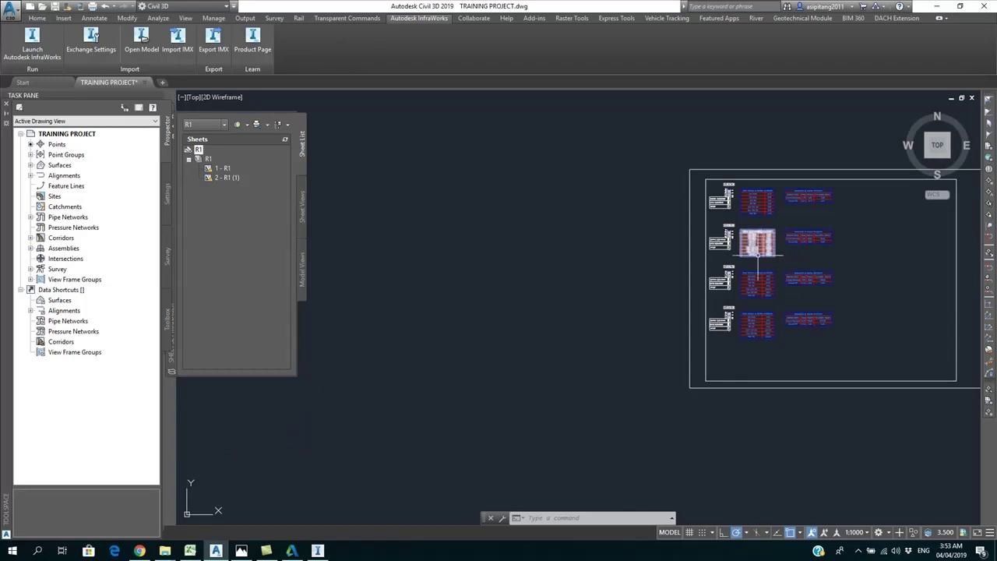
- Look over the ZARA Road alignment plan in the drawing and switch to Autodesk InfraWorks
scroll(752, 273, "up", 2)
scroll(646, 283, "down", 2)
scroll(610, 353, "down", 3)
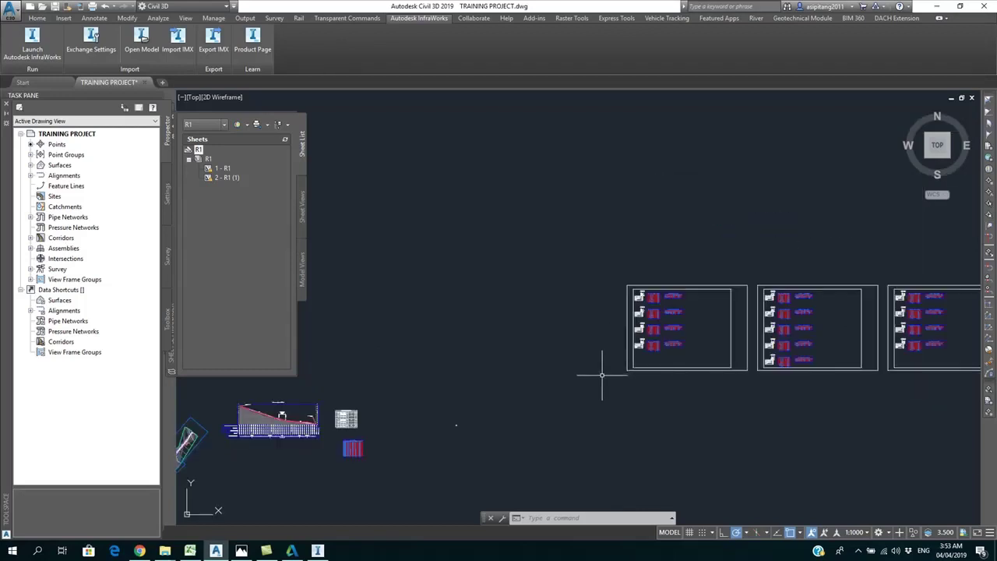
middle_click_drag(600, 374, 813, 285)
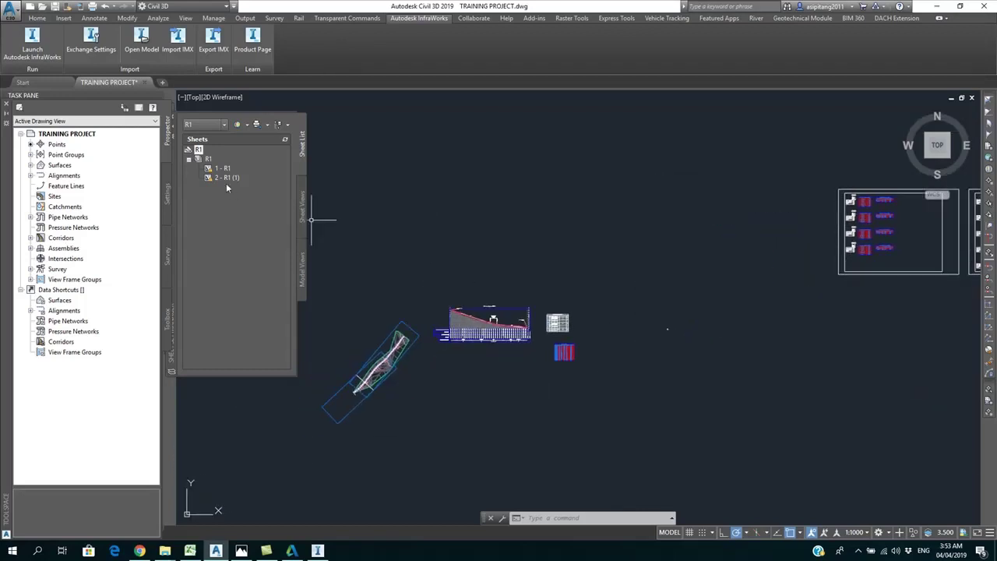
scroll(351, 385, "up", 4)
scroll(420, 284, "up", 3)
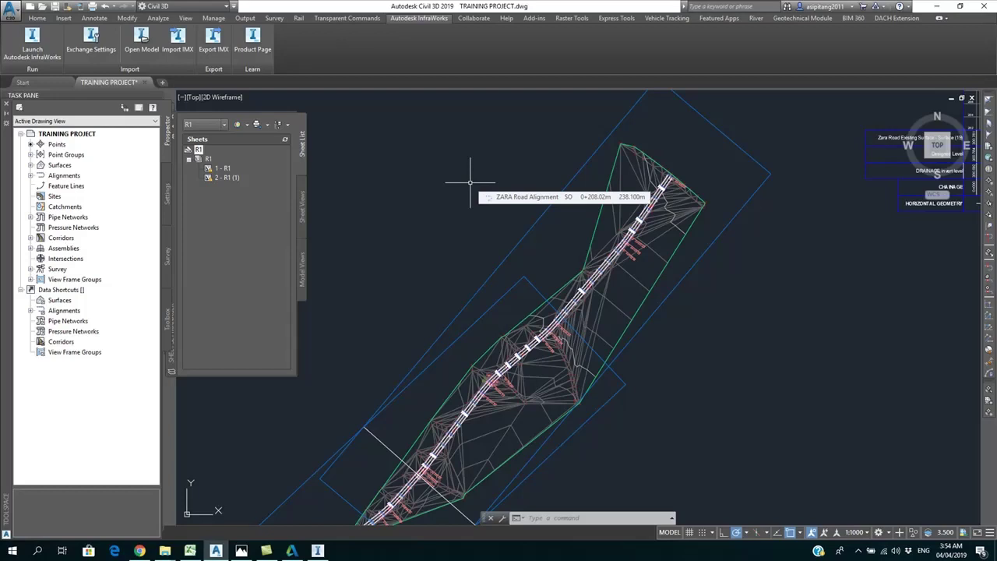
mouse_move(317, 551)
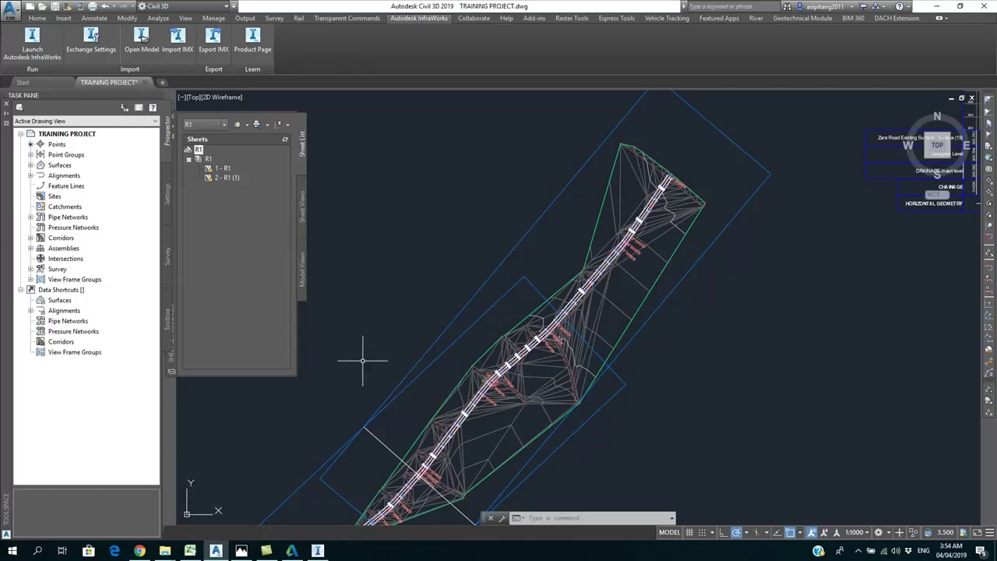
left_click(319, 551)
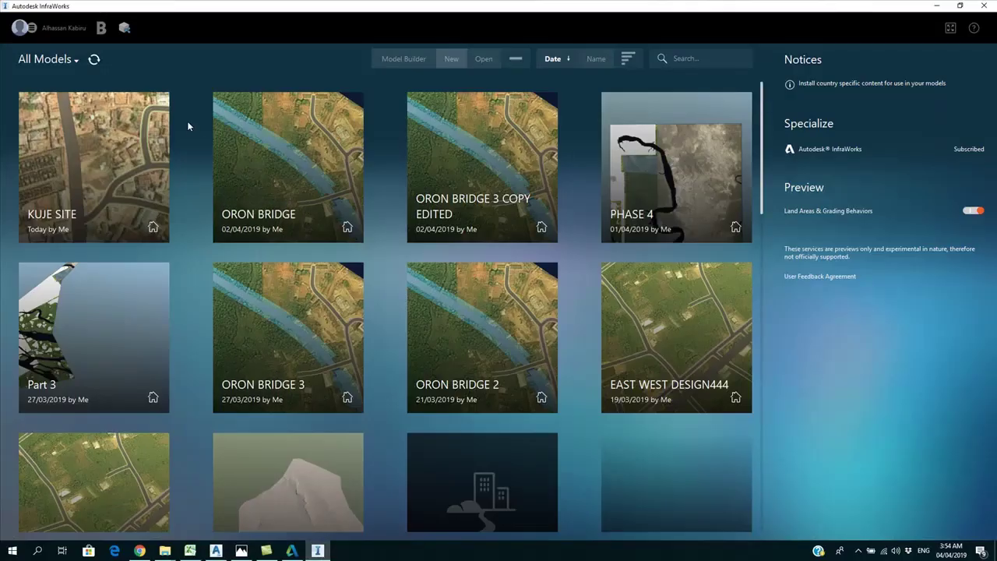
- Locate Kuje, Federal Capital Territory, Nigeria in Model Builder and show the map as Aerial
left_click(395, 61)
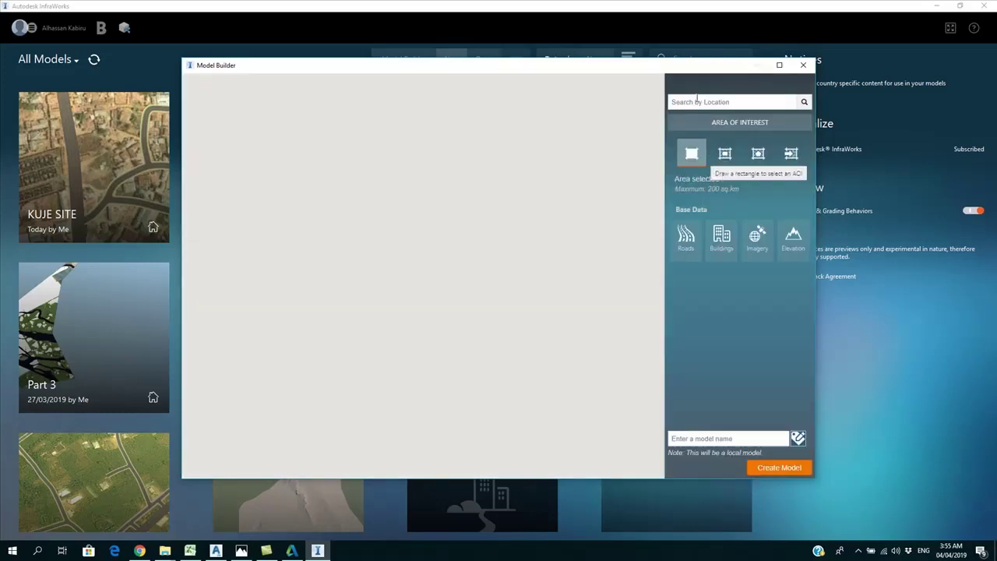
left_click(691, 102)
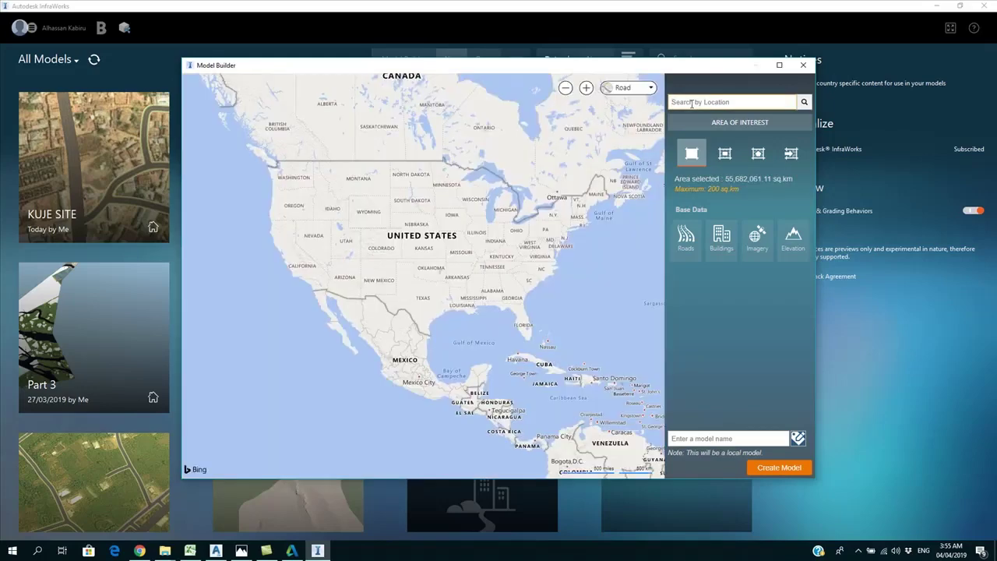
type("KUje")
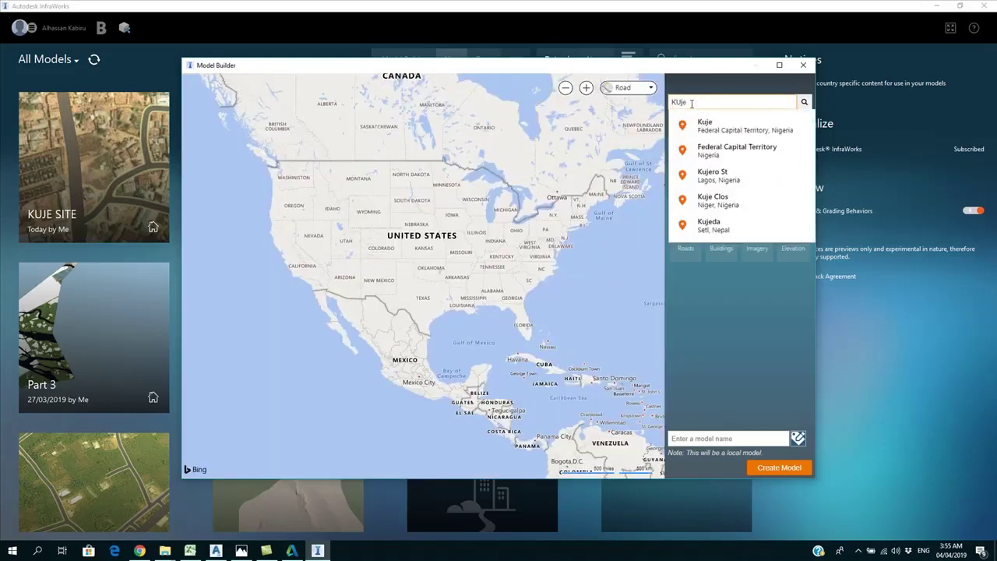
left_click(700, 124)
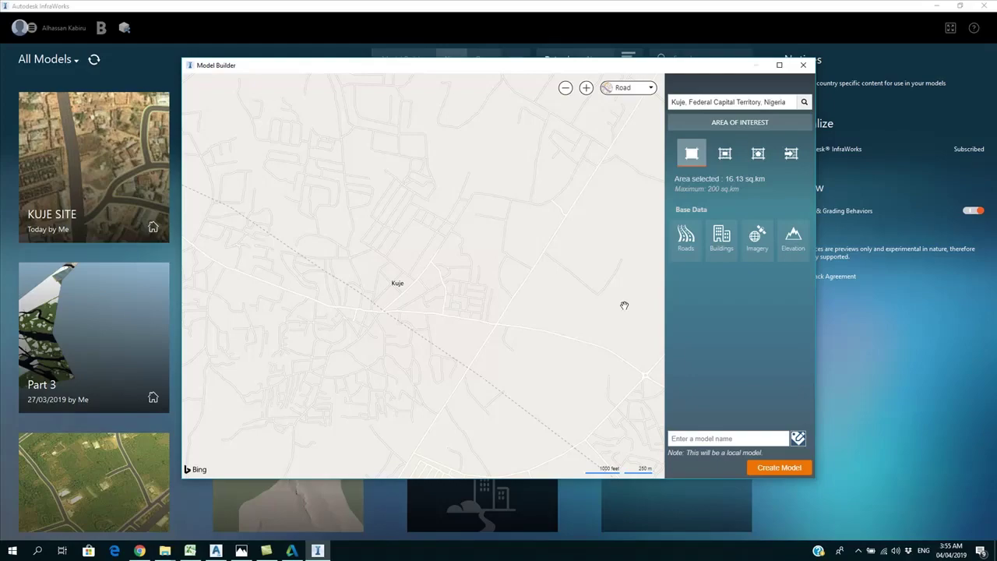
left_click(632, 87)
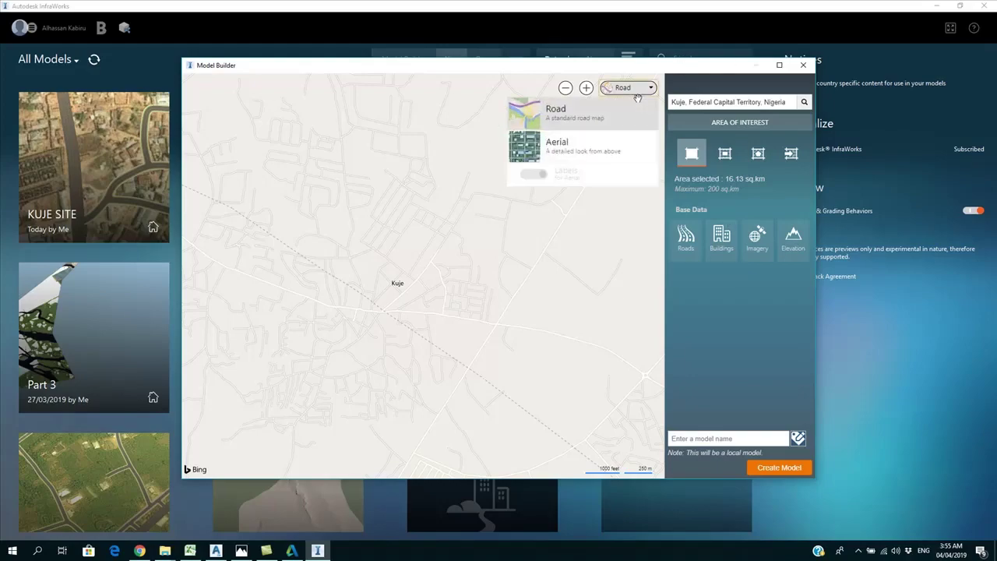
left_click(543, 152)
- Draw a rectangular area of interest of about 0.04 sq km over the built-up area south of Kuje's main road
scroll(362, 308, "up", 2)
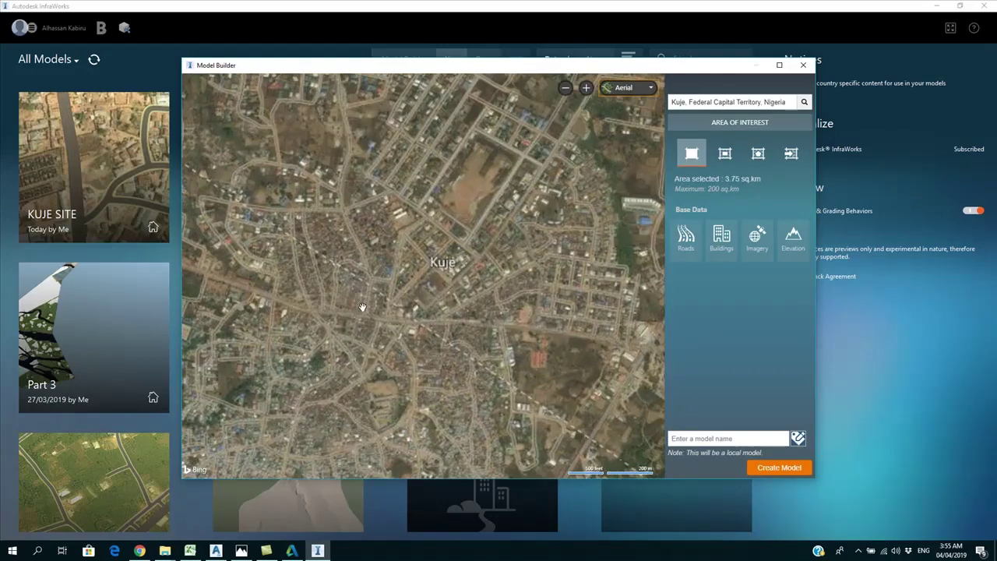
scroll(343, 288, "down", 4)
left_click_drag(323, 272, 419, 302)
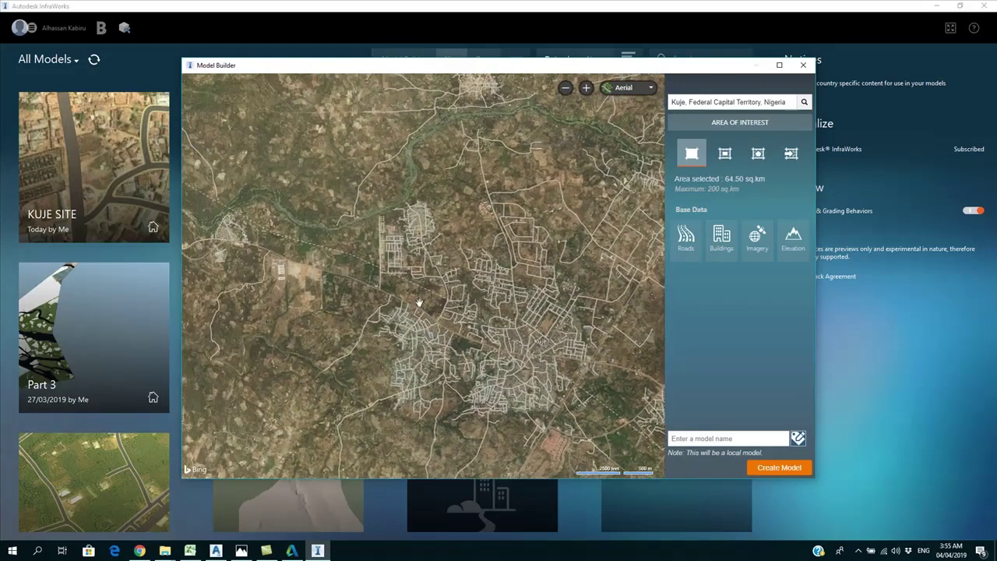
scroll(378, 296, "up", 2)
left_click_drag(322, 276, 417, 313)
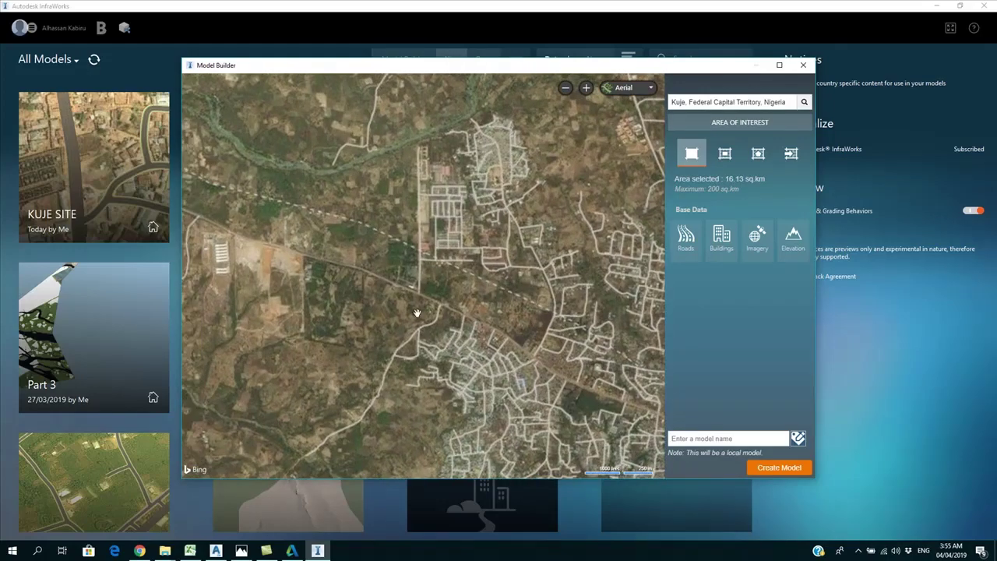
scroll(417, 313, "up", 4)
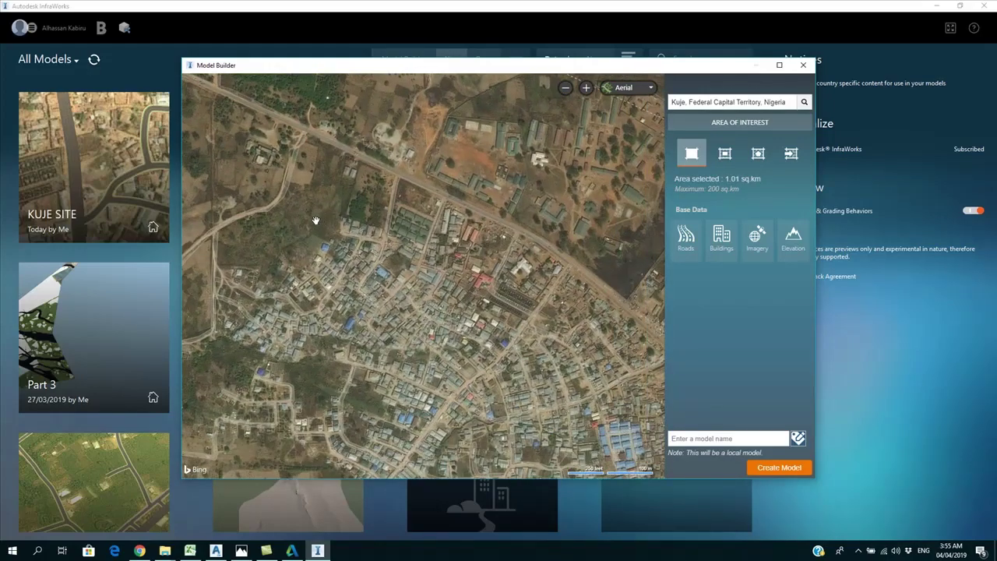
left_click_drag(315, 221, 308, 180)
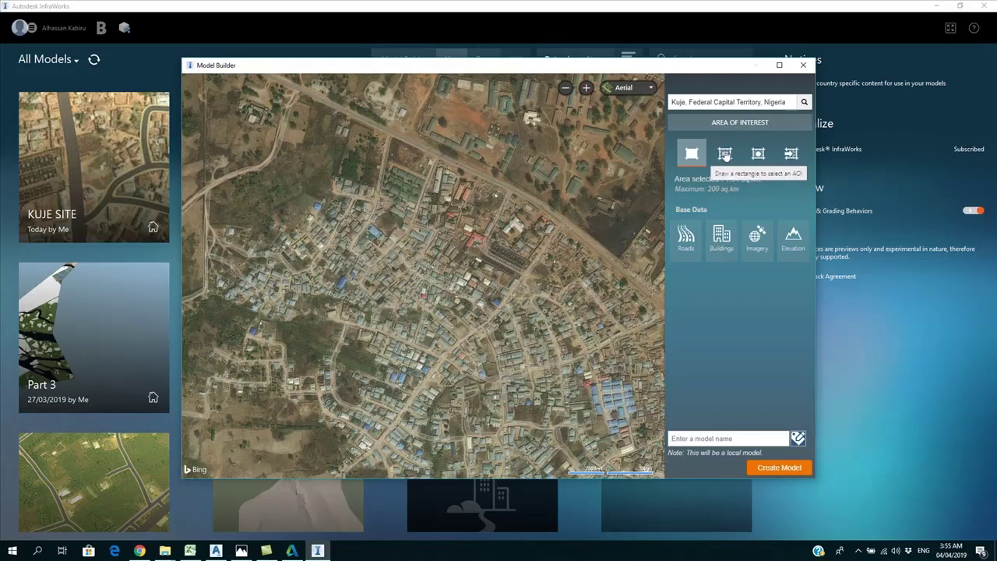
left_click(724, 154)
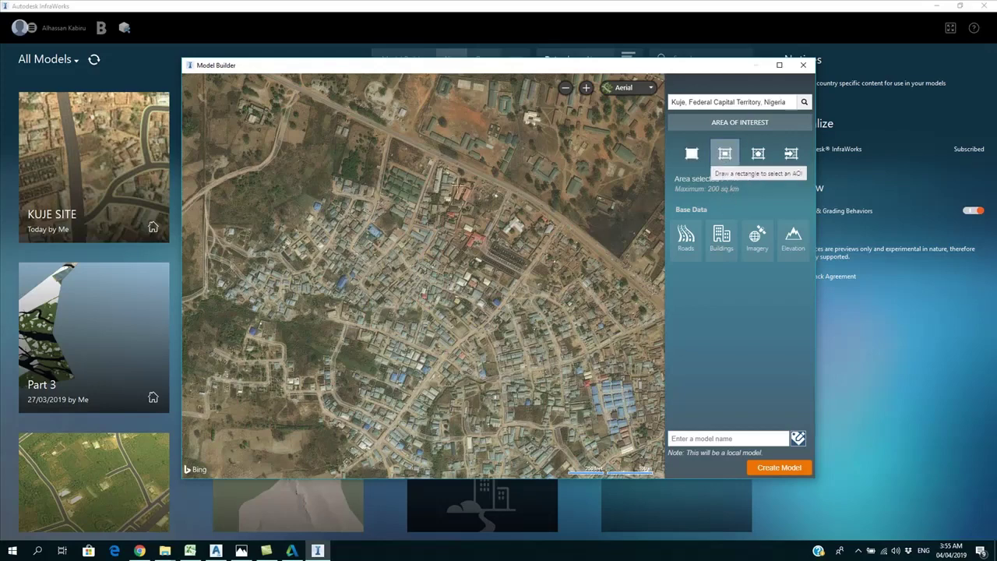
left_click(274, 144)
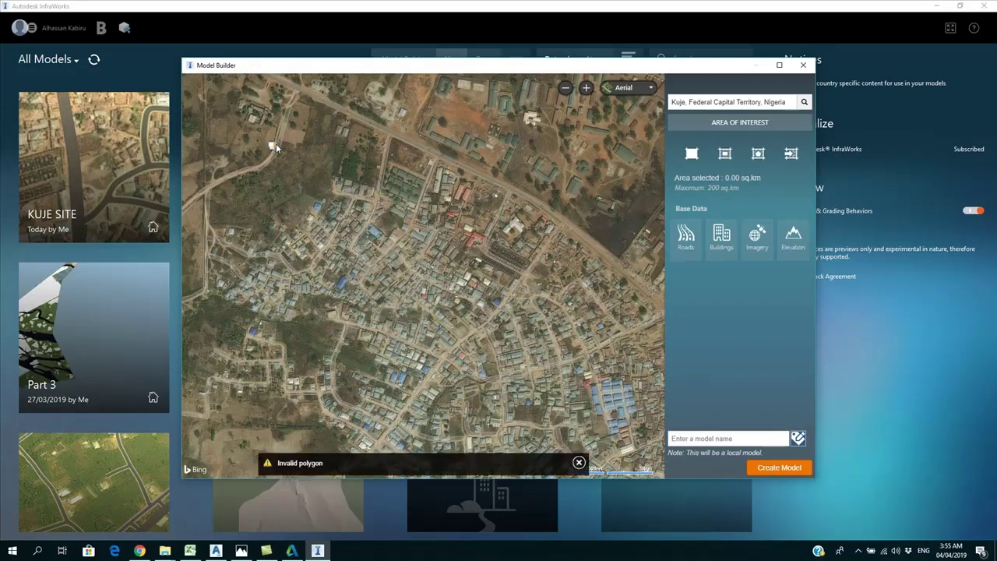
left_click_drag(275, 147, 511, 230)
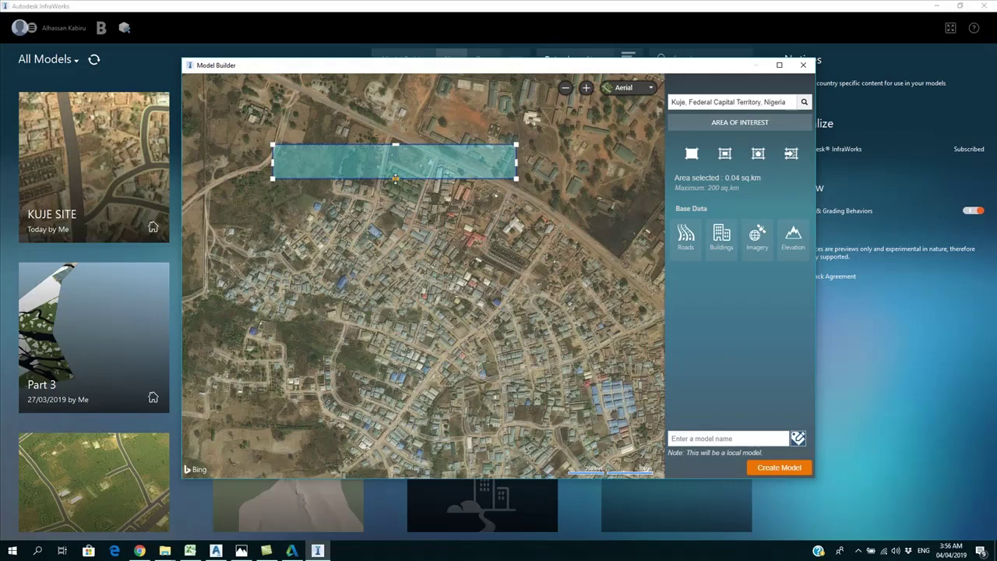
- Enlarge the area-of-interest rectangle to about 0.63 sq km and close Model Builder without creating a model
left_click_drag(395, 179, 395, 362)
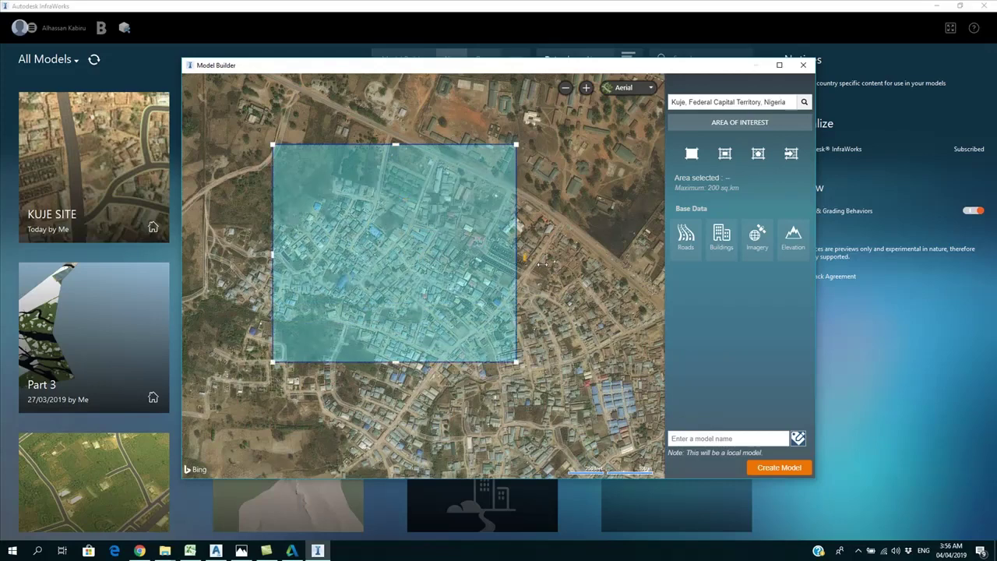
left_click_drag(542, 265, 621, 263)
left_click_drag(449, 363, 449, 471)
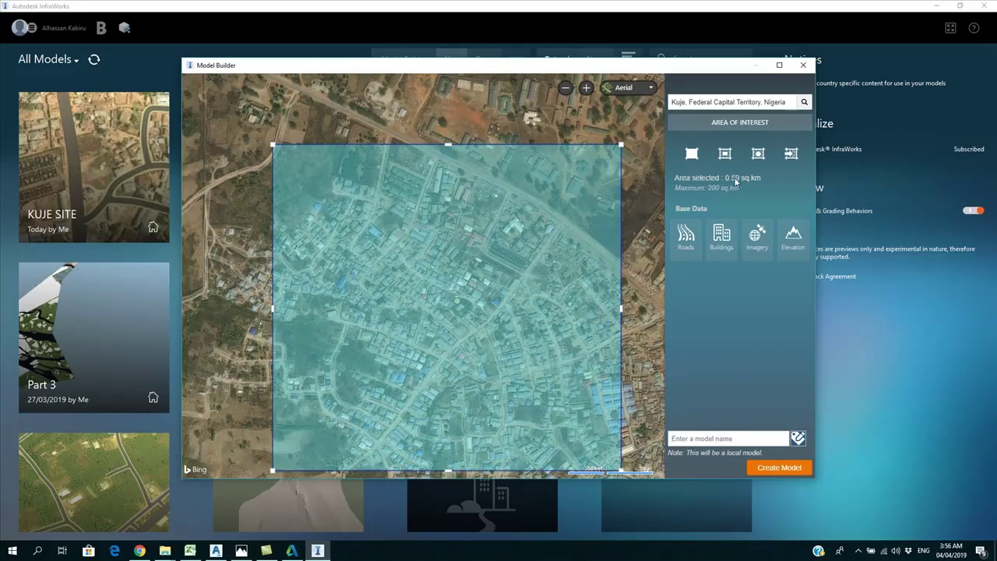
left_click_drag(623, 308, 648, 308)
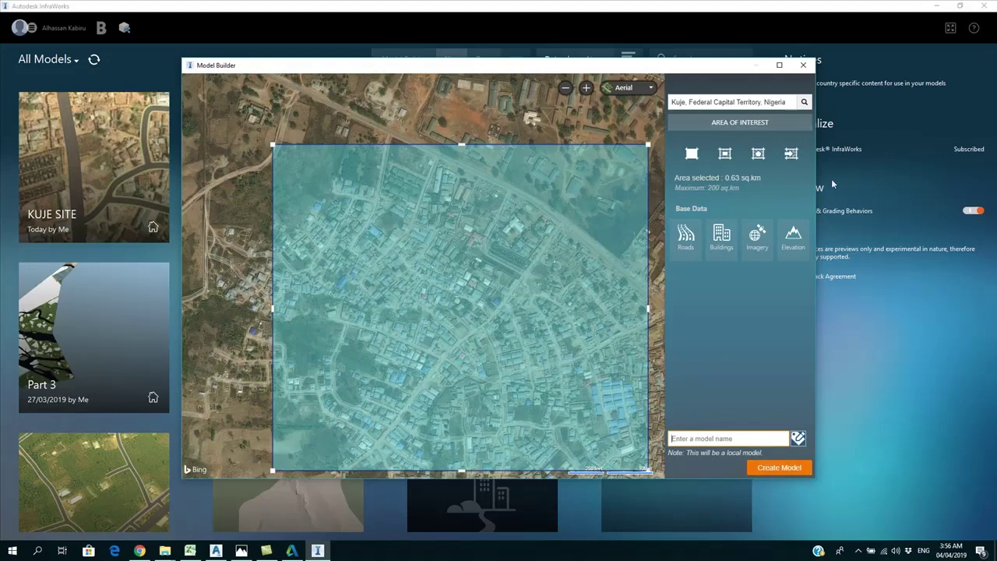
left_click(803, 67)
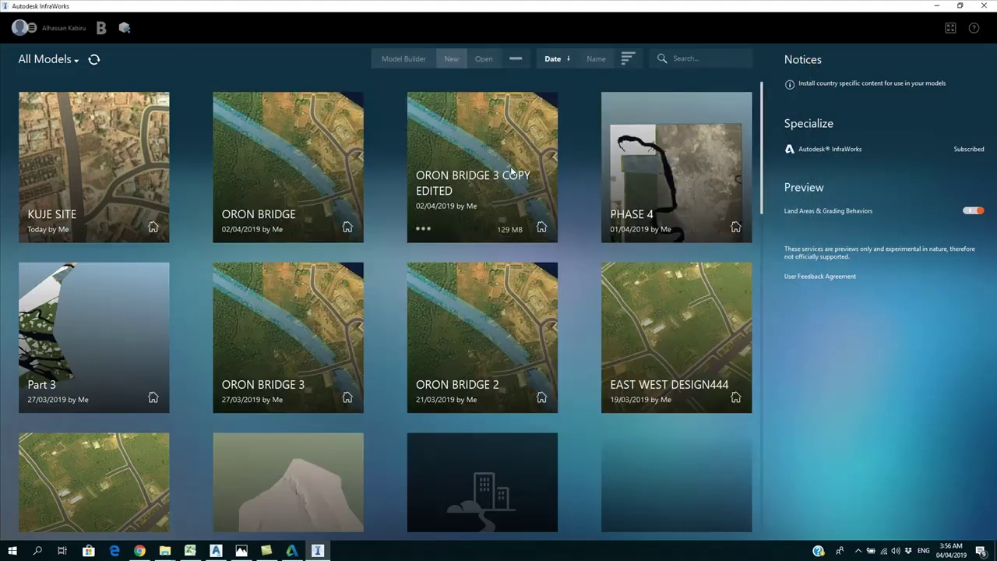
- Open the KUJE SITE model and inspect the properties of the ZARA Road Alignment road from above
left_click(97, 180)
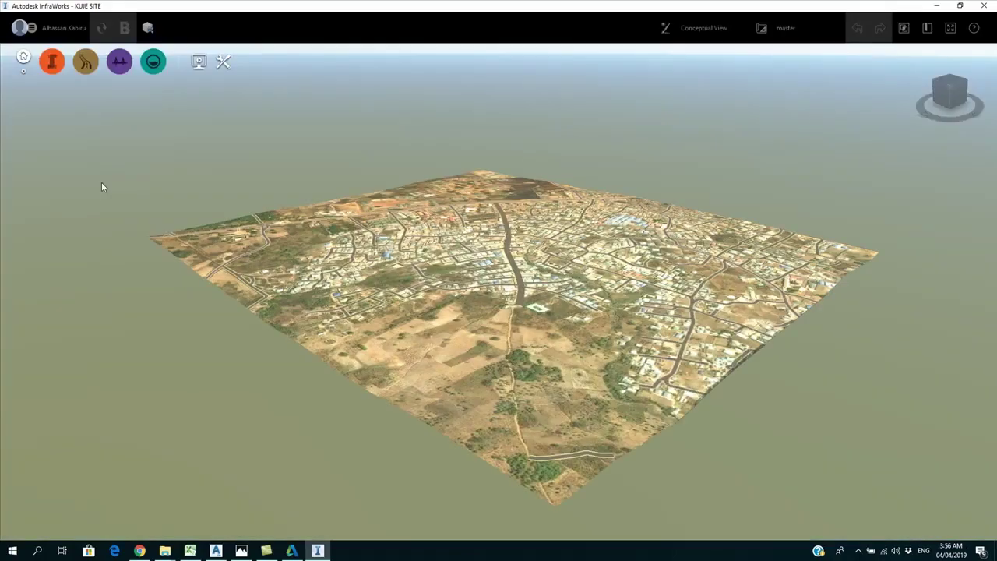
left_click_drag(275, 291, 296, 416)
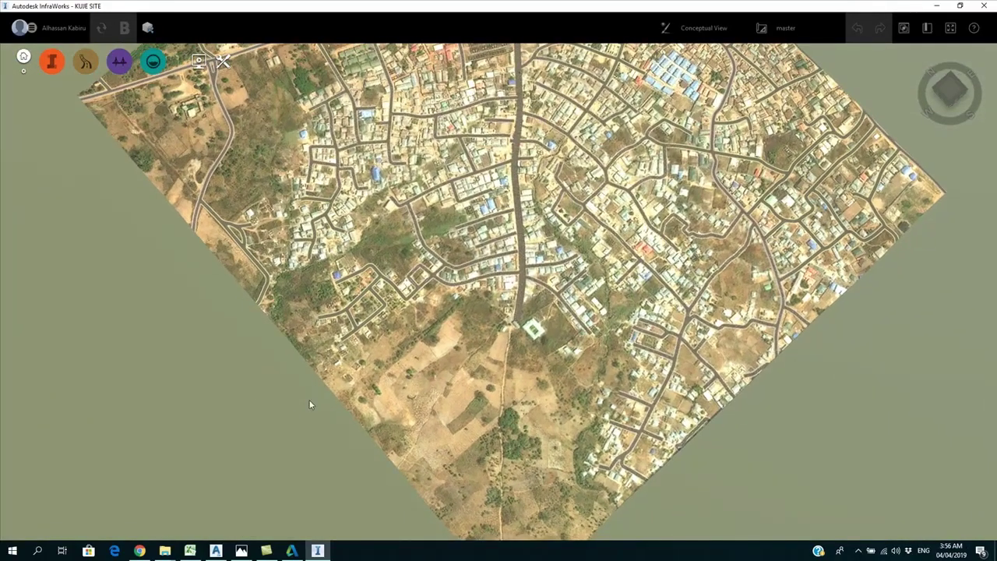
left_click(520, 254)
right_click(522, 257)
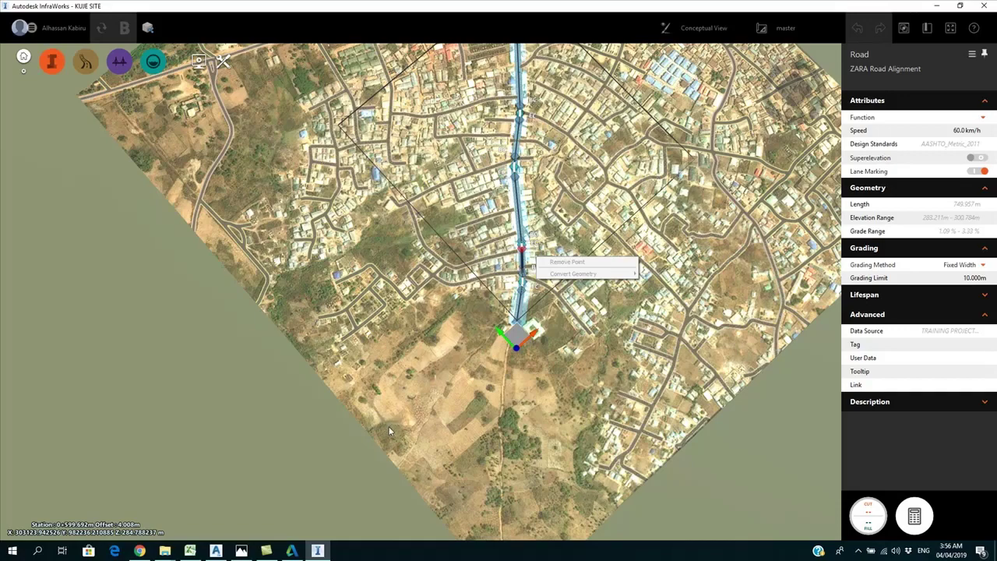
left_click(342, 429)
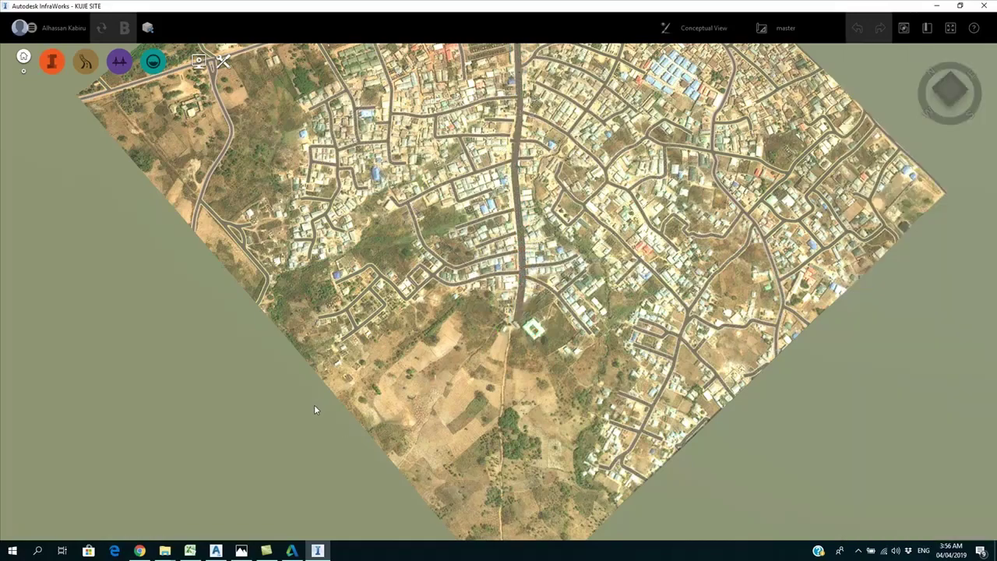
- Examine the wide ZARA road, its junction with the main road, and the surrounding street network from above
left_click_drag(427, 234, 423, 207)
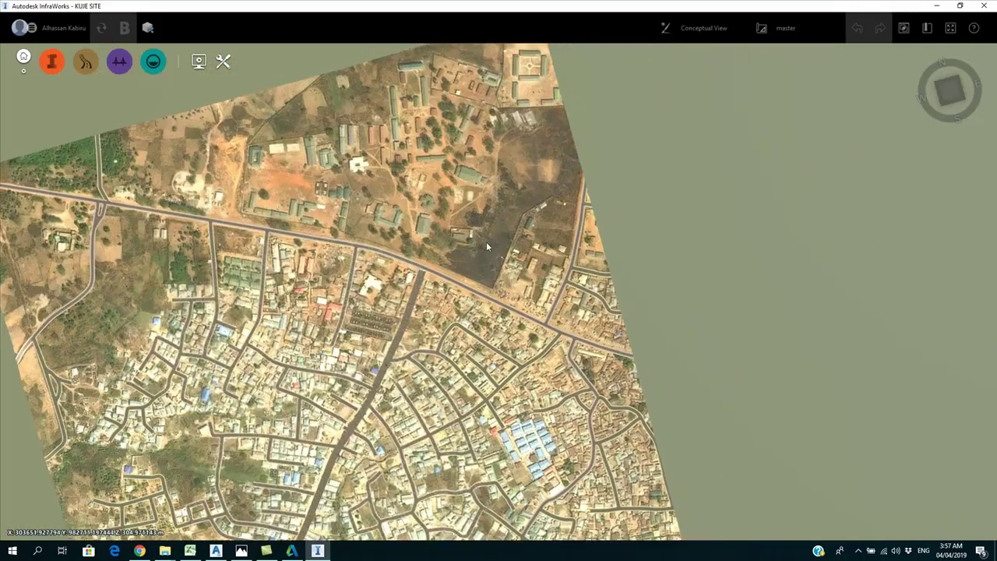
middle_click_drag(487, 244, 592, 140)
scroll(425, 294, "up", 2)
scroll(450, 254, "up", 4)
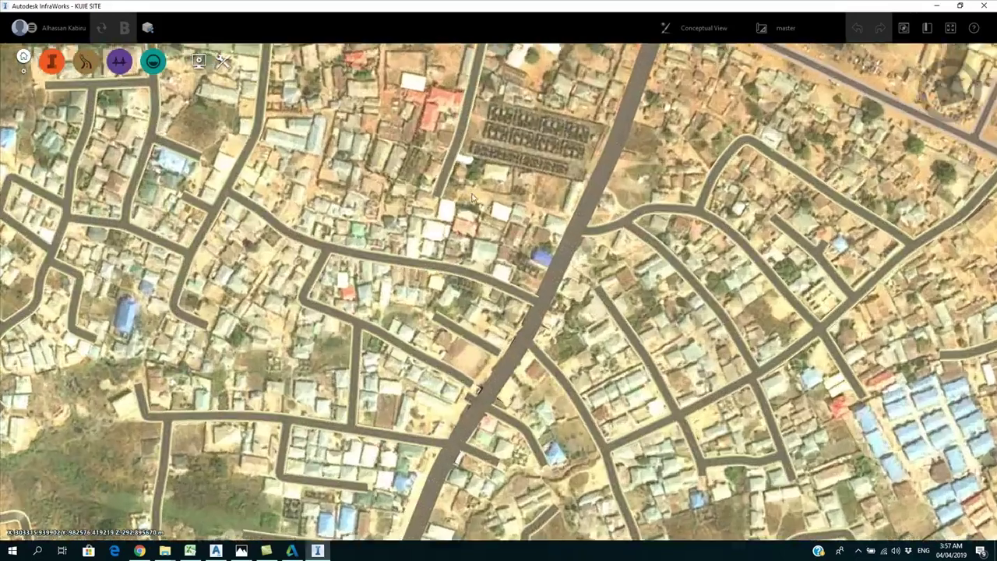
middle_click_drag(454, 173, 414, 280)
middle_click_drag(541, 96, 487, 217)
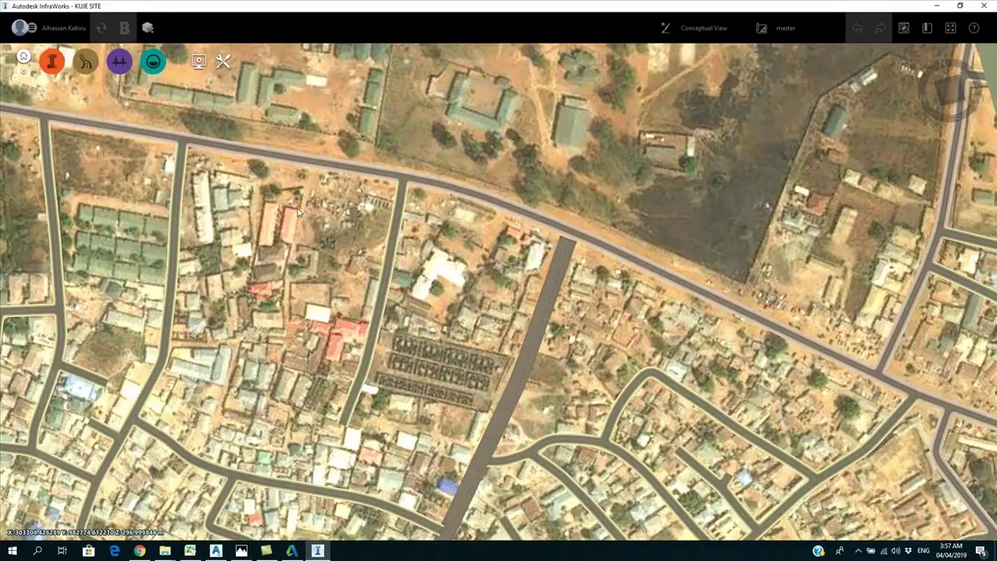
scroll(312, 219, "down", 3)
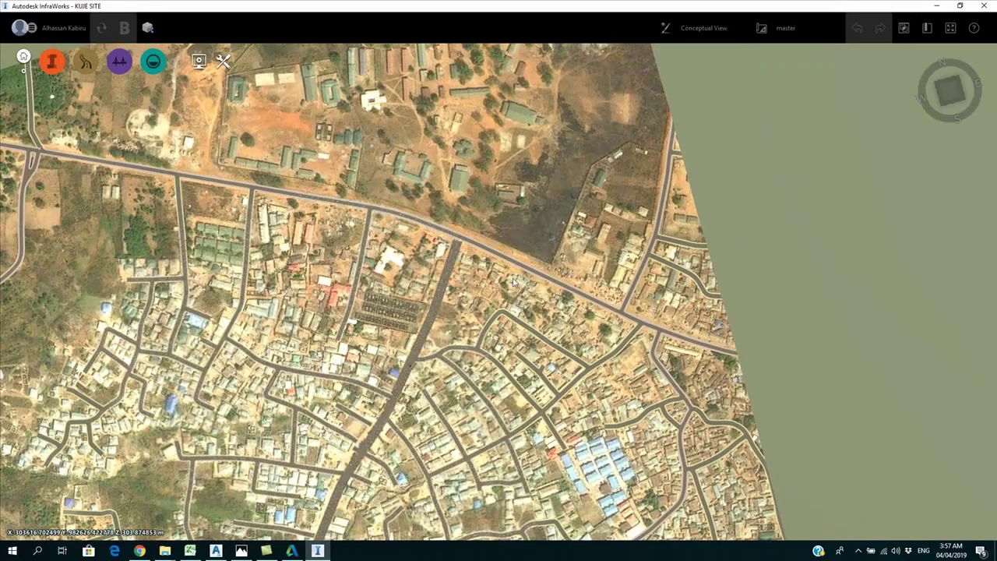
middle_click_drag(507, 295, 477, 202)
mouse_move(542, 379)
middle_mouse_down()
mouse_move(487, 251)
mouse_move(563, 214)
mouse_move(556, 252)
middle_mouse_up()
scroll(503, 336, "up", 5)
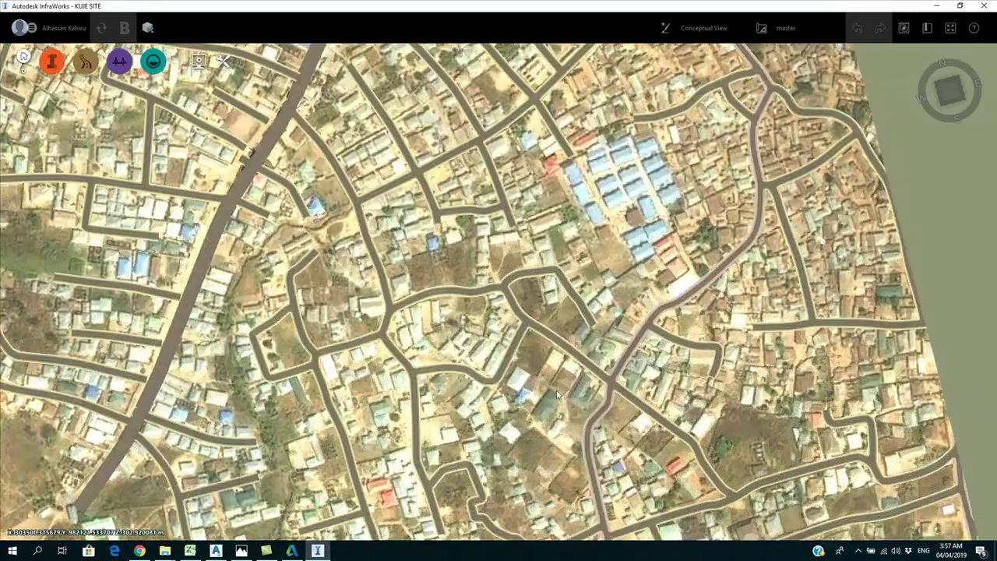
scroll(503, 333, "up", 3)
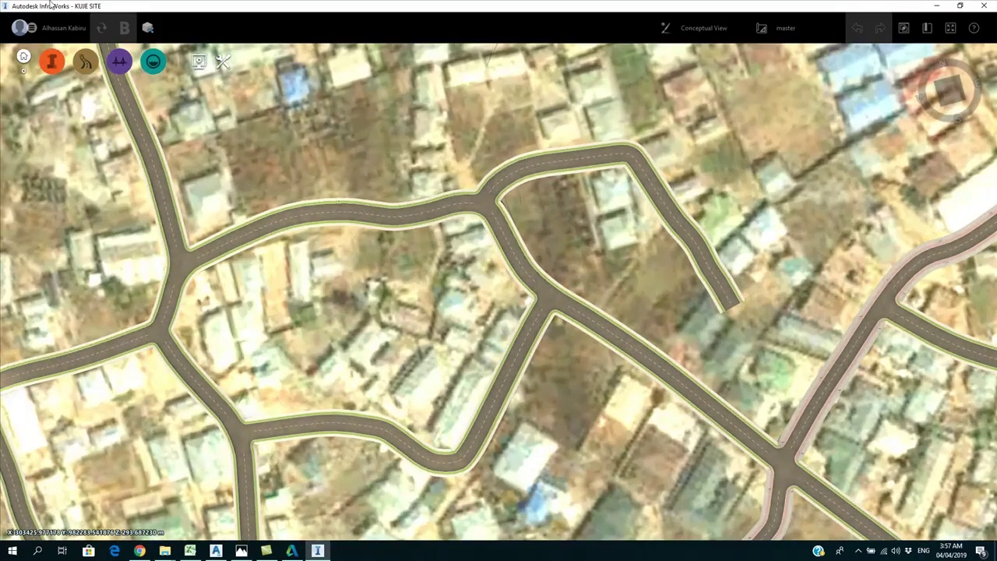
- Show the model's data sources and remove TRAINING PROJECT - CORRIDOR COVERAGES from the coverage areas together with its features
left_click(52, 64)
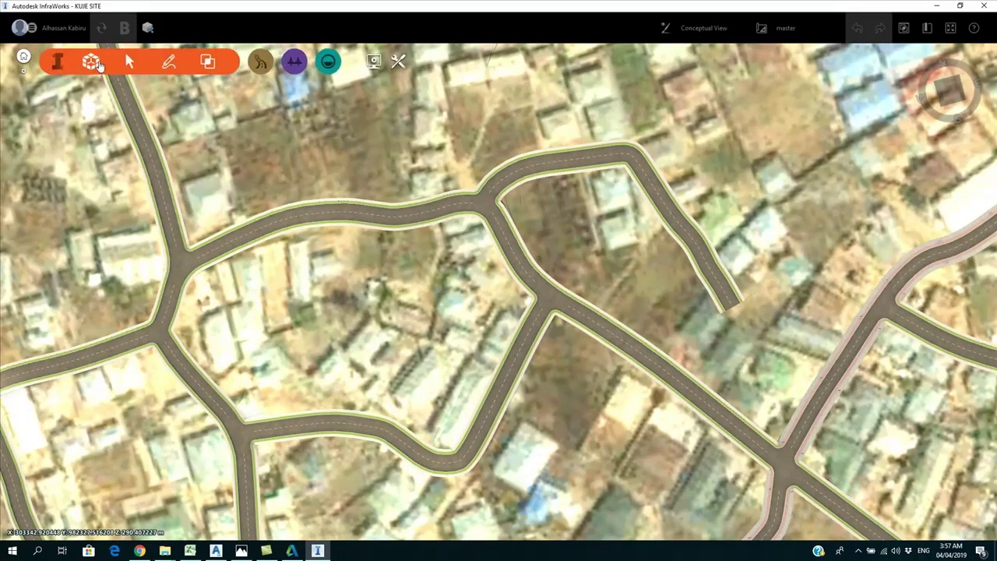
left_click(99, 65)
left_click(38, 100)
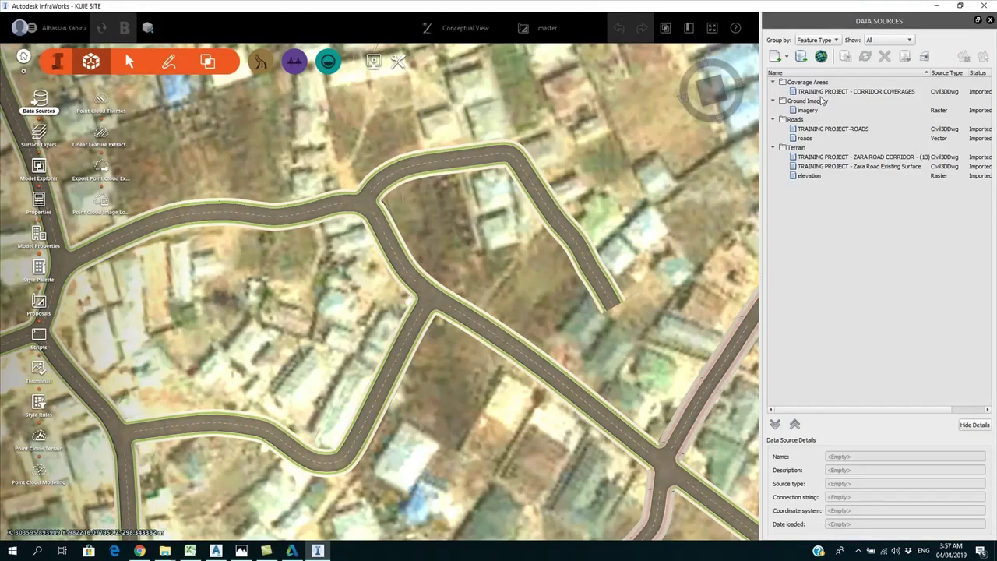
left_click(824, 92)
right_click(826, 94)
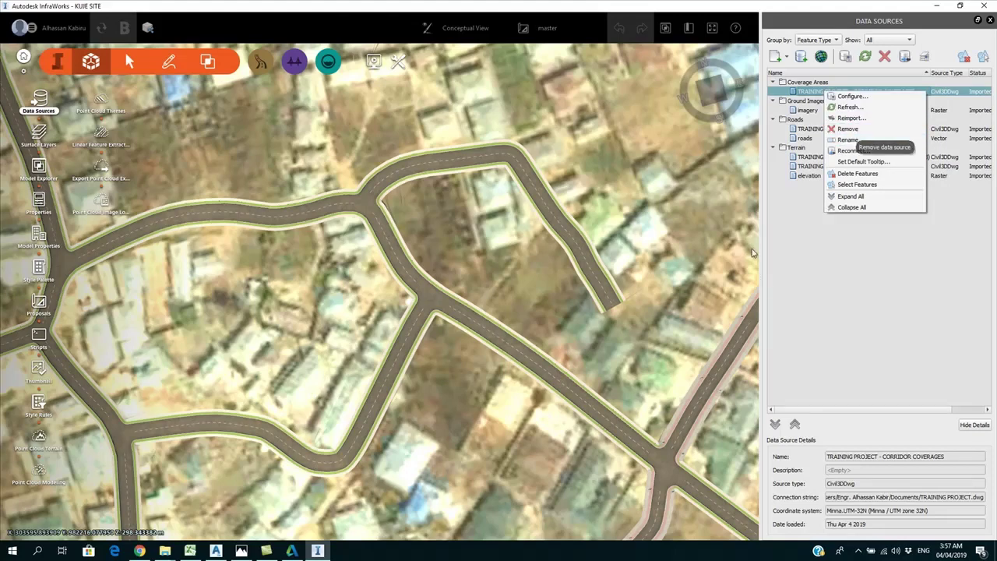
left_click(858, 129)
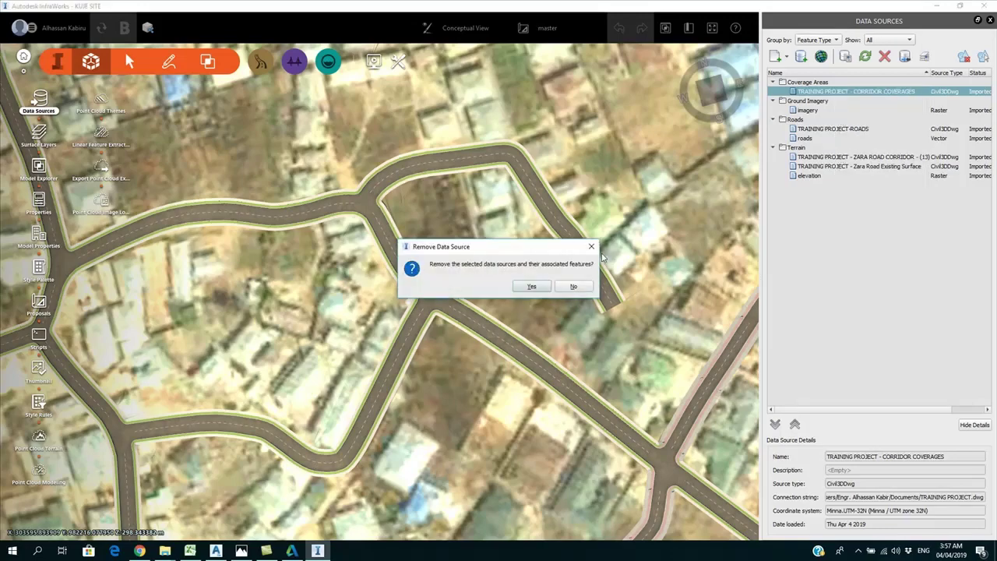
left_click(537, 287)
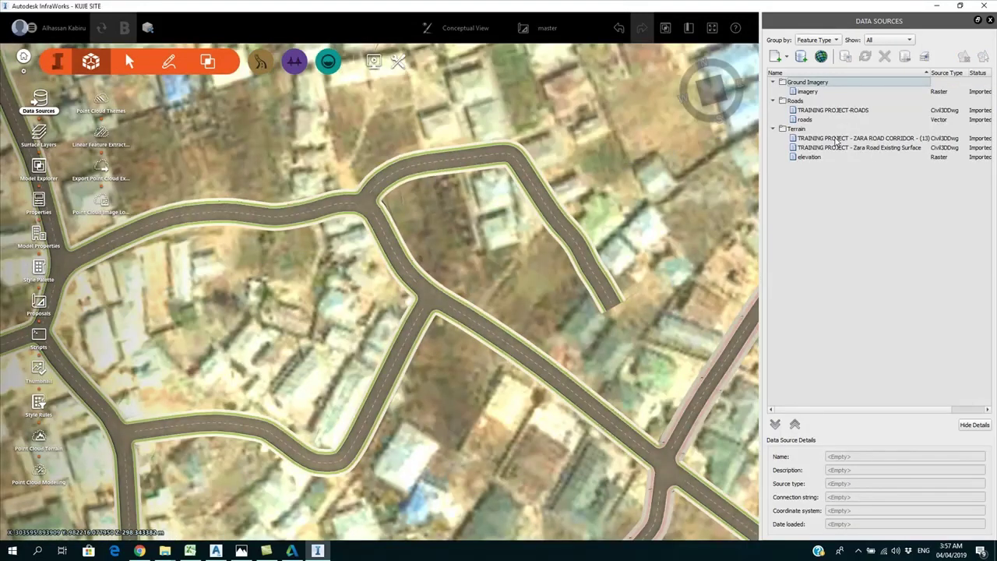
- Remove the TRAINING PROJECT - ZARA ROAD CORRIDOR - (13) and TRAINING PROJECT - Zara Road Existing Surface terrain data sources with their features
left_click(837, 140)
right_click(836, 140)
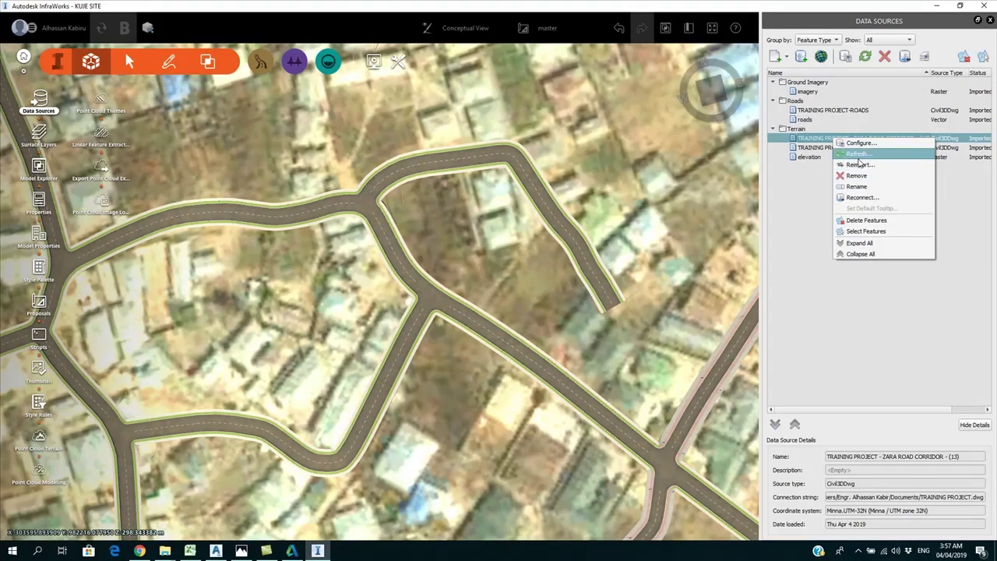
left_click(857, 176)
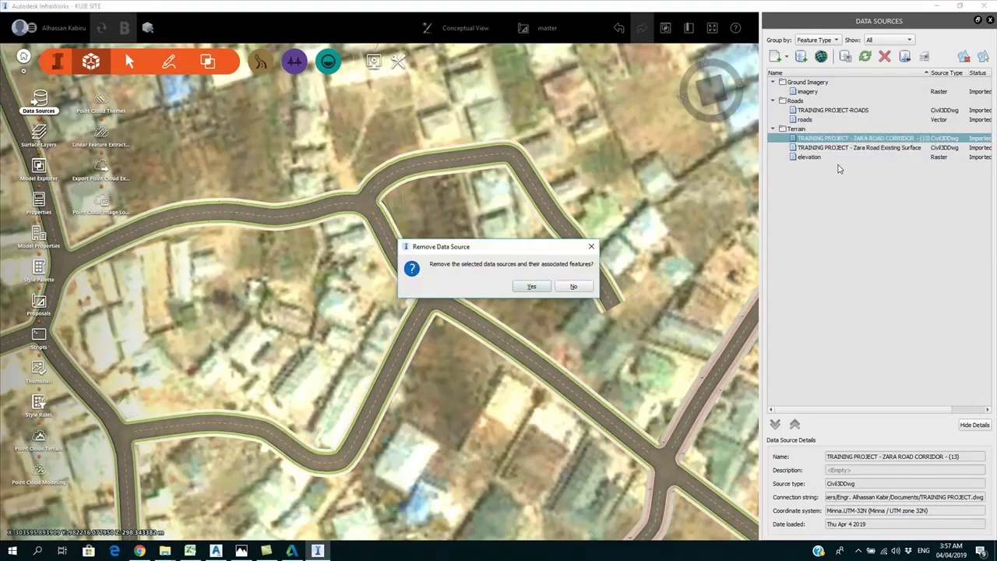
left_click(533, 286)
left_click(842, 141)
right_click(841, 141)
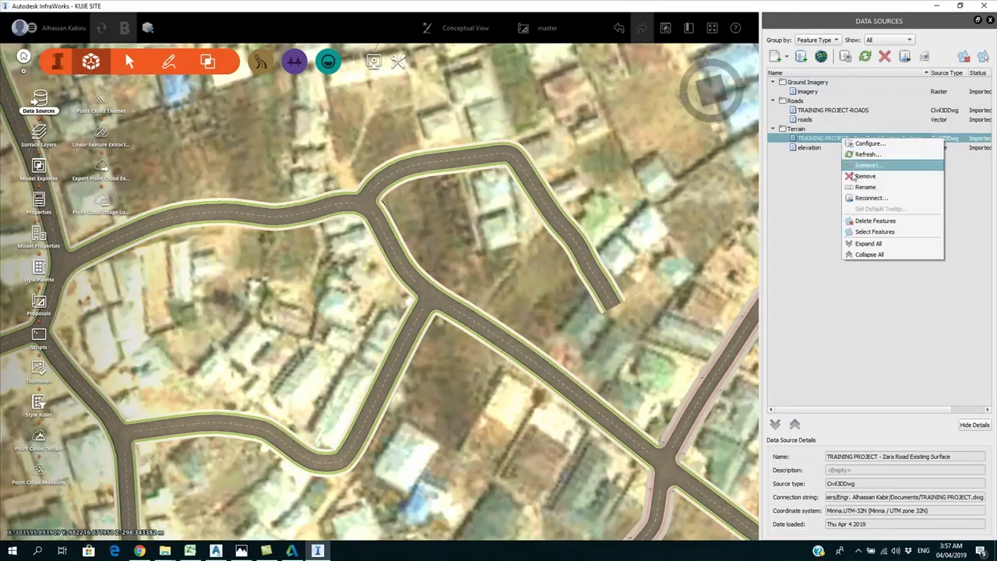
left_click(857, 177)
left_click(545, 287)
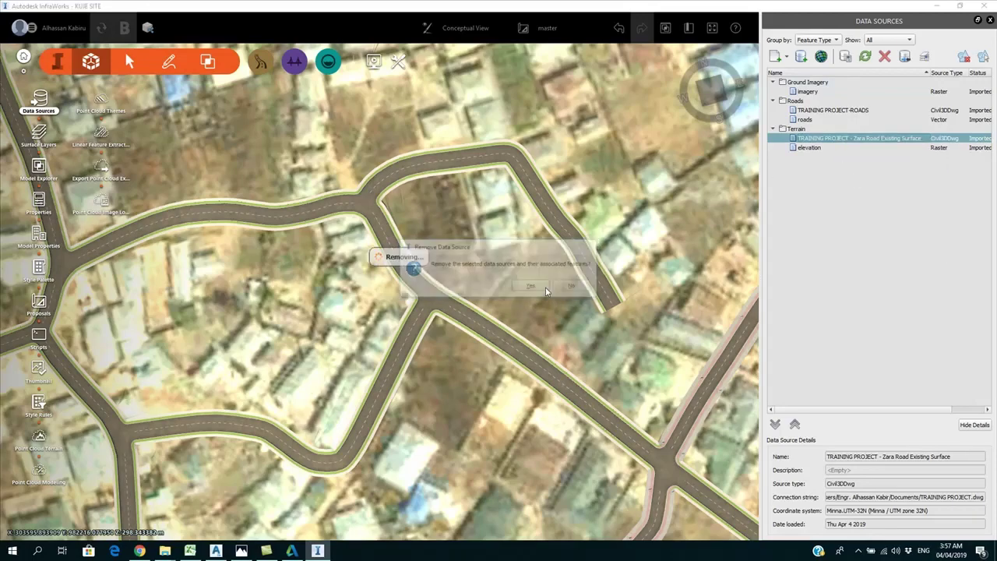
- Remove the TRAINING PROJECT-ROADS data source and its associated features from the roads
left_click(845, 110)
right_click(845, 111)
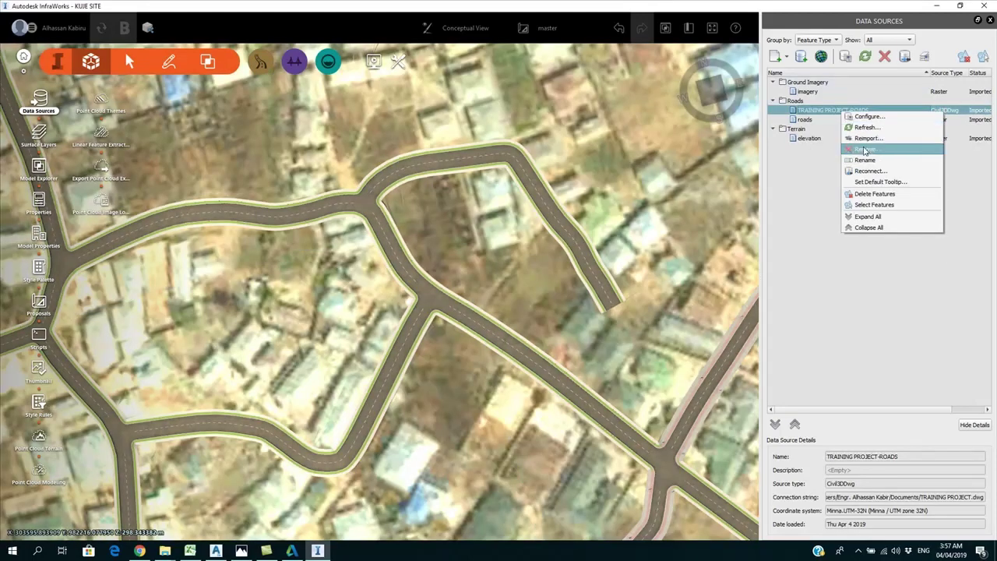
left_click(865, 148)
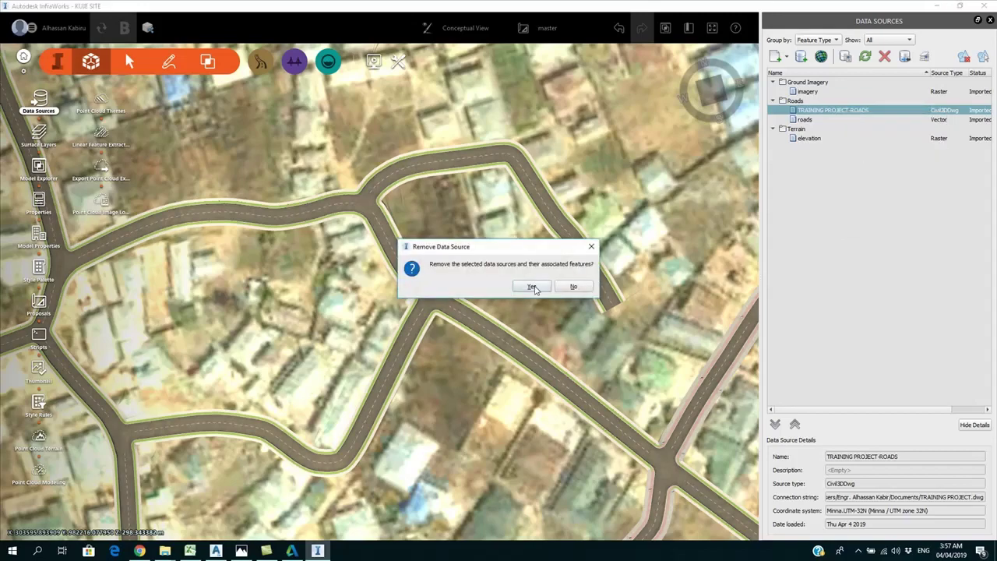
left_click(533, 287)
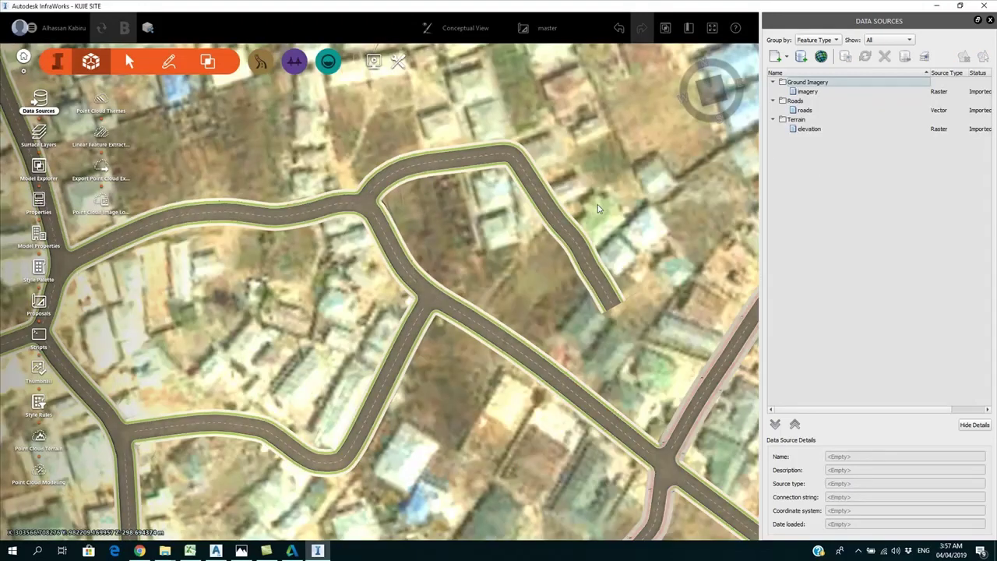
- Examine the whole site and the unpaved ZARA road route south of the main road, with the residential streets on both sides
scroll(597, 205, "down", 5)
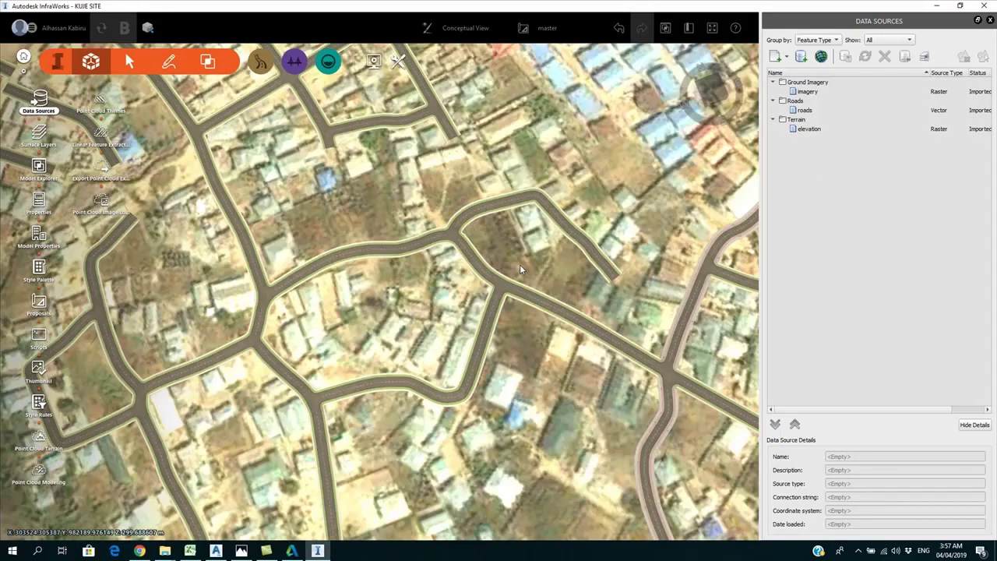
scroll(521, 266, "down", 6)
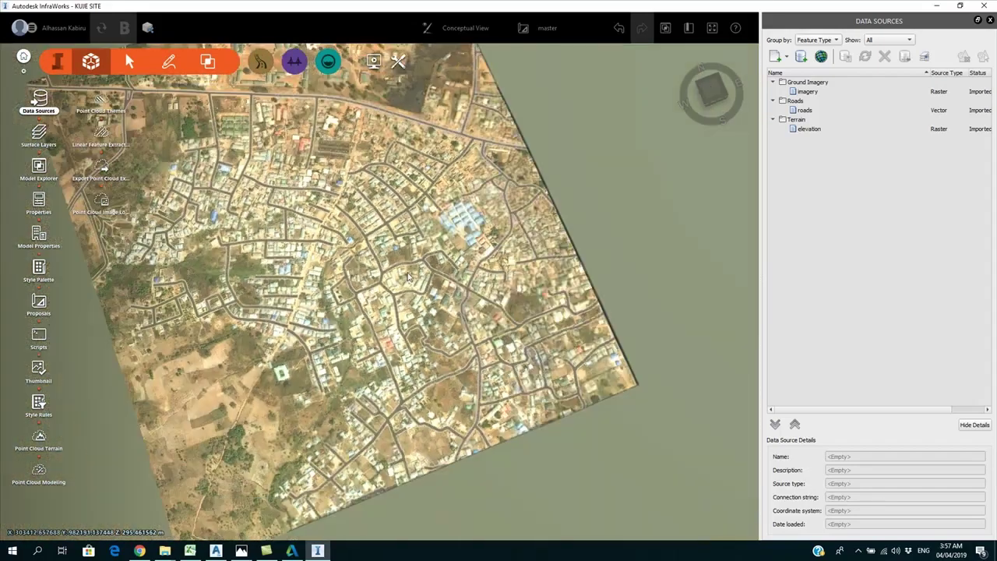
scroll(408, 277, "down", 1)
middle_click_drag(352, 168, 404, 305)
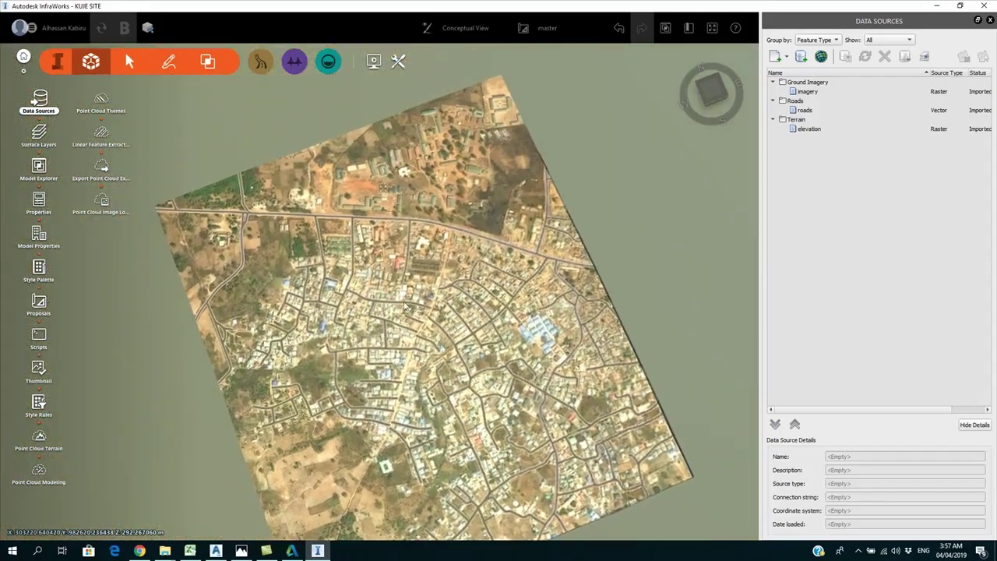
scroll(405, 305, "up", 10)
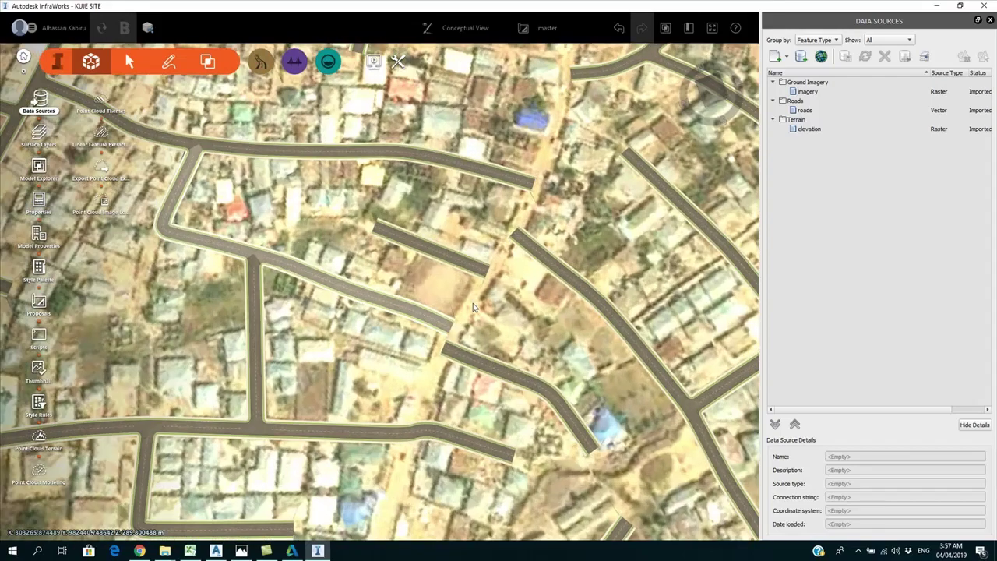
scroll(474, 305, "up", 3)
scroll(456, 280, "down", 5)
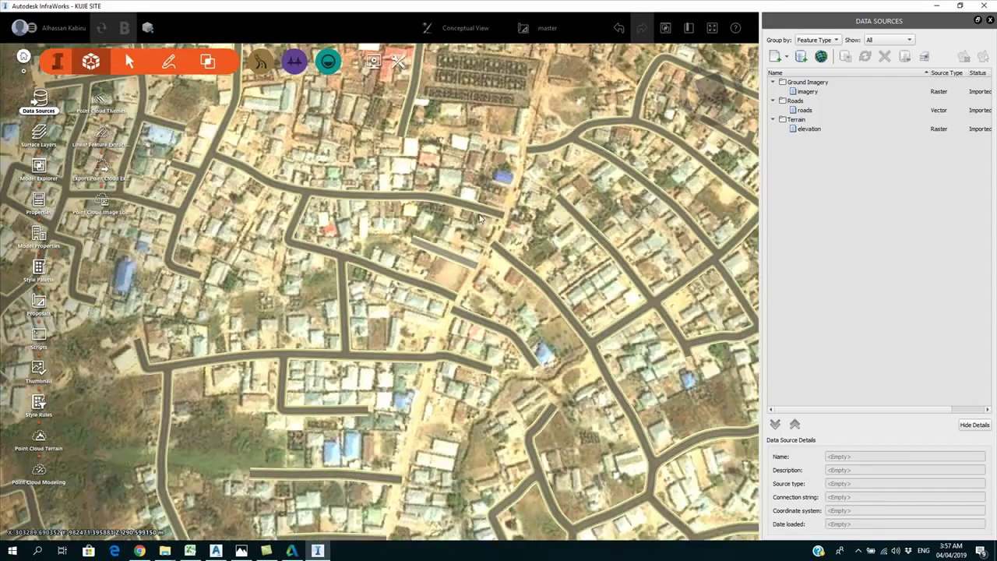
scroll(480, 218, "down", 3)
scroll(441, 218, "up", 4)
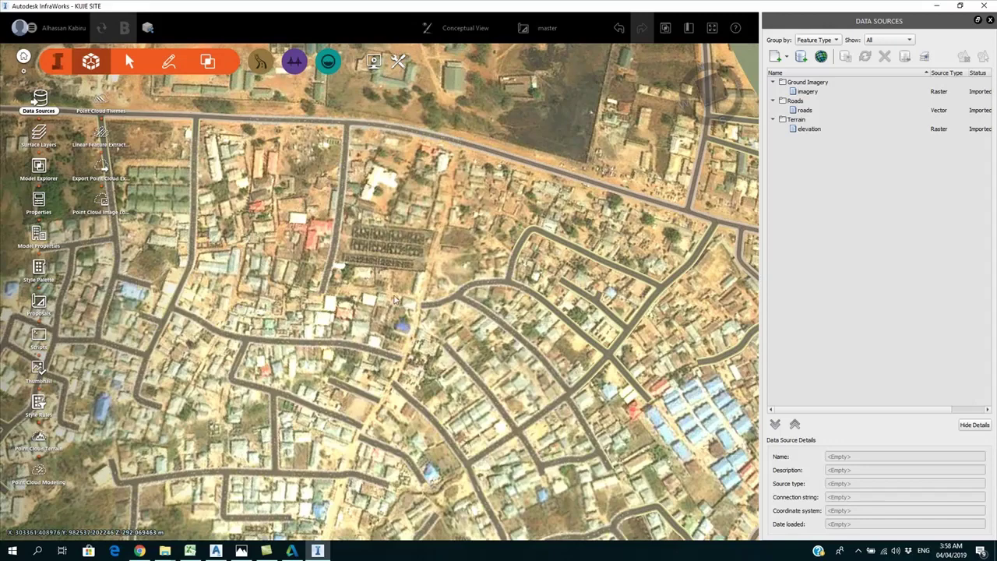
scroll(394, 299, "down", 4)
scroll(394, 299, "up", 3)
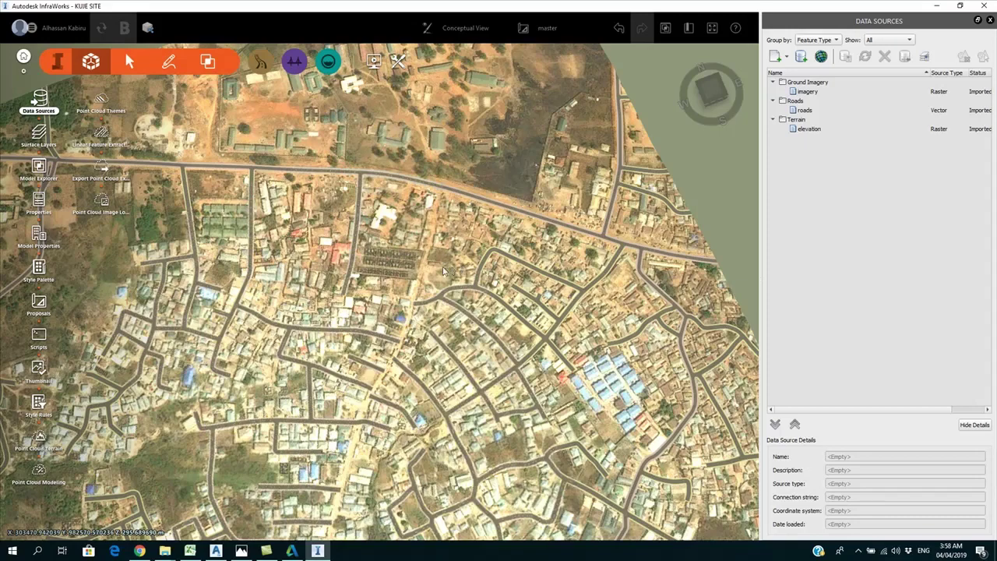
scroll(442, 271, "up", 3)
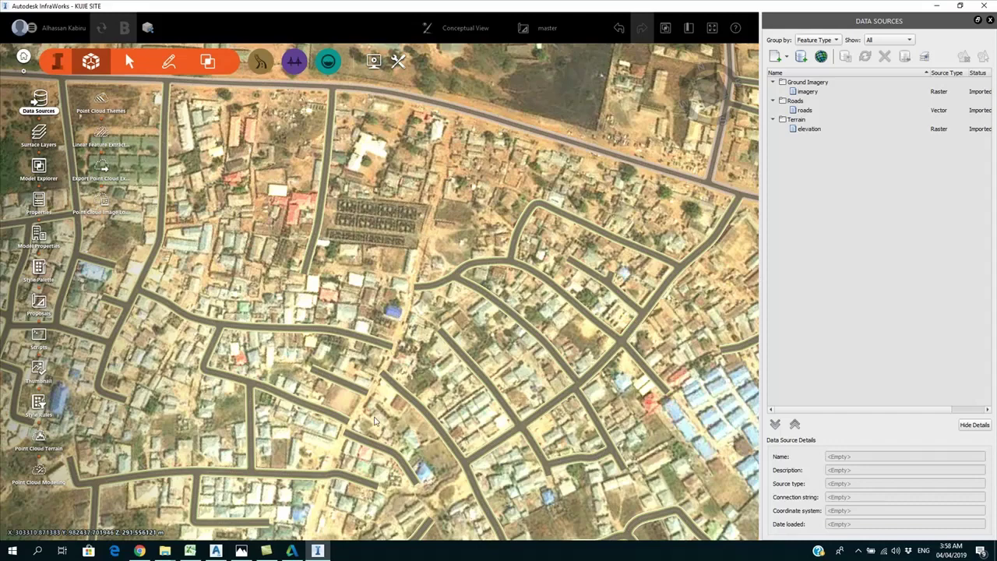
scroll(460, 156, "up", 4)
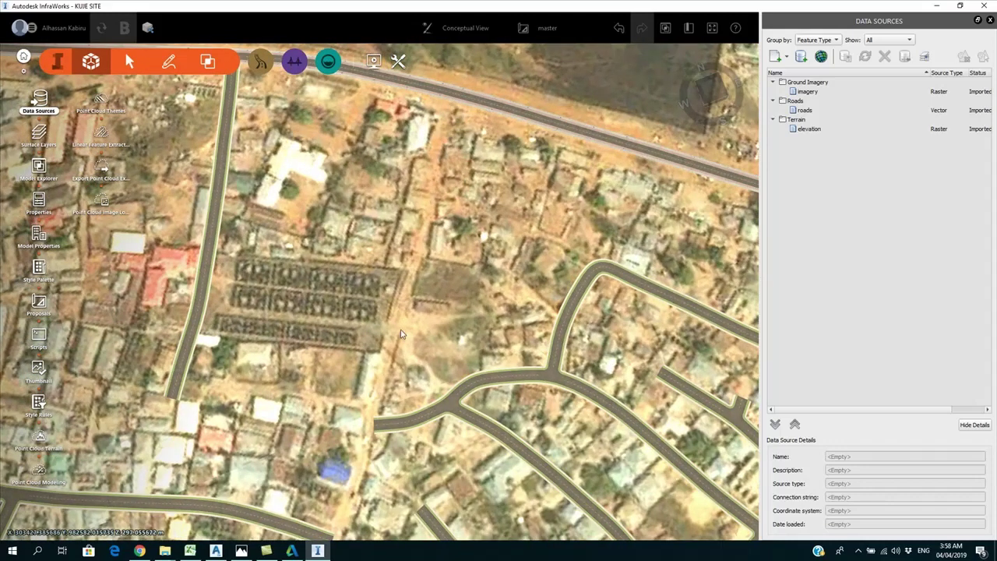
- Inspect the properties of two residential roads beside the unpaved ZARA road route and view their surroundings up to the main road
left_click(416, 418)
scroll(445, 240, "down", 5)
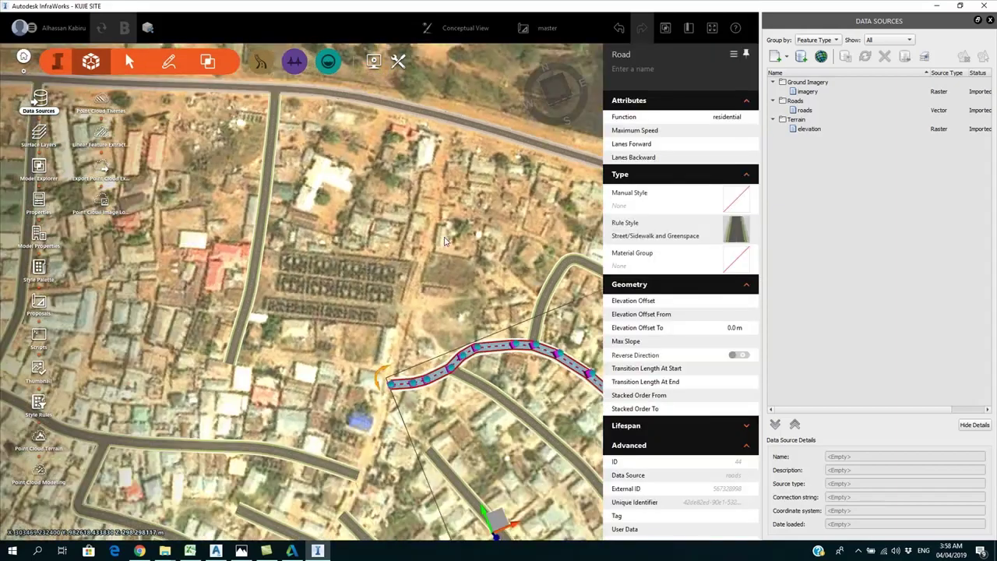
scroll(480, 277, "down", 2)
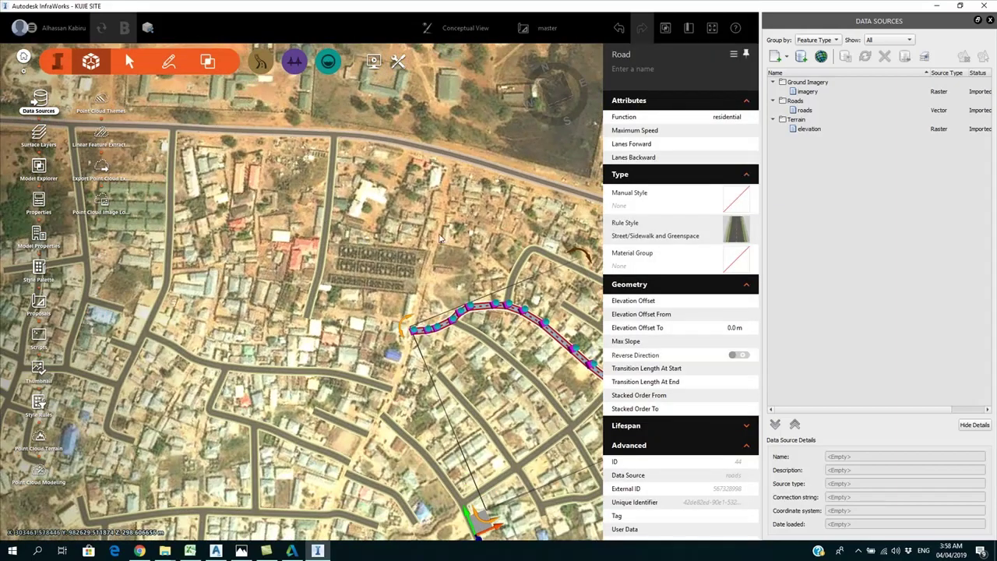
middle_click_drag(536, 473, 383, 271)
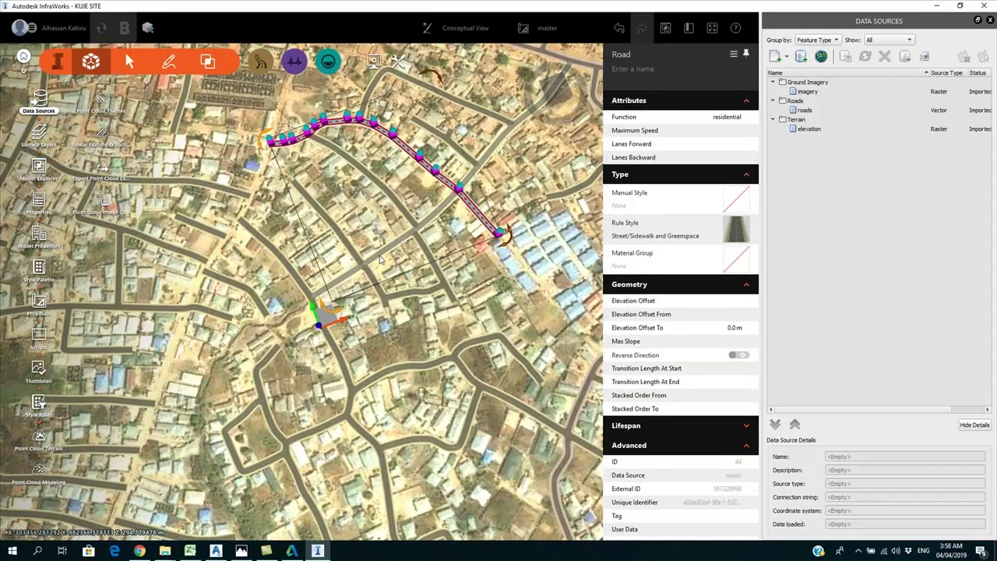
left_click(362, 263)
left_click(348, 243)
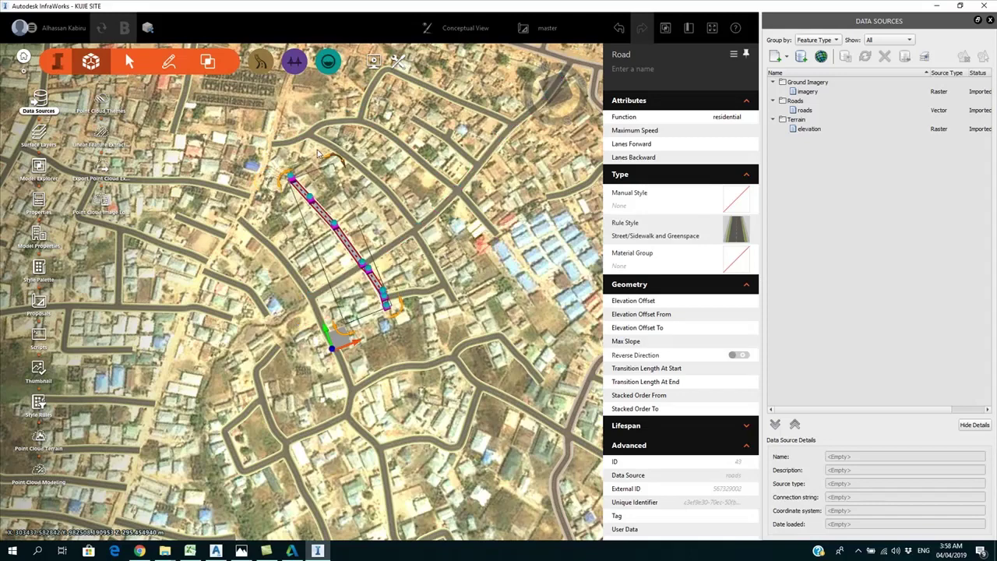
middle_click_drag(312, 151, 327, 268)
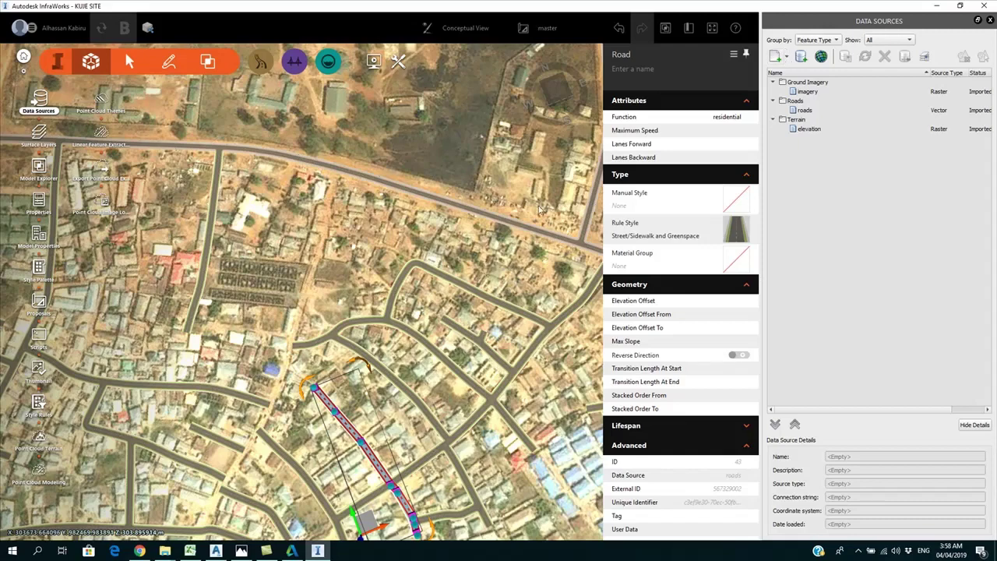
- Switch to TRAINING PROJECT.dwg in Civil 3D and examine the ZARA Road Alignment profile and corridor plan against the InfraWorks model
left_click(216, 550)
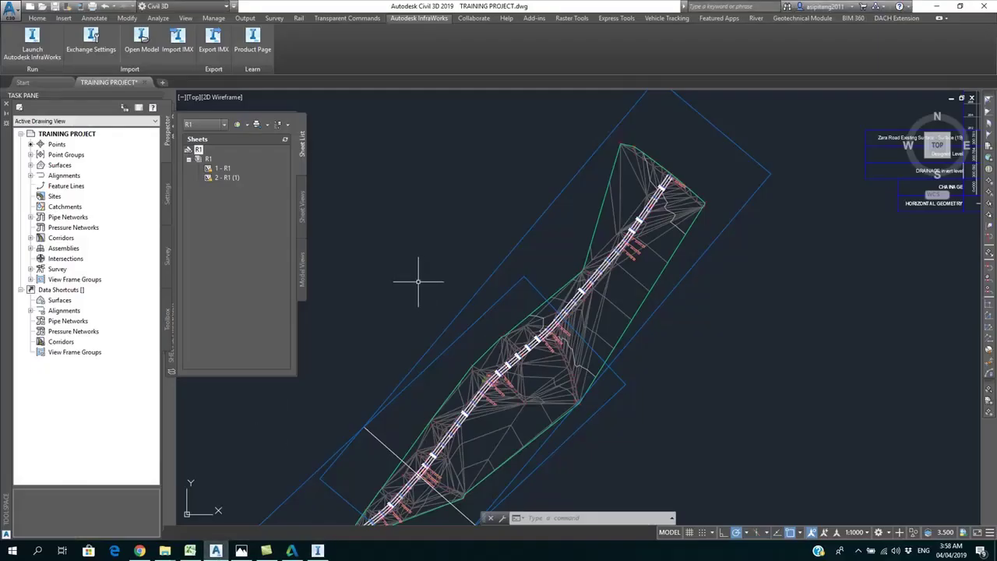
scroll(420, 331, "down", 3)
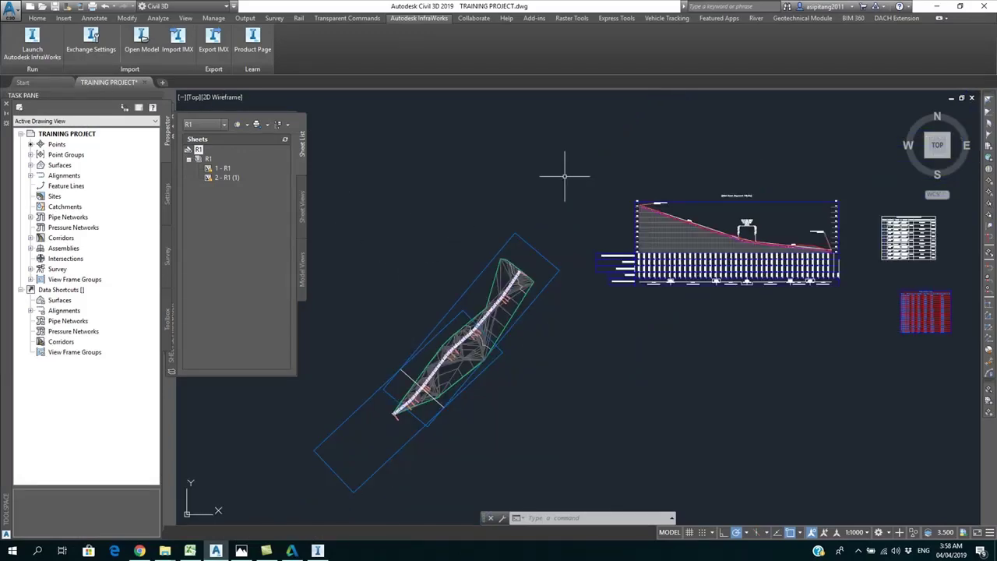
middle_click_drag(571, 173, 403, 213)
scroll(528, 241, "up", 5)
scroll(503, 236, "up", 6)
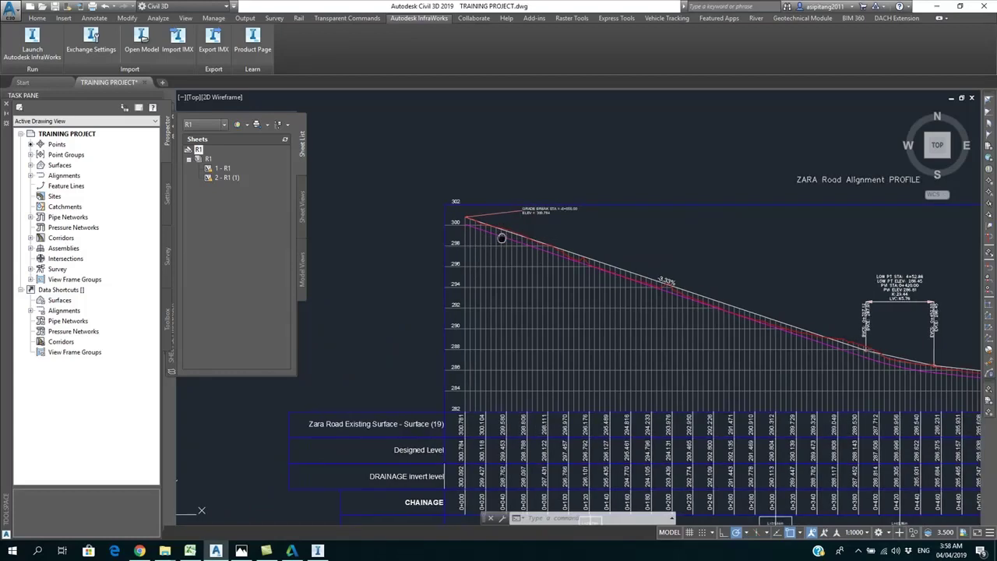
scroll(467, 265, "down", 7)
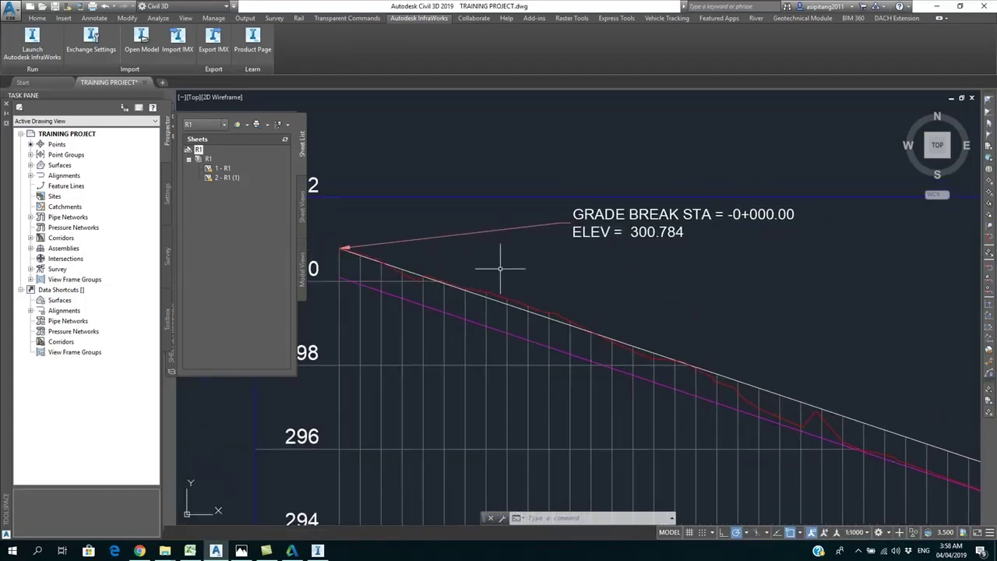
scroll(478, 285, "up", 4)
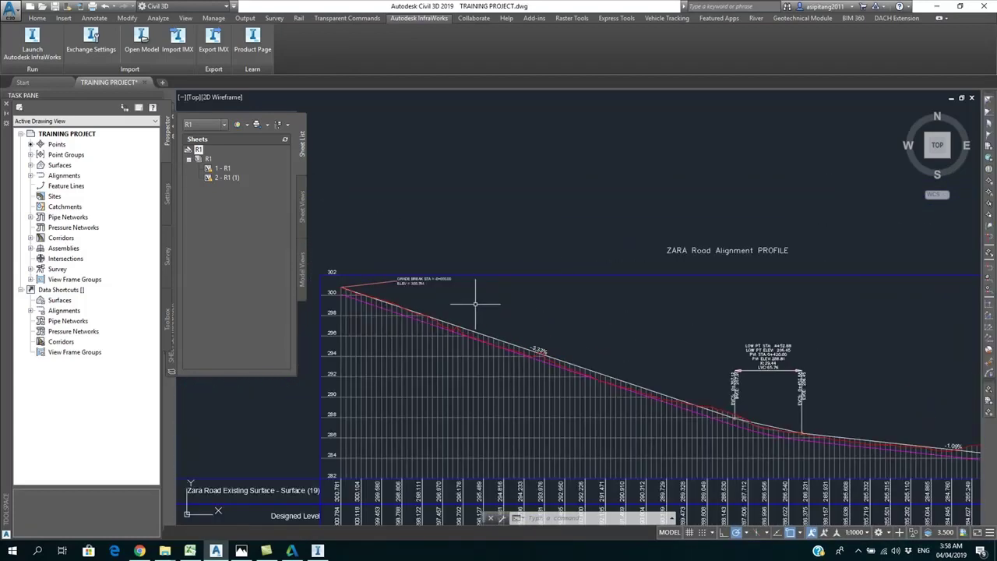
scroll(699, 284, "up", 2)
scroll(699, 283, "down", 8)
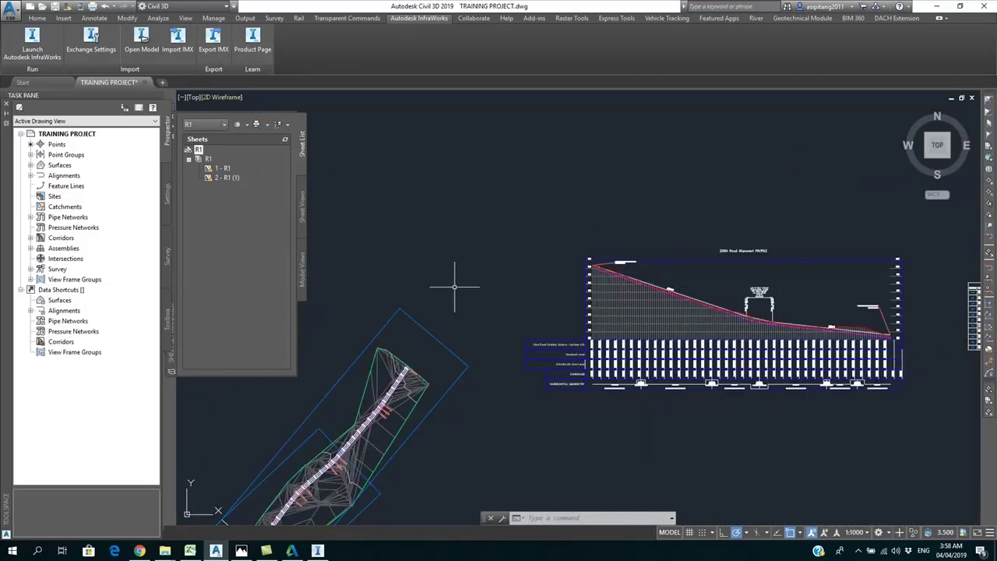
mouse_move(454, 286)
middle_mouse_down()
mouse_move(516, 223)
mouse_move(574, 301)
middle_mouse_up()
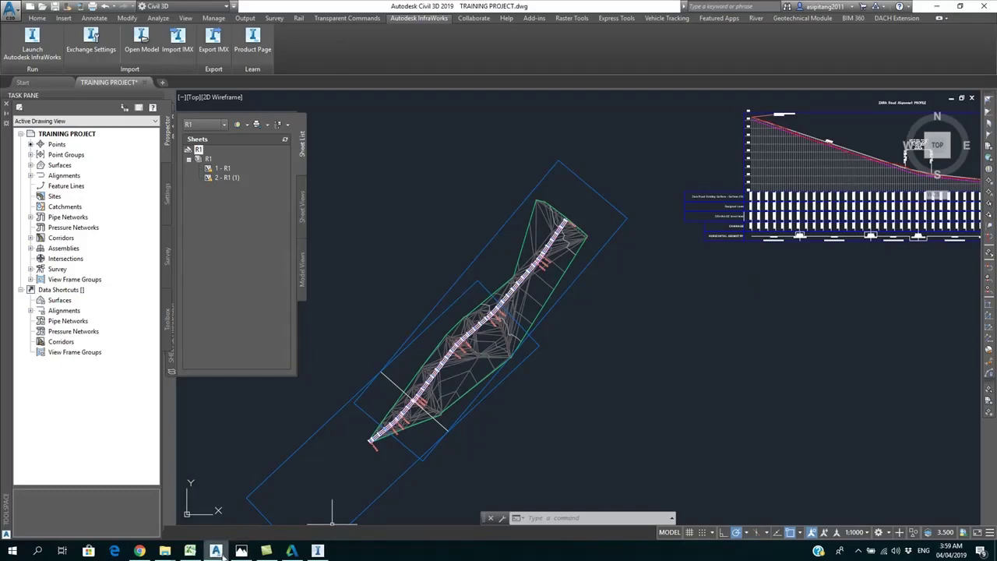
left_click(317, 551)
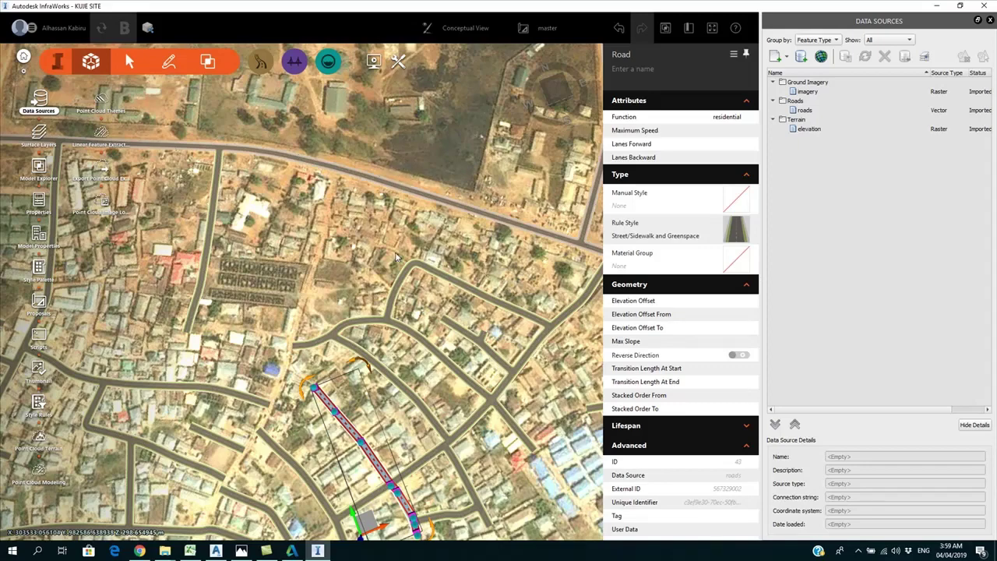
left_click(216, 551)
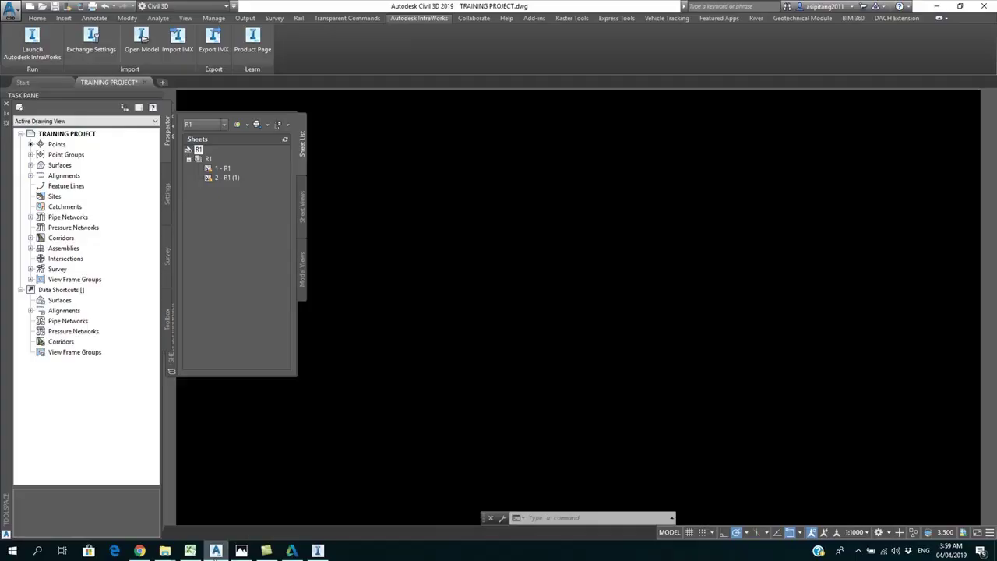
- Close Civil 3D with TRAINING PROJECT.dwg and switch back to the KUJE SITE model in InfraWorks
right_click(216, 551)
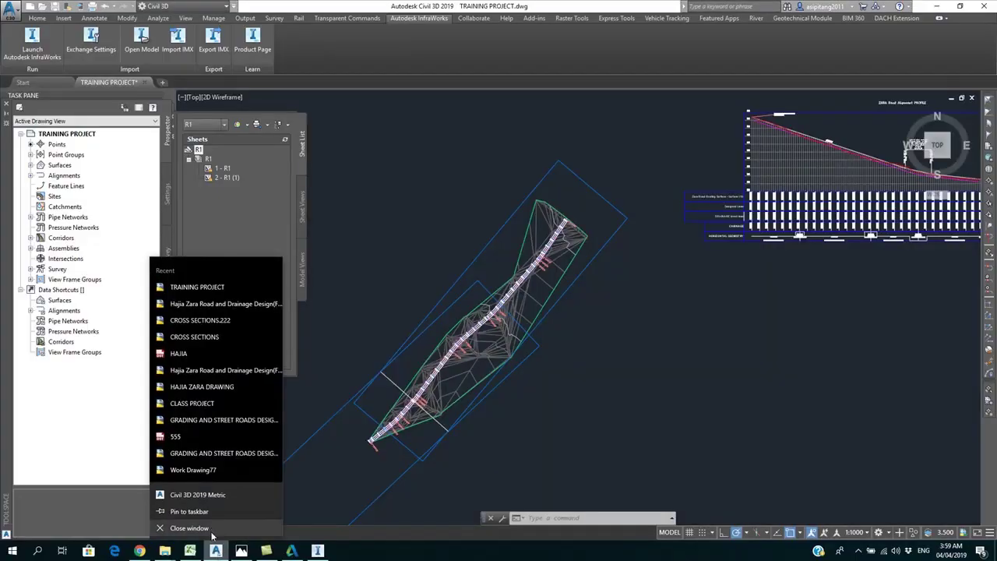
left_click(211, 531)
key("Escape")
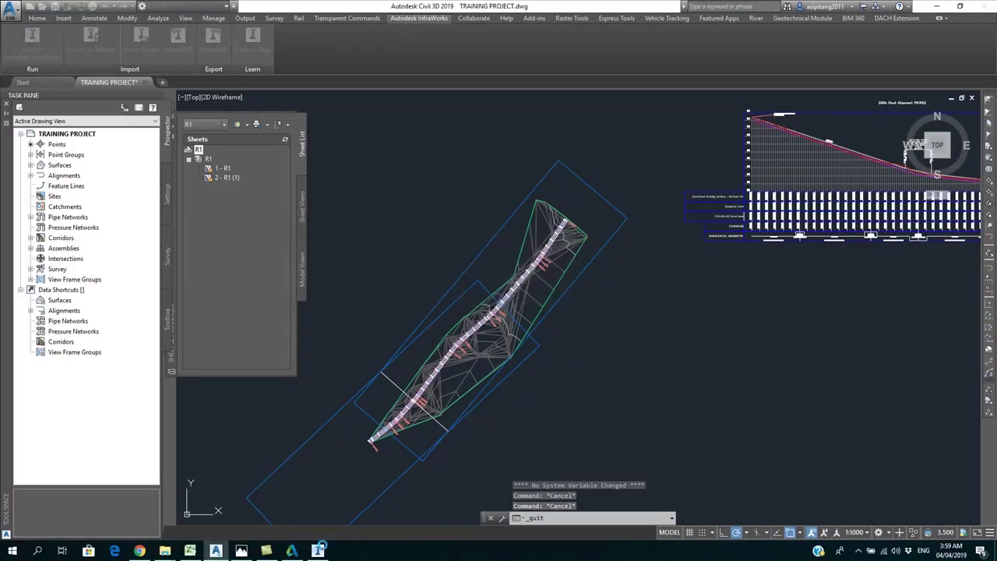
left_click(319, 549)
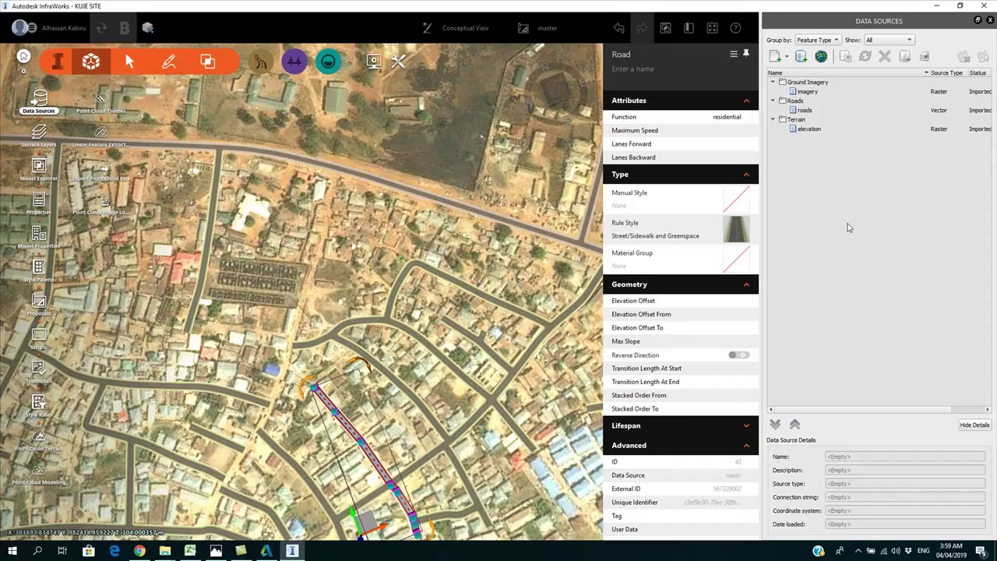
- Add TRAINING PROJECT.dwg as an AutoCAD Civil 3D DWG data source with all four of its items and open their configuration
left_click(785, 59)
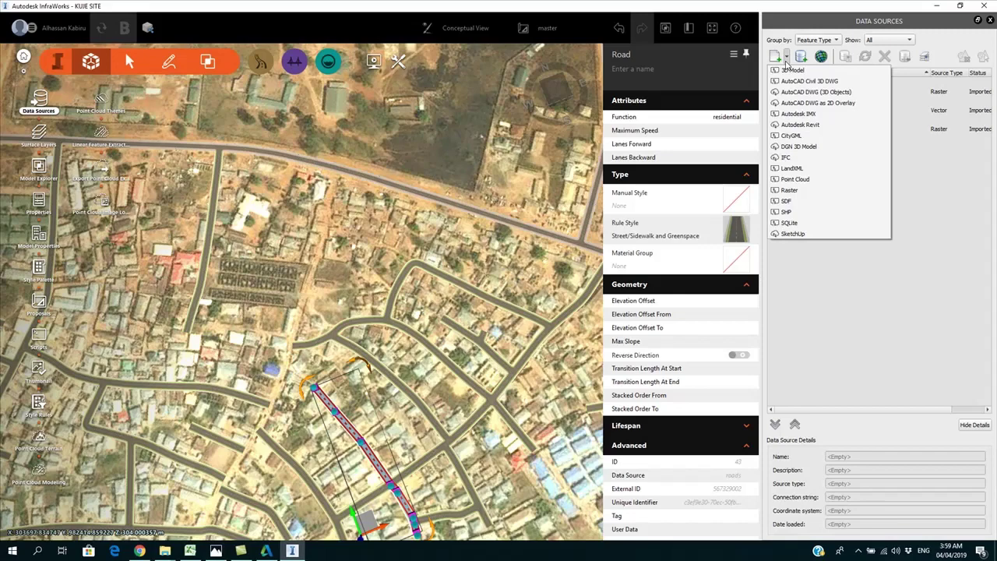
left_click(791, 84)
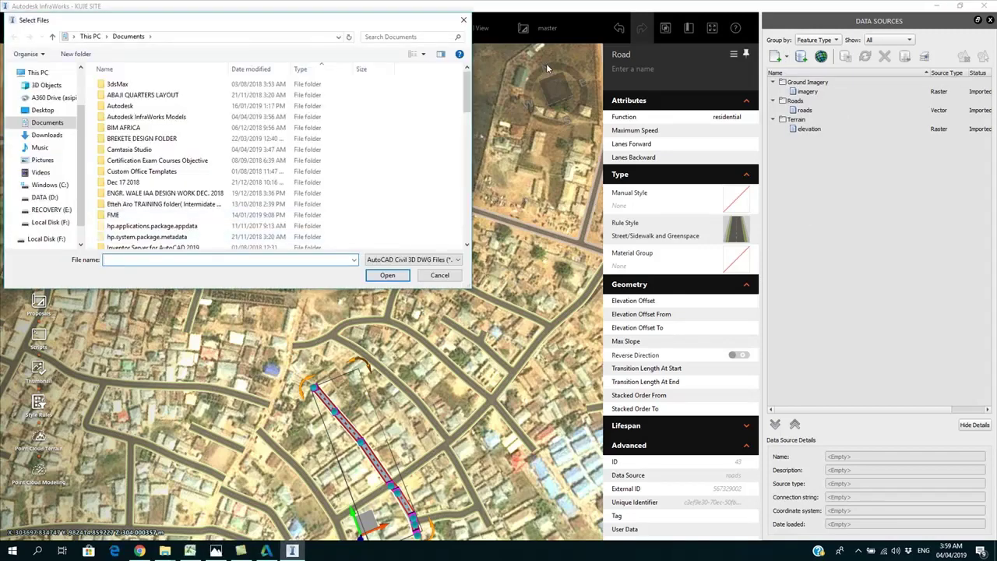
scroll(459, 135, "down", 1)
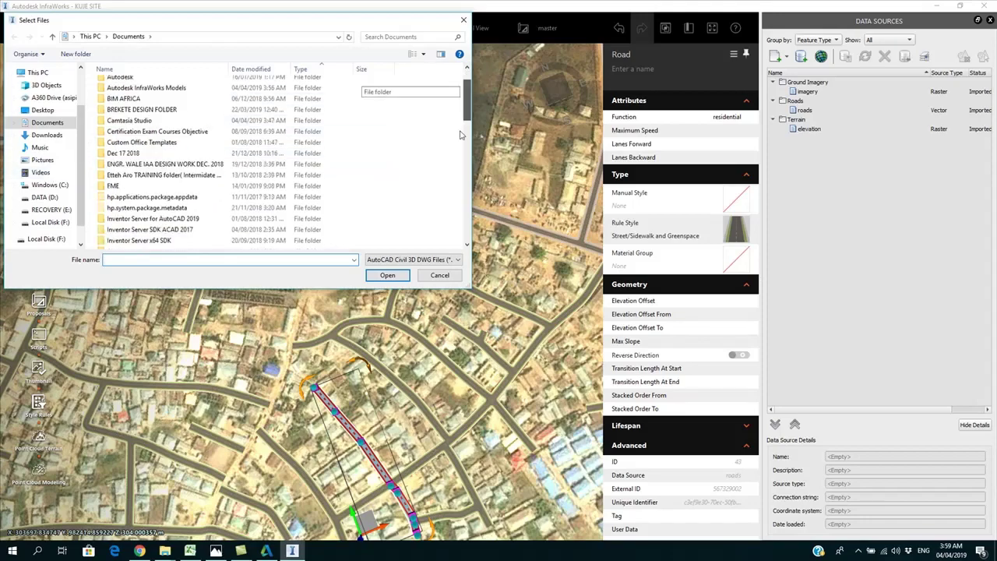
scroll(459, 134, "down", 10)
left_click(148, 232)
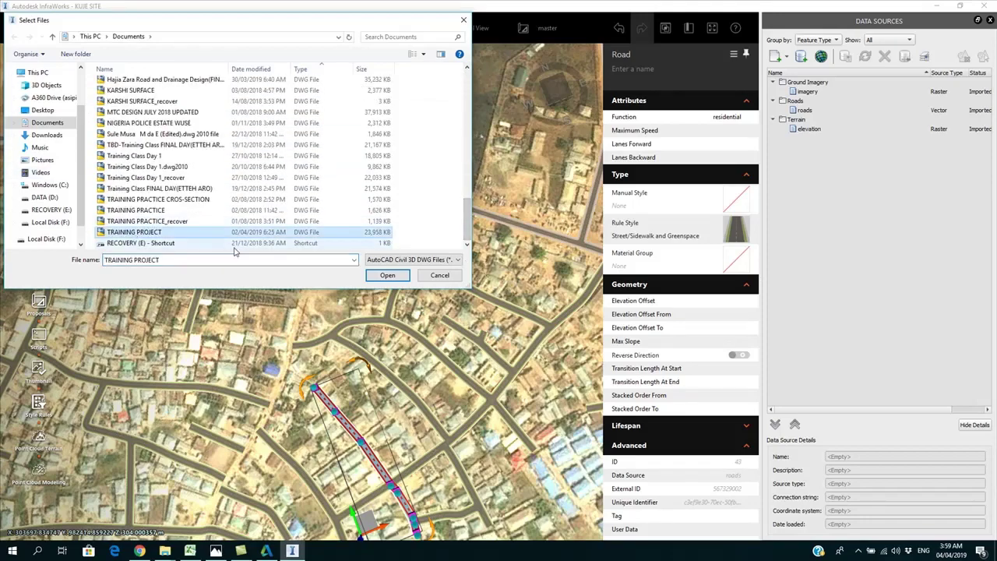
left_click(375, 279)
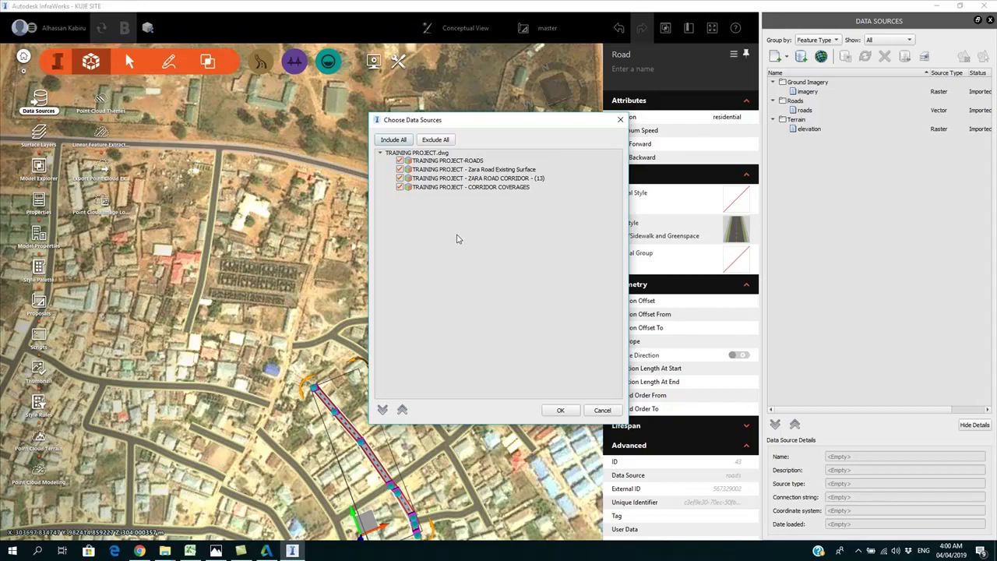
left_click(550, 412)
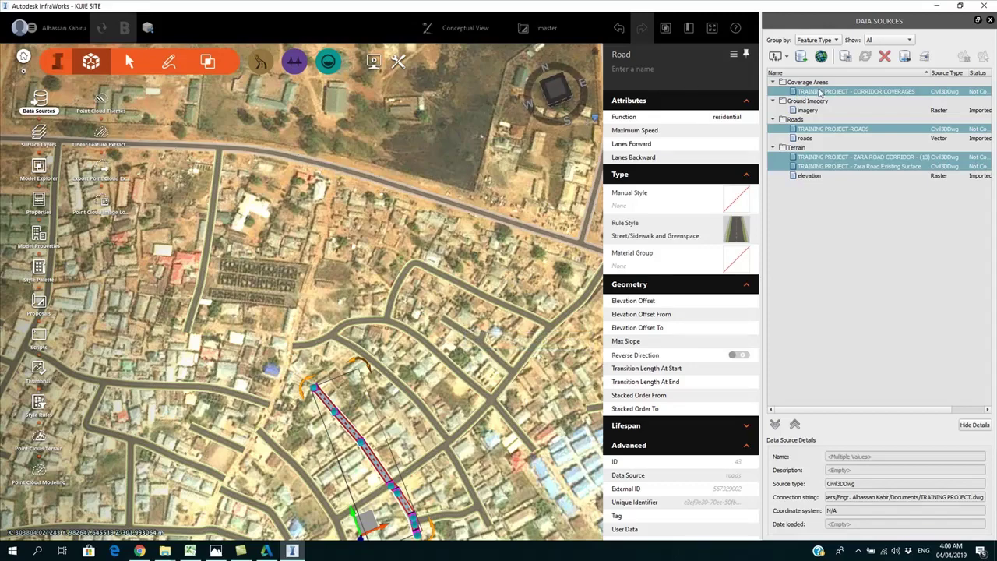
right_click(818, 92)
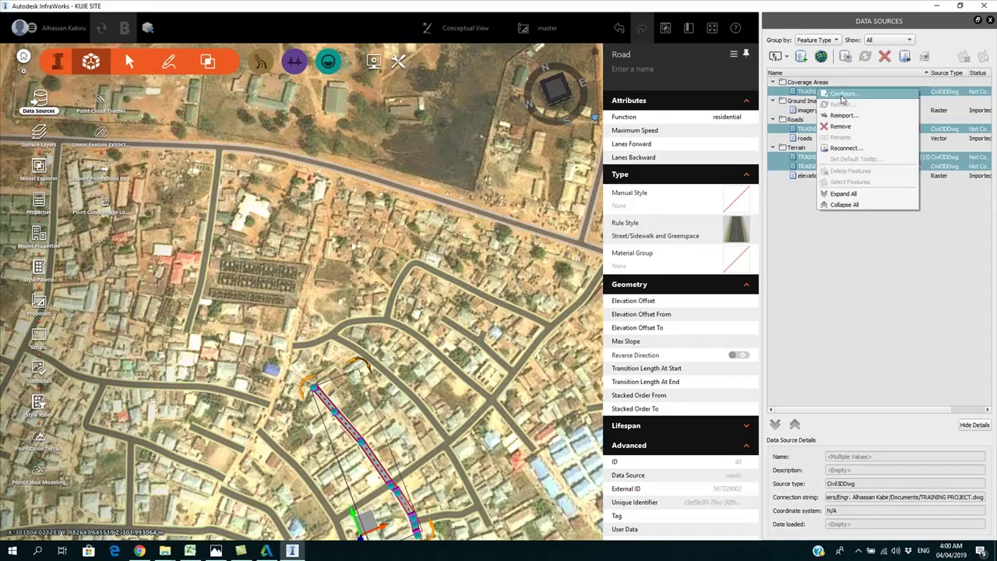
left_click(843, 98)
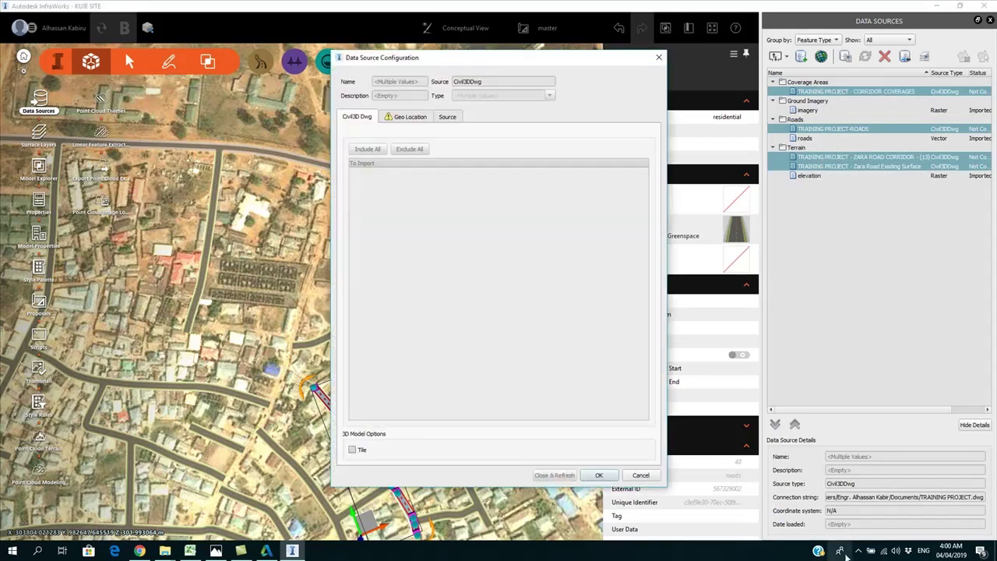
left_click(859, 551)
right_click(870, 507)
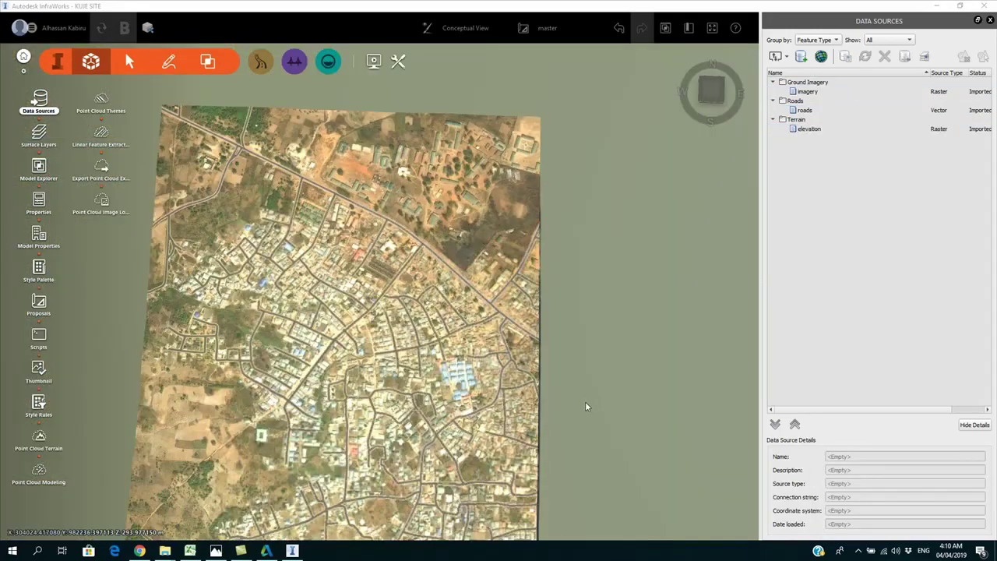
- Examine the site from several angles and inspect the properties of the secondary main road and a residential road branching off it
left_click_drag(585, 402, 602, 301)
scroll(256, 416, "up", 2)
scroll(256, 419, "up", 5)
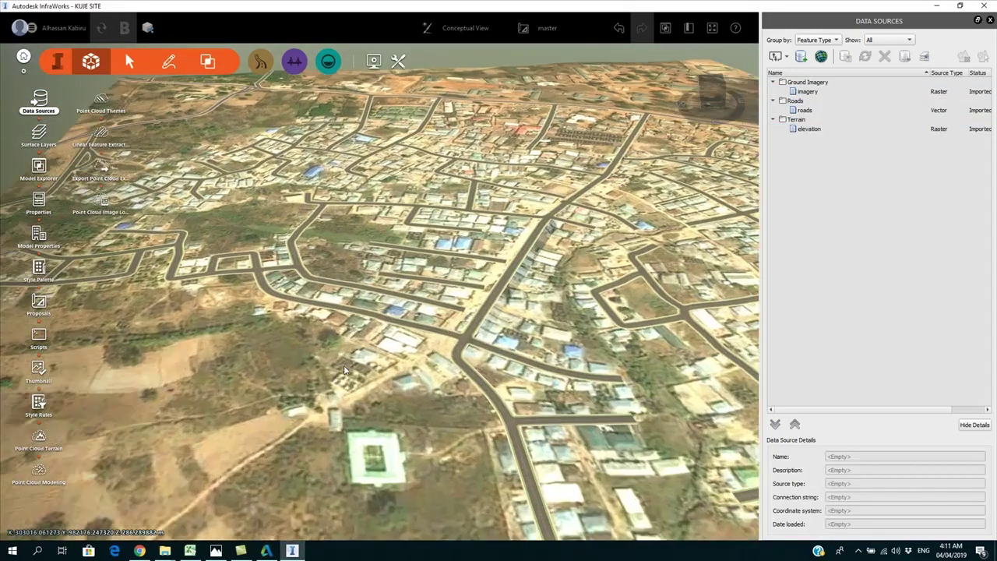
left_click_drag(317, 377, 303, 481)
scroll(304, 481, "down", 6)
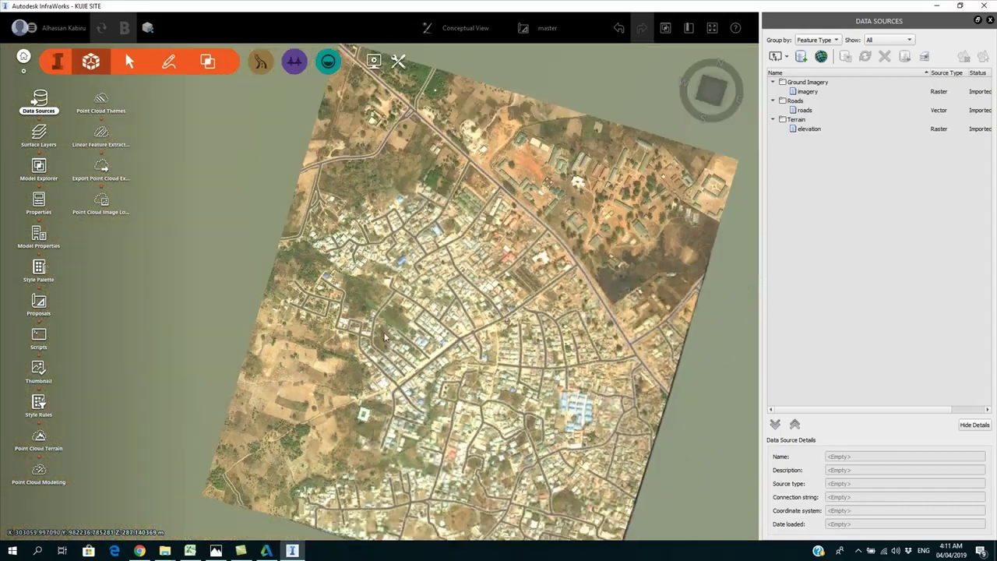
left_click_drag(385, 337, 368, 302)
scroll(502, 169, "up", 3)
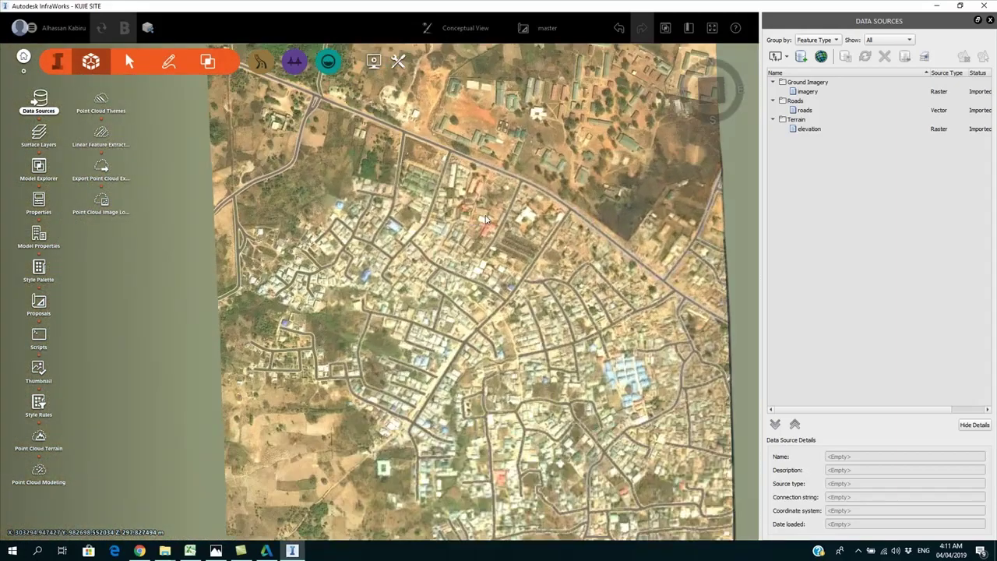
left_click(502, 169)
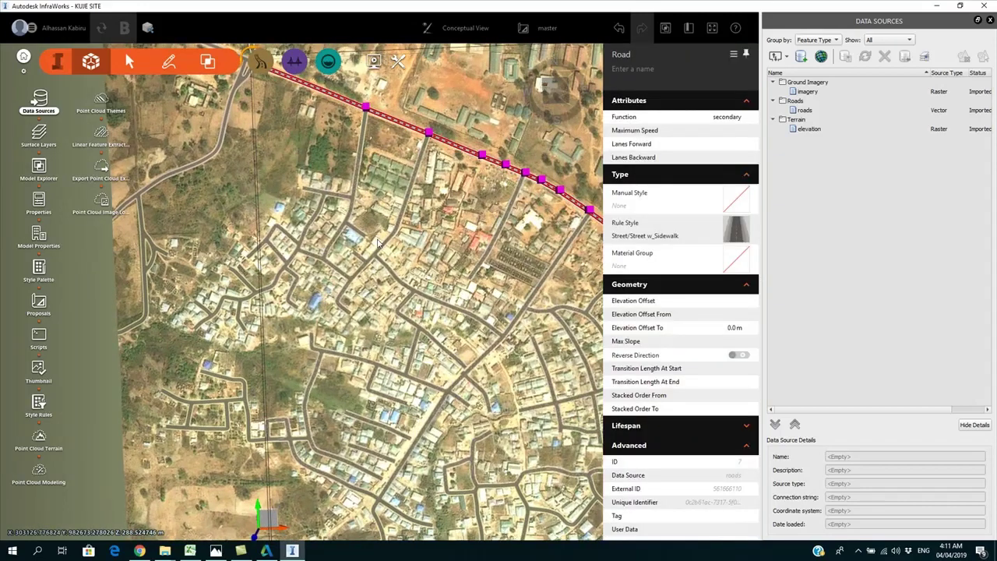
left_click(378, 243)
left_click(377, 250)
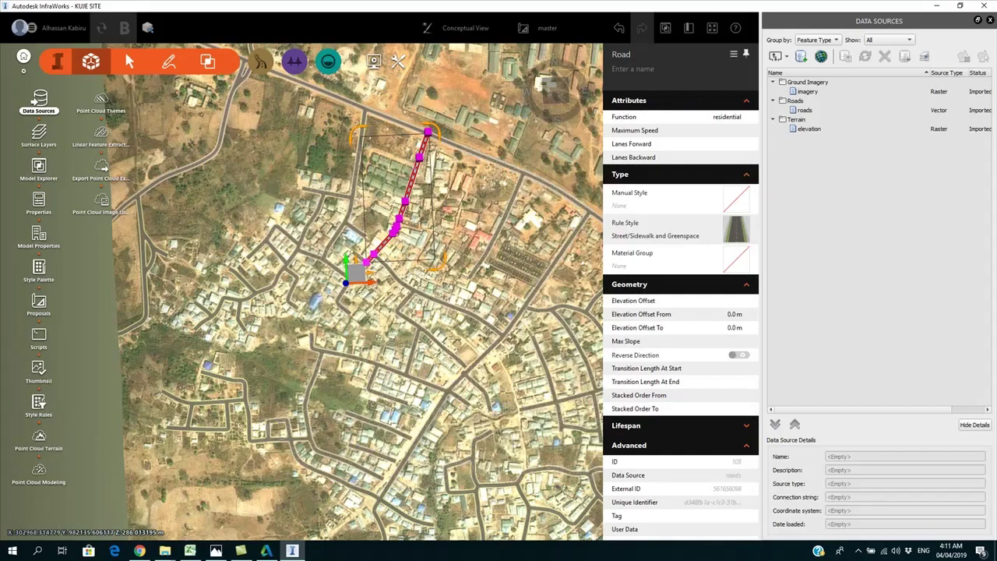
left_click(858, 550)
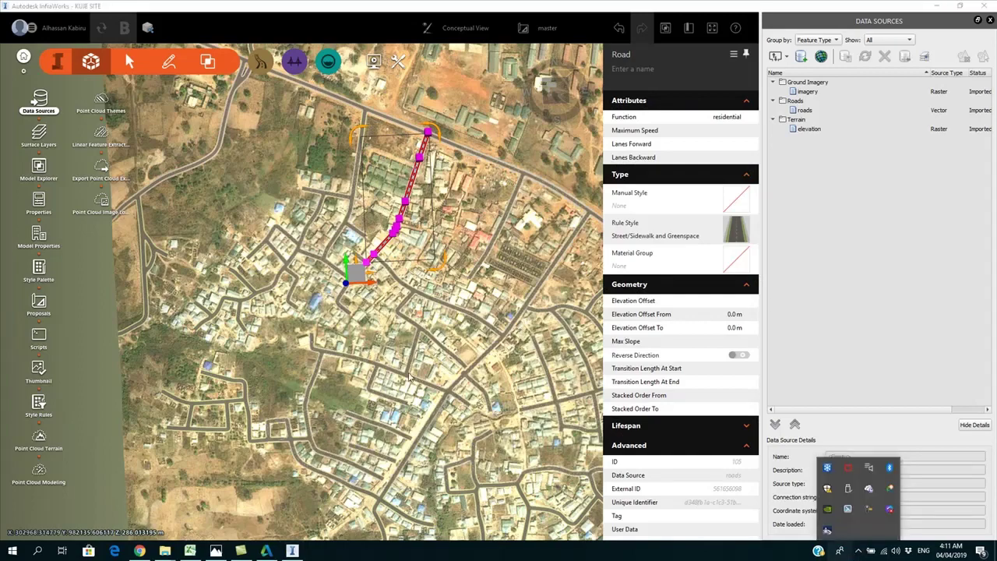
left_click_drag(102, 311, 76, 329)
left_click(61, 343)
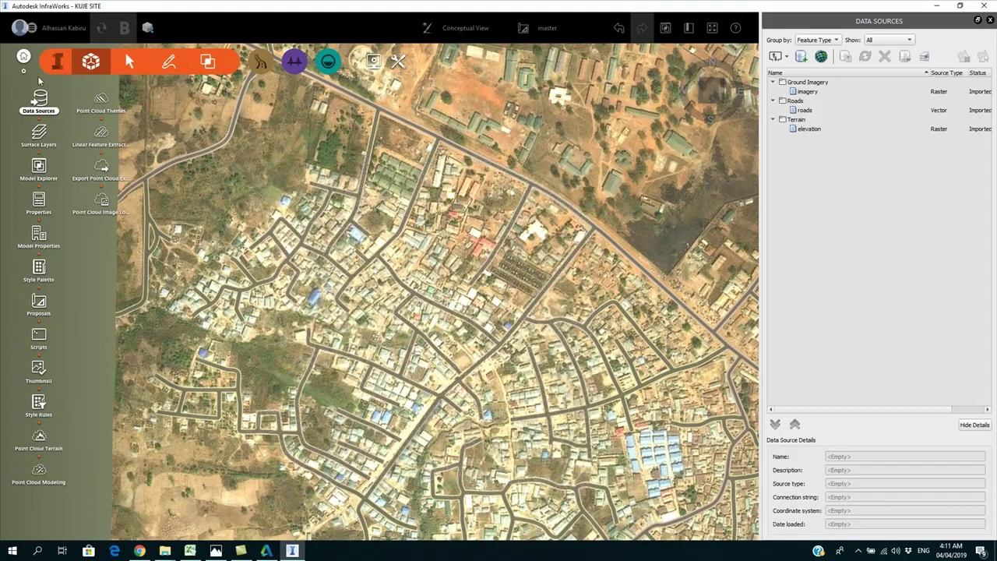
- Add the roads, existing surface, corridor and corridor coverages of TRAINING PROJECT.dwg as AutoCAD Civil 3D DWG data sources
left_click(39, 99)
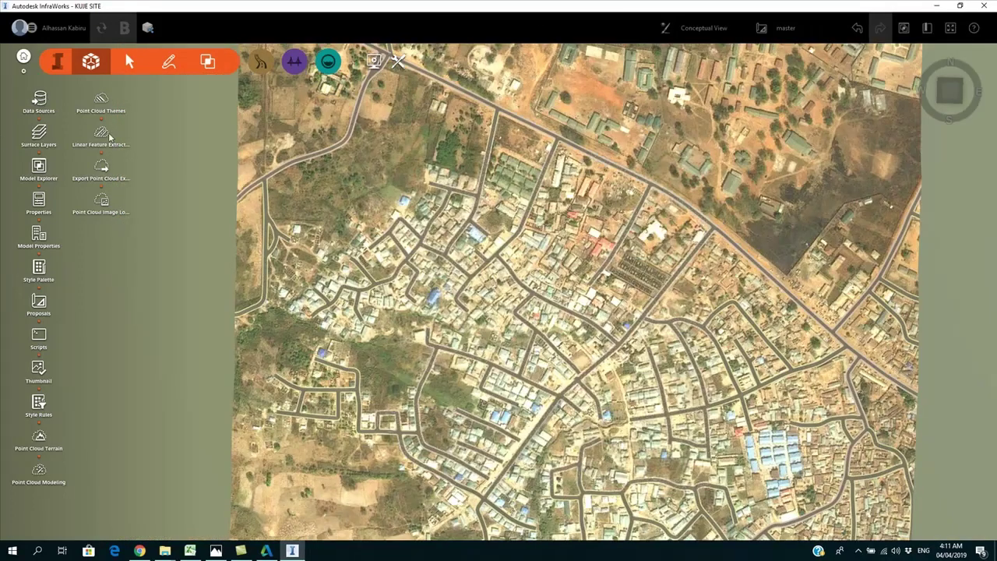
left_click(39, 98)
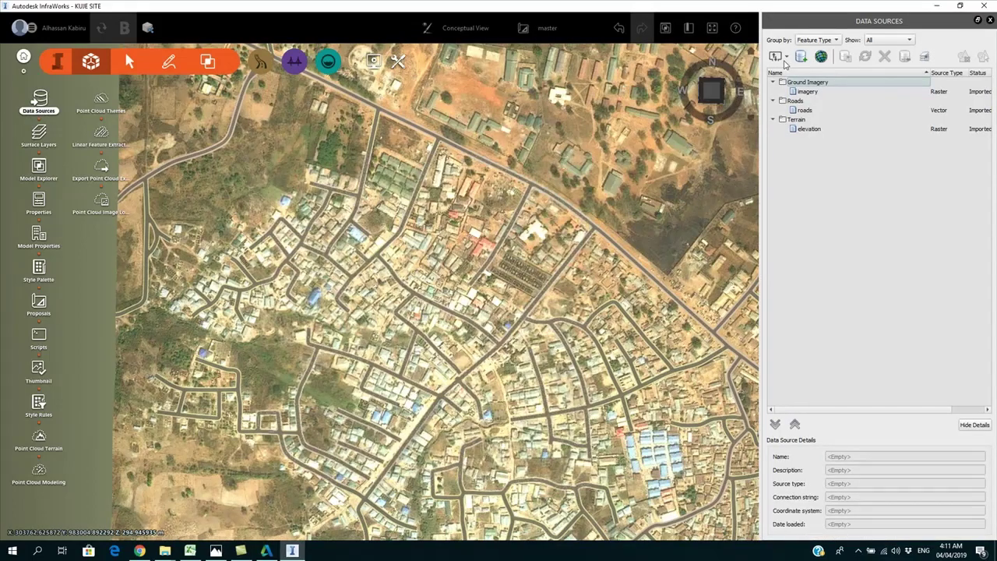
left_click(787, 58)
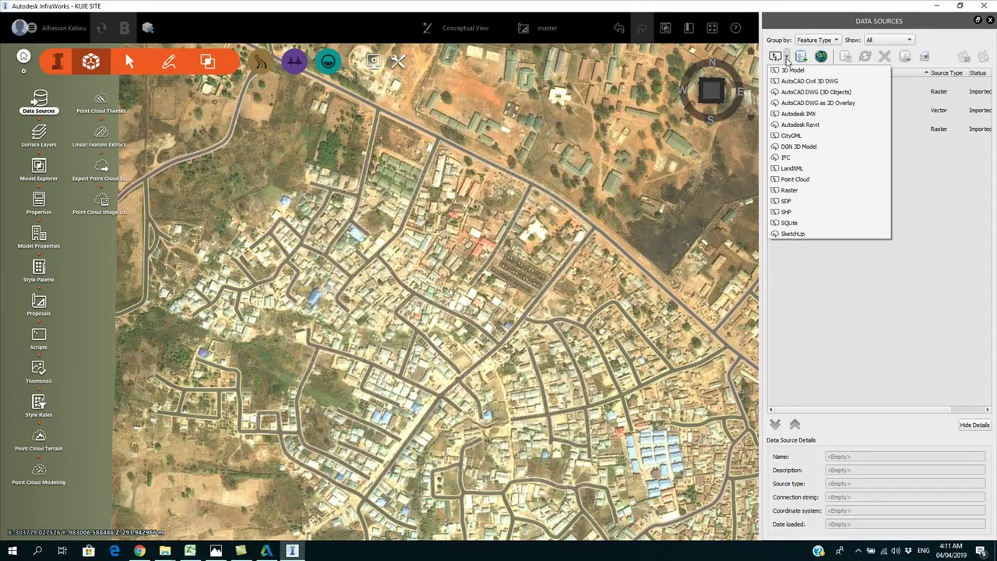
left_click(819, 83)
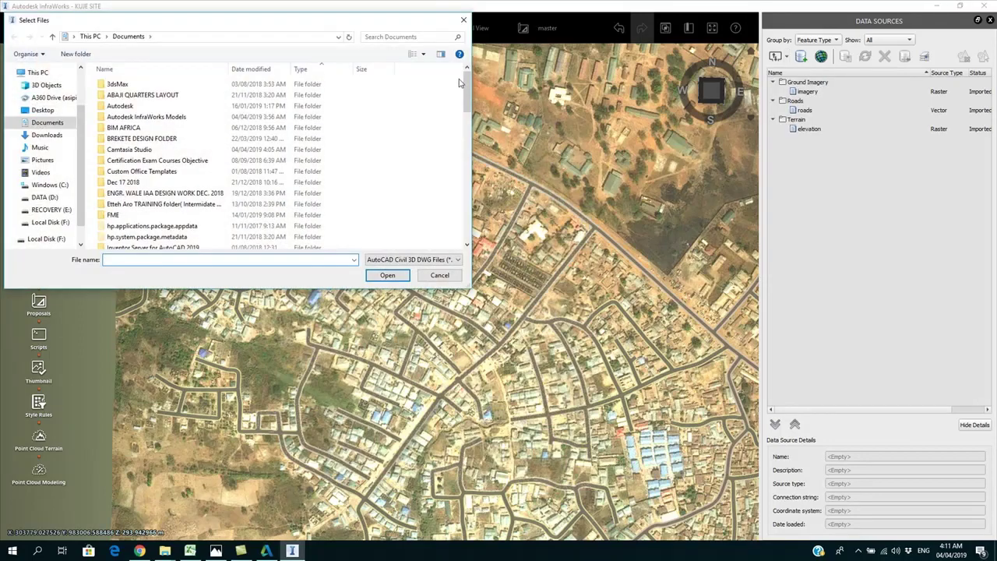
left_click_drag(463, 82, 463, 200)
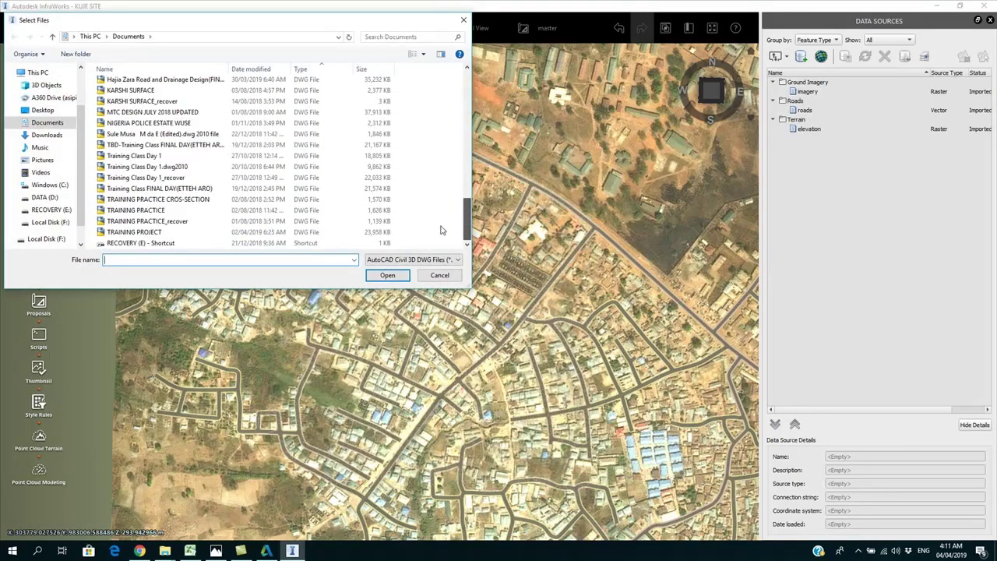
left_click(136, 233)
left_click(382, 278)
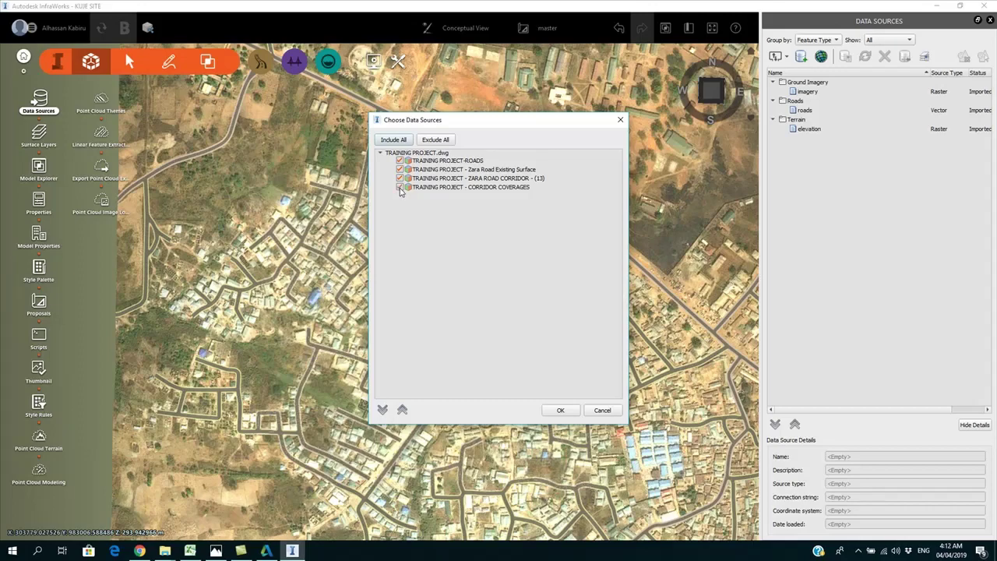
left_click(560, 410)
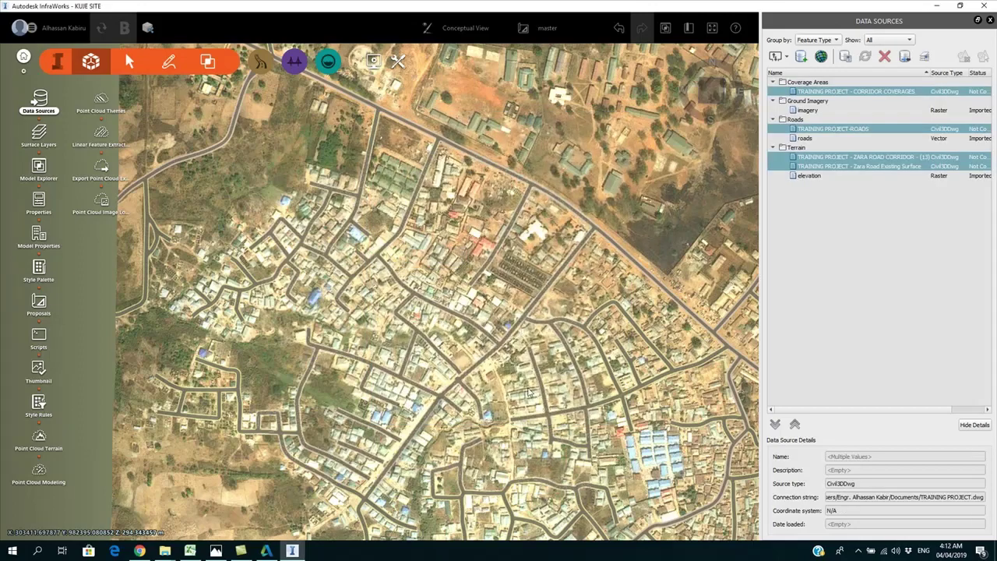
- Configure the four TRAINING PROJECT data sources with the Minna.UTM-32N coordinate system and refresh them into the model
right_click(841, 93)
left_click(859, 100)
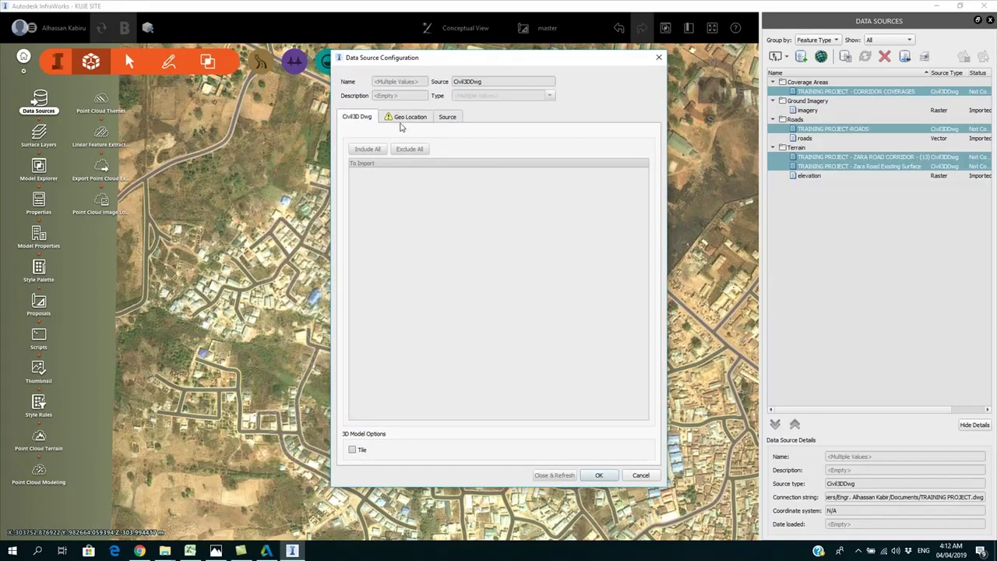
left_click(403, 121)
left_click(651, 134)
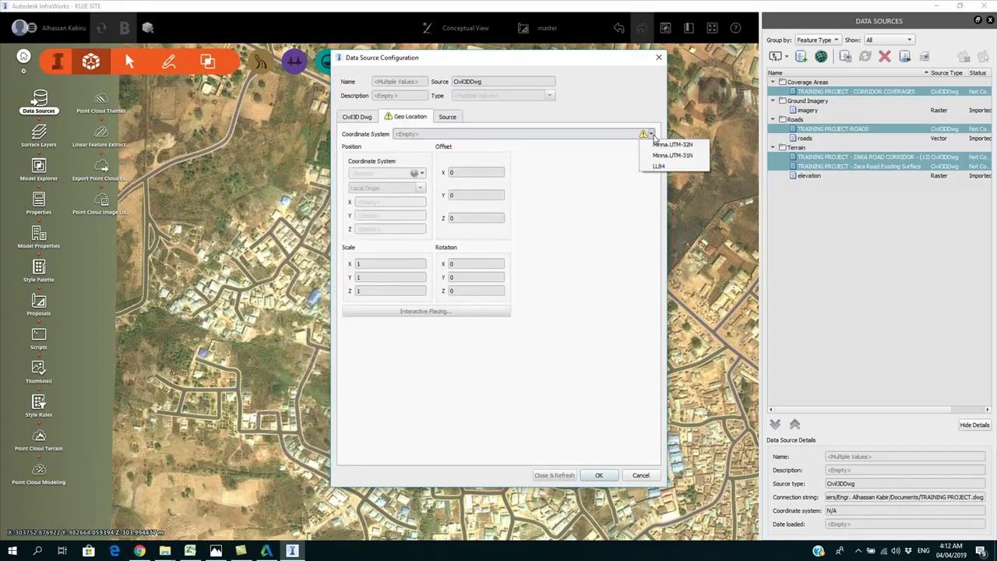
left_click(657, 146)
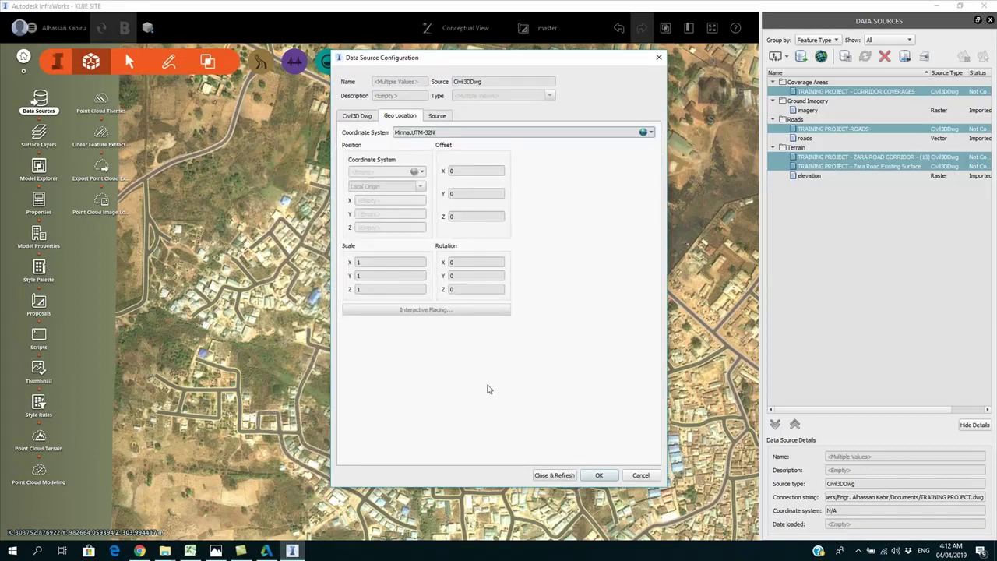
left_click(559, 477)
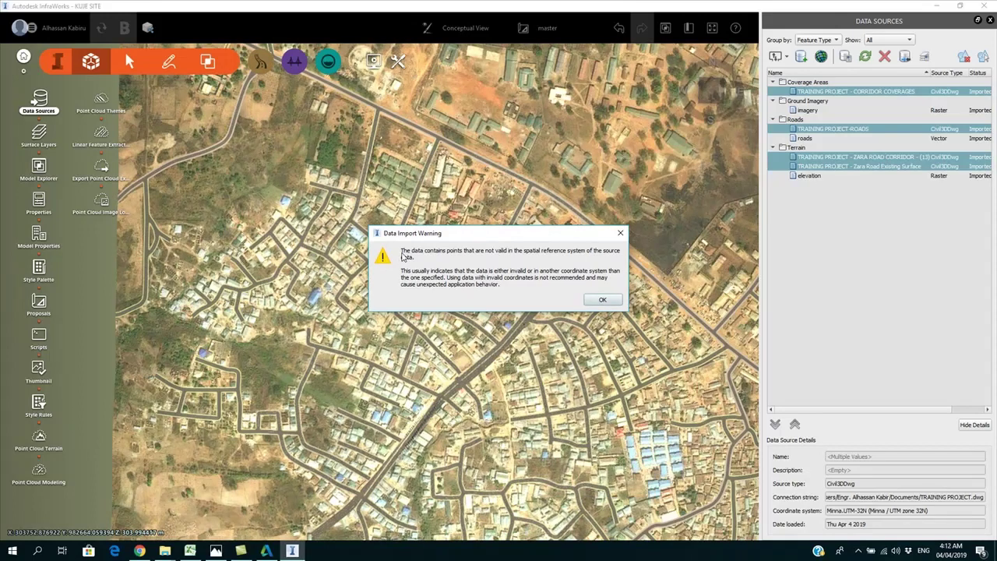
left_click(602, 302)
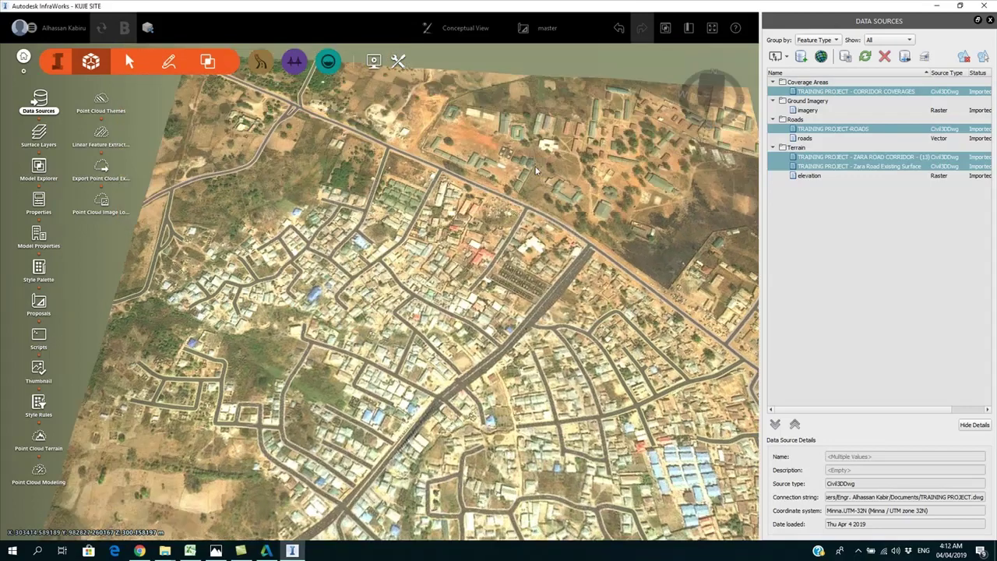
- Delete the existing residential road that overlaps the imported ZARA road corridor
left_click_drag(536, 171, 533, 117)
scroll(496, 347, "up", 5)
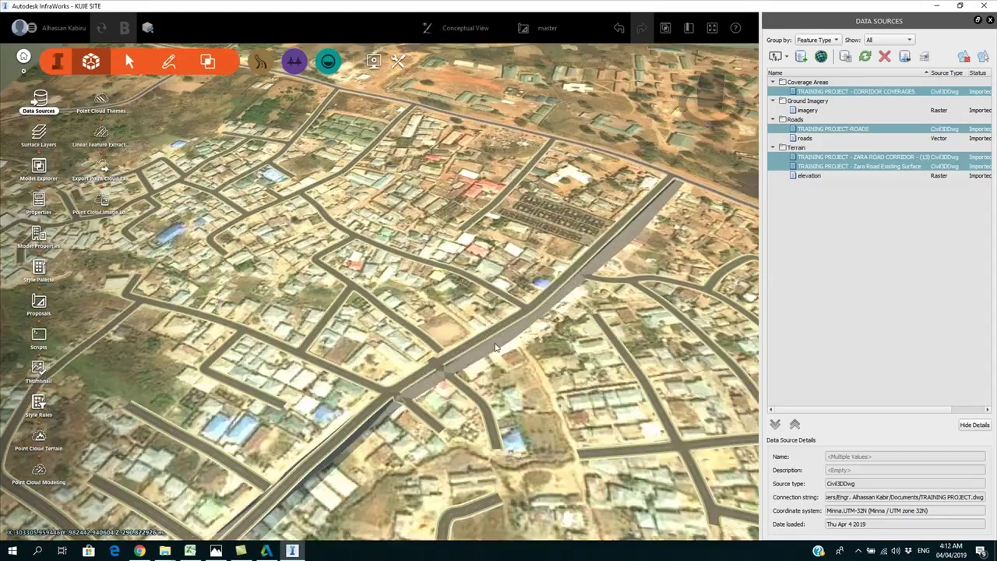
mouse_move(496, 347)
left_mouse_down()
mouse_move(505, 360)
mouse_move(504, 349)
left_mouse_up()
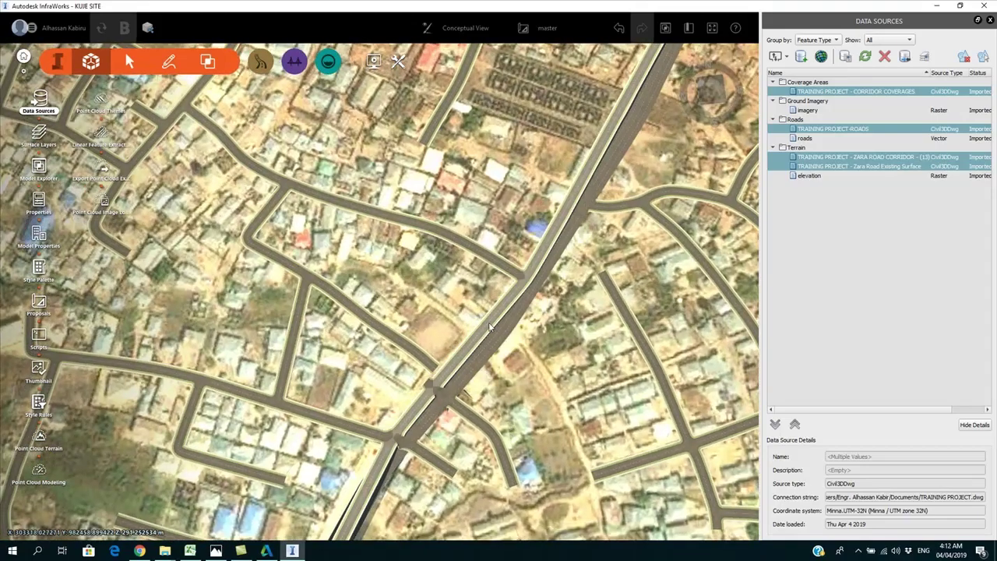
left_click(489, 327)
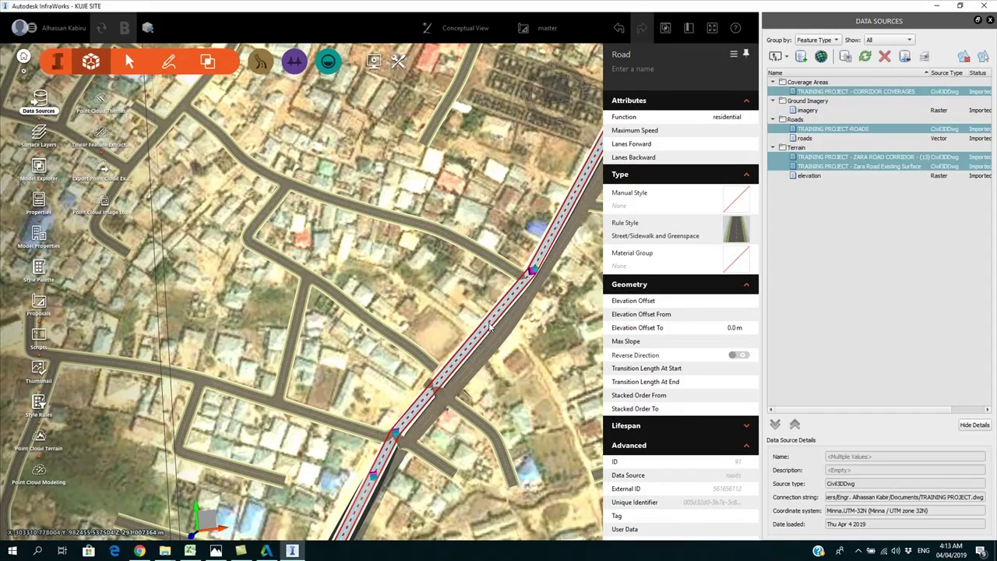
key("Escape")
scroll(579, 241, "down", 3)
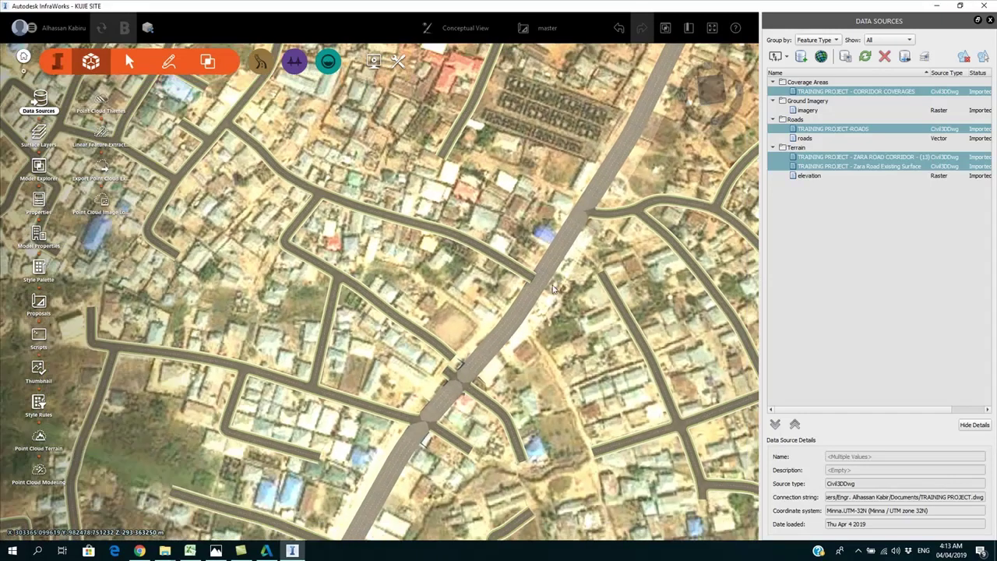
- Examine the imported ZARA road from above and at low angles, and show the properties of its alignment
scroll(576, 234, "up", 5)
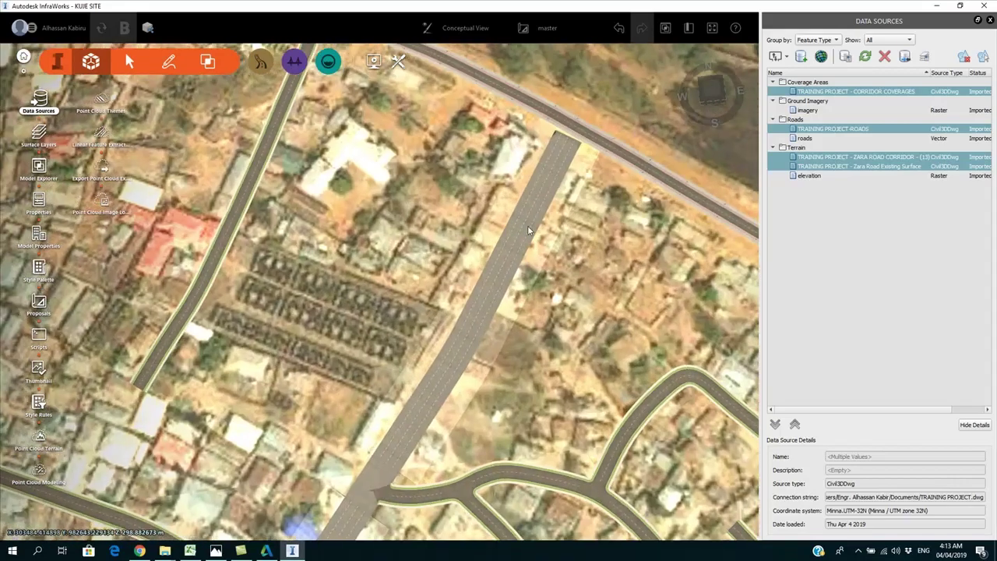
left_click_drag(531, 228, 539, 150)
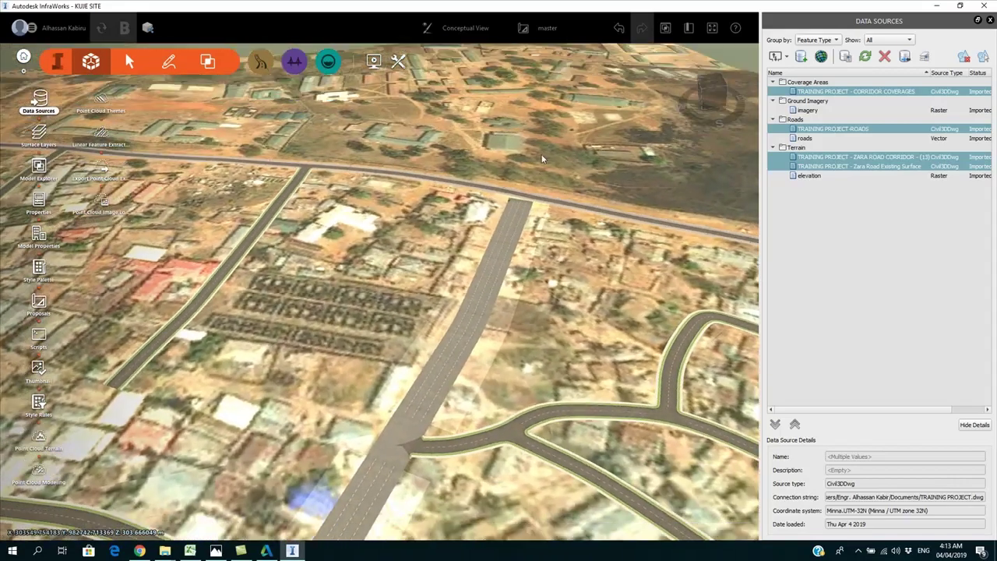
left_click_drag(492, 285, 468, 333)
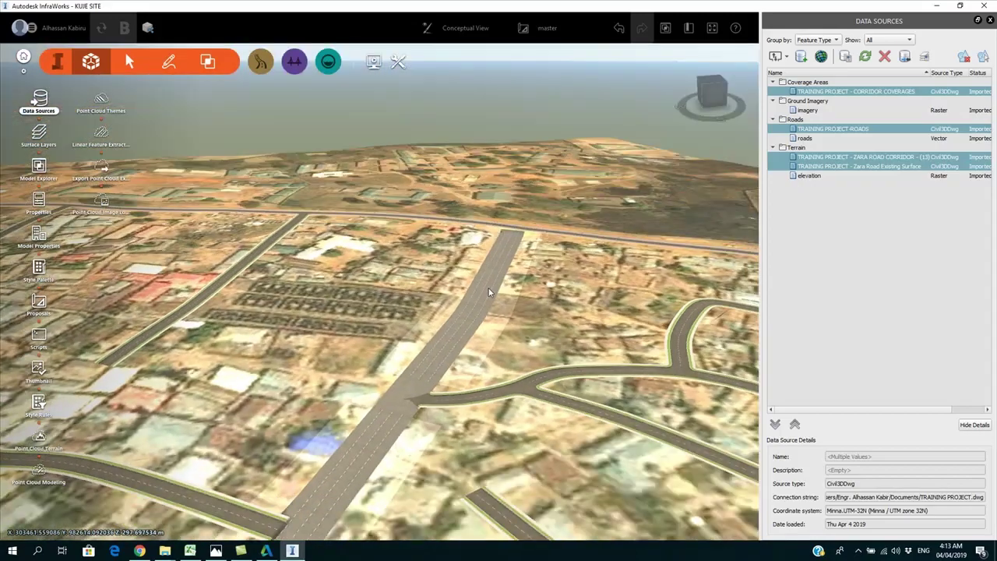
left_click_drag(488, 295, 444, 344)
scroll(449, 377, "up", 5)
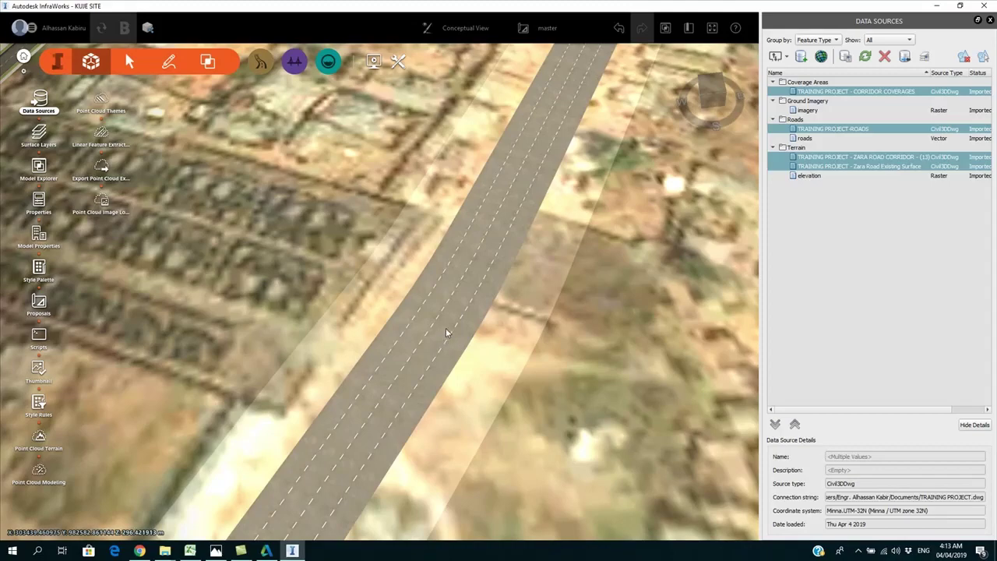
left_click(453, 309)
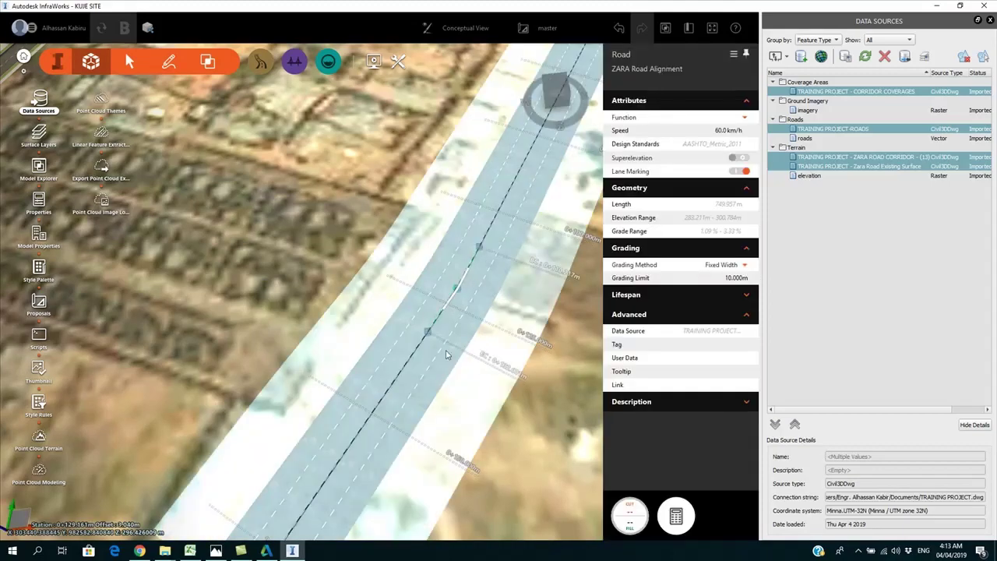
- Open the profile view of the ZARA Road Alignment and look over the whole profile line
scroll(446, 354, "down", 8)
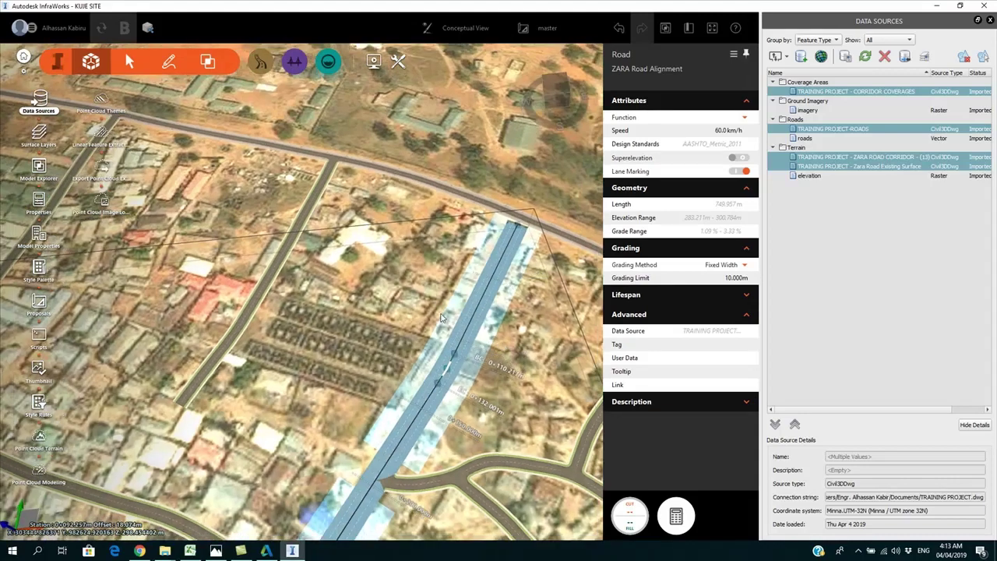
middle_click_drag(441, 317, 445, 270)
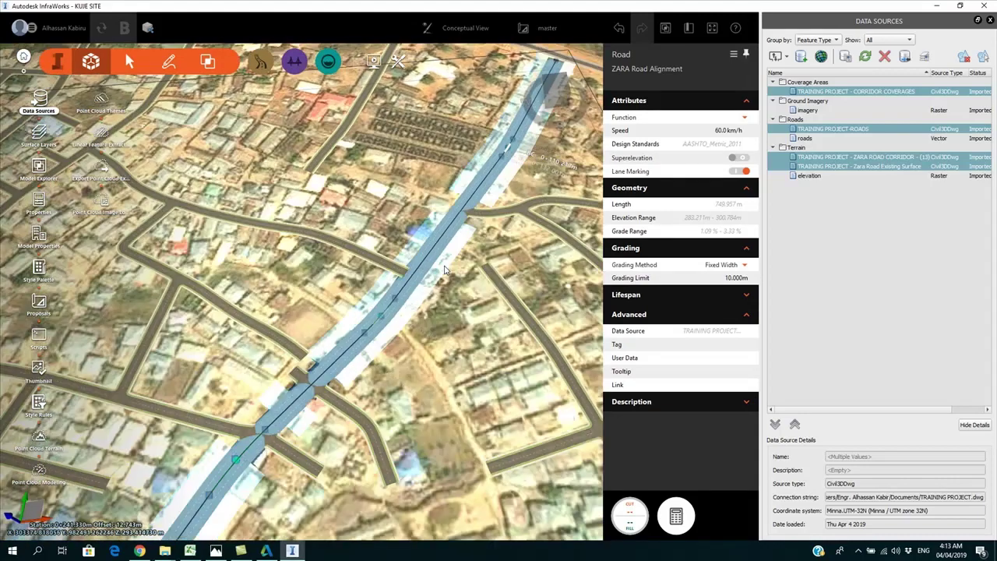
right_click(437, 247)
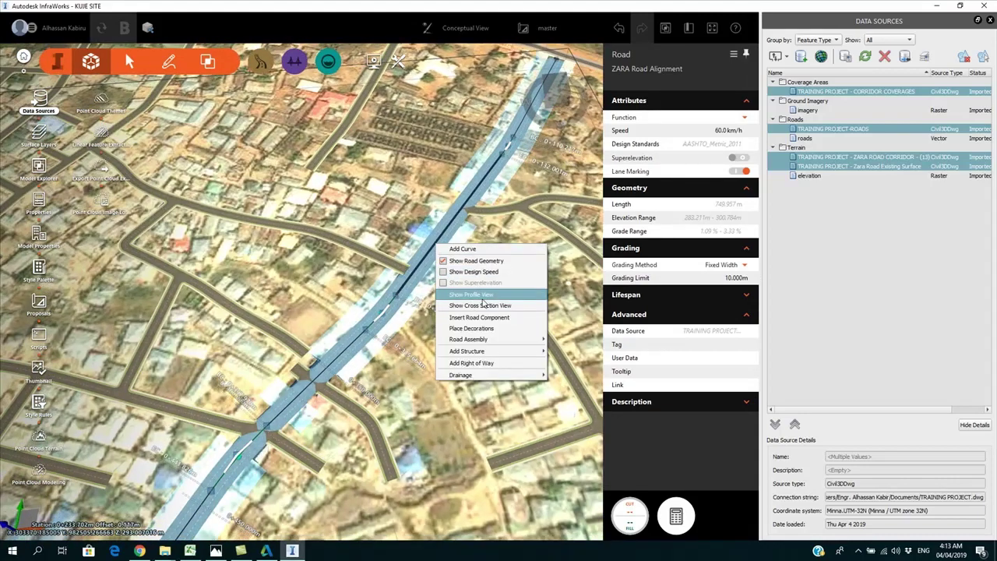
left_click(482, 298)
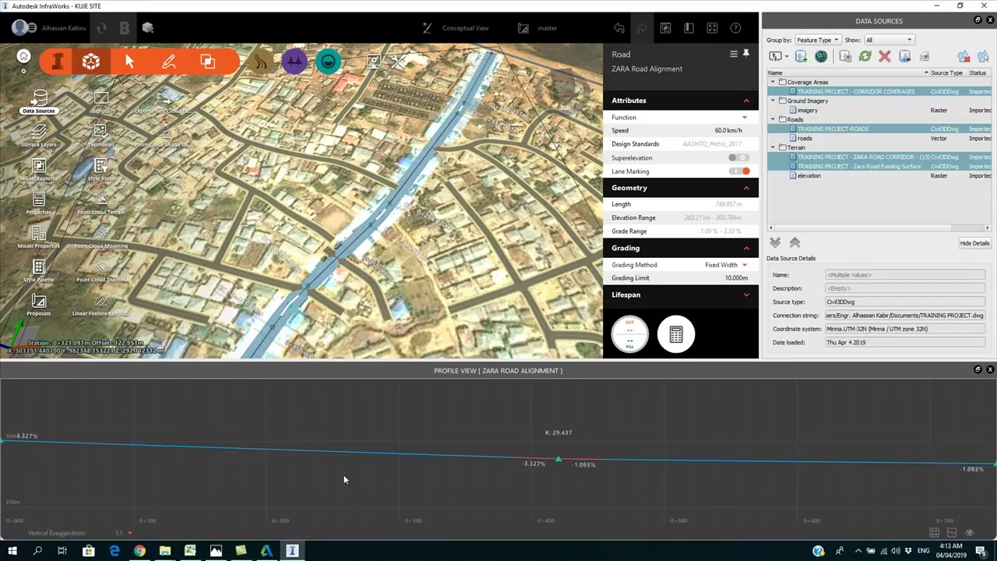
scroll(344, 479, "down", 5)
scroll(282, 477, "up", 3)
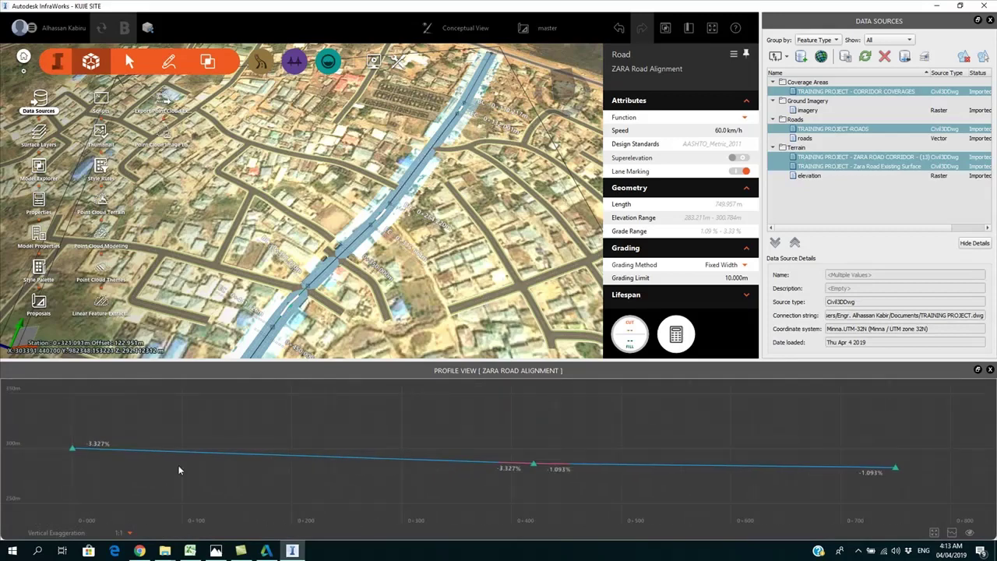
scroll(94, 451, "up", 2)
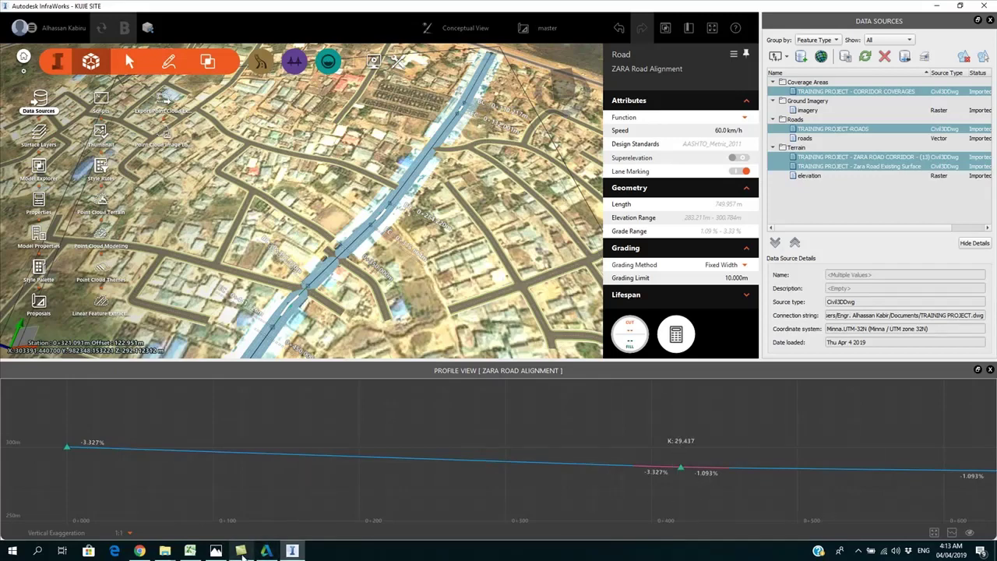
left_click(38, 550)
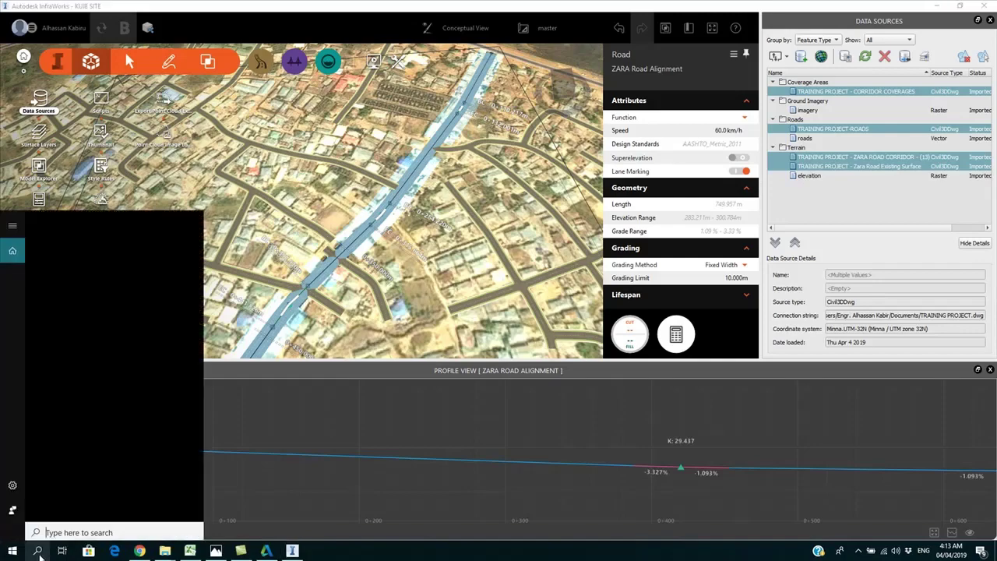
type("civil")
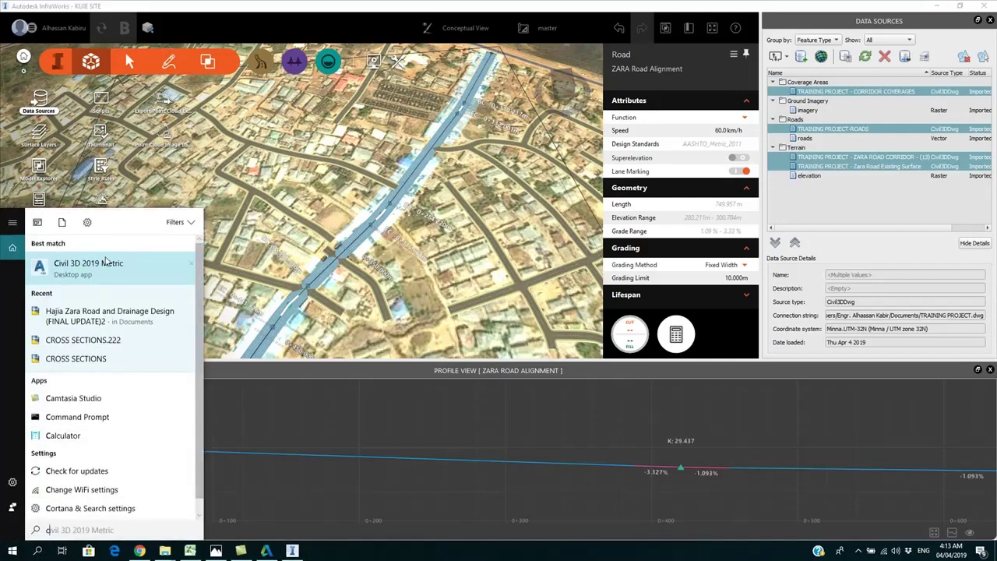
left_click(37, 550)
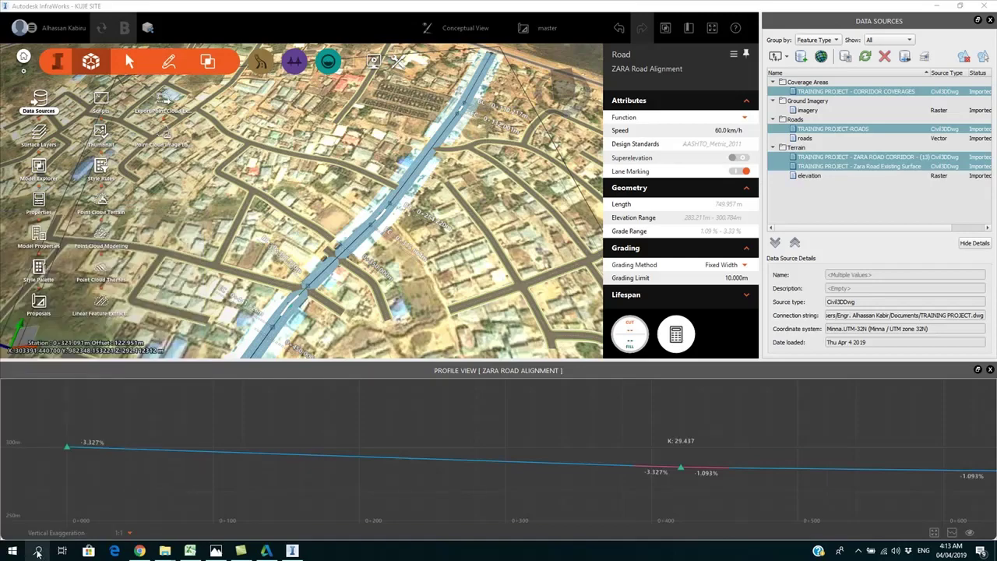
- Search the computer for "training proj" and open the TRAINING PROJECT drawing from Documents in Civil 3D
left_click(37, 551)
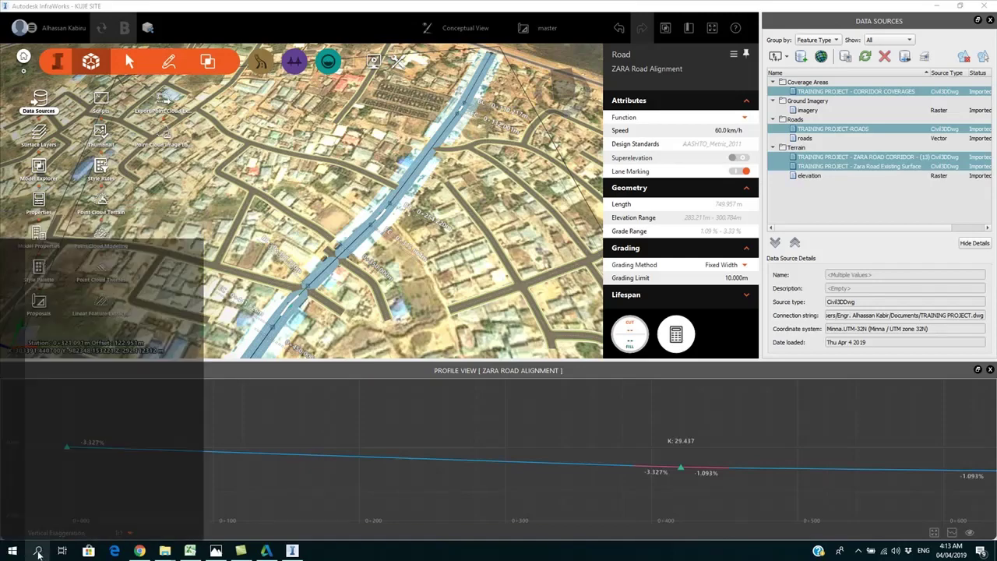
type("tra")
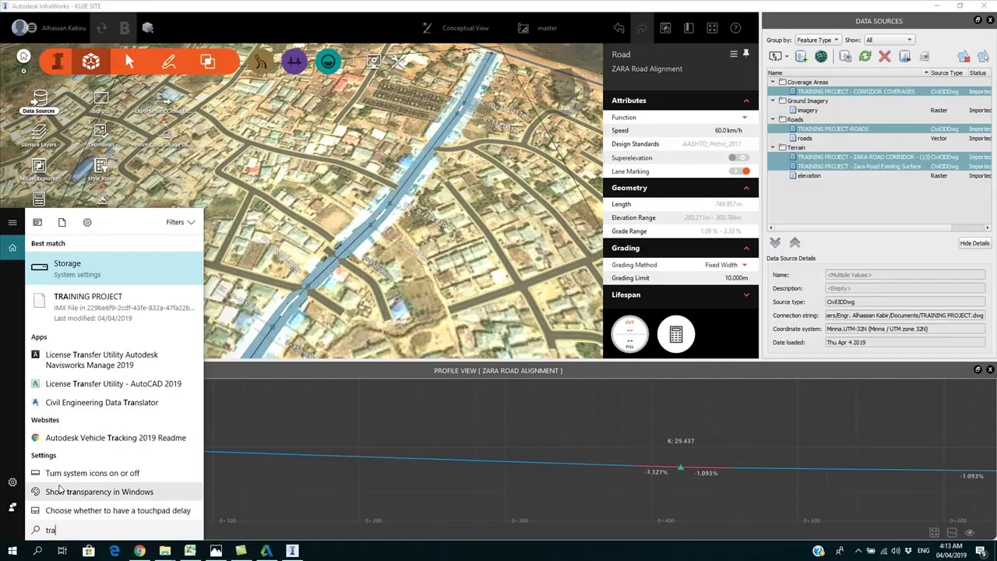
type("ini")
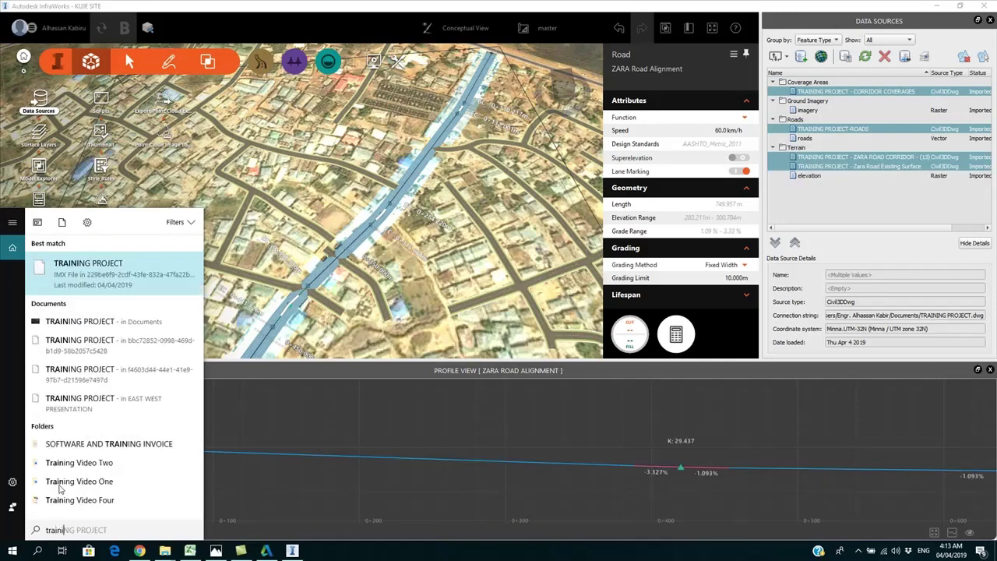
type("ng proj")
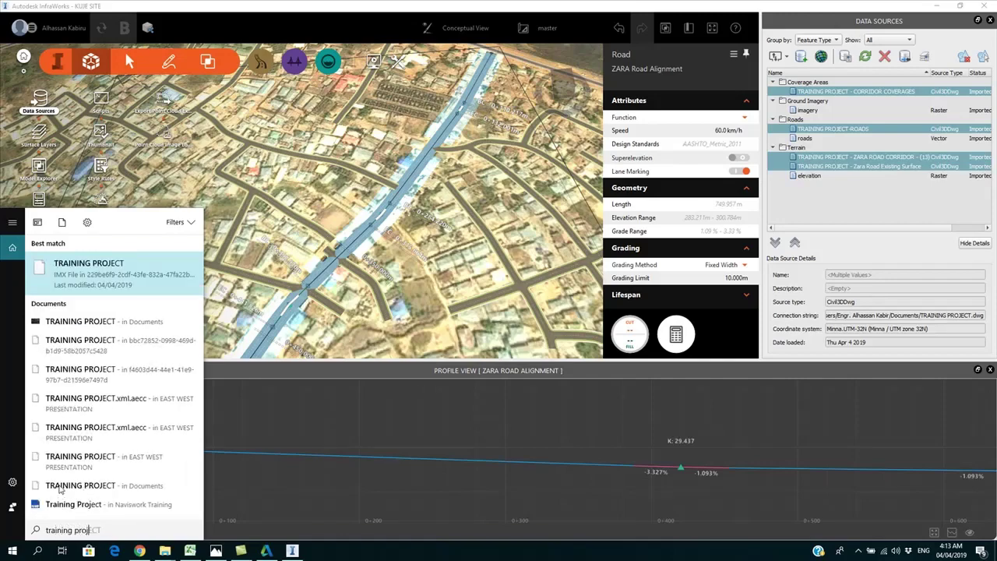
left_click(122, 328)
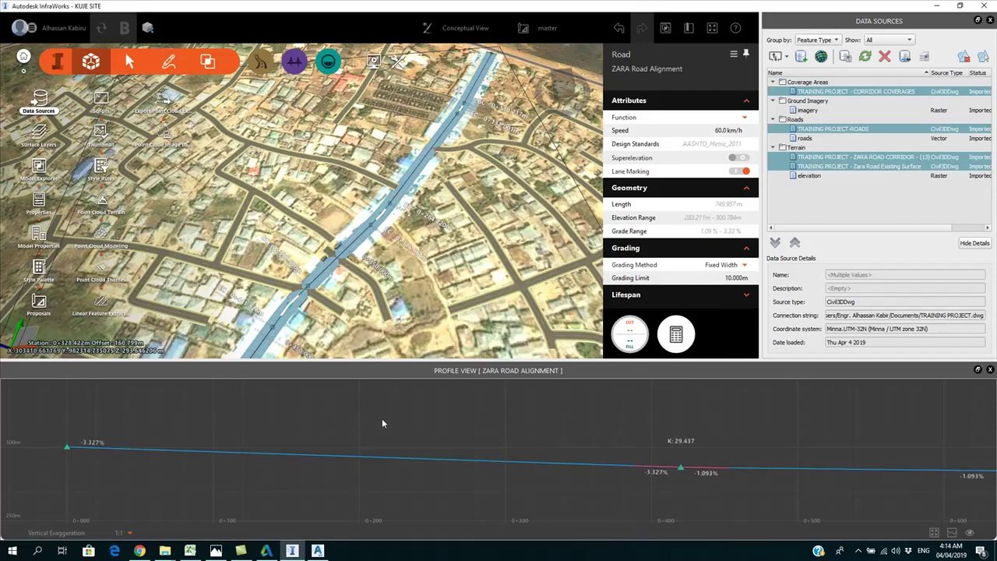
- Examine the grades, K value, curve length and PVI of the vertical curve in the ZARA road profile
right_click(414, 423)
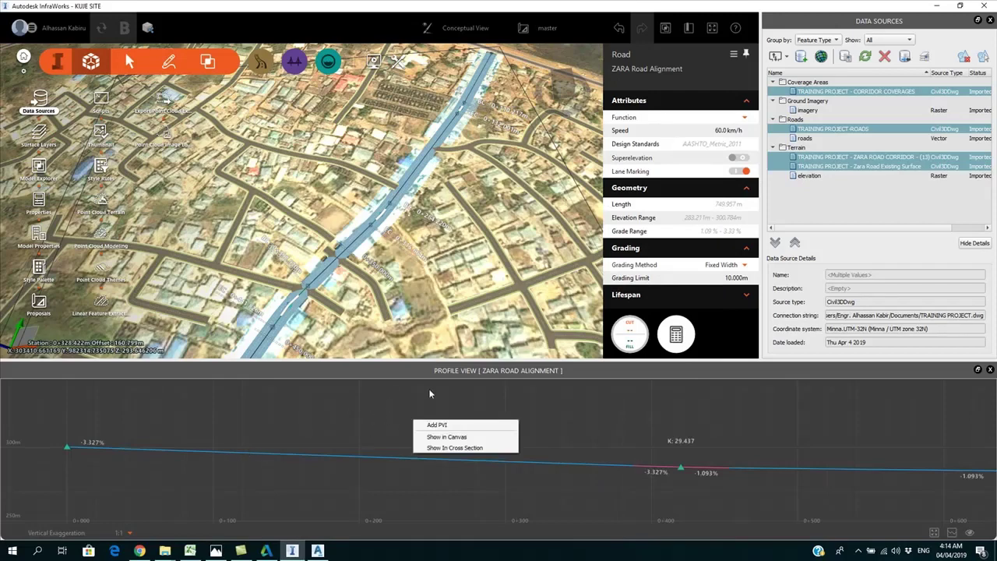
left_click_drag(364, 421, 209, 411)
left_click_drag(440, 428, 326, 426)
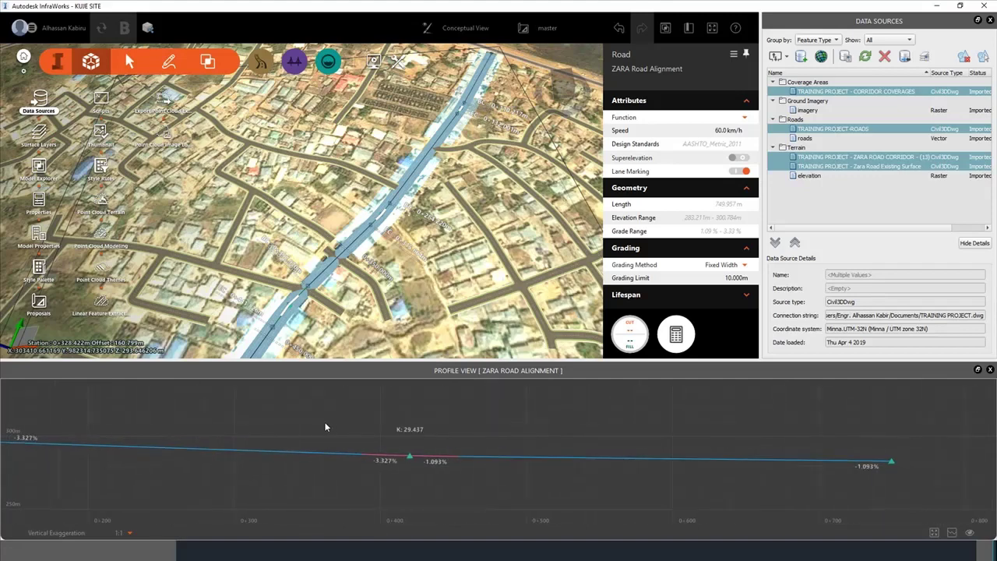
scroll(402, 460, "up", 3)
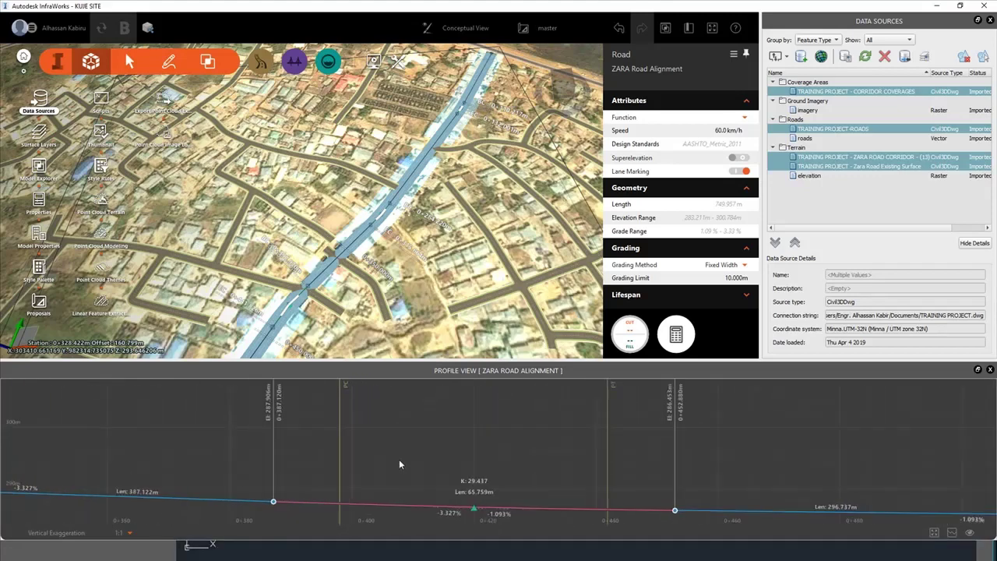
scroll(399, 461, "up", 2)
left_click_drag(379, 452, 302, 415)
scroll(353, 418, "down", 2)
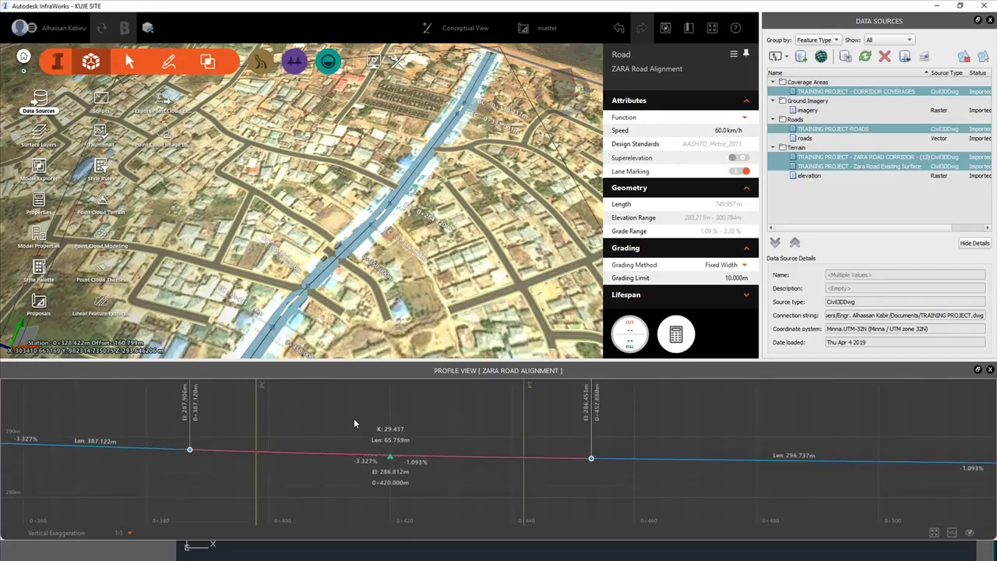
- Follow the ZARA road profile from the vertical curve to its end point and check the final grade, station and elevation
left_click_drag(539, 433, 365, 436)
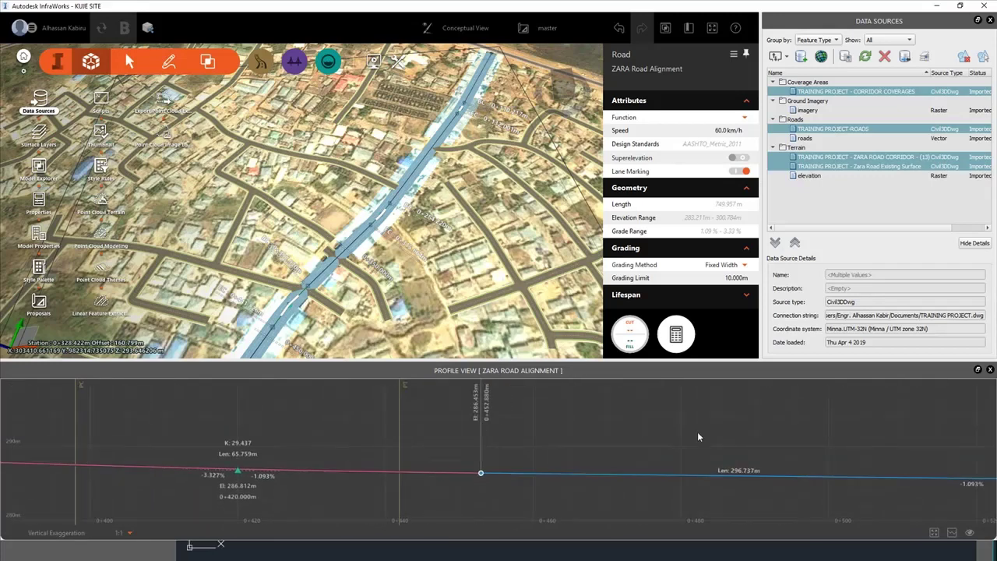
left_click_drag(699, 437, 520, 430)
scroll(602, 437, "down", 1)
left_click_drag(616, 431, 351, 407)
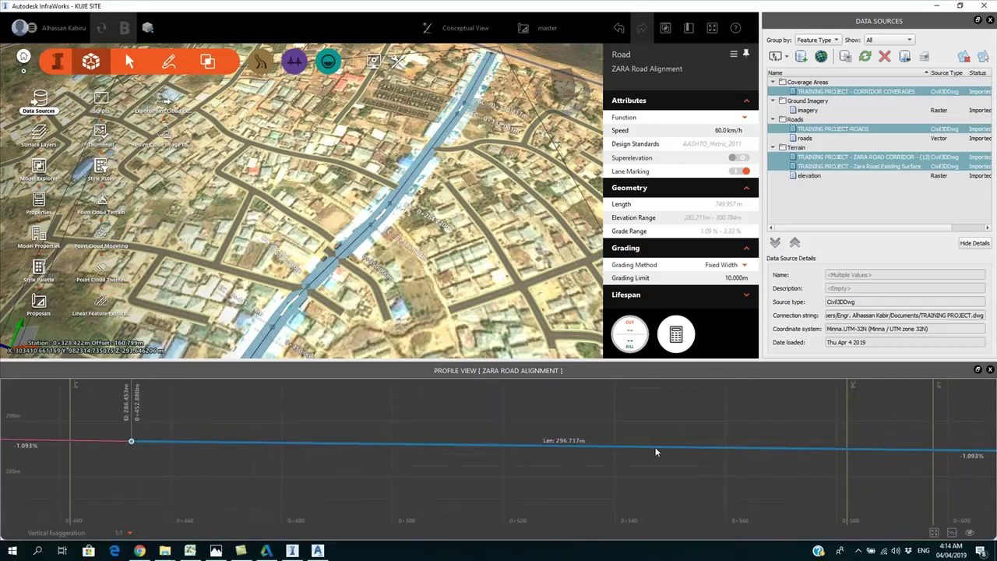
scroll(670, 459, "down", 4)
scroll(690, 465, "down", 1)
right_click(693, 468)
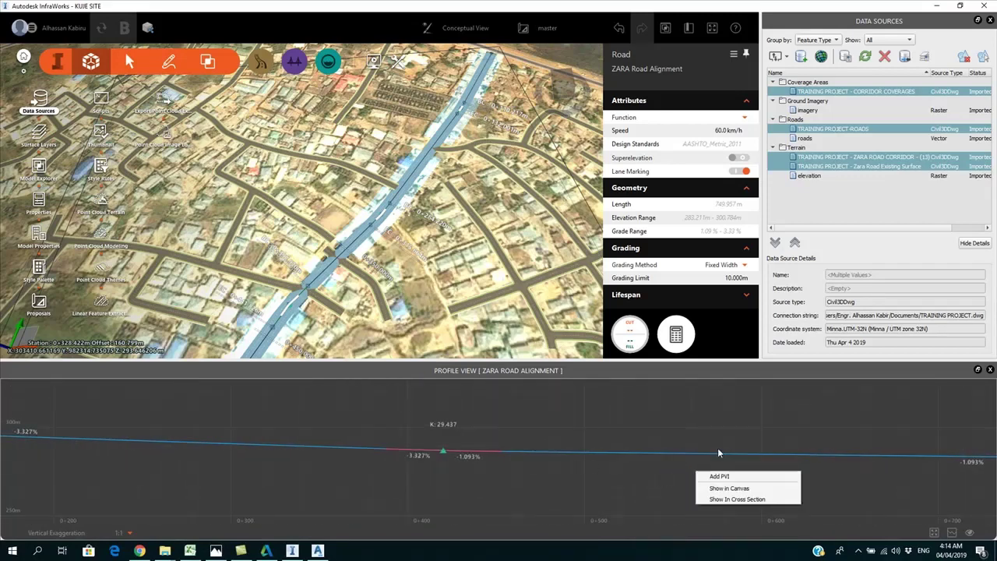
left_click_drag(696, 418, 326, 435)
scroll(672, 498, "up", 6)
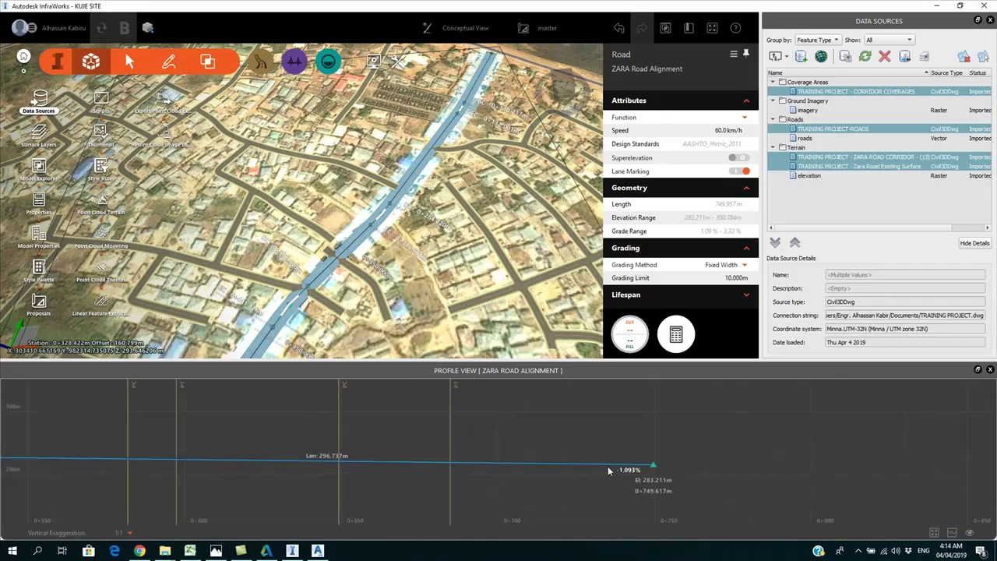
right_click(397, 492)
- Switch to Civil 3D and open TRAINING PROJECT.dwg while ignoring the unresolved reference files
left_click(318, 550)
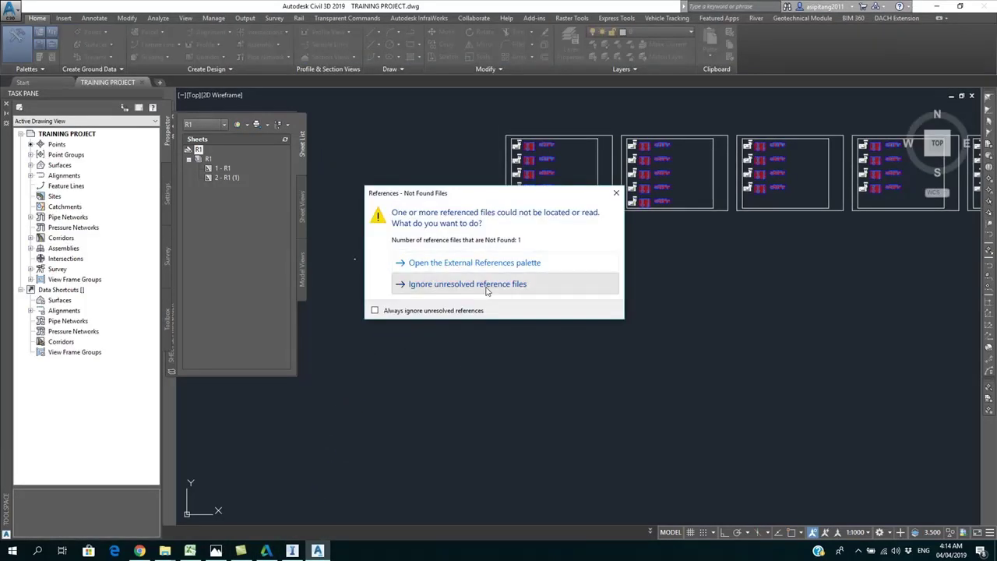
left_click(486, 285)
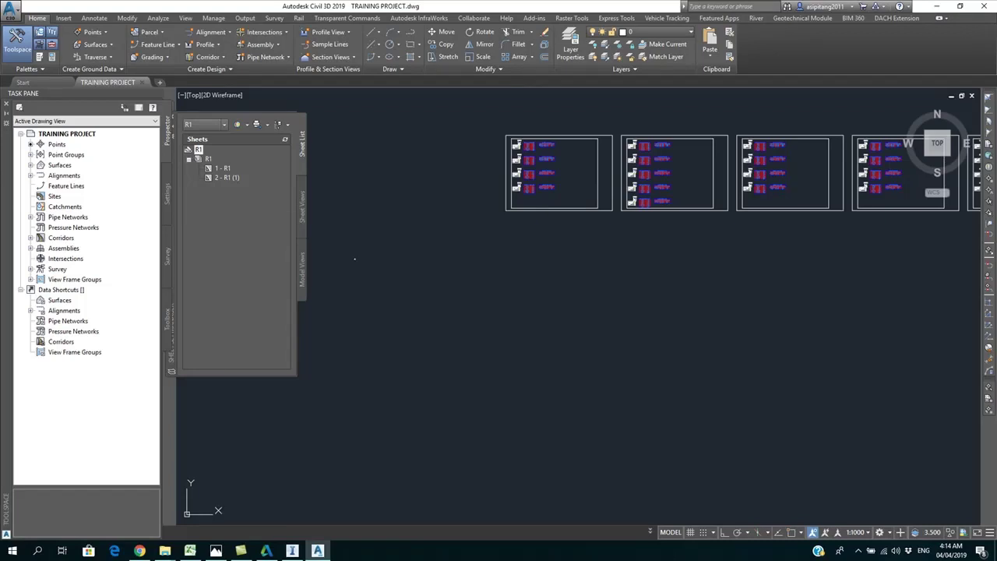
scroll(374, 314, "down", 2)
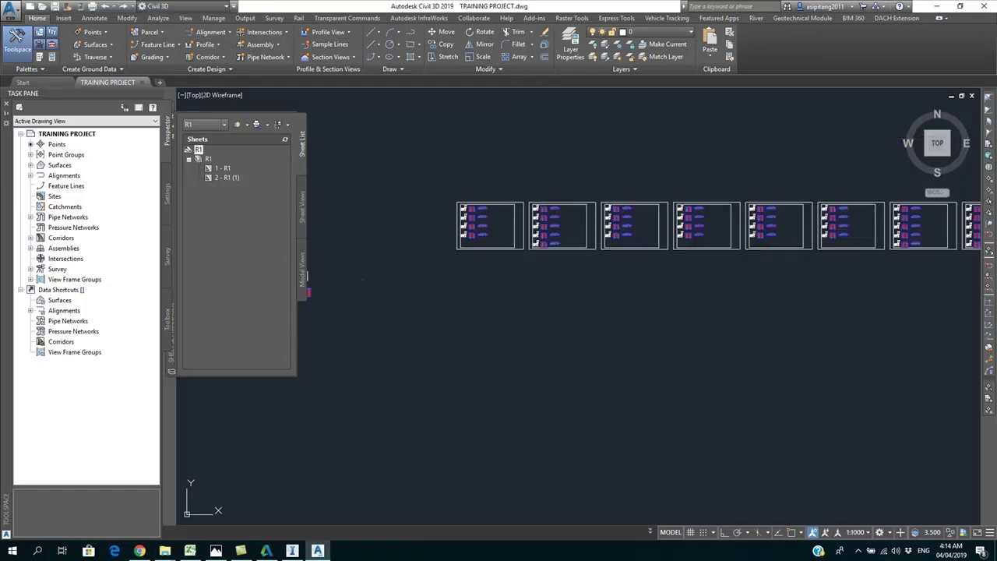
left_click(324, 403)
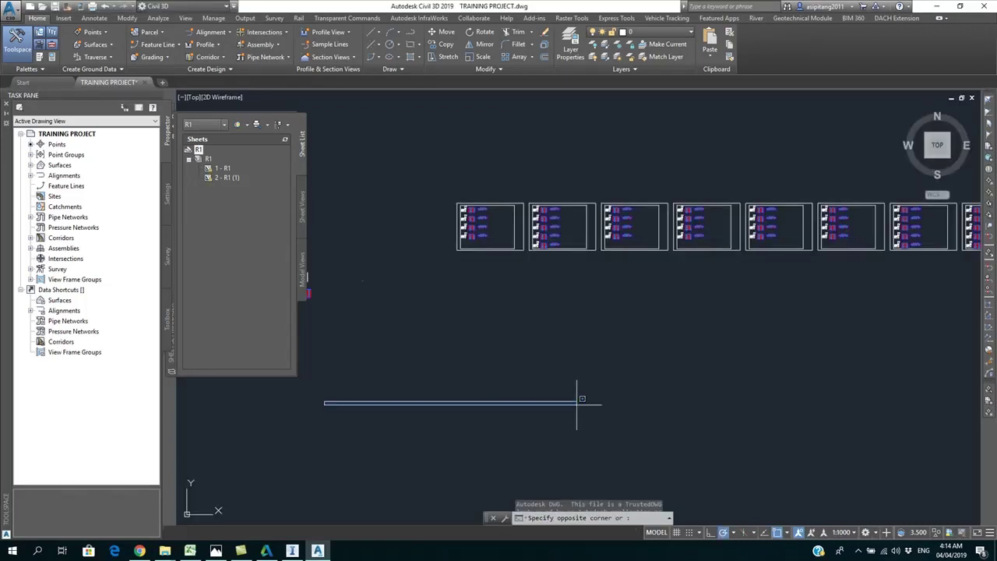
right_click(576, 403)
left_click(374, 348)
- Examine the ZARA Road Alignment profile in the drawing, checking the first grade and the vertical curve labels against the InfraWorks profile
middle_click_drag(373, 350, 654, 360)
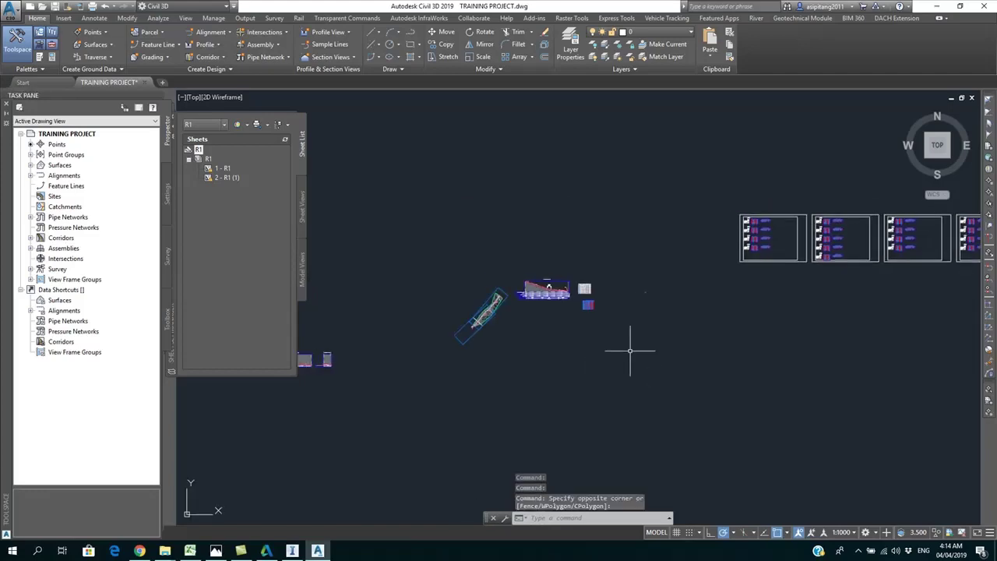
scroll(493, 302, "up", 6)
scroll(692, 259, "up", 4)
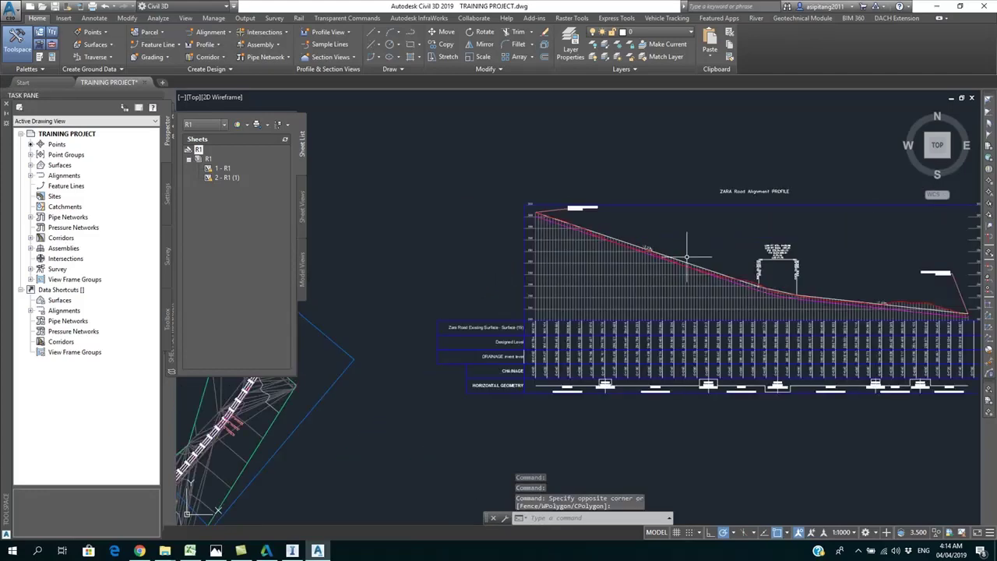
scroll(693, 261, "up", 3)
scroll(676, 260, "up", 2)
middle_click_drag(569, 285, 475, 311)
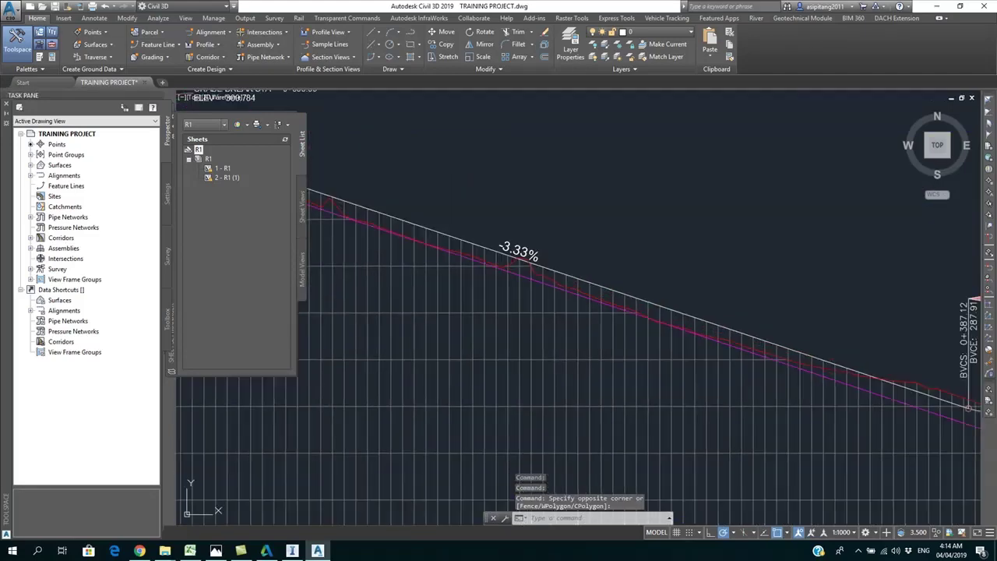
scroll(600, 297, "down", 2)
middle_click_drag(678, 260, 551, 260)
scroll(551, 260, "up", 2)
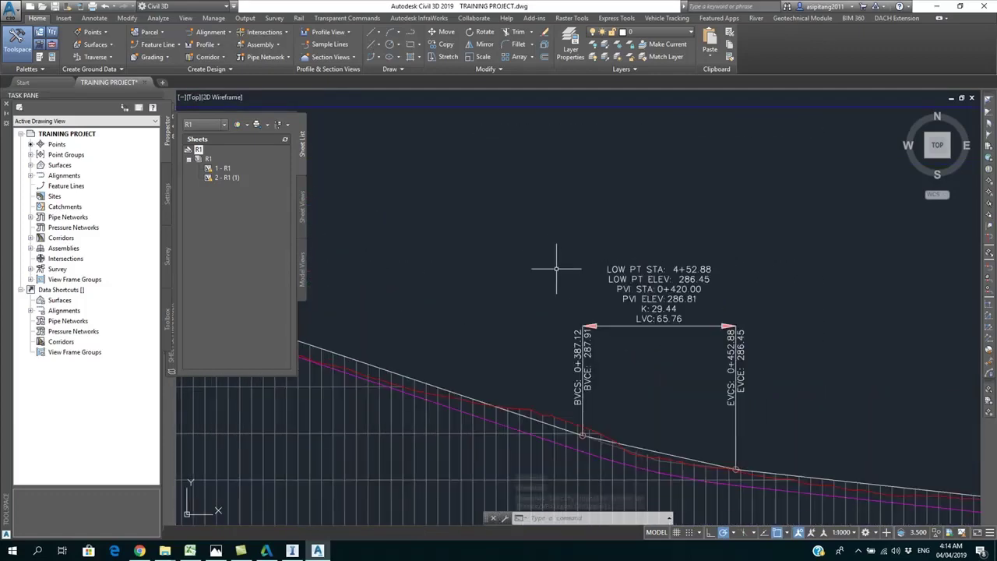
- Follow the ZARA Road Alignment profile in the drawing past the vertical curve to its final grade and end-point grade break
middle_click_drag(669, 285, 503, 218)
scroll(653, 235, "down", 2)
middle_click_drag(661, 243, 545, 229)
mouse_move(623, 248)
middle_mouse_down()
mouse_move(582, 236)
mouse_move(618, 254)
middle_mouse_up()
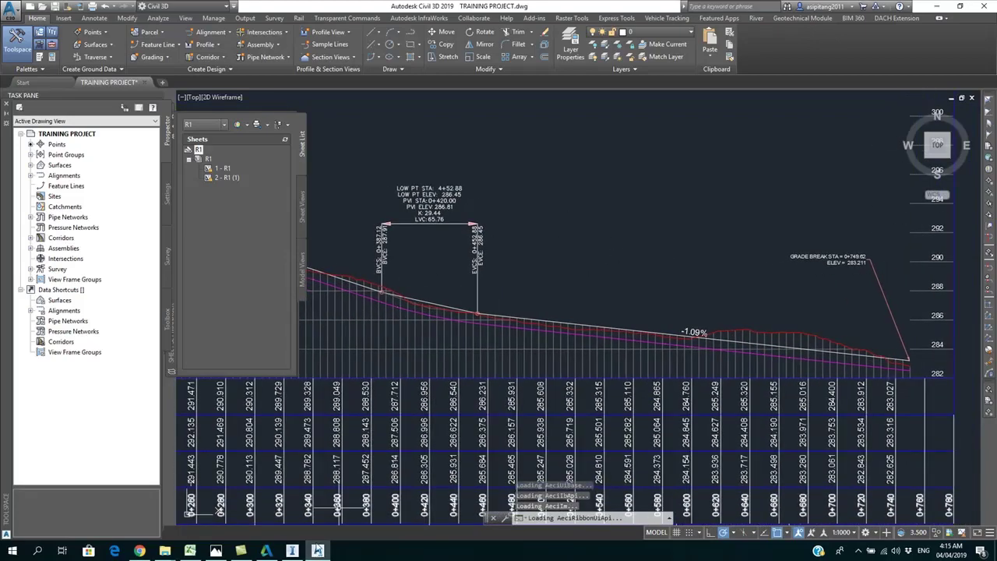
- Switch to InfraWorks and compare the vertical curve and final grade in the ZARA road profile with the drawing
left_click(292, 550)
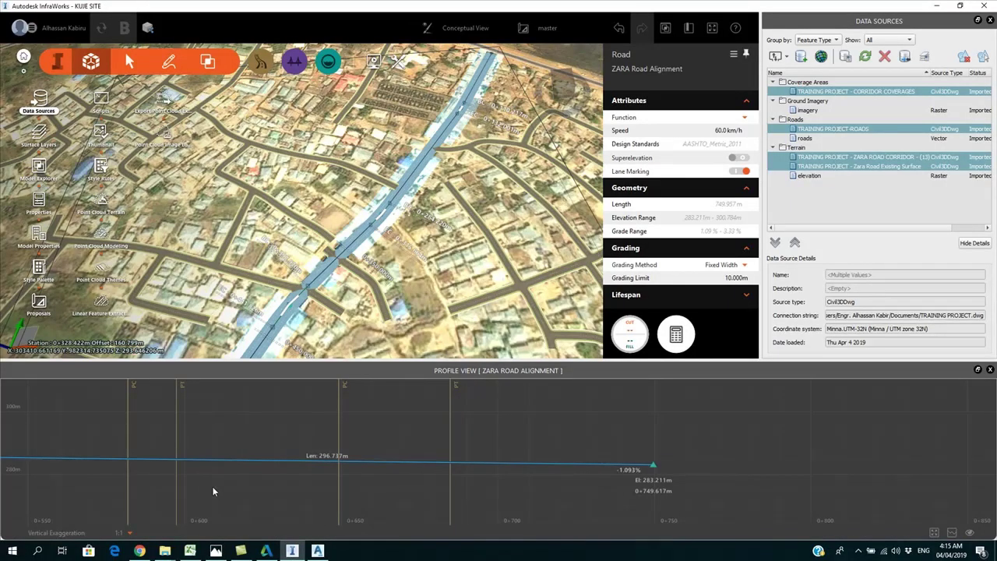
middle_click_drag(216, 493, 606, 505)
middle_click_drag(318, 472, 624, 467)
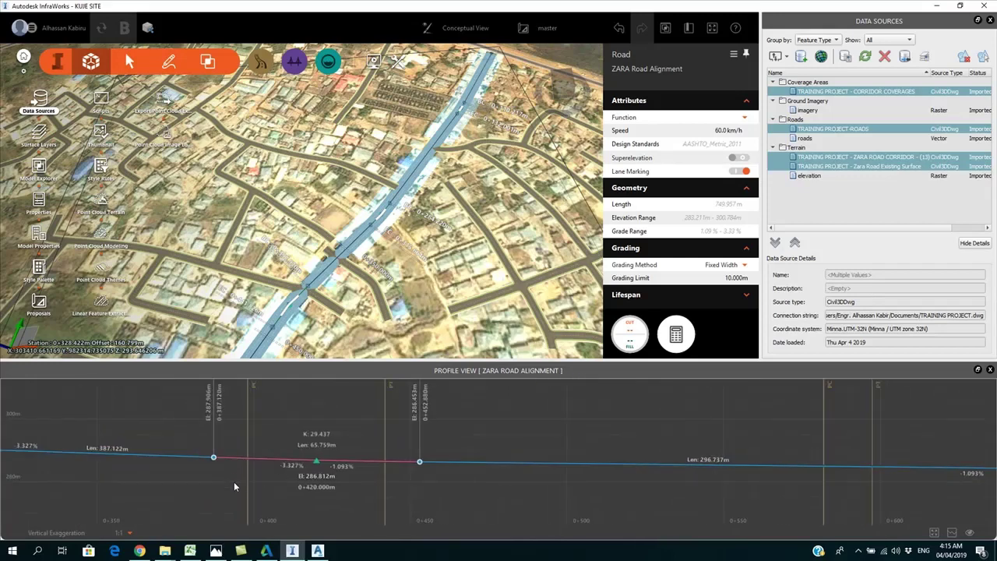
scroll(212, 459, "down", 3)
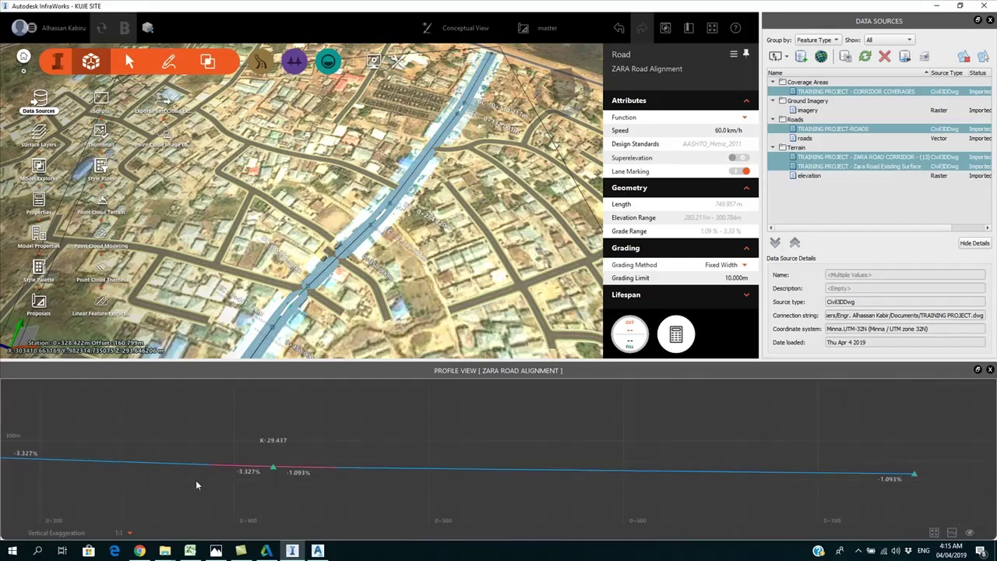
scroll(35, 469, "down", 2)
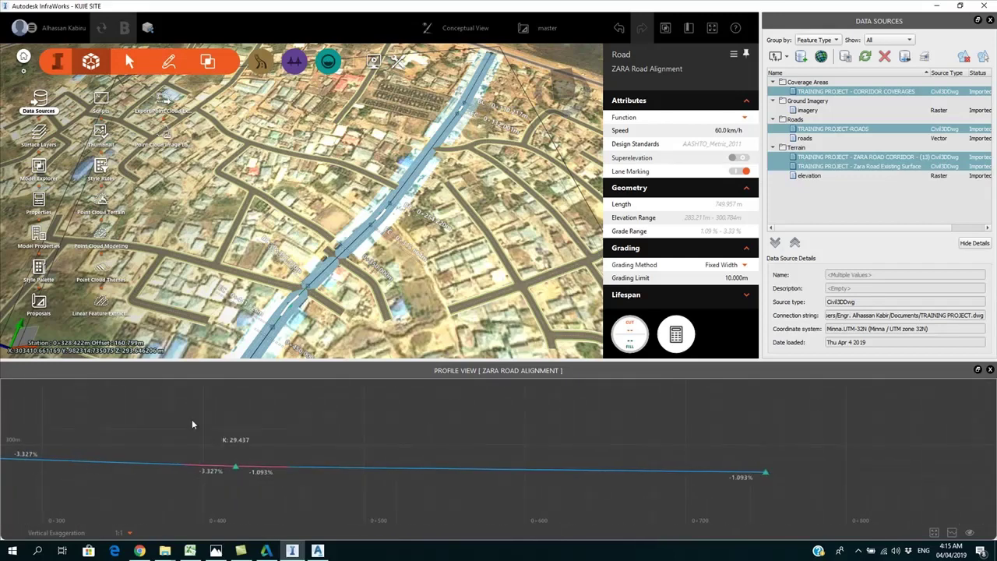
- Deselect the ZARA road and inspect its lanes up close near the side-road junction
right_click(152, 411)
left_click(108, 410)
left_click(306, 201)
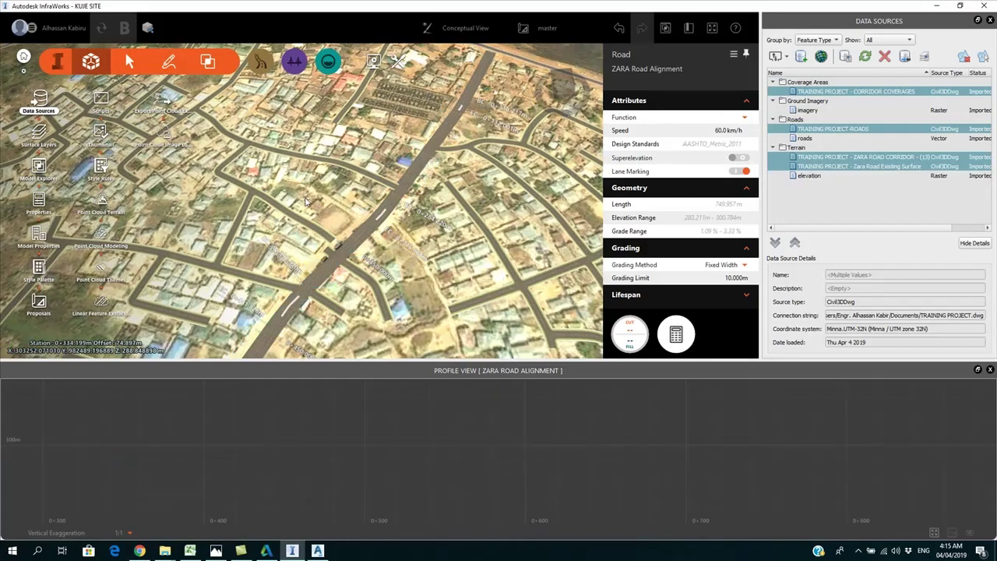
scroll(398, 229, "up", 5)
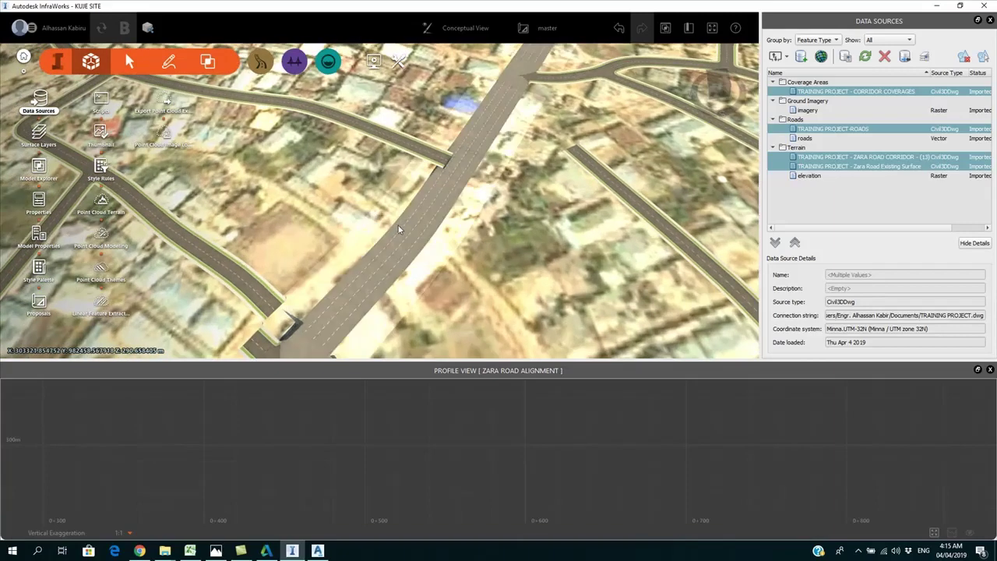
scroll(434, 217, "up", 5)
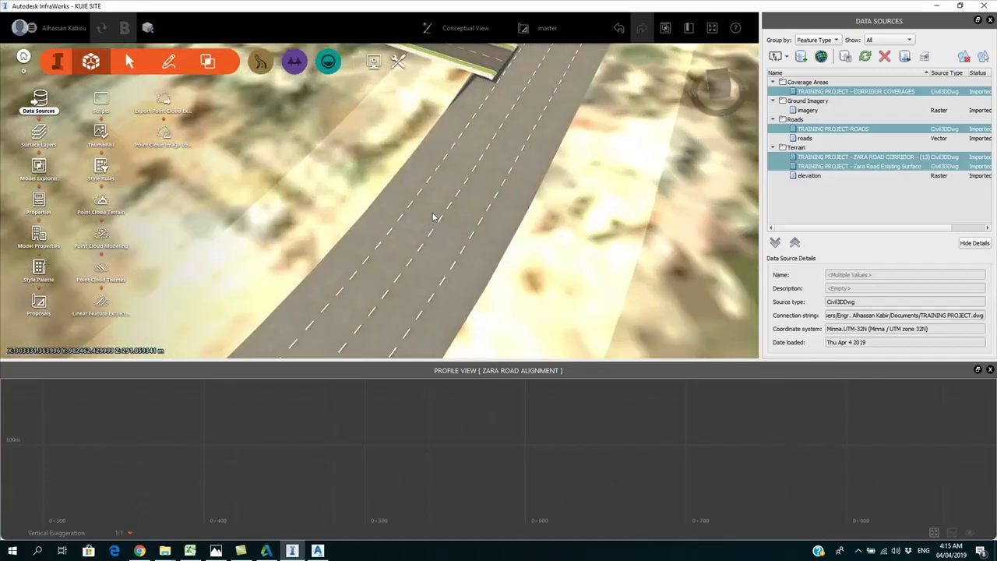
left_click_drag(434, 217, 437, 168)
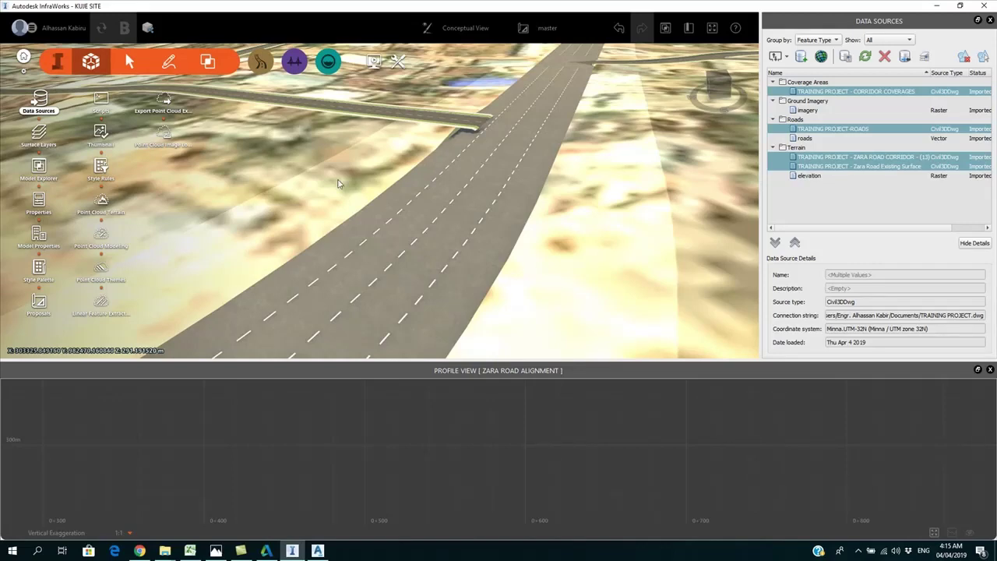
left_click_drag(478, 155, 330, 181)
scroll(333, 181, "down", 2)
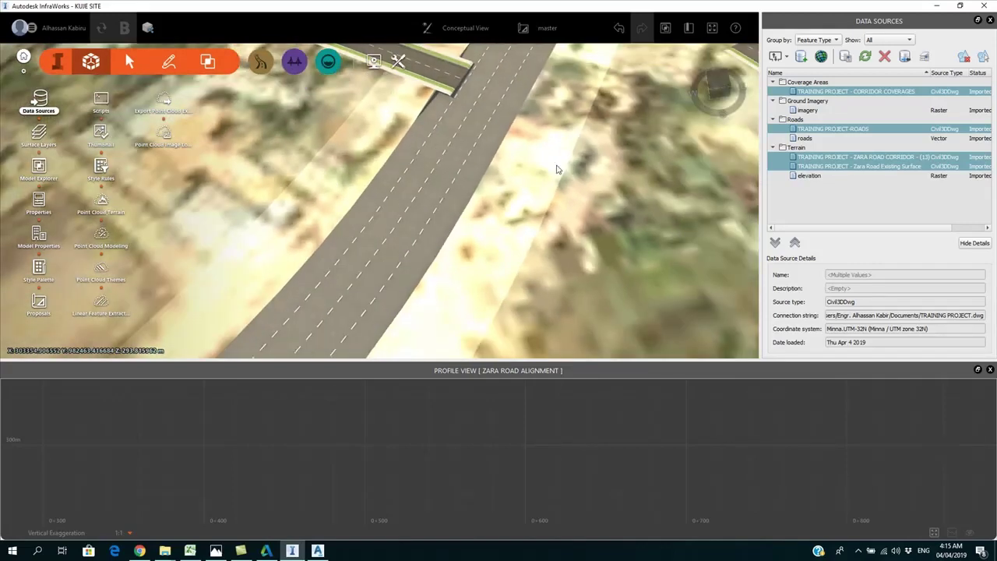
- Show the ZARA road's cross section at station 0+290 and examine its lane widths and cross slopes
left_click(439, 216)
right_click(439, 219)
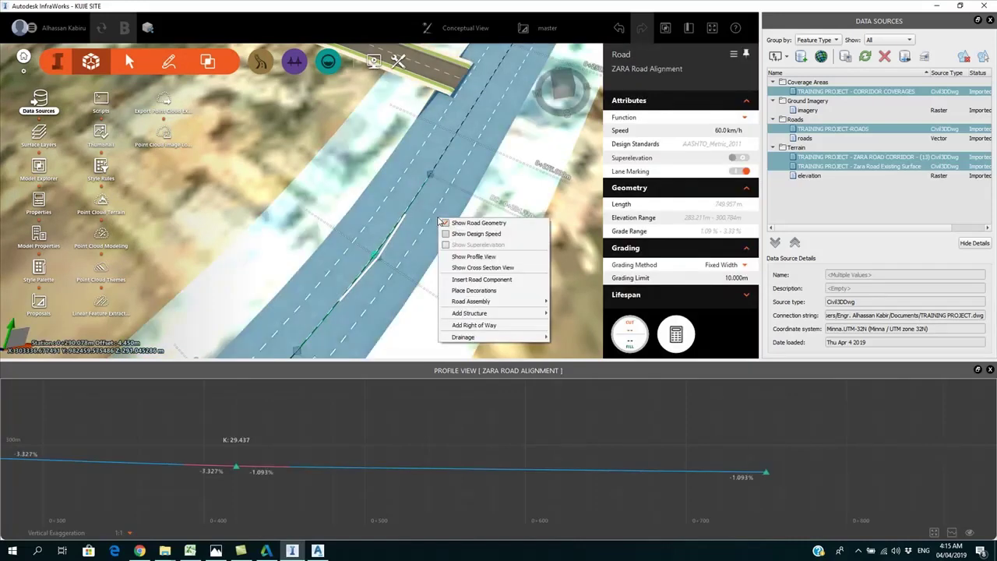
left_click(471, 267)
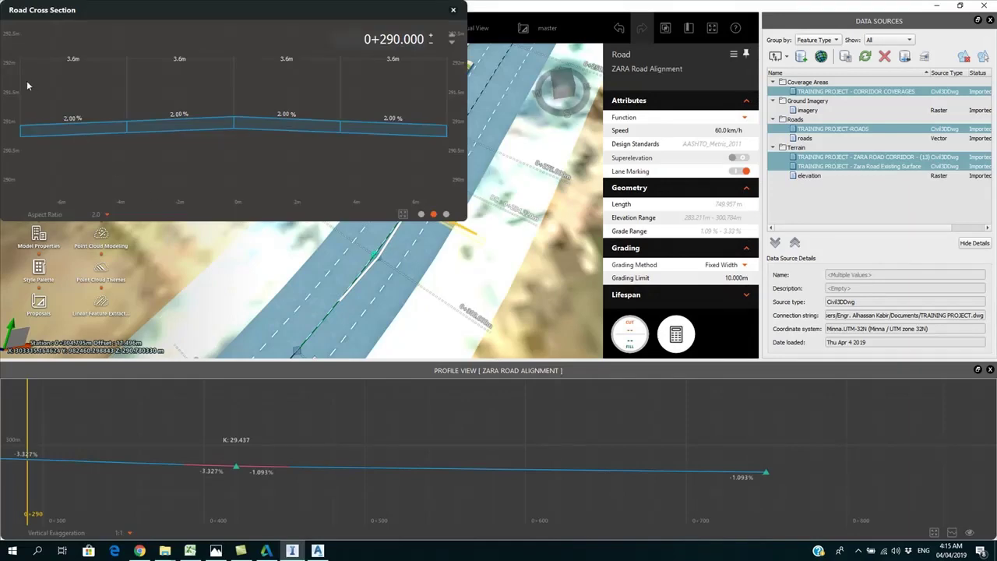
scroll(35, 84, "down", 2)
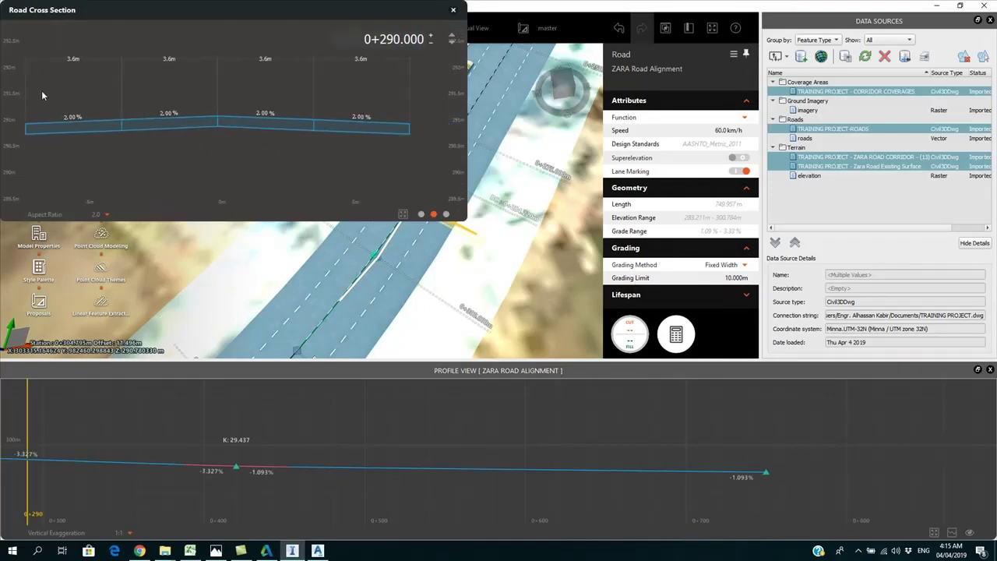
scroll(47, 93, "up", 2)
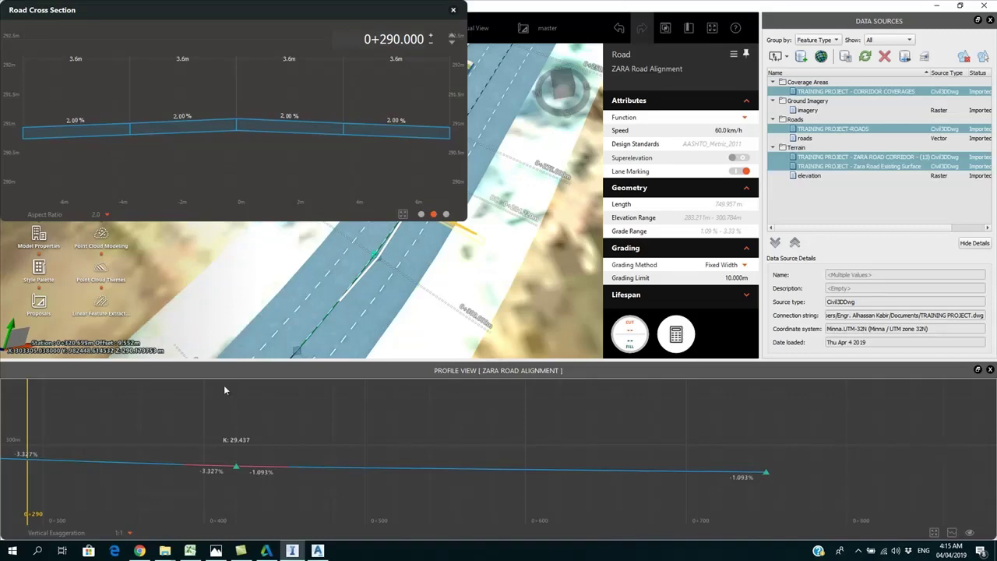
- Switch to Civil 3D and examine the road assembly's lane offsets, elevations and side drains against the InfraWorks cross section
left_click(317, 551)
scroll(413, 378, "down", 8)
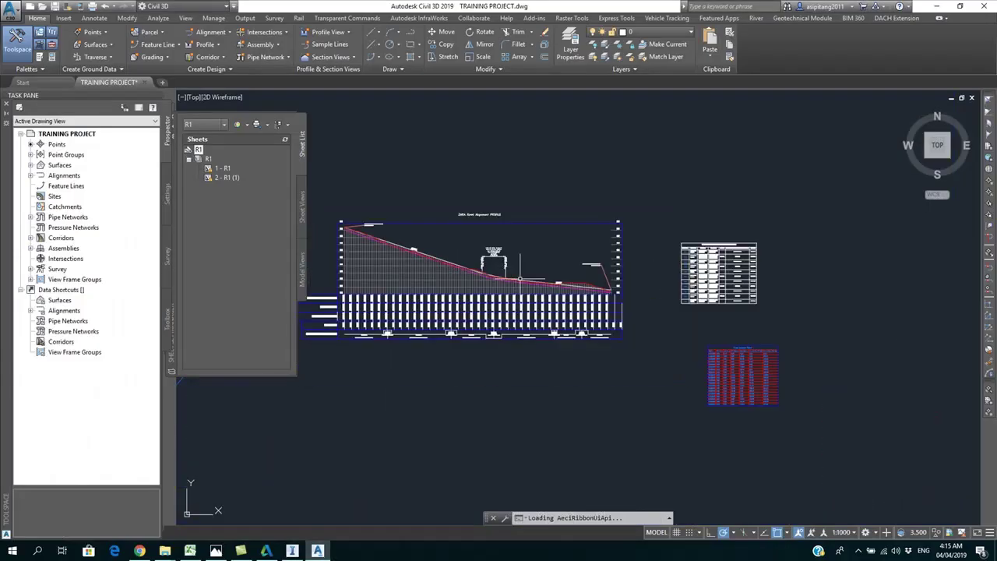
scroll(580, 176, "up", 8)
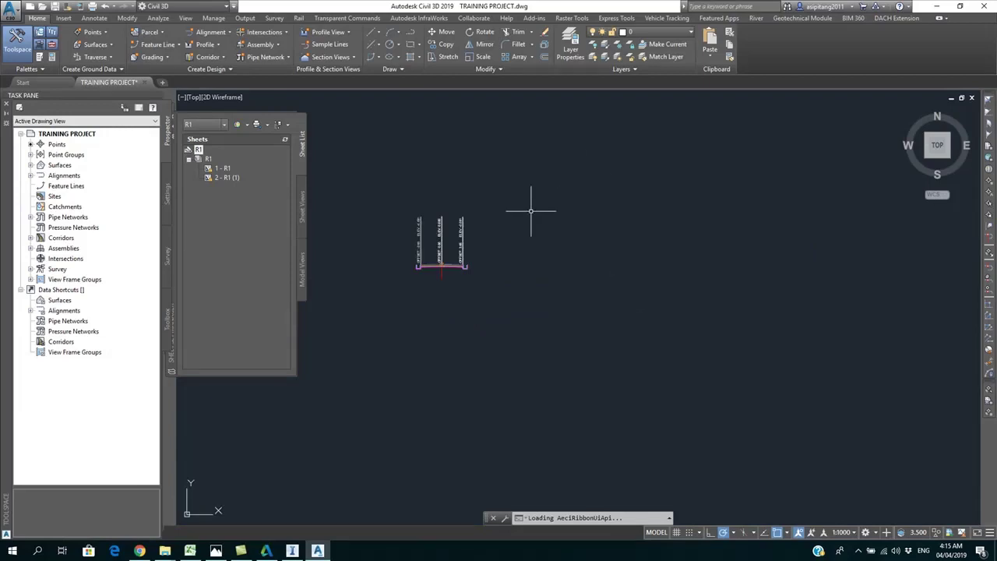
scroll(411, 259, "up", 6)
scroll(501, 244, "up", 4)
middle_click_drag(499, 256, 499, 296)
scroll(497, 296, "down", 2)
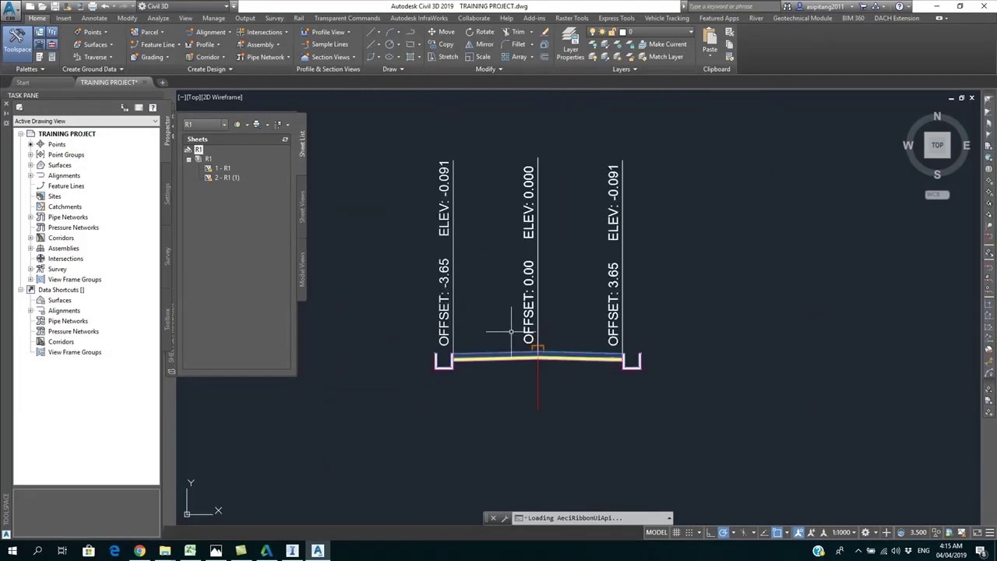
scroll(506, 373, "up", 2)
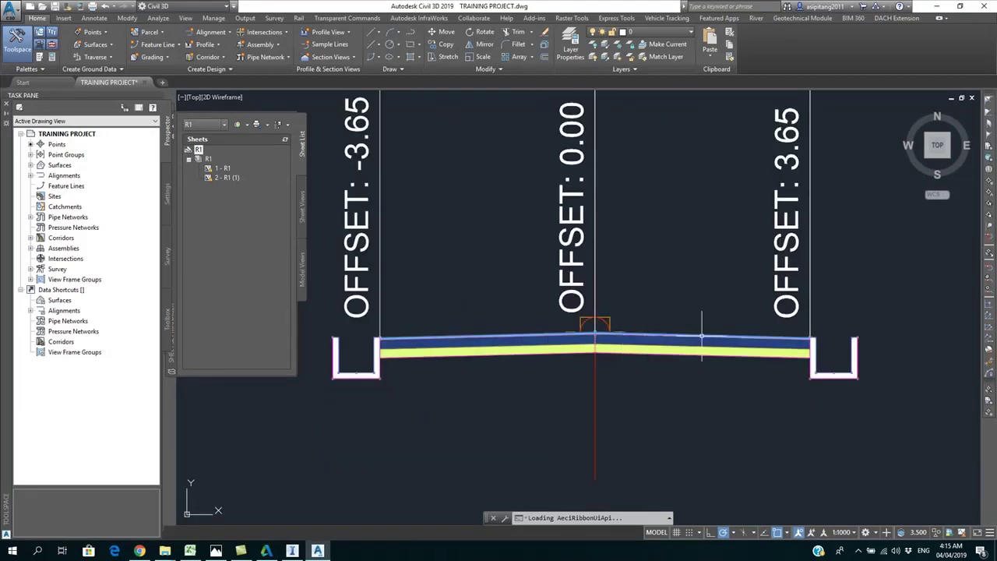
scroll(629, 316, "down", 2)
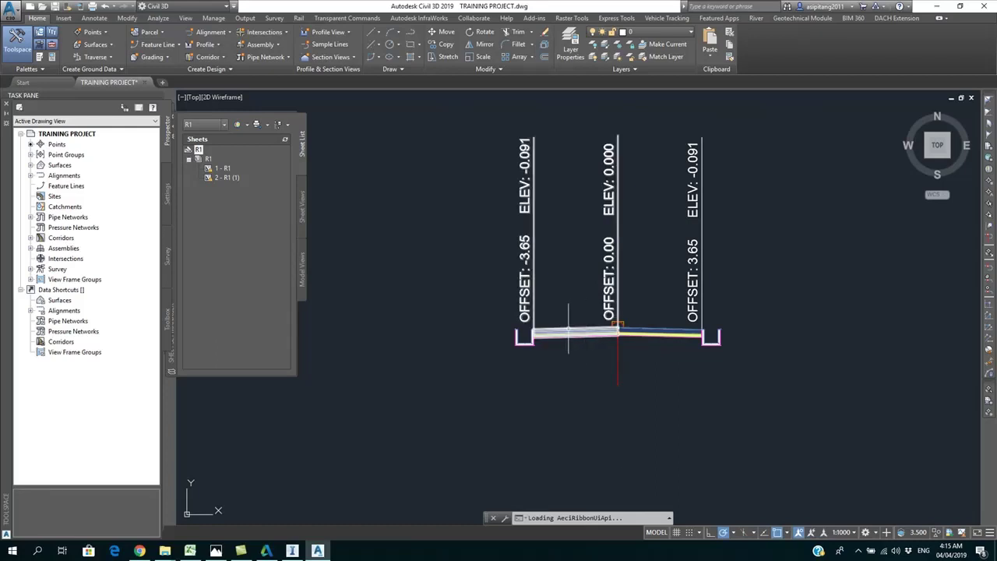
scroll(514, 343, "up", 3)
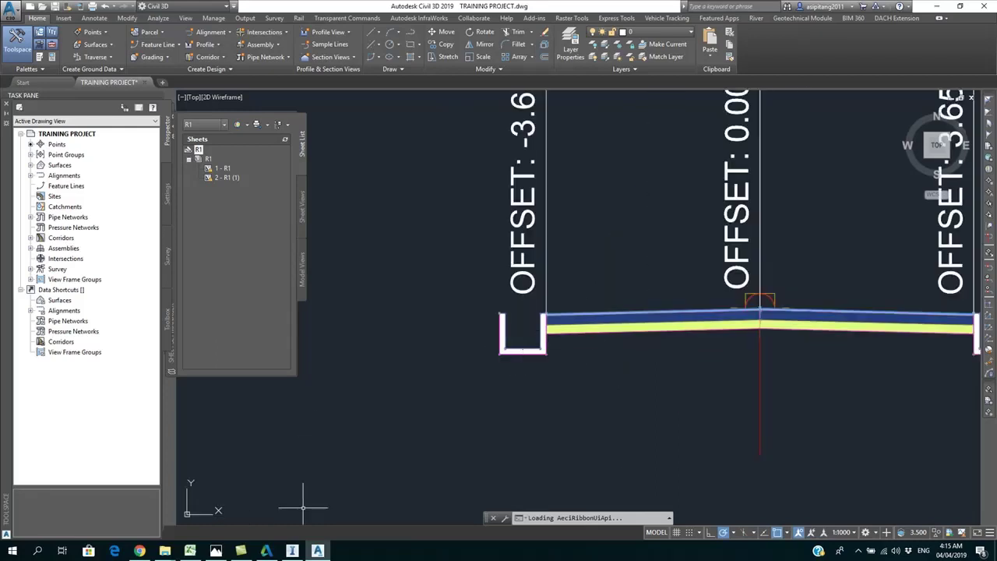
- Switch back to InfraWorks and close the ZARA road's cross-section view
left_click(292, 551)
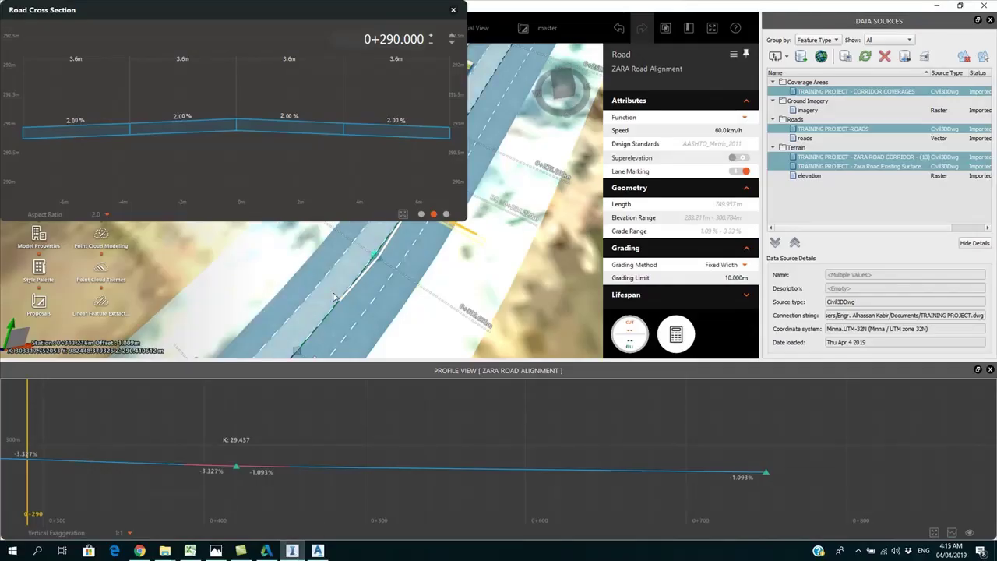
scroll(339, 294, "down", 3)
scroll(330, 311, "down", 4)
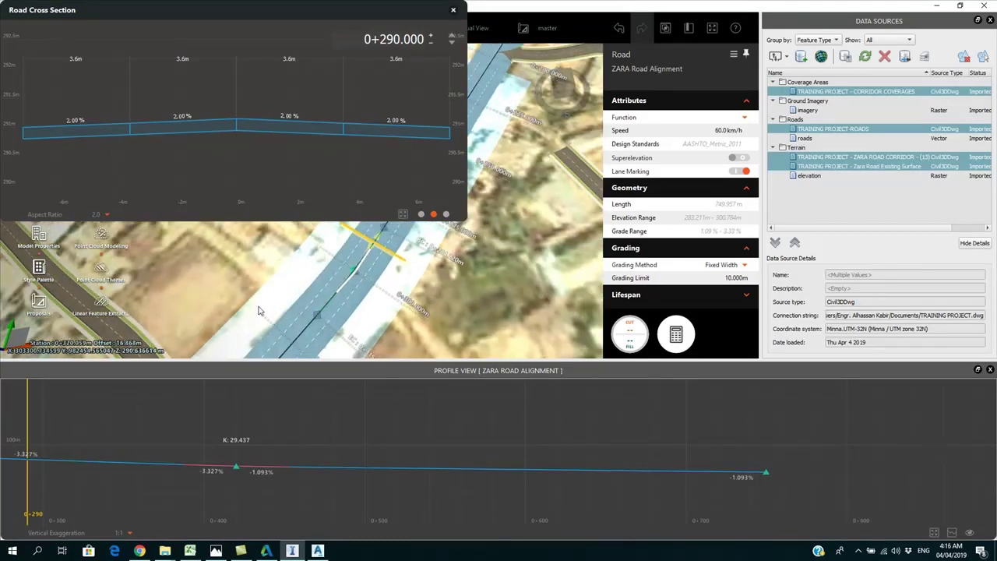
left_click(453, 11)
- Examine the ZARA road's lanes and side-road junction from low and overhead angles, clearing the road selection
scroll(361, 236, "up", 4)
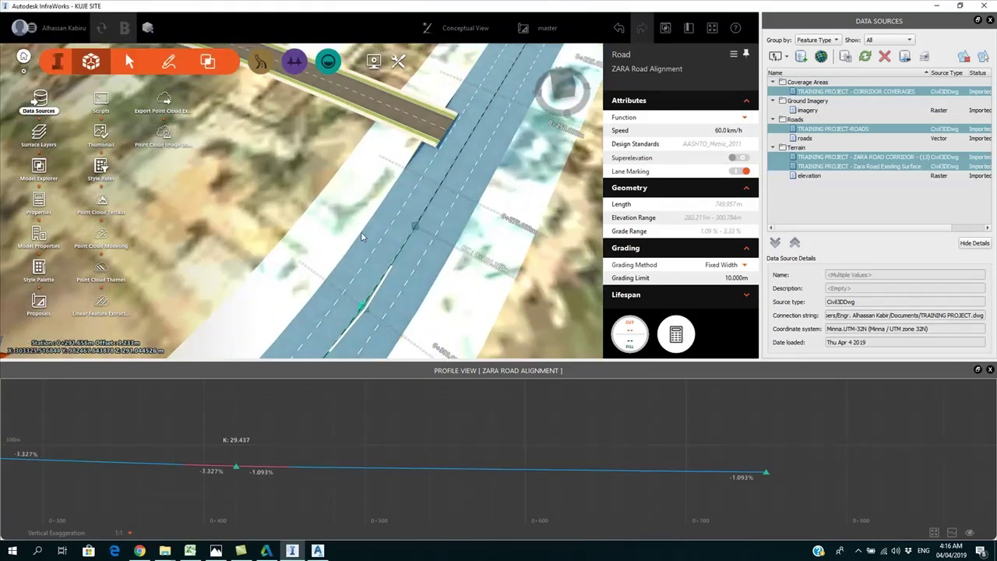
scroll(366, 240, "up", 5)
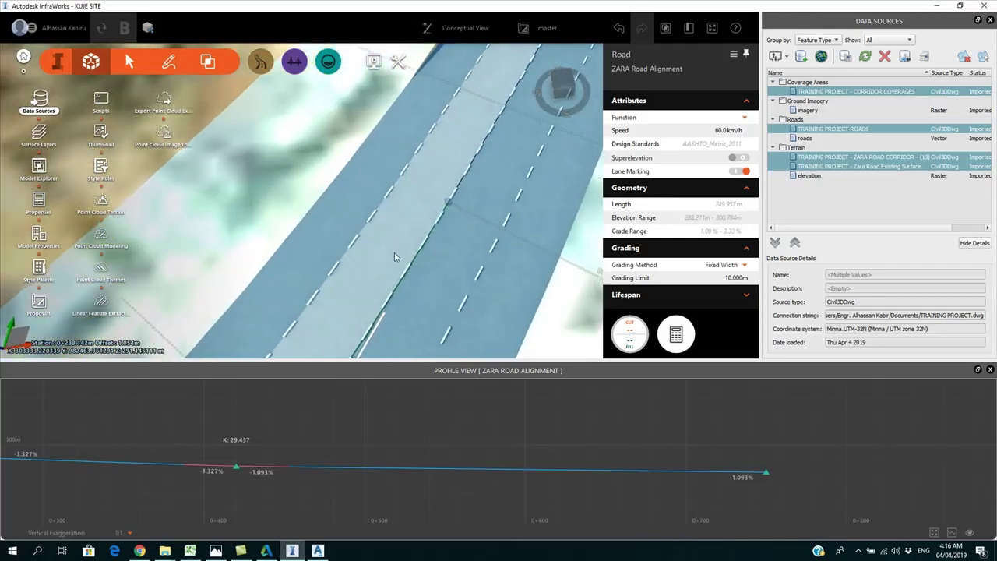
left_click_drag(394, 257, 370, 247)
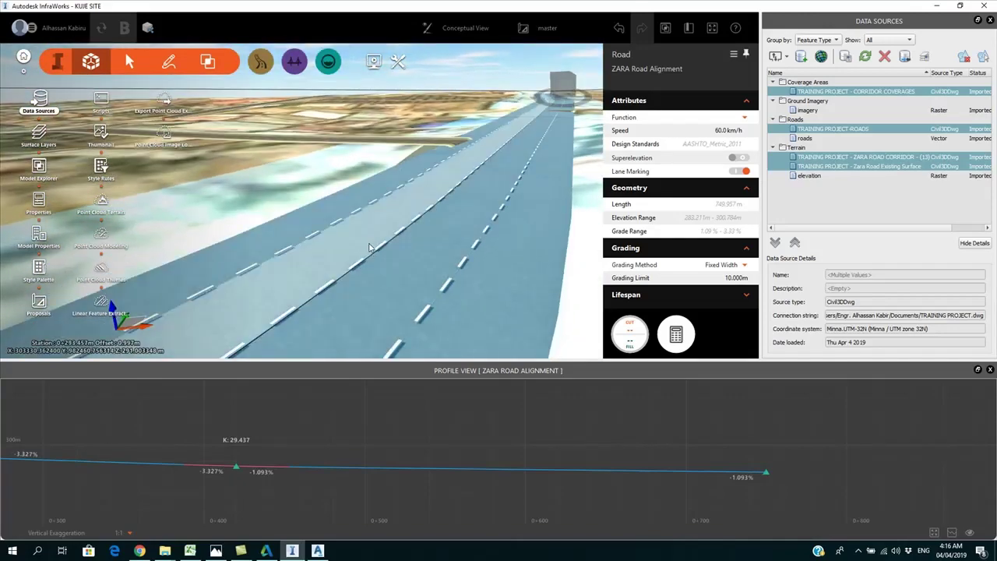
left_click_drag(370, 206, 368, 246)
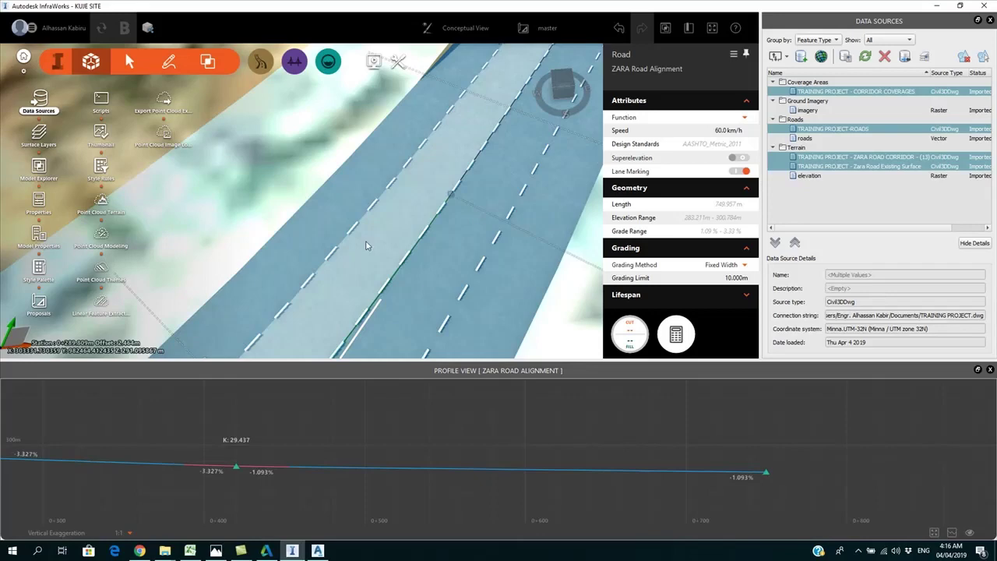
left_click_drag(391, 233, 363, 271)
scroll(359, 284, "down", 3)
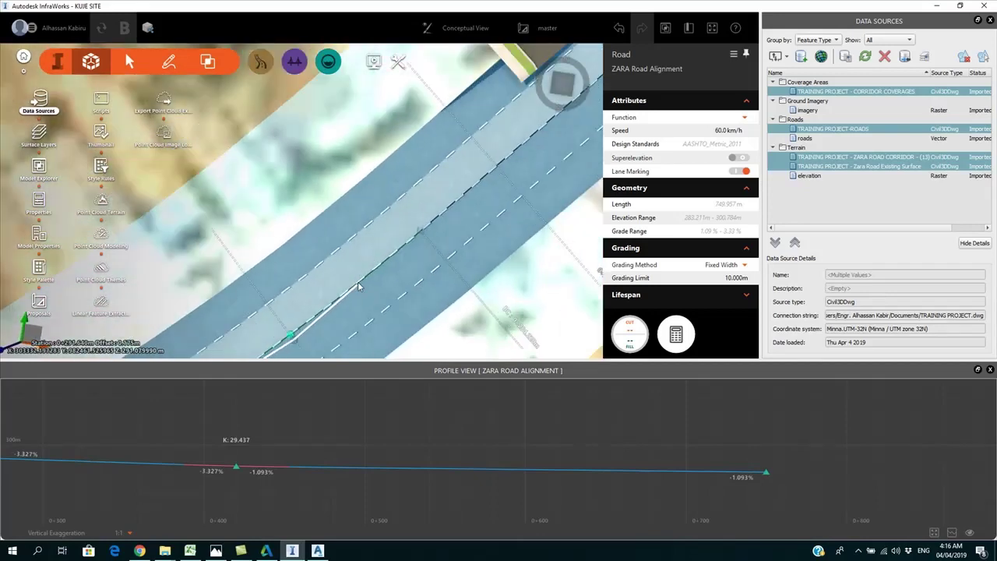
scroll(362, 288, "down", 3)
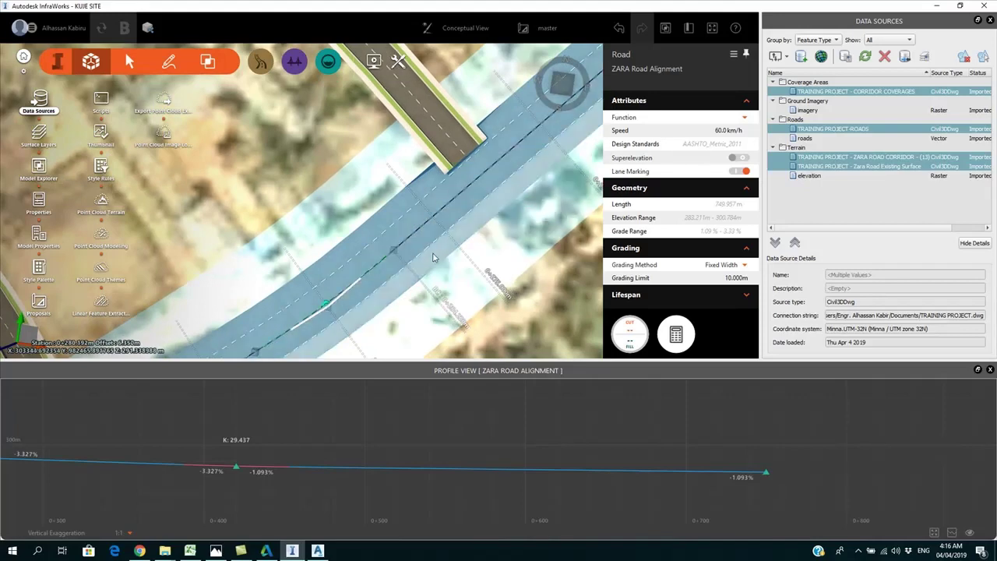
scroll(393, 255, "down", 1)
left_click(346, 202)
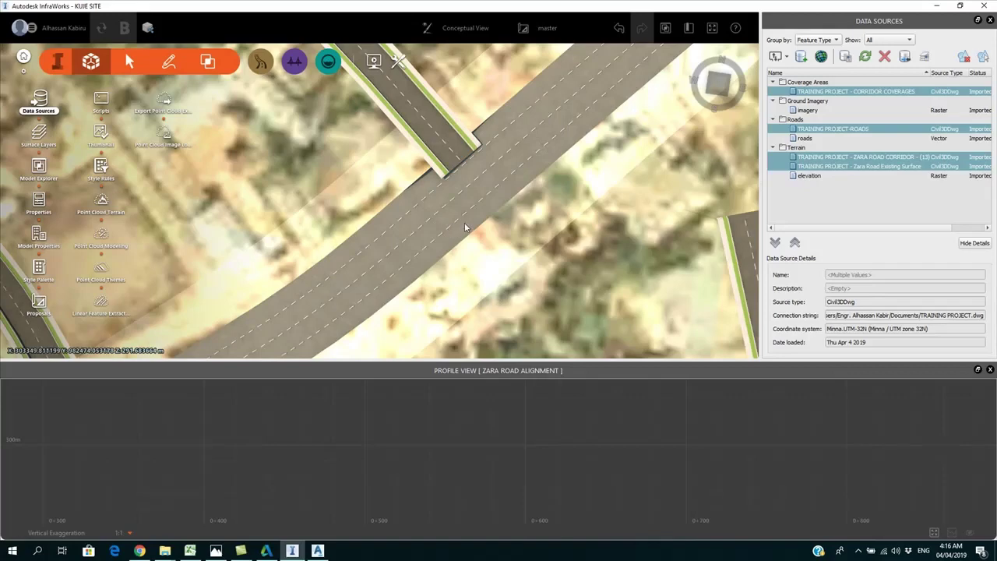
left_click_drag(466, 221, 524, 147)
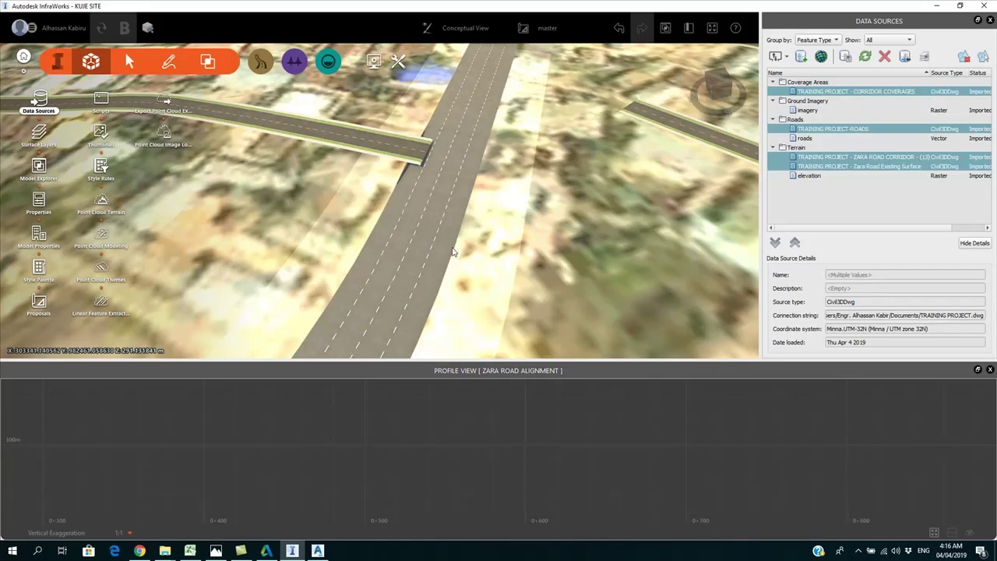
left_click_drag(453, 247, 458, 294)
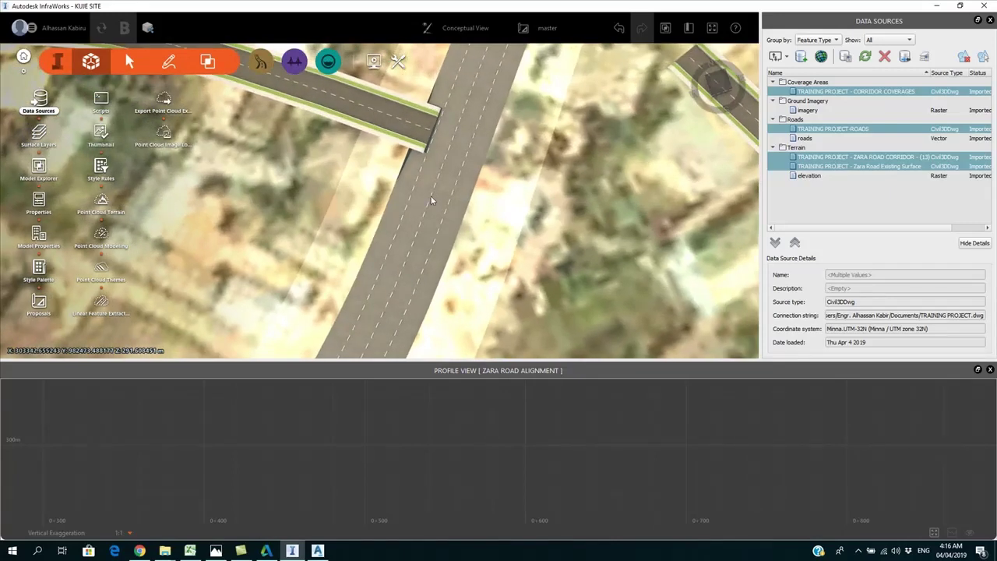
- Start inserting a road component on the ZARA road and filter the component library for "median"
left_click(436, 200)
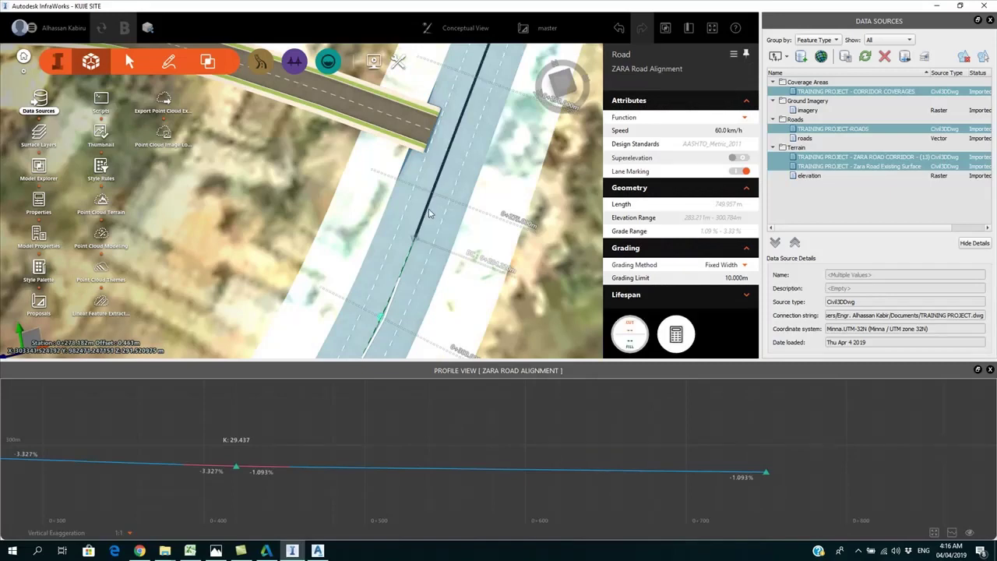
right_click(428, 212)
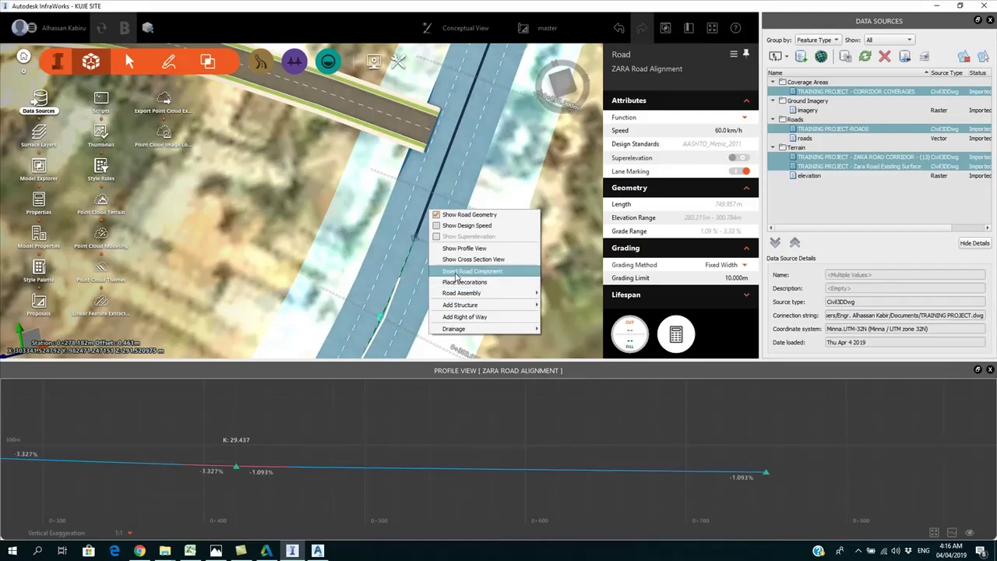
left_click(457, 272)
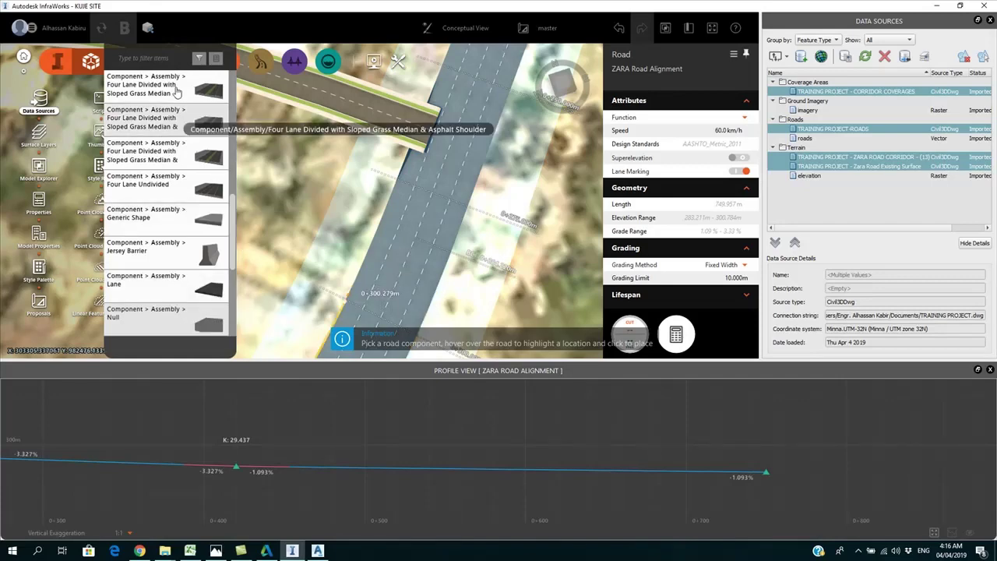
left_click(137, 60)
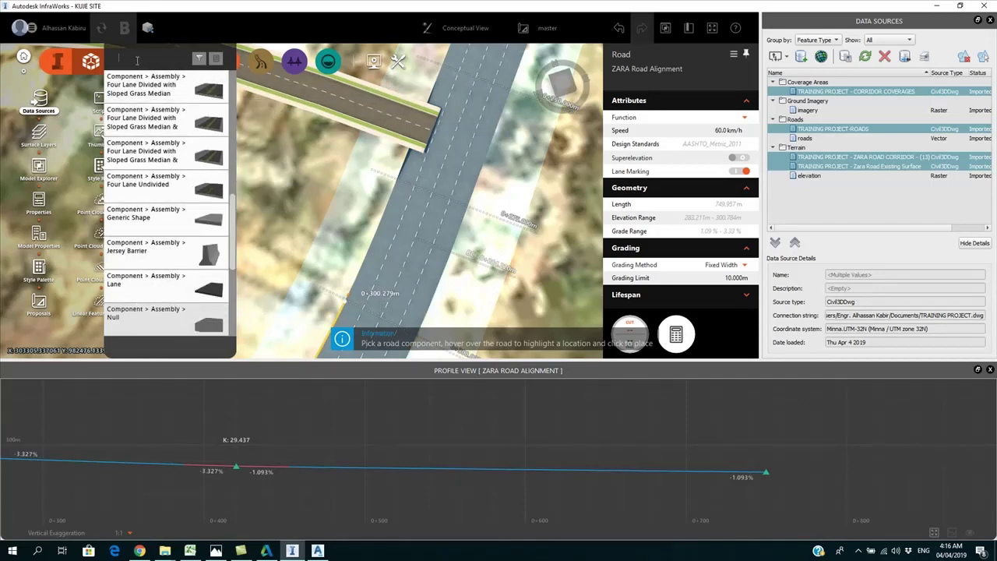
type("median")
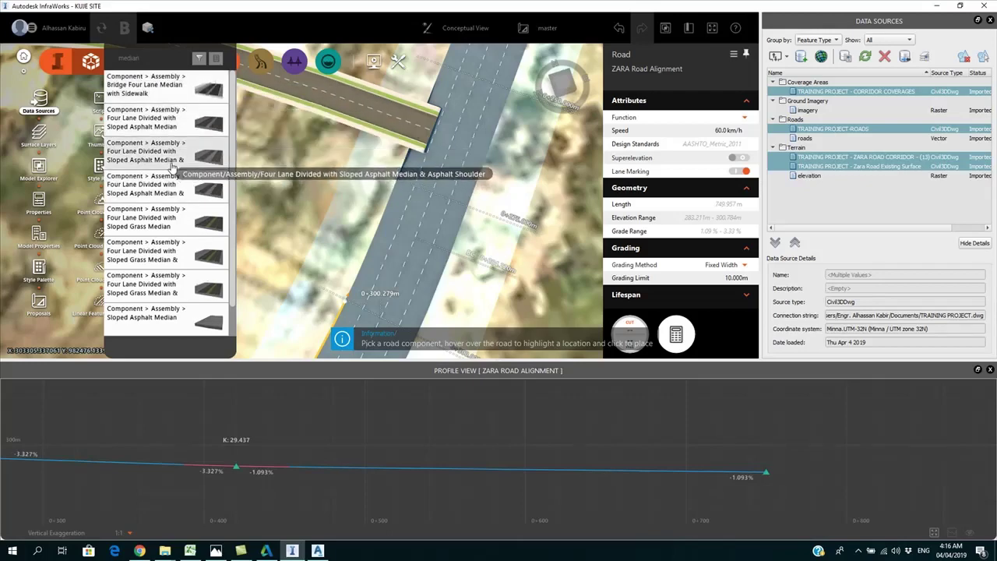
left_click(441, 197)
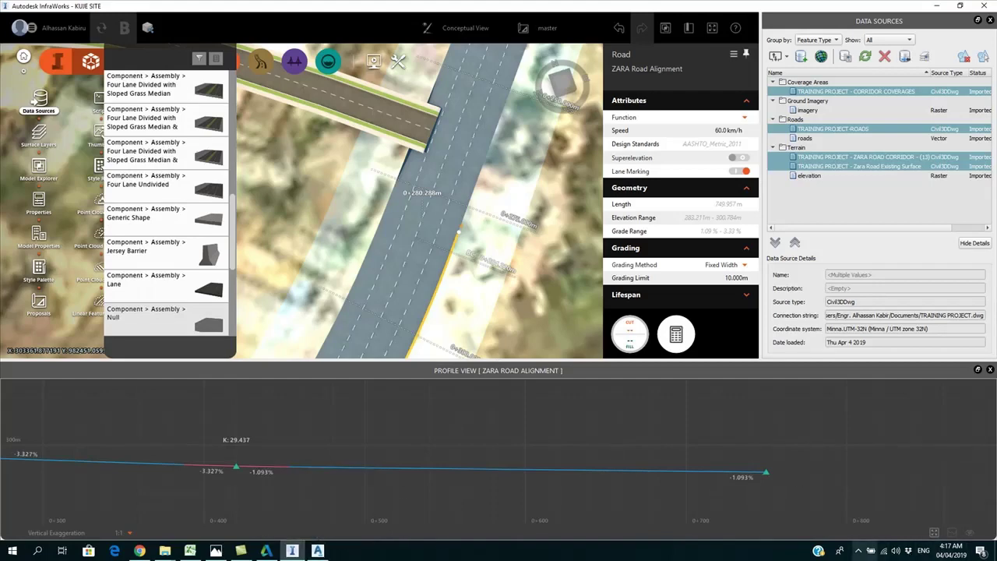
left_click(860, 552)
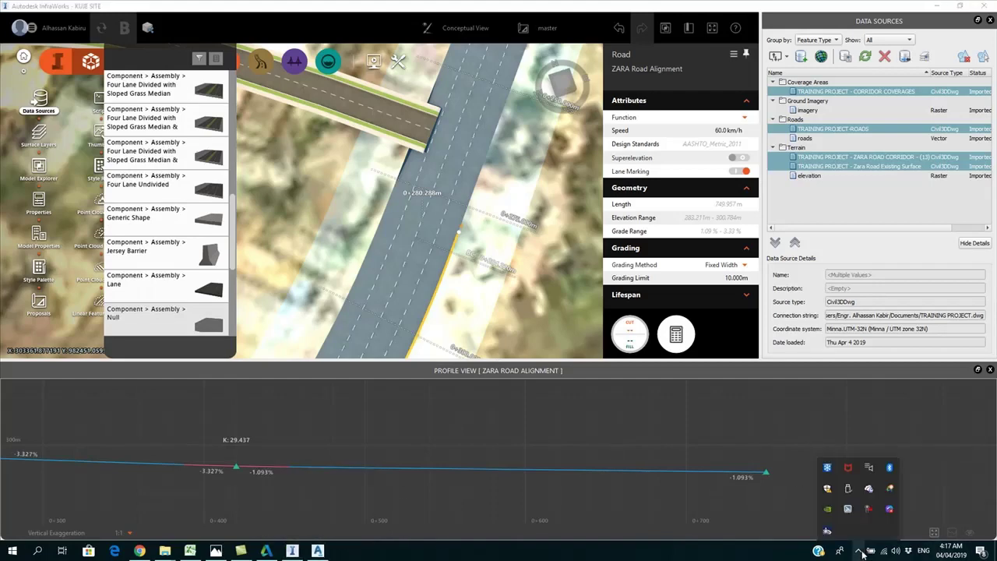
right_click(870, 512)
left_click(906, 448)
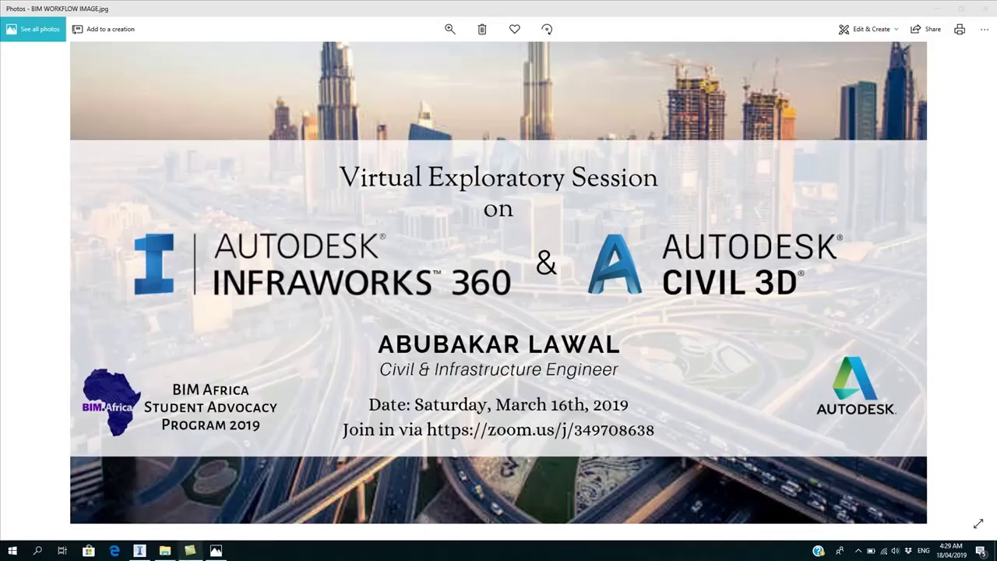
- Switch to InfraWorks and examine the ZARA road's grass median, light poles and side-road junction from overhead and low angles
mouse_move(191, 554)
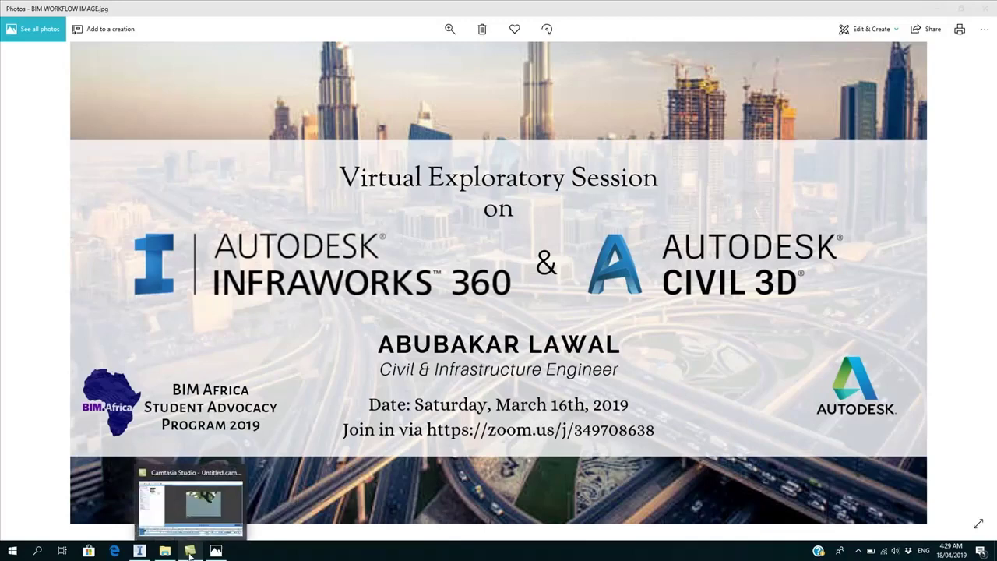
left_click(142, 552)
left_click_drag(437, 251, 428, 293)
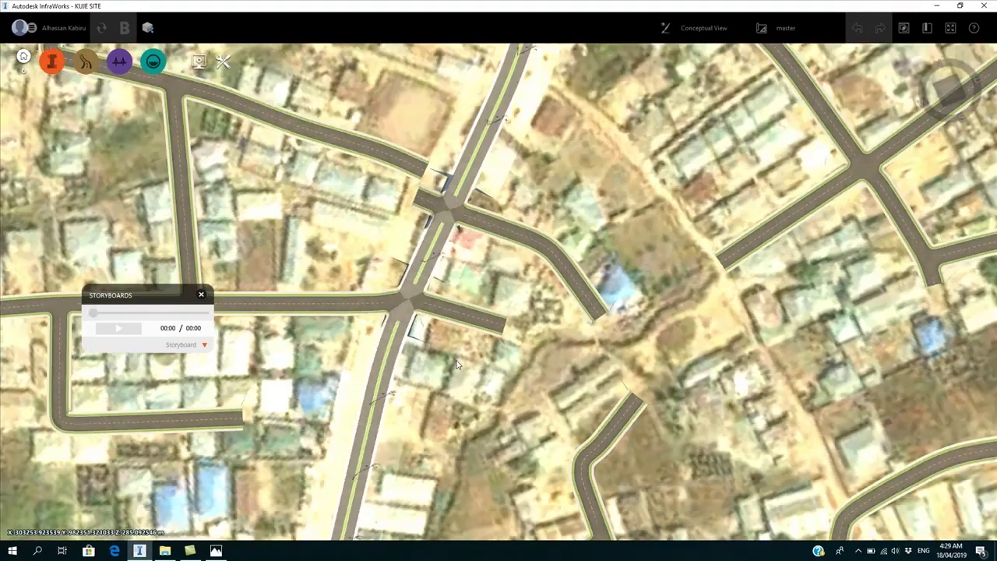
middle_click_drag(402, 292, 392, 401)
scroll(437, 211, "up", 10)
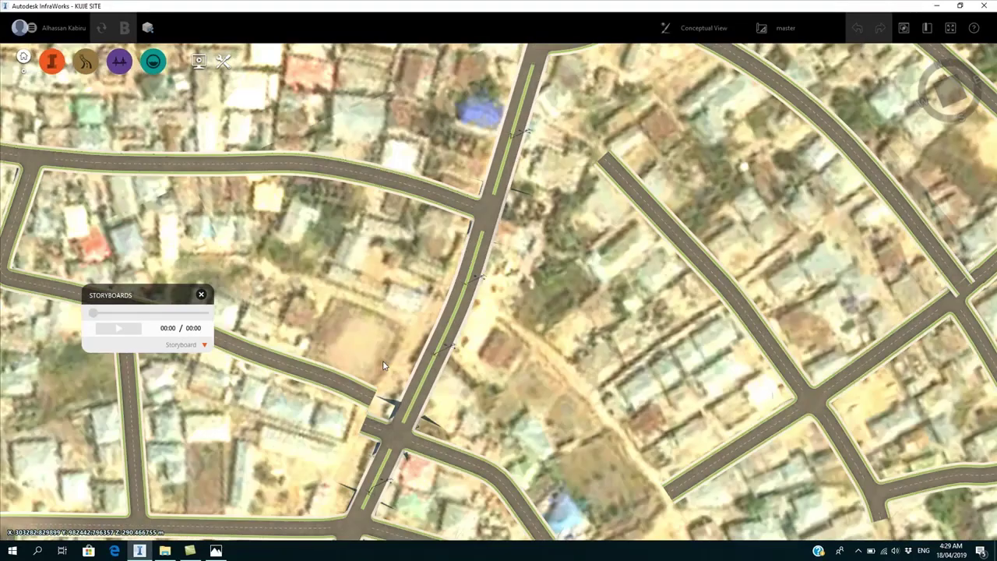
scroll(476, 282, "up", 1)
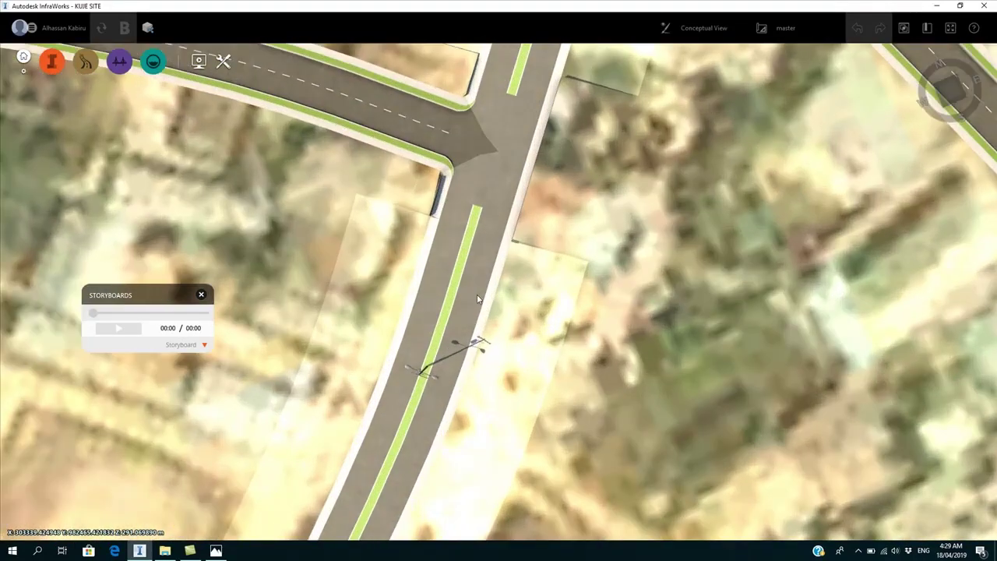
left_click_drag(477, 296, 490, 204)
left_click_drag(469, 319, 477, 255)
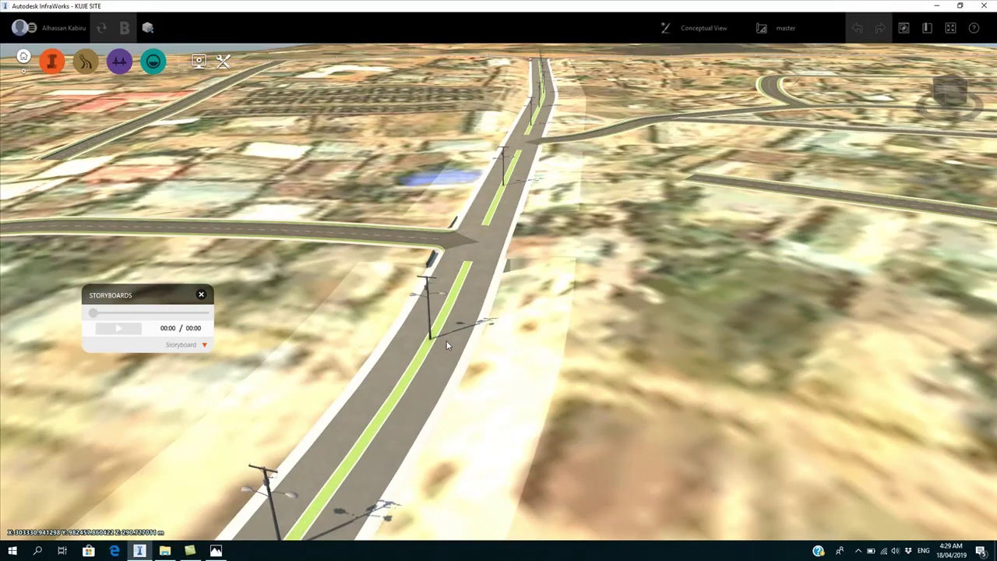
scroll(446, 362, "up", 4)
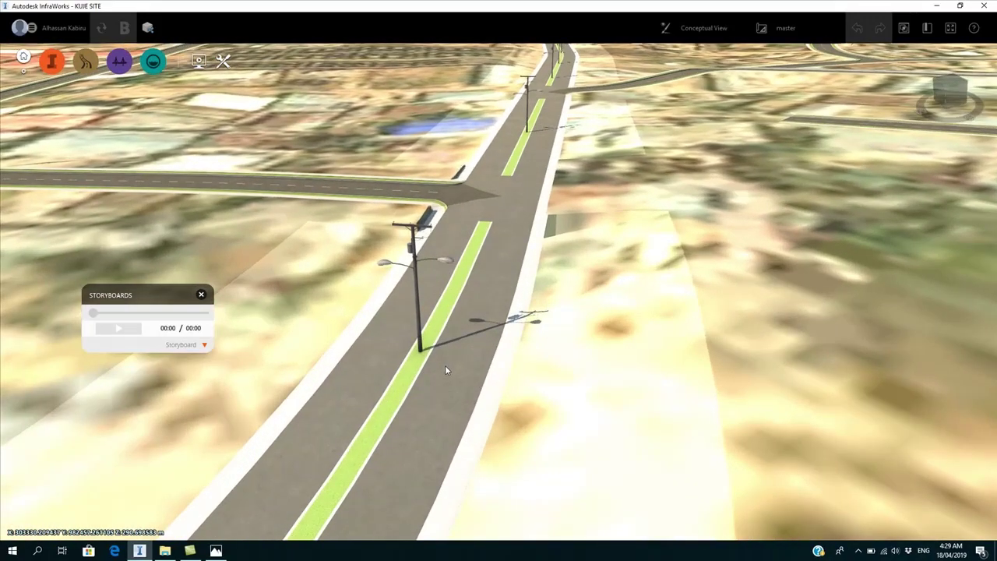
scroll(405, 397, "up", 2)
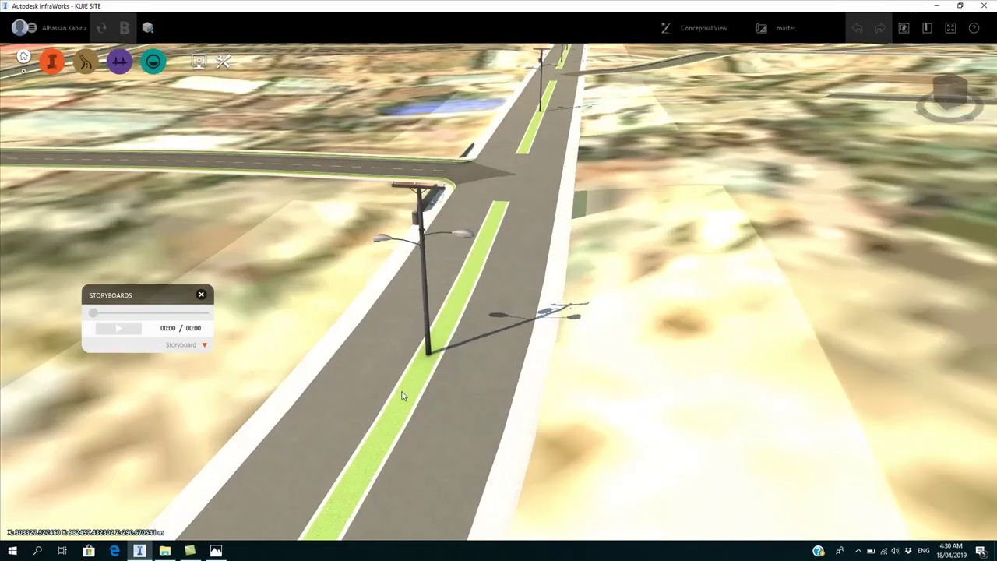
- Select the ZARA road's grass median and the adjoining lane in turn and examine their material, width, depth and slope
left_click(407, 402)
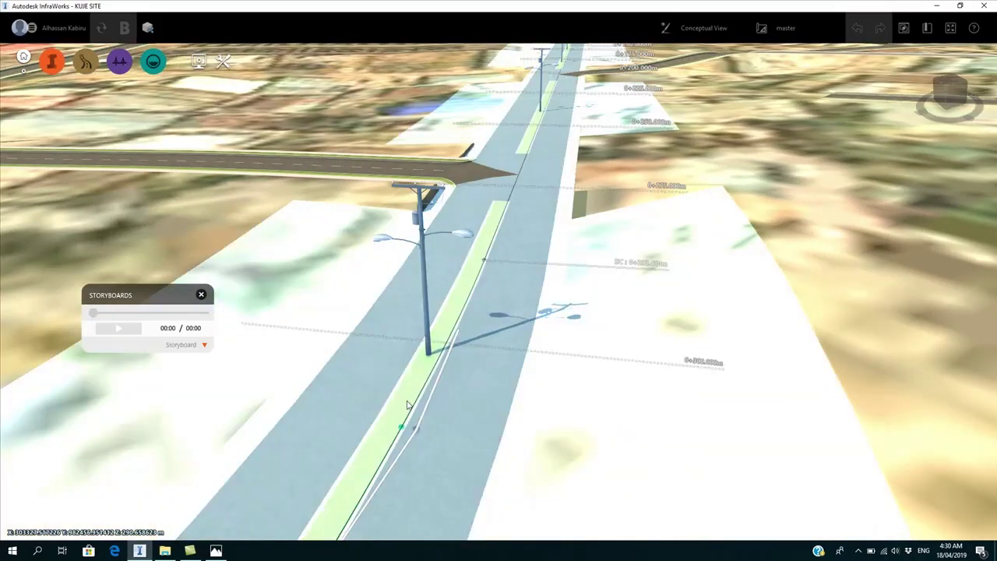
right_click(405, 415)
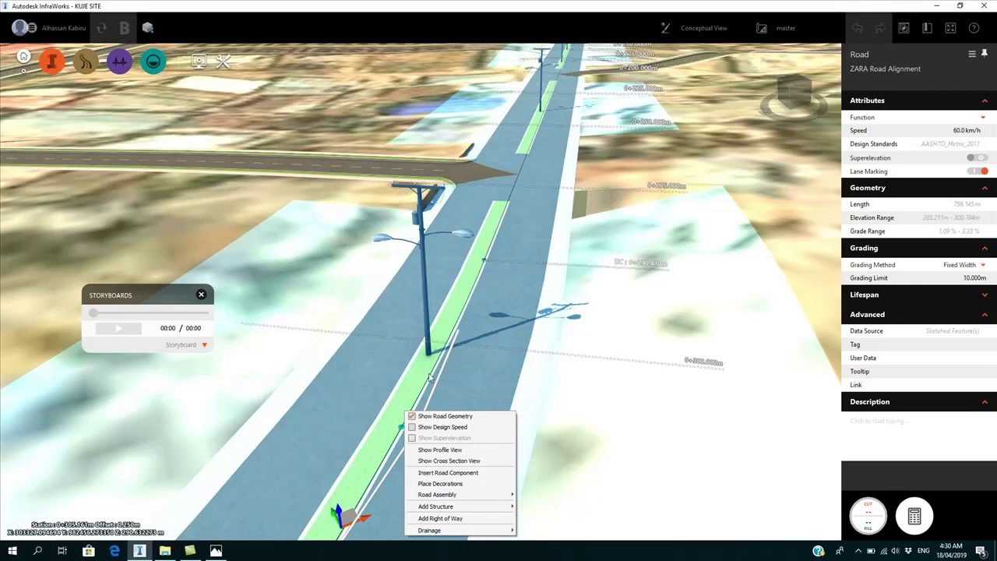
left_click(415, 397)
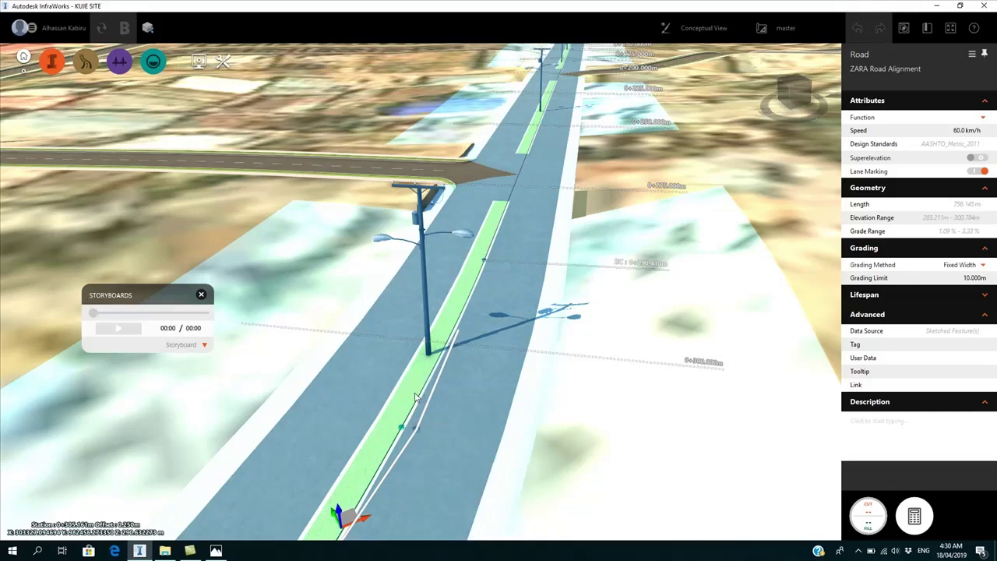
left_click(414, 397)
right_click(414, 397)
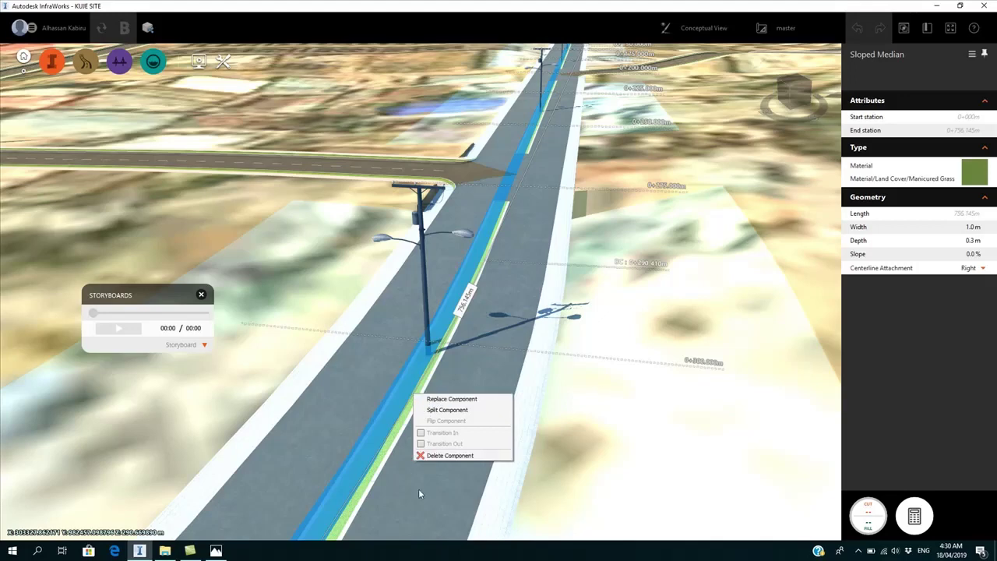
left_click(409, 524)
- Select the light-pole decoration on the median and examine its model type, spacing, offset and scale settings
scroll(429, 292, "up", 3)
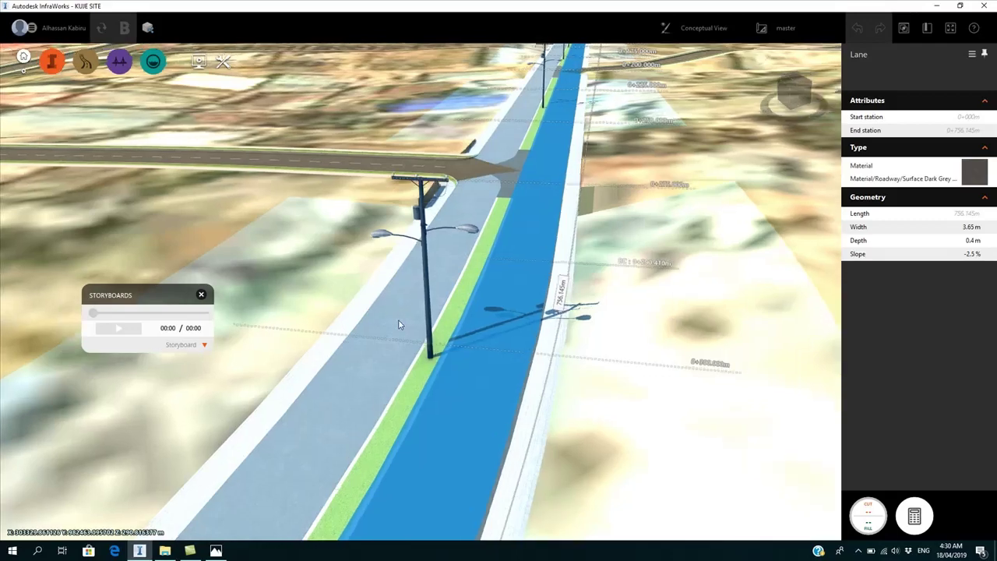
scroll(433, 296, "down", 3)
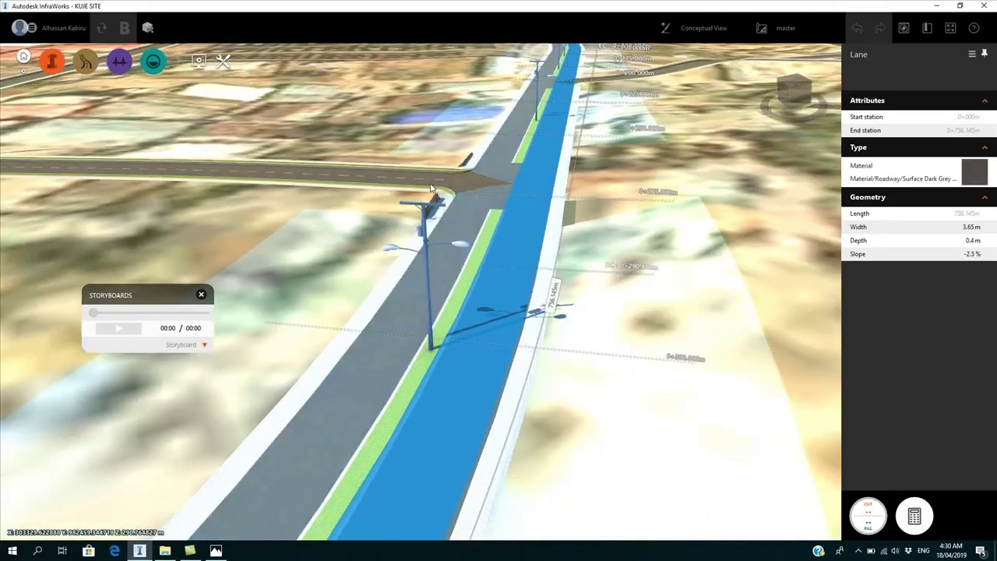
scroll(416, 255, "up", 3)
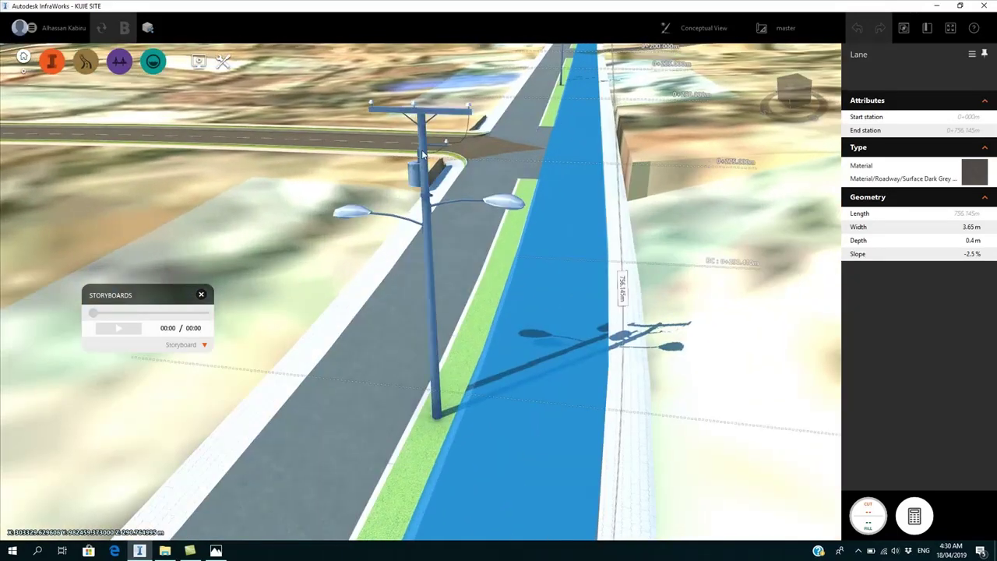
scroll(450, 173, "down", 2)
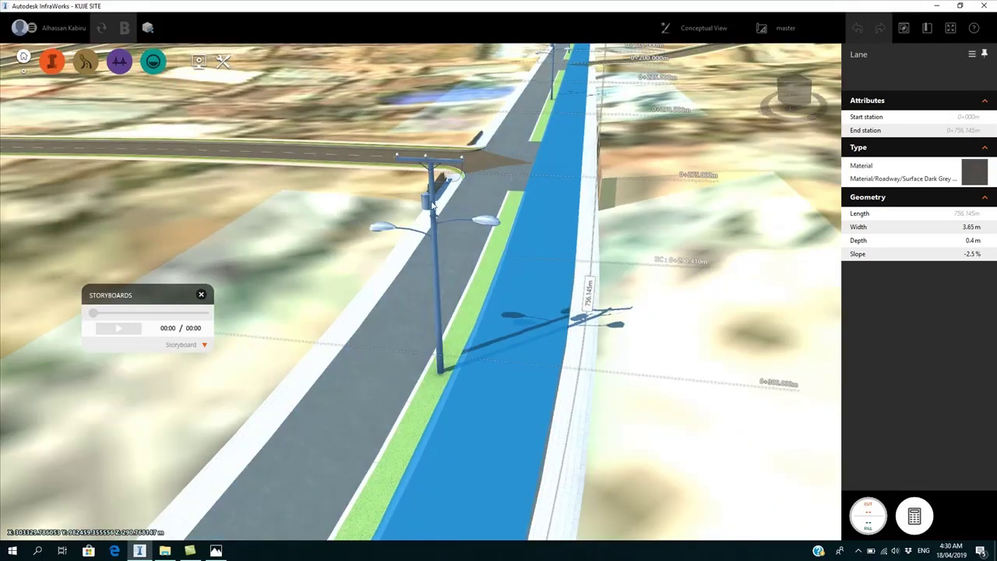
scroll(442, 223, "down", 3)
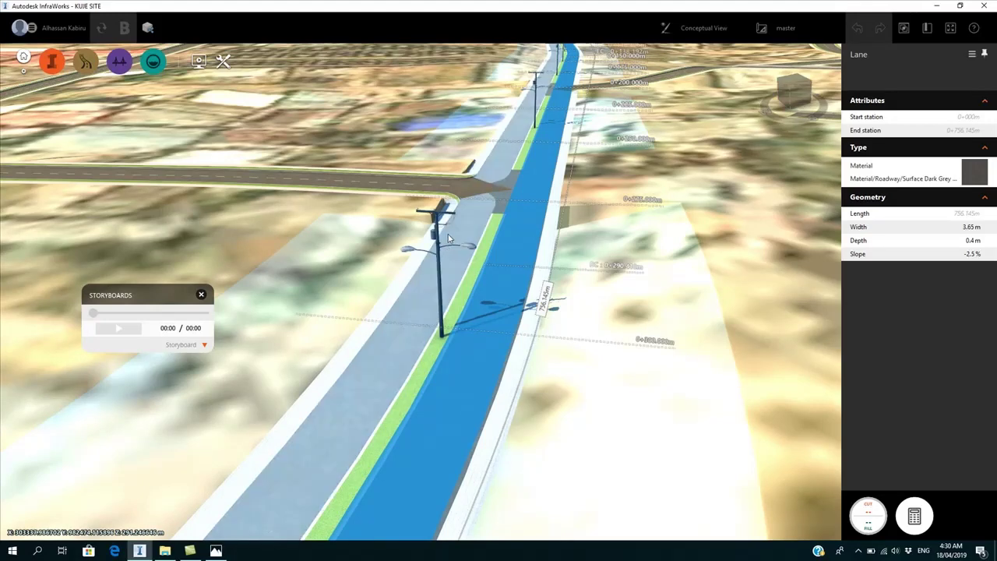
scroll(444, 236, "up", 4)
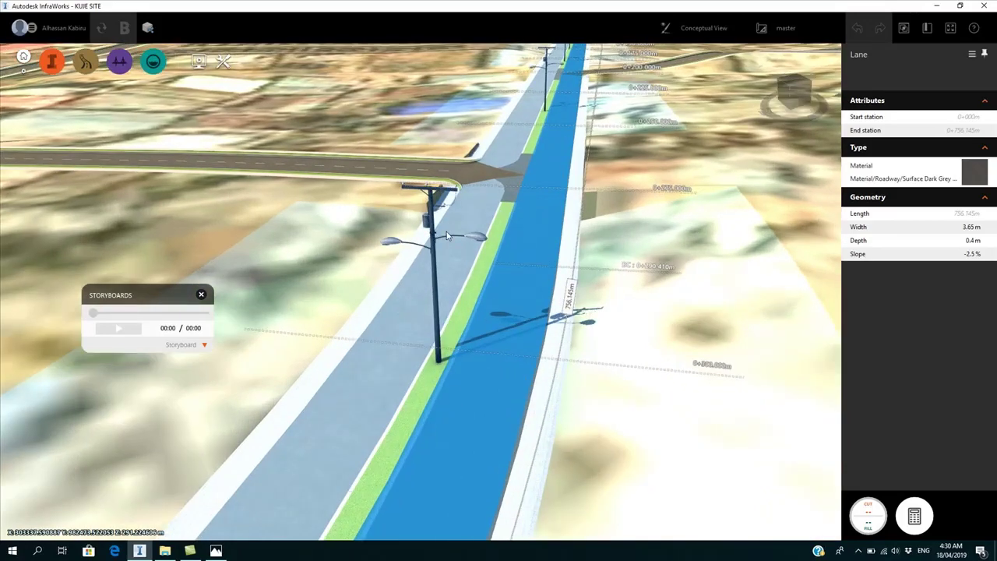
scroll(418, 191, "up", 1)
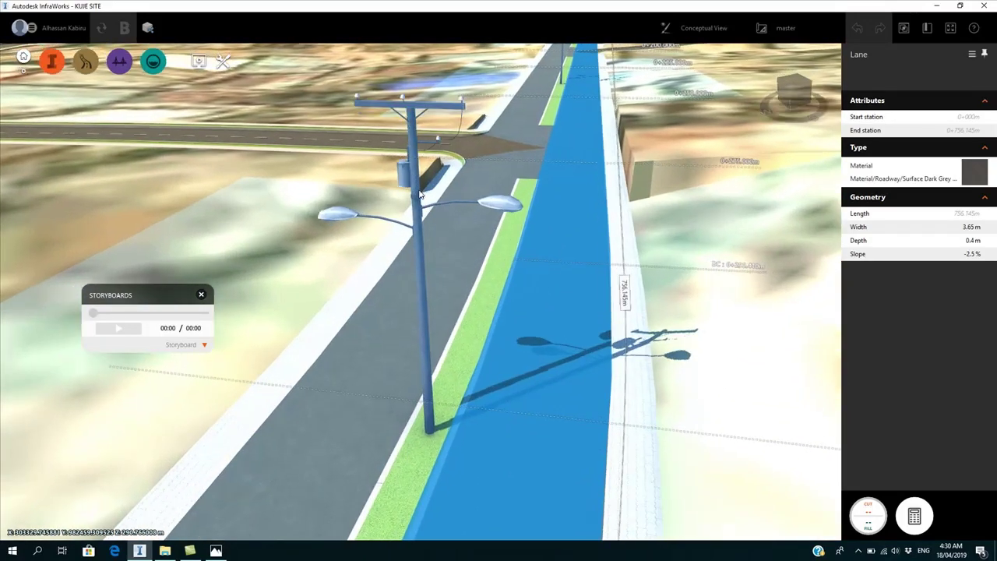
left_click(418, 194)
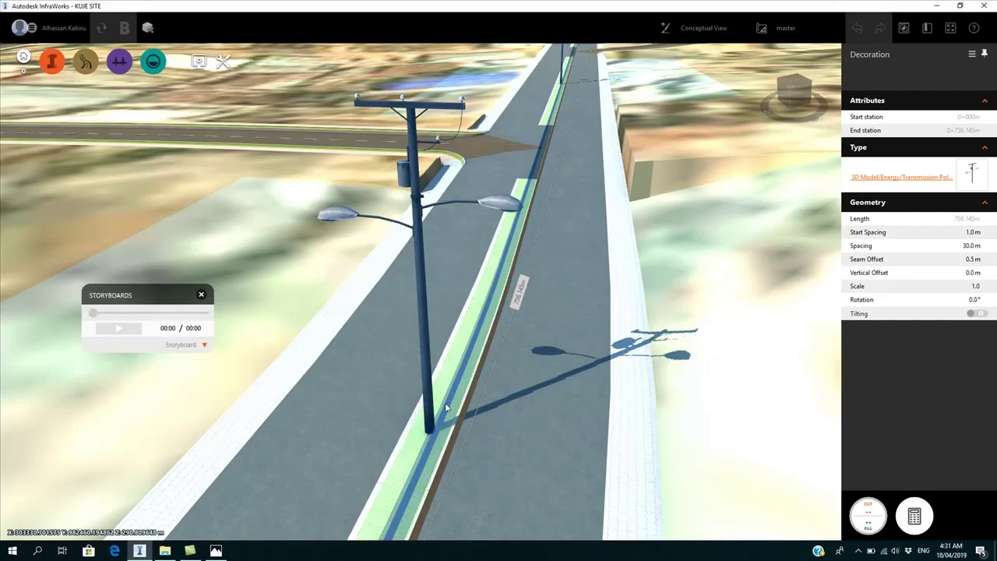
- Select the curb between the grass median and the lane and examine its material, width, depth and deflection settings
scroll(437, 421, "down", 1)
scroll(534, 401, "up", 3)
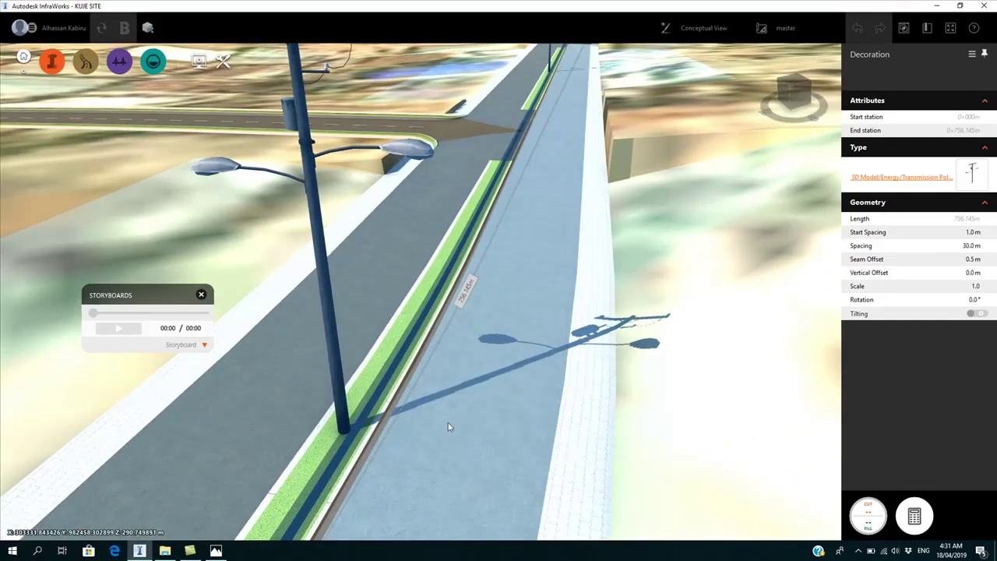
scroll(363, 394, "up", 3)
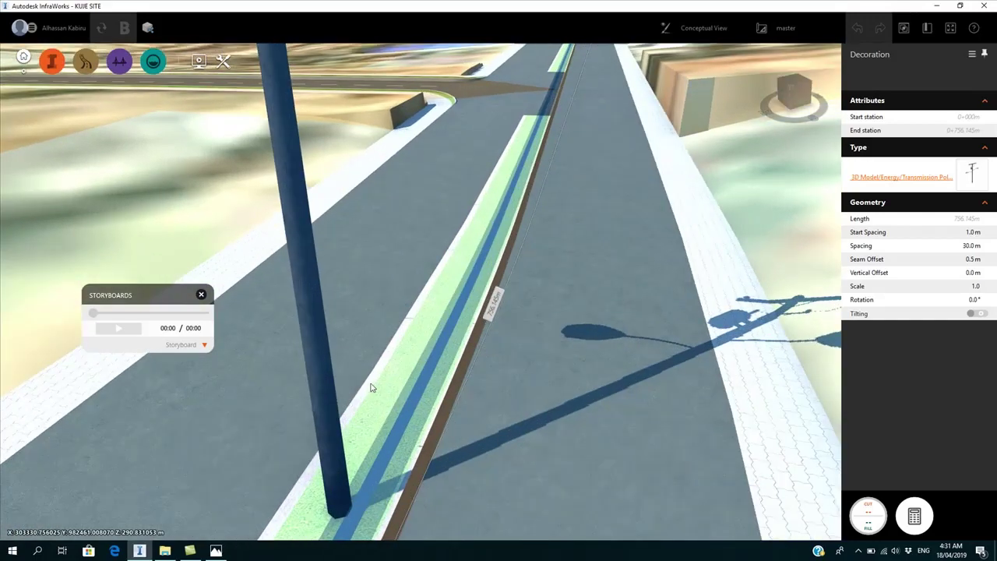
scroll(410, 421, "up", 4)
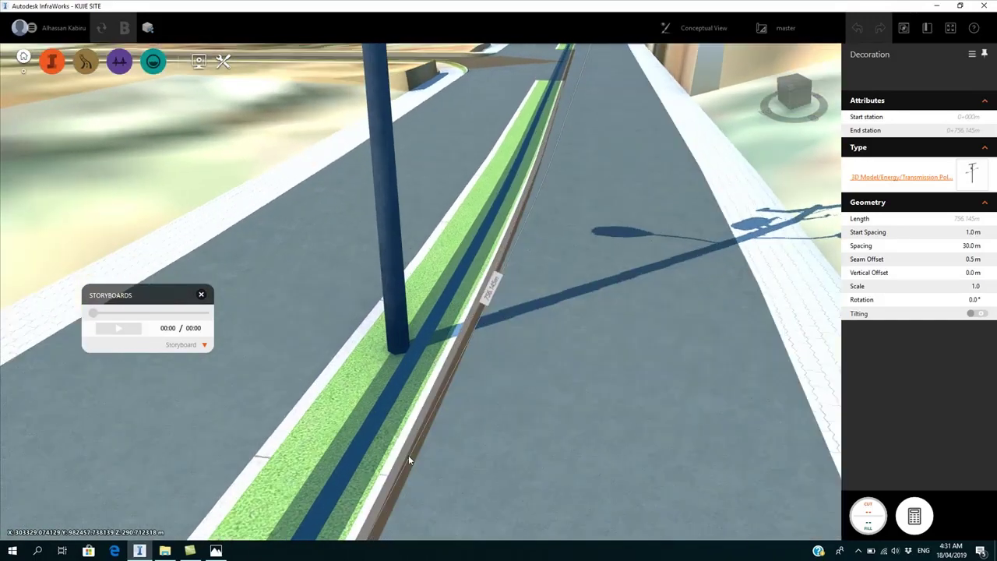
middle_click_drag(426, 484, 456, 338)
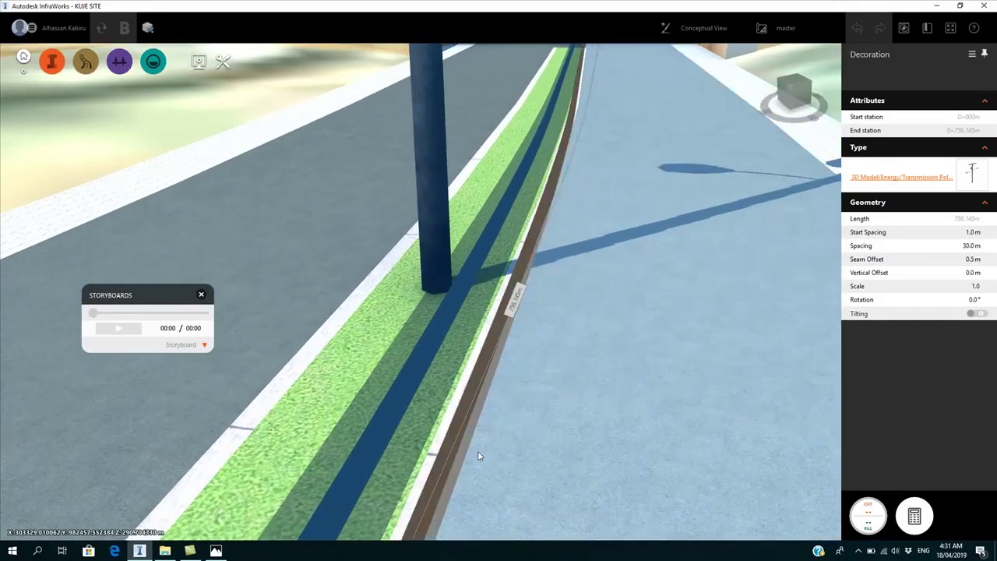
scroll(469, 457, "up", 1)
left_click(441, 447)
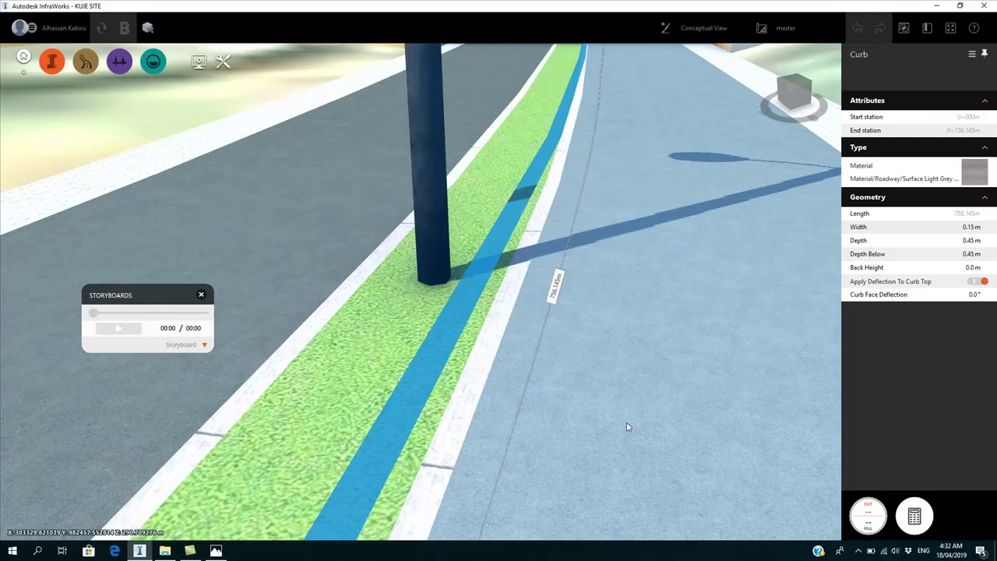
scroll(637, 434, "down", 1)
scroll(625, 447, "down", 1)
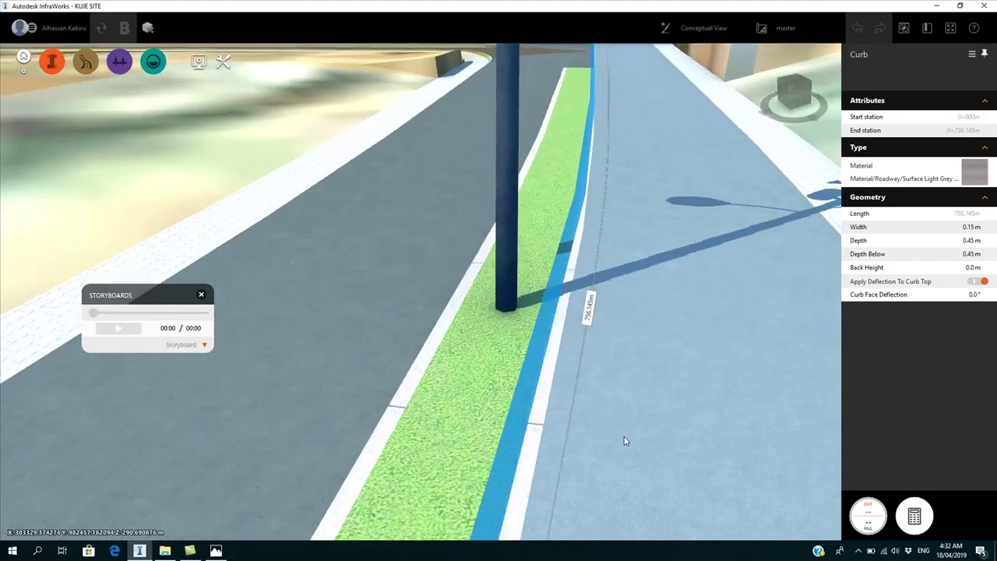
scroll(606, 448, "down", 1)
scroll(577, 475, "down", 2)
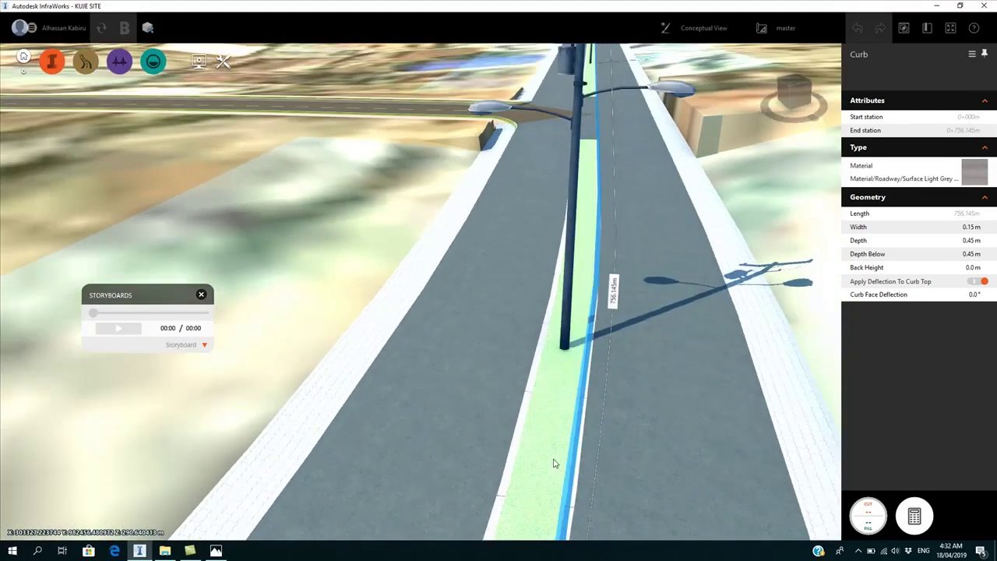
scroll(573, 462, "down", 1)
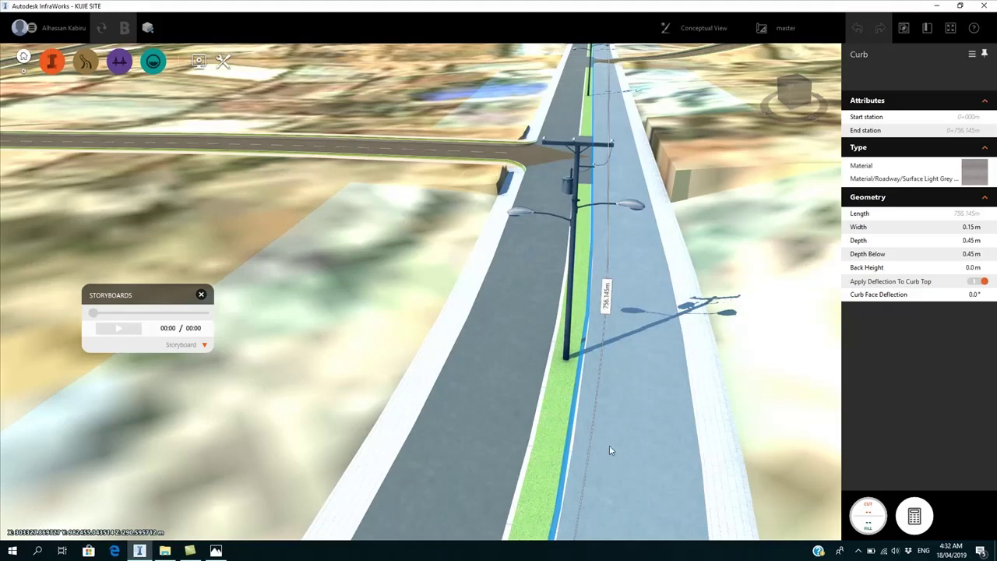
- Select the lane beside the grass median and the adjacent sidewalk in turn and examine their material, width, depth and slope
left_click(612, 446)
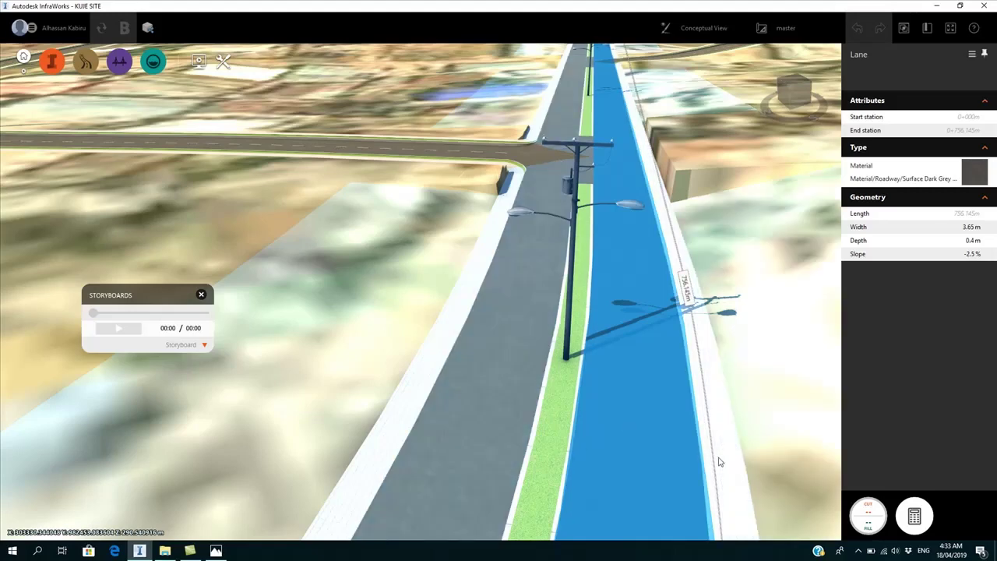
left_click(720, 462)
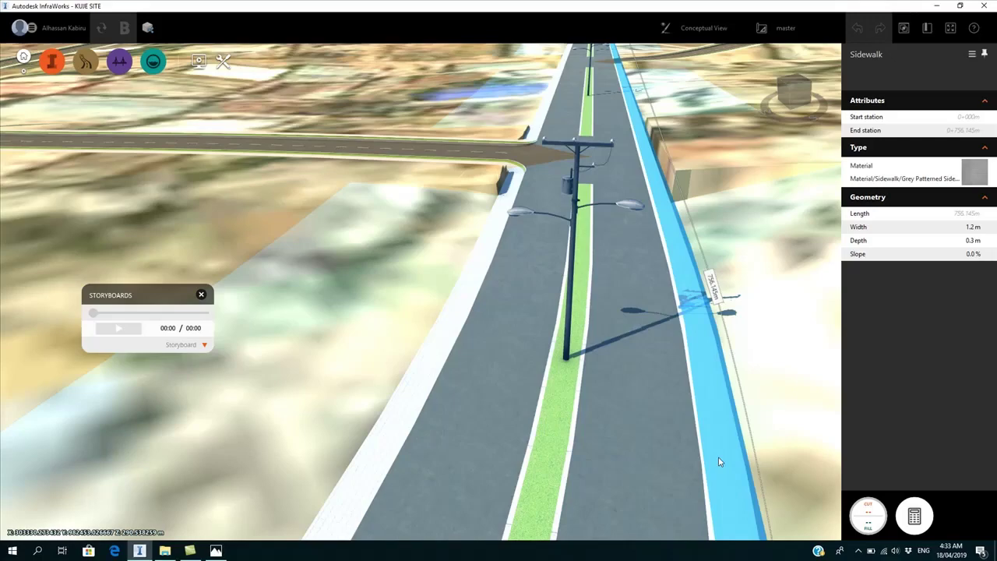
- Examine the selected sidewalk's patterned paving and its edge with the lane up close from street level
left_click_drag(647, 430, 699, 423)
scroll(680, 514, "up", 3)
middle_click_drag(650, 488, 666, 451)
scroll(667, 452, "up", 3)
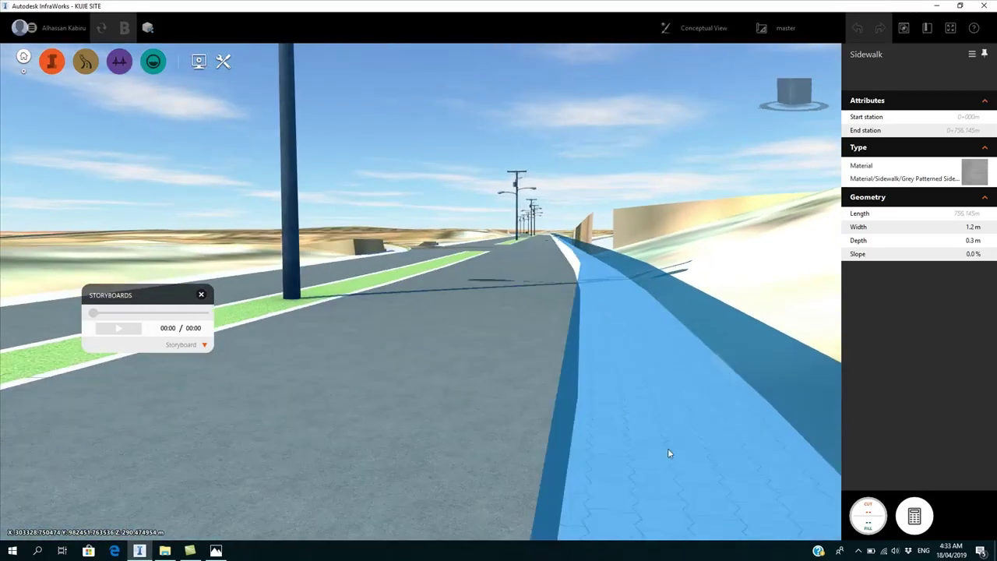
scroll(620, 501, "up", 1)
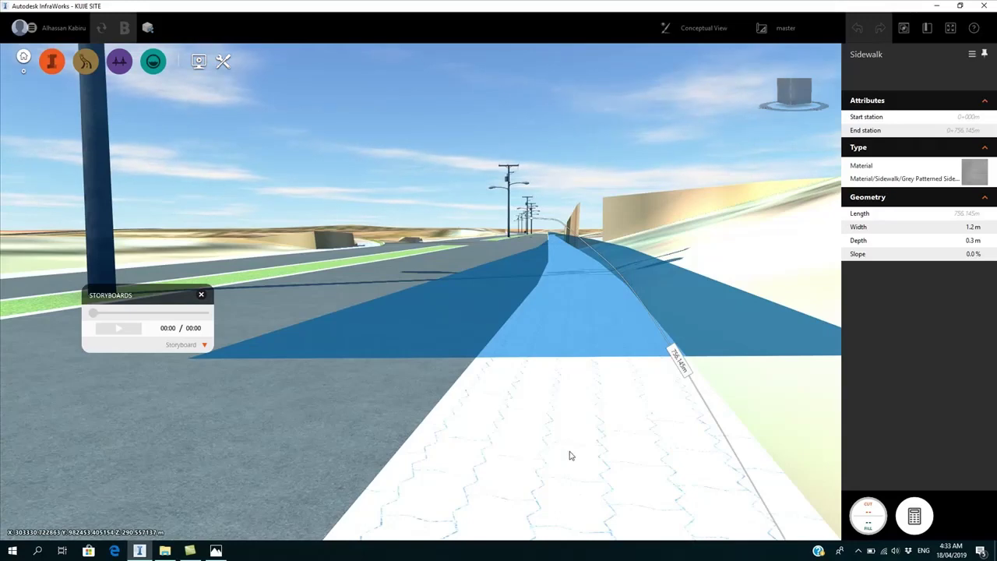
middle_click_drag(461, 459, 546, 465)
scroll(474, 454, "up", 4)
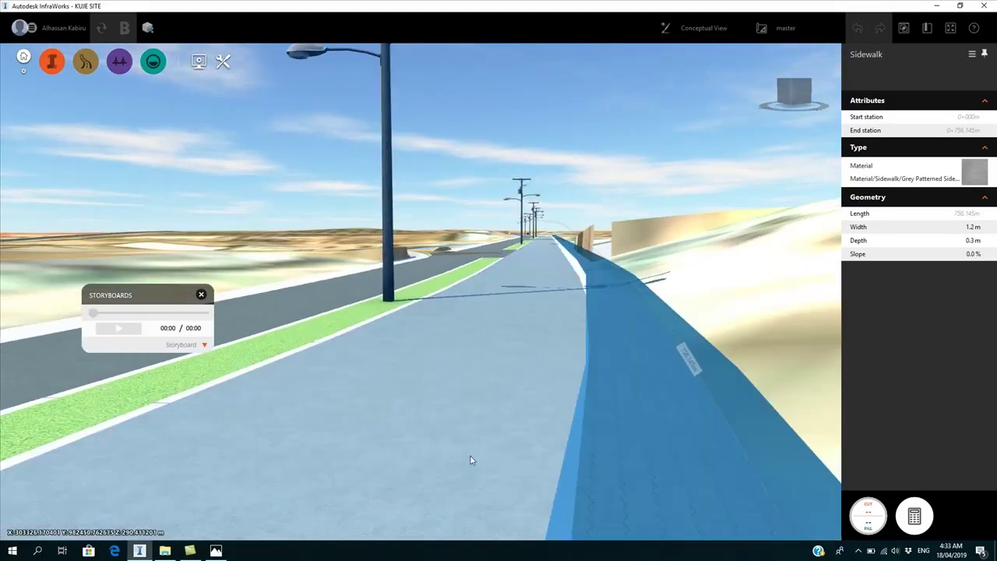
scroll(514, 451, "up", 5)
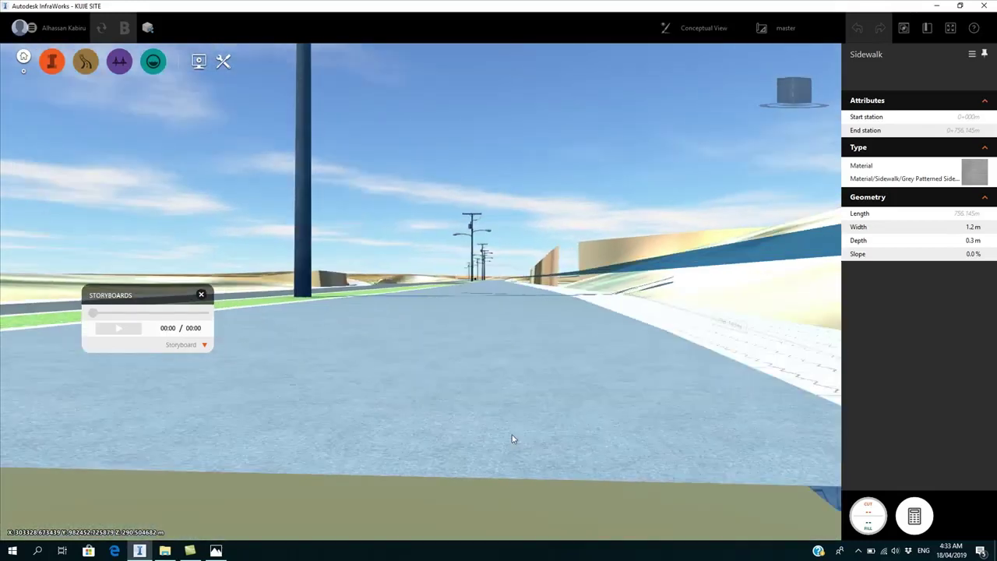
- Delete the 1.2 m wide sidewalk component running along the outer edge of the lane
scroll(506, 439, "down", 3)
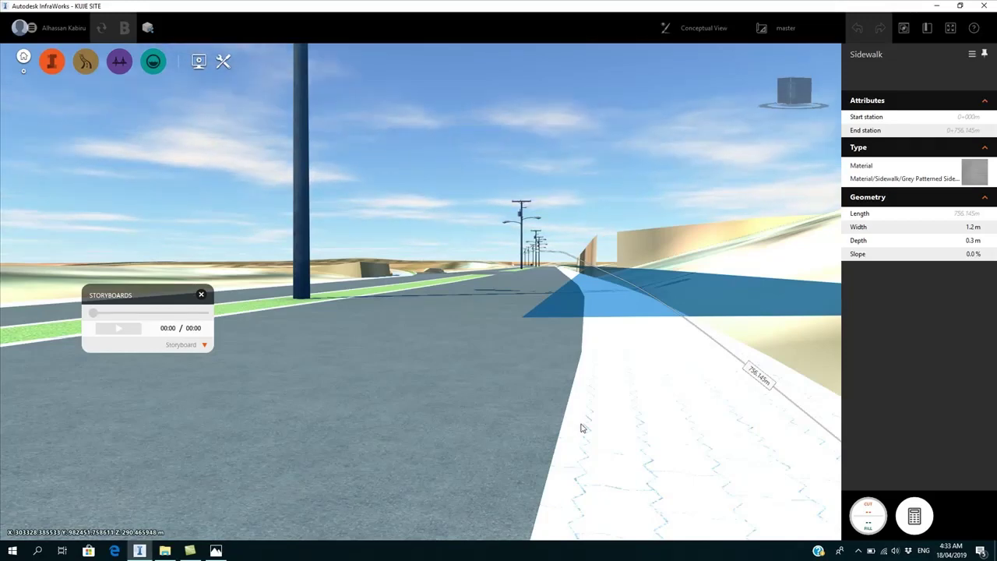
left_click_drag(581, 424, 571, 446)
left_click_drag(591, 401, 585, 443)
right_click(584, 443)
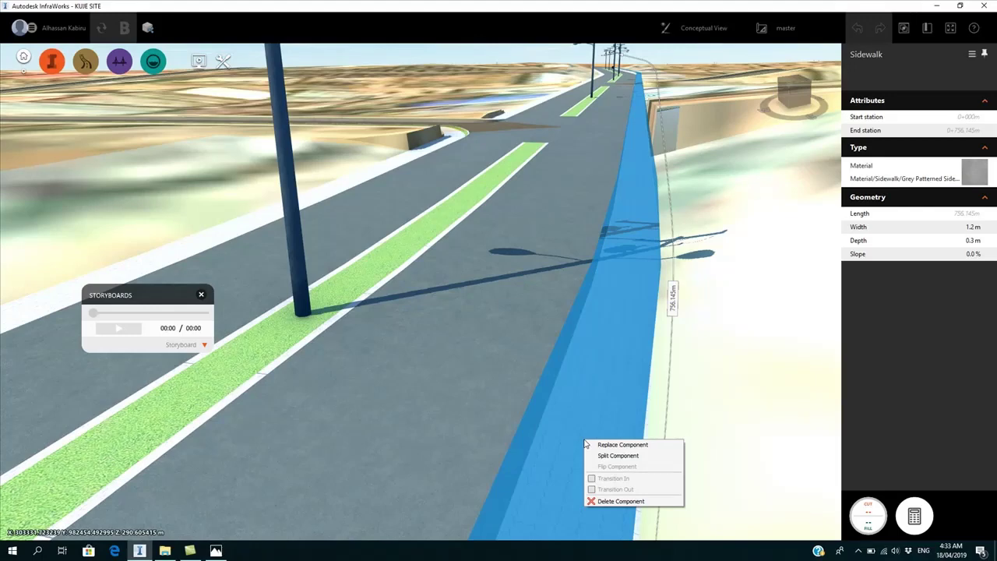
left_click(597, 502)
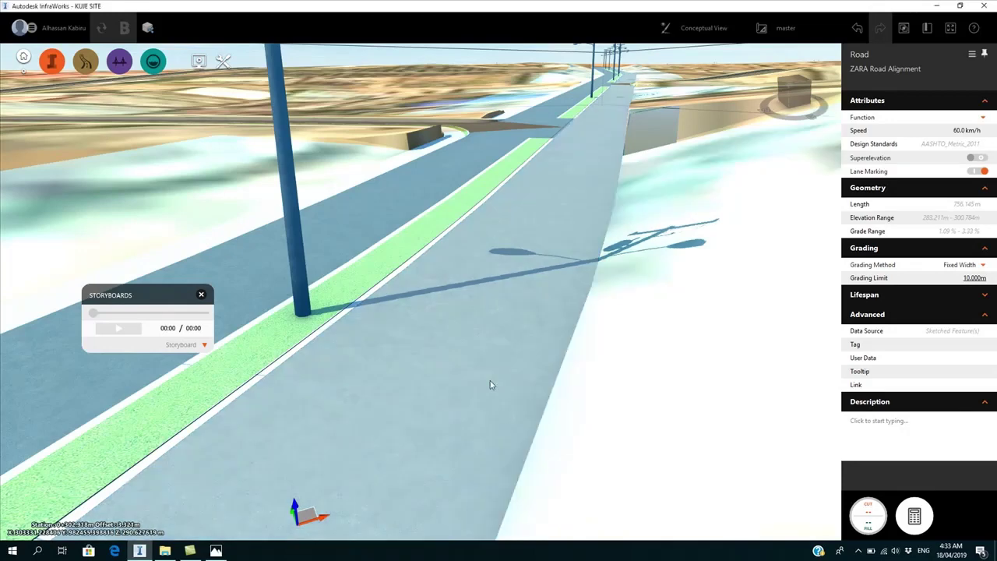
left_click(683, 442)
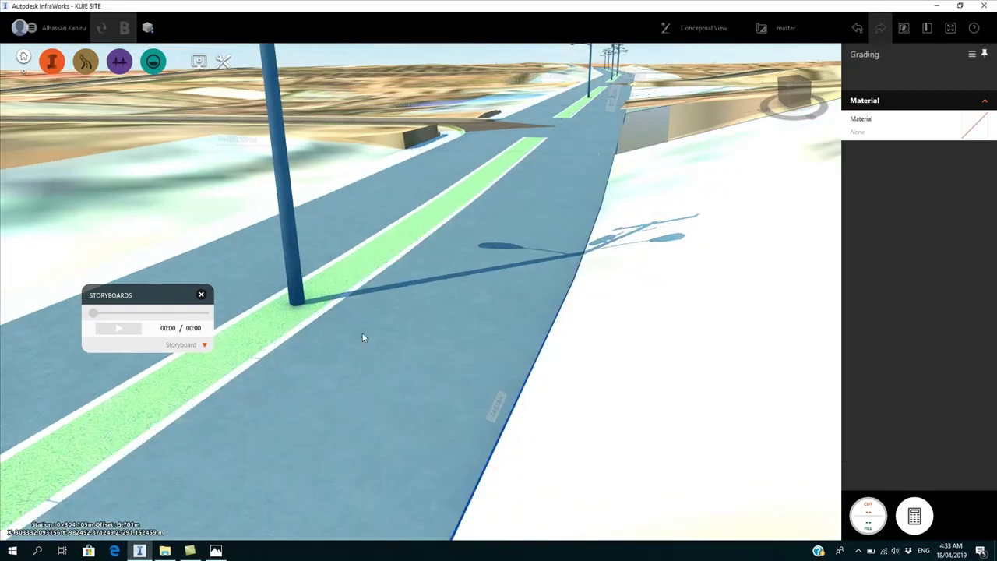
left_click(363, 361)
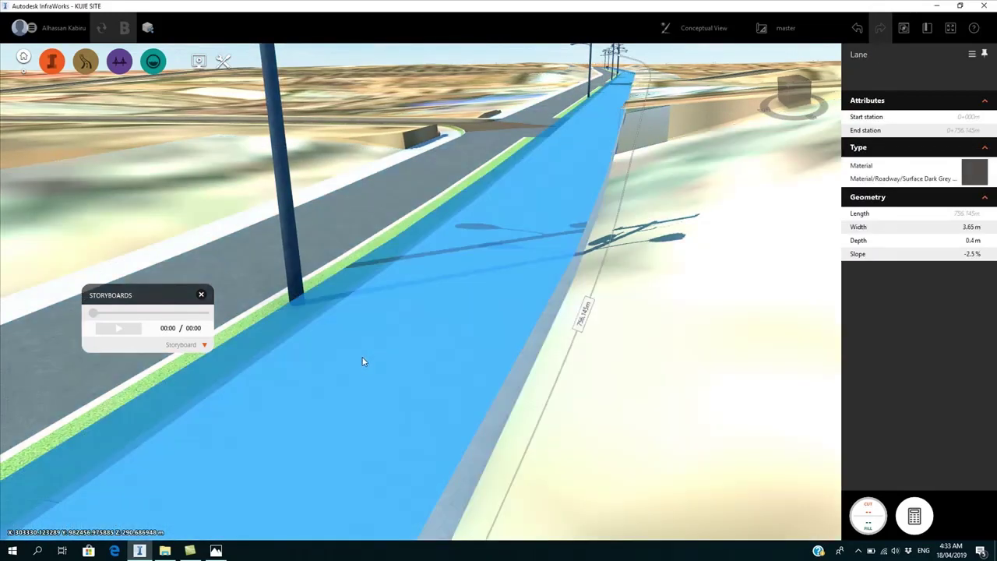
right_click(362, 358)
left_click(721, 367)
mouse_move(721, 367)
left_mouse_down()
mouse_move(723, 360)
mouse_move(708, 365)
left_mouse_up()
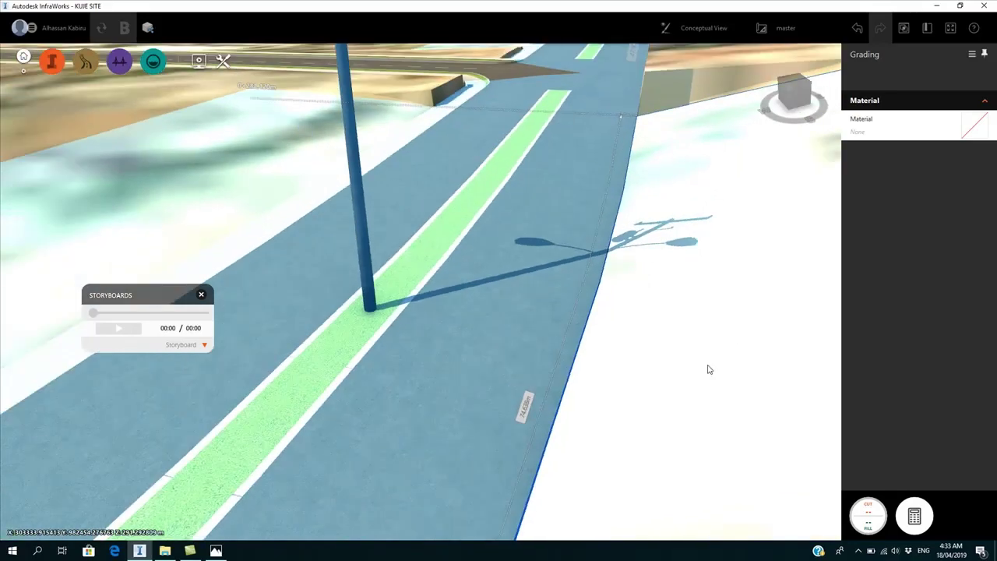
scroll(705, 371, "down", 5)
left_click(475, 368)
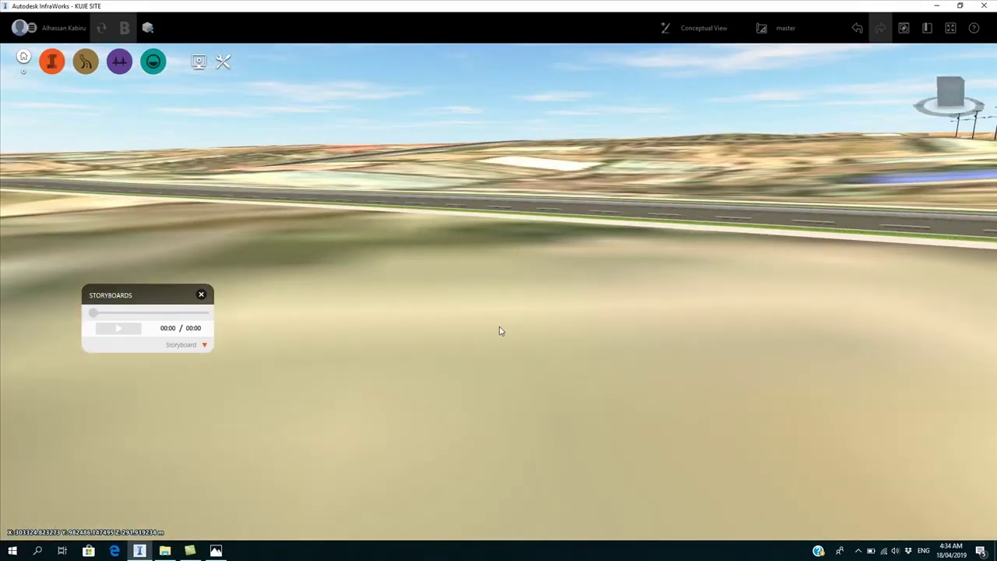
- Insert a Curb component on the road's bare outer edge opposite the side-road junction, starting at about station 0+267 m
scroll(536, 375, "down", 8)
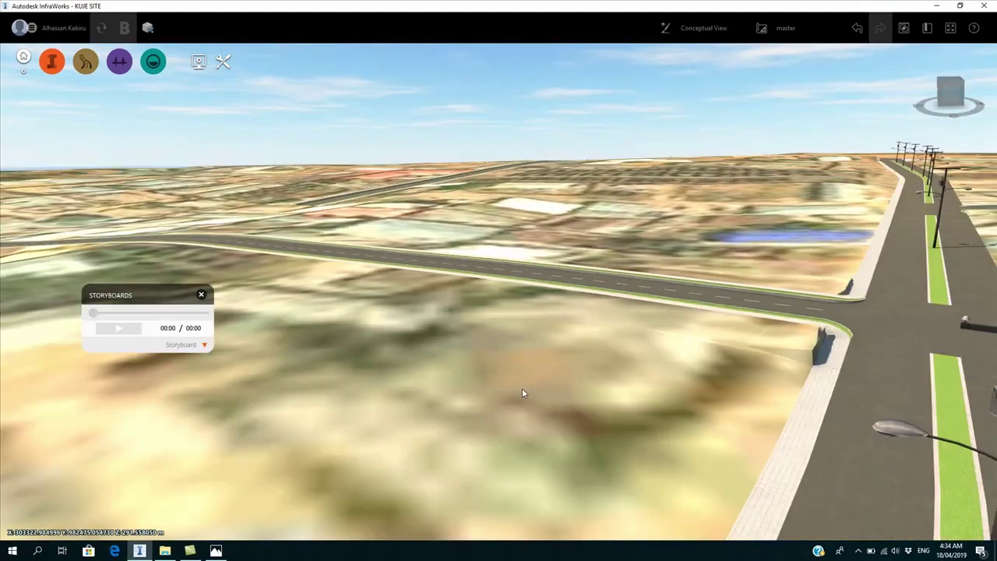
scroll(522, 394, "down", 5)
left_click_drag(768, 356, 764, 423)
middle_click_drag(764, 423, 730, 294)
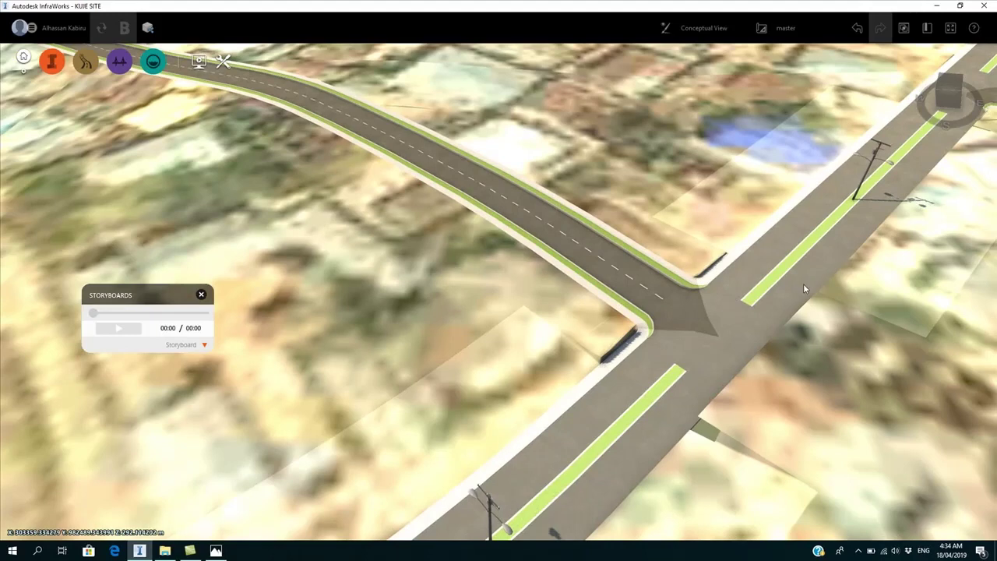
left_click_drag(803, 284, 798, 290)
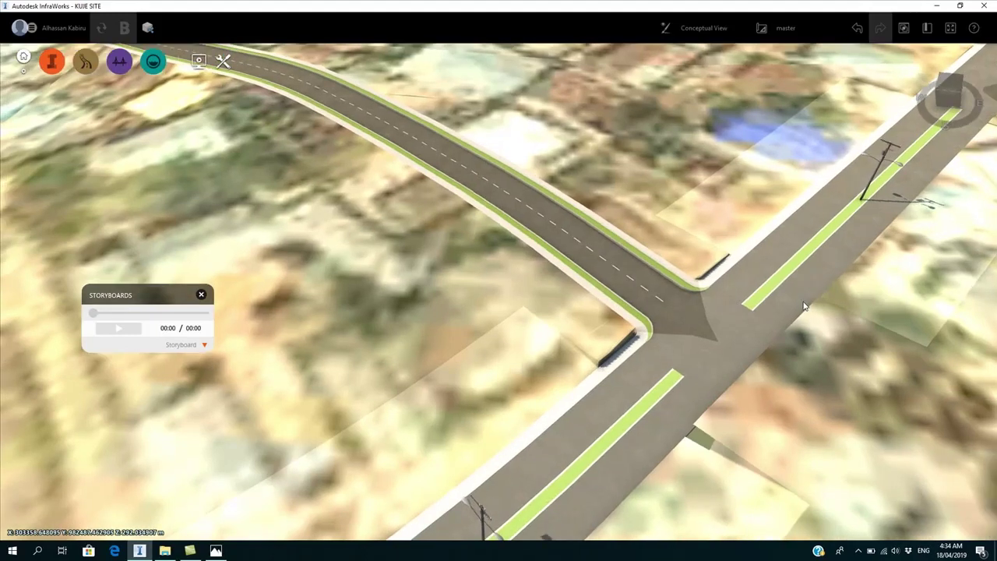
left_click(793, 315)
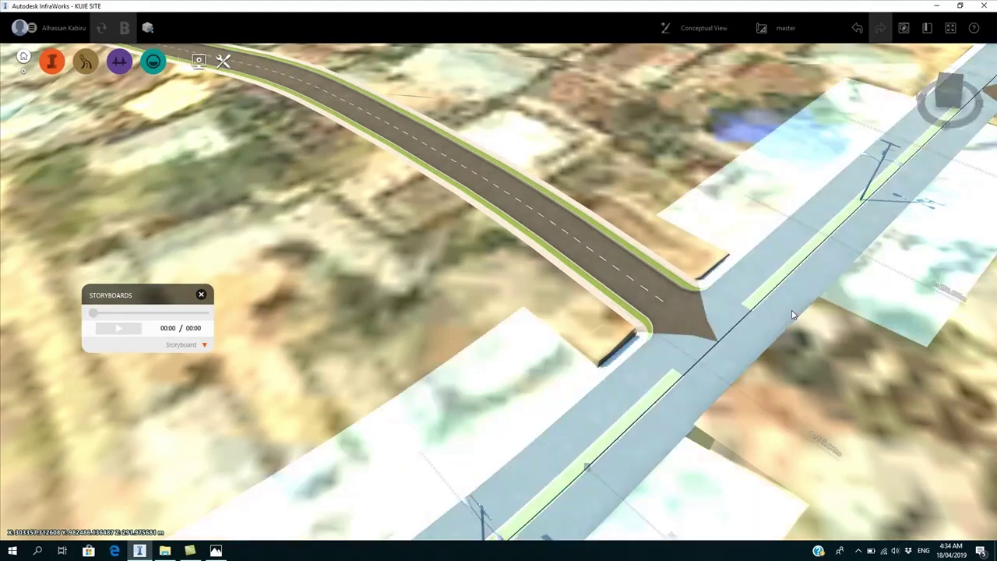
right_click(791, 310)
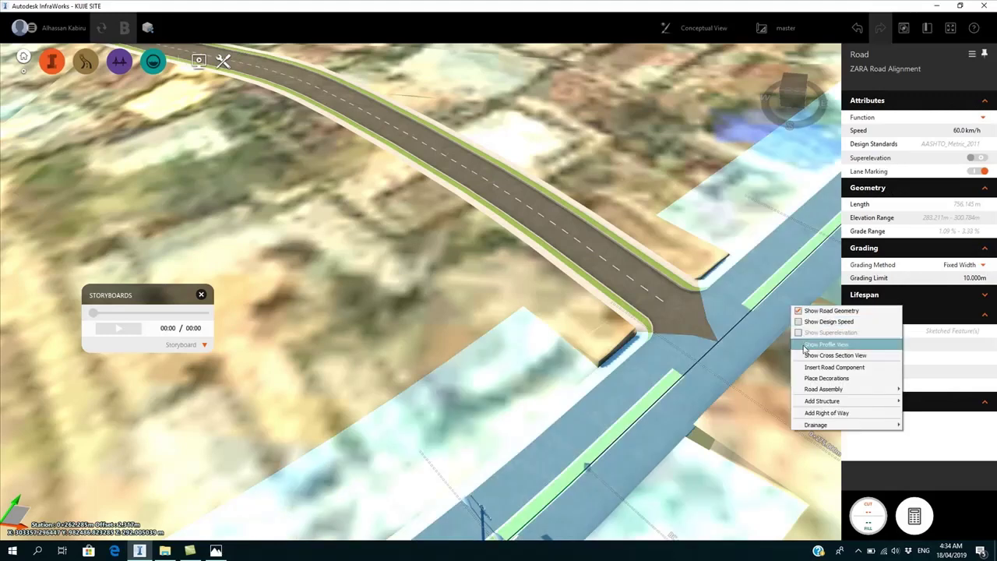
left_click(824, 371)
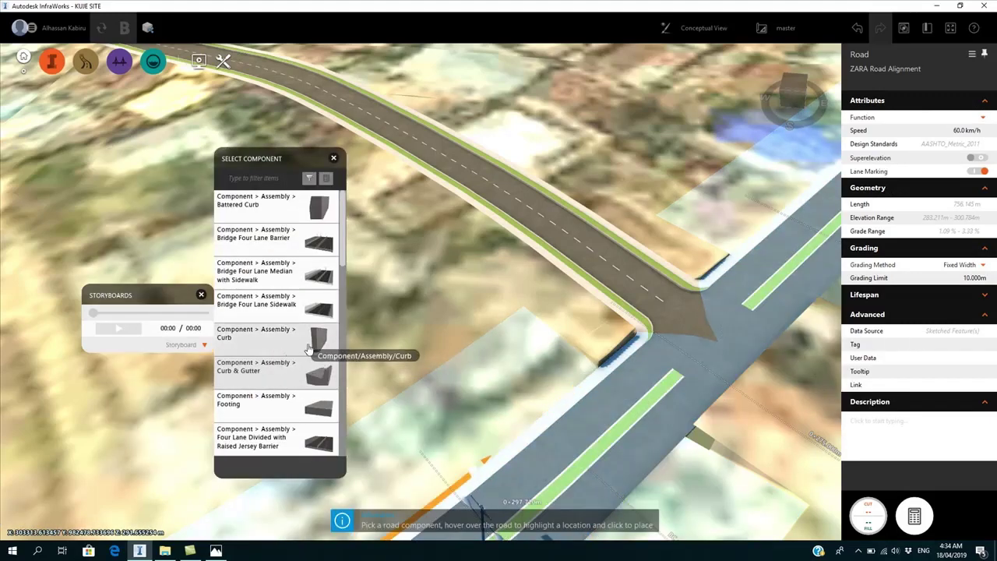
left_click(306, 348)
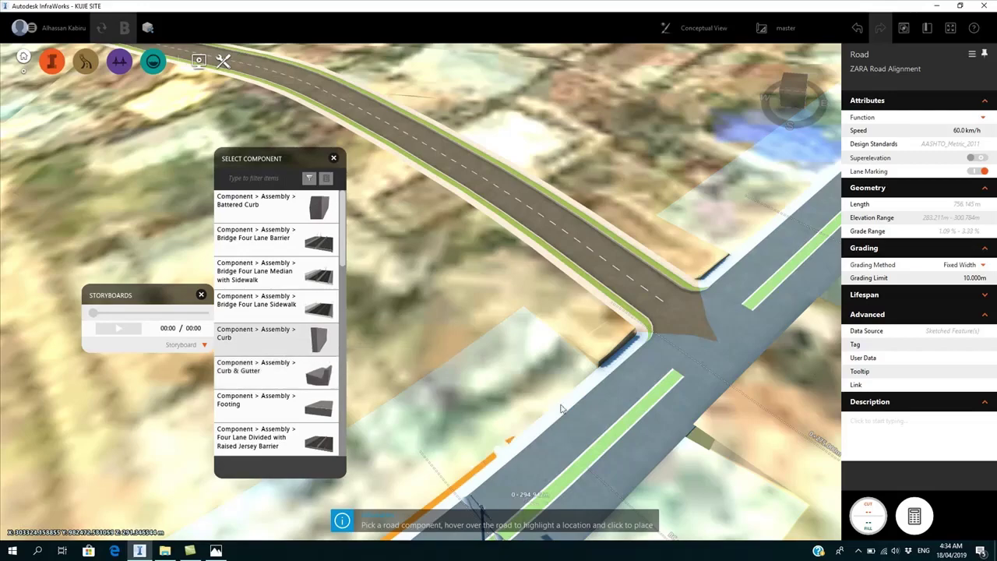
middle_click_drag(686, 470, 622, 330)
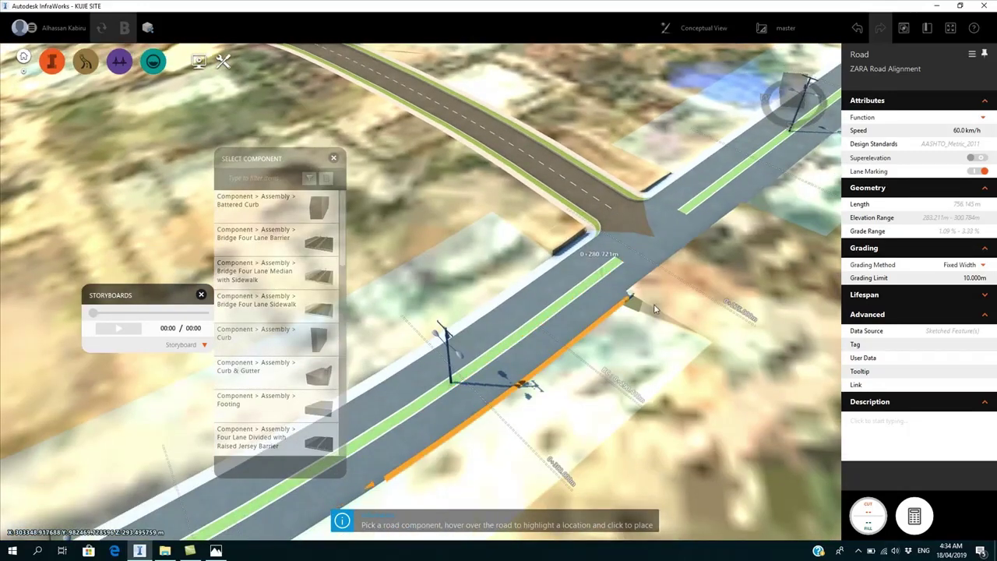
left_click(718, 231)
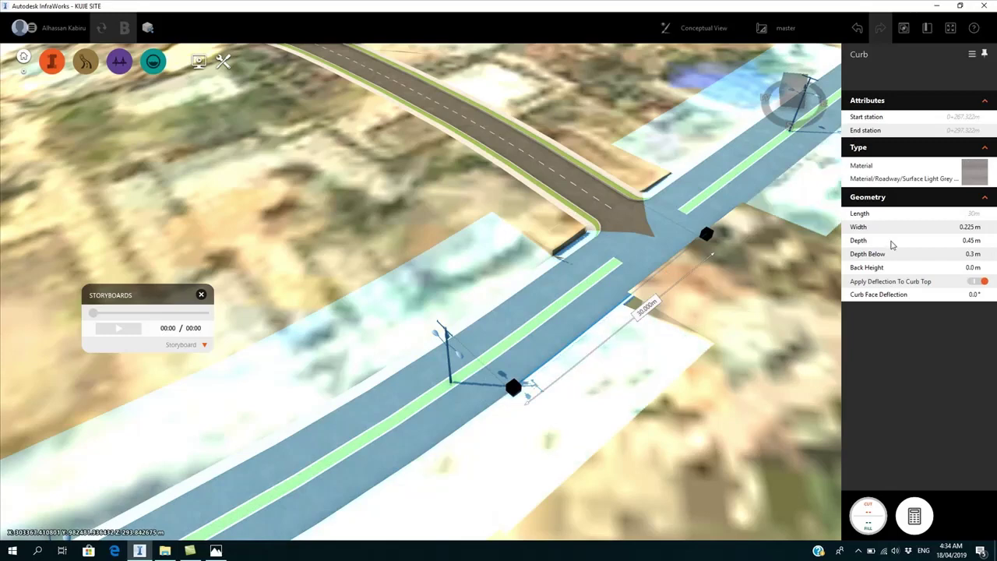
- Set the new curb's width to 0.15 m
left_click(984, 227)
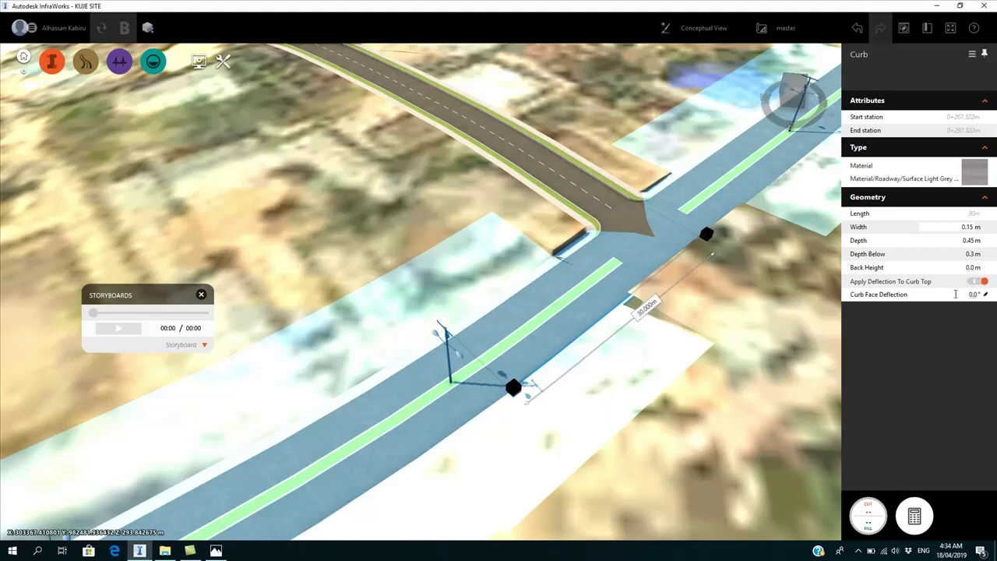
key("Return")
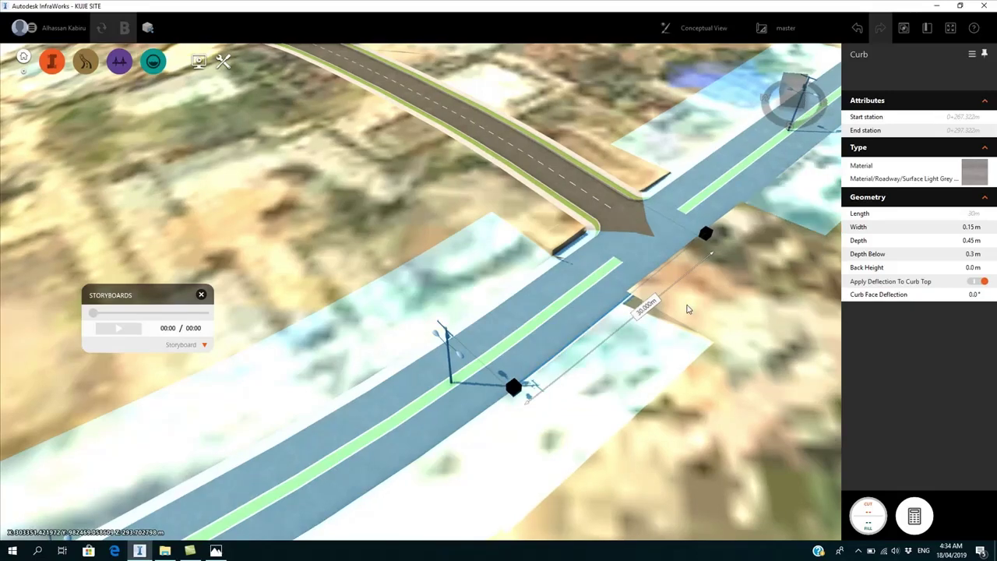
double_click(687, 306)
- Inspect the new curb's height and end face against the lane from close to road level
scroll(540, 322, "down", 5)
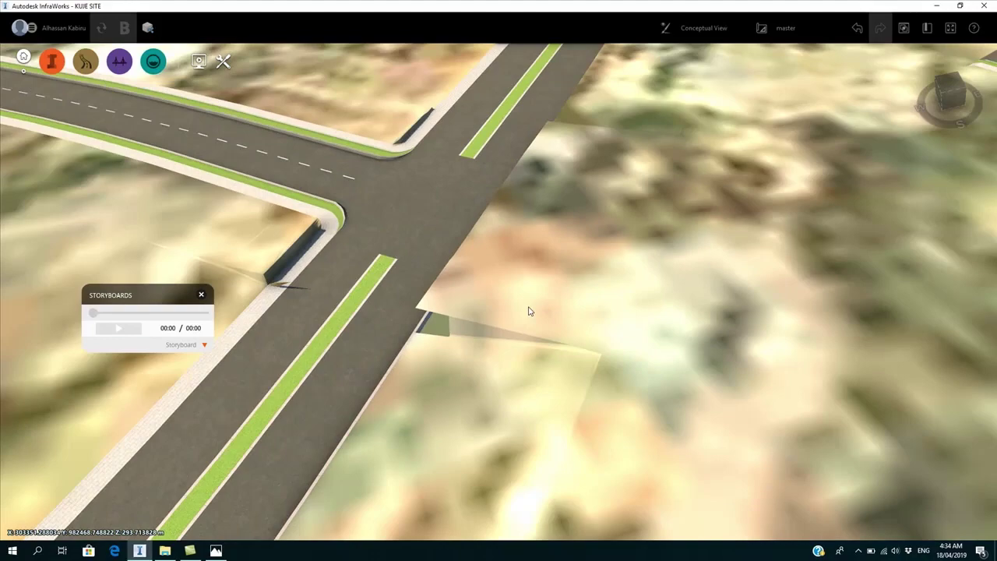
mouse_move(529, 311)
right_mouse_down()
mouse_move(576, 242)
mouse_move(647, 195)
right_mouse_up()
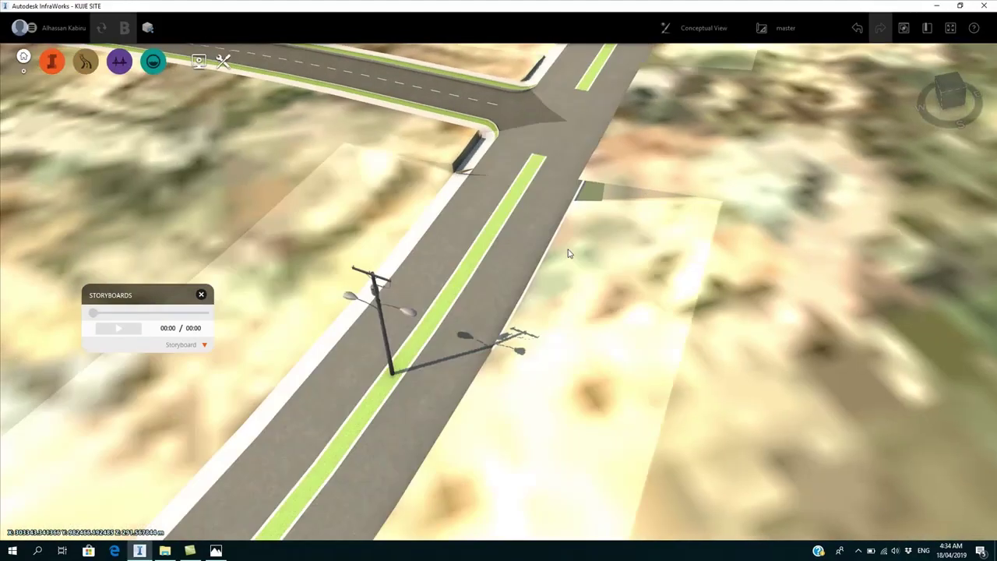
left_click(528, 292)
left_click_drag(527, 363, 565, 295)
scroll(525, 318, "up", 1)
scroll(525, 318, "up", 6)
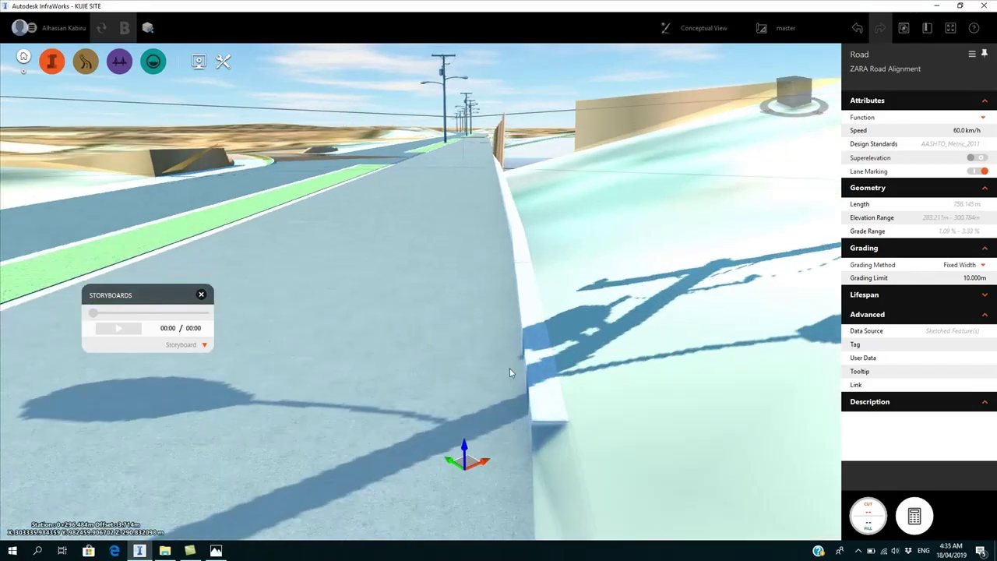
left_click_drag(509, 372, 519, 332)
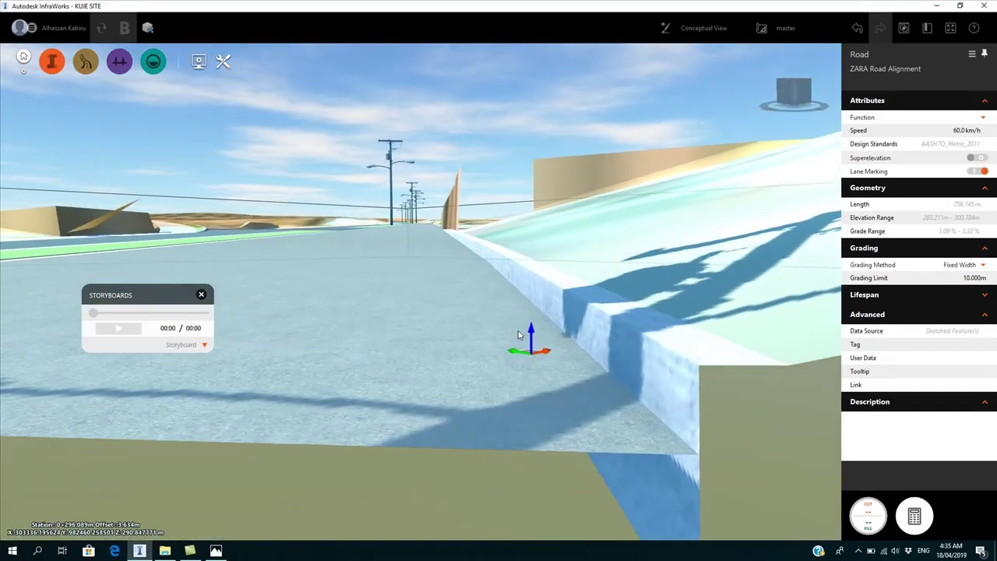
left_click_drag(581, 382, 634, 356)
- Extend the curb's end grip to the end of the road with the Align to option
left_click(592, 253)
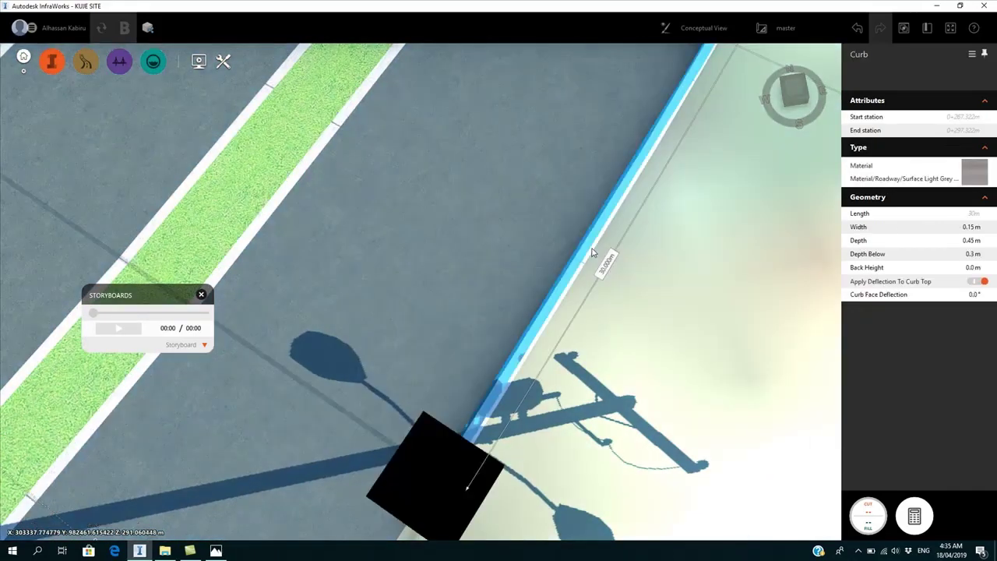
right_click(592, 253)
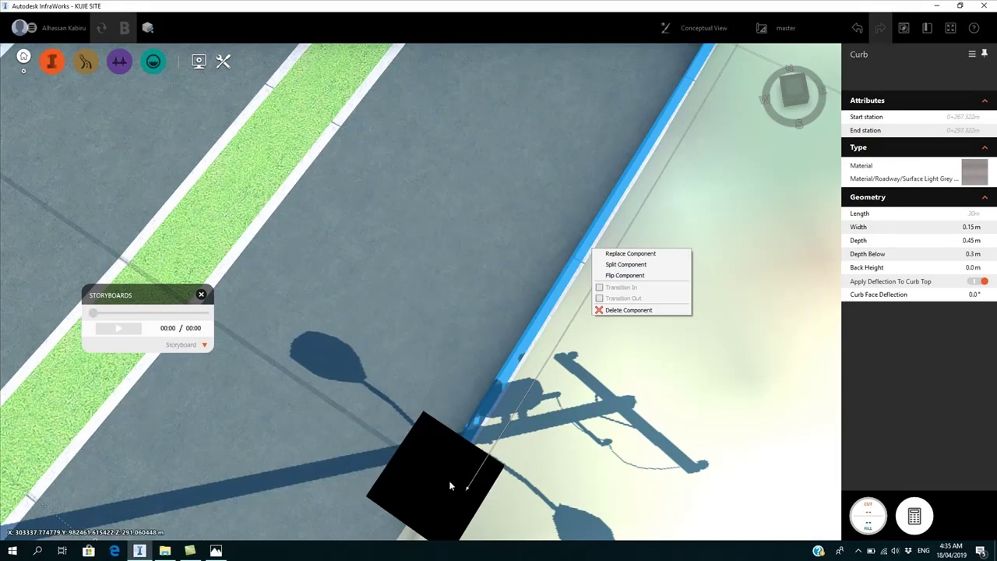
middle_click_drag(490, 418, 530, 172)
left_click(489, 309)
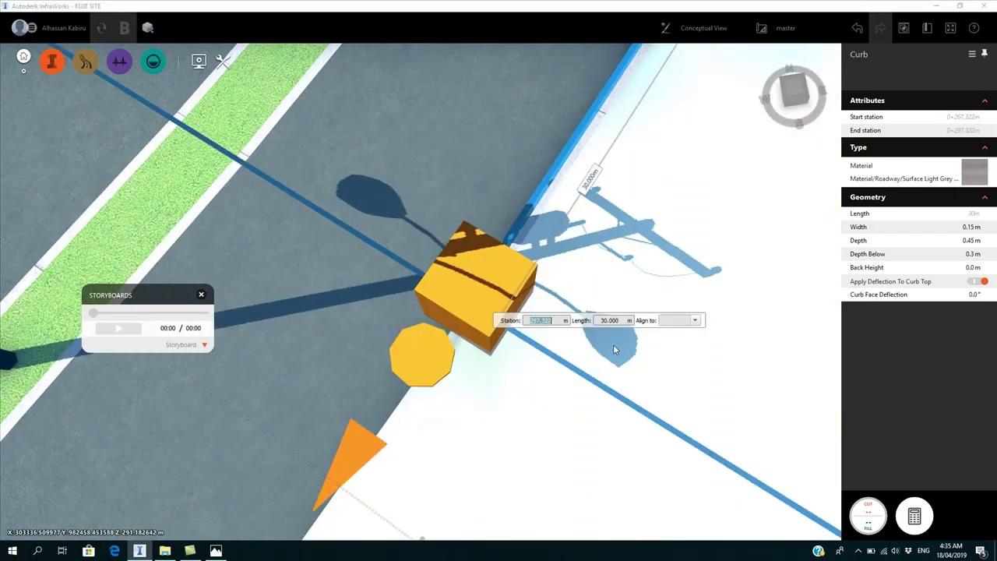
left_click(694, 319)
left_click(679, 332)
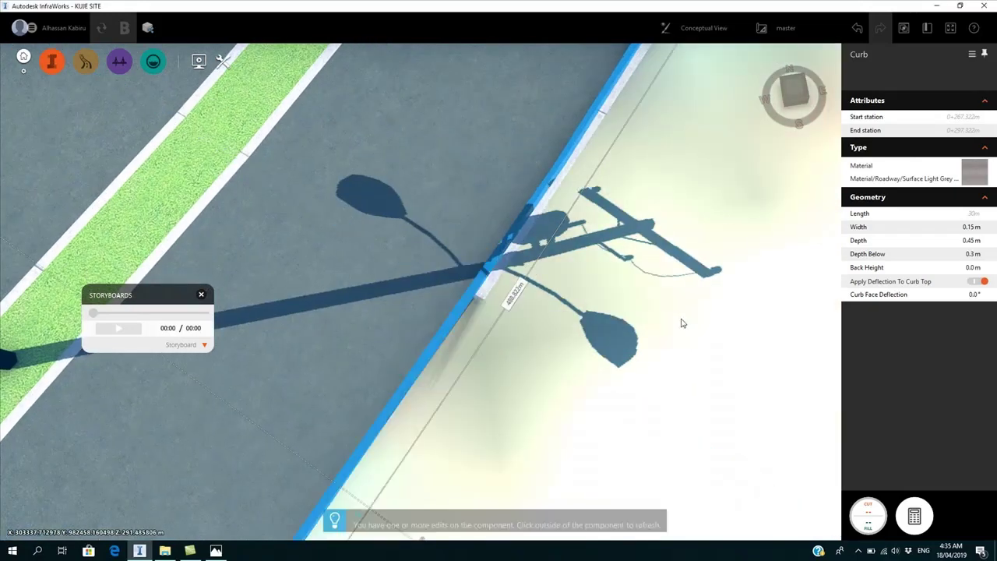
- Extend the curb's start grip near the junction to the beginning of the road with the Align to option
scroll(690, 272, "down", 6)
middle_click_drag(729, 127, 573, 445)
middle_click_drag(630, 330, 527, 467)
middle_click_drag(597, 306, 469, 497)
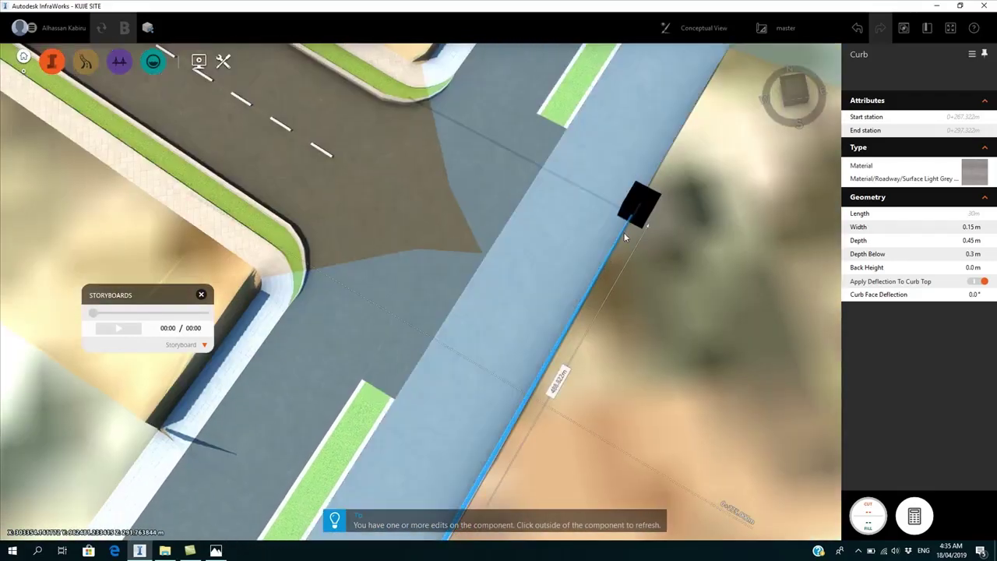
left_click(647, 211)
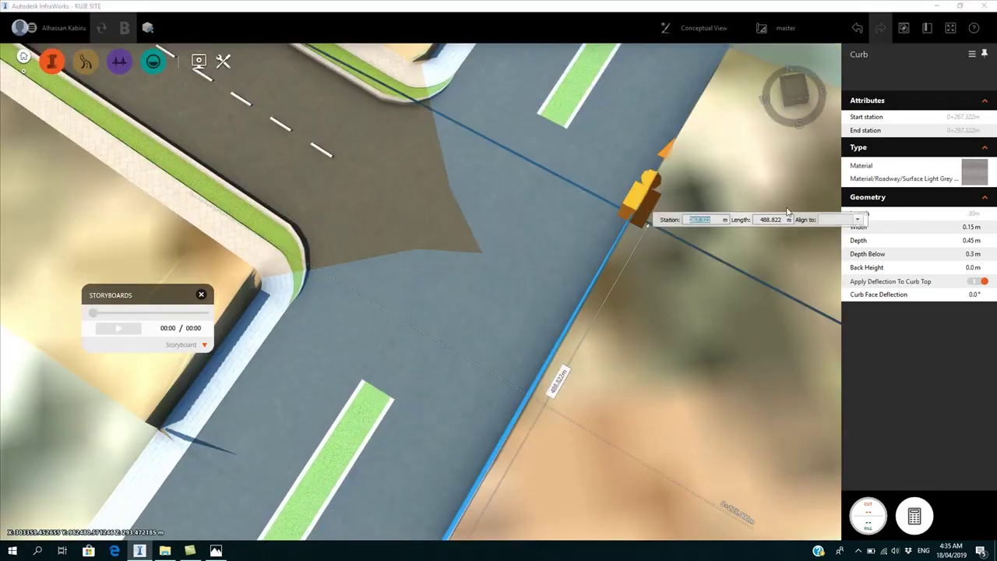
left_click(860, 220)
left_click(826, 238)
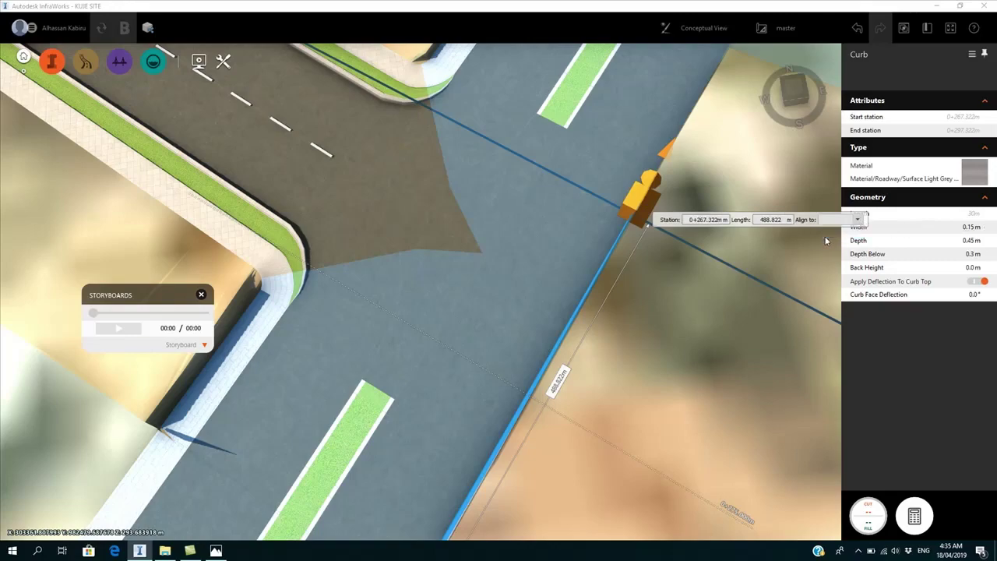
- Examine the extended curb along the road's outer edge from above and from road level
scroll(581, 314, "down", 2)
left_click_drag(613, 366, 655, 213)
scroll(526, 425, "up", 5)
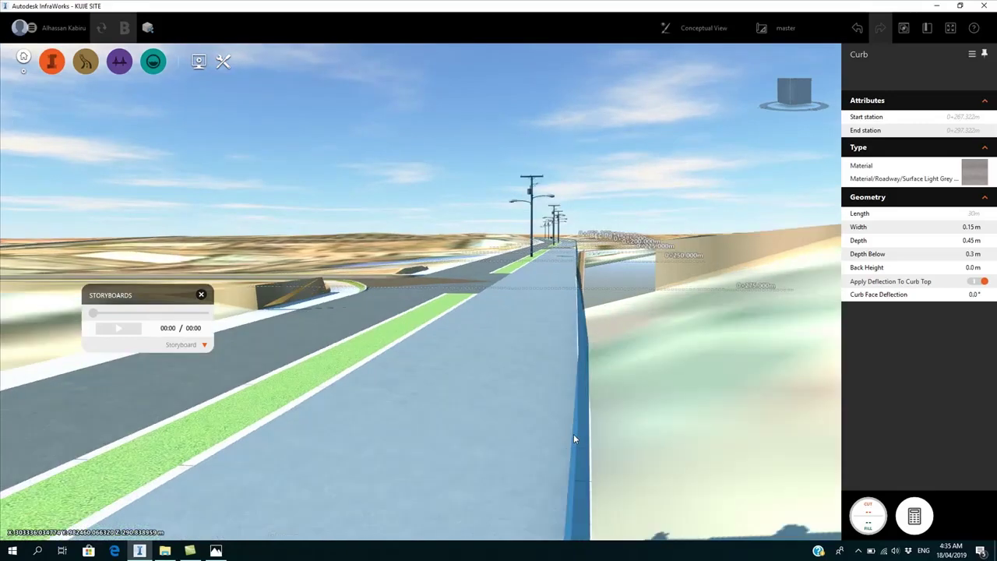
scroll(520, 458, "down", 4)
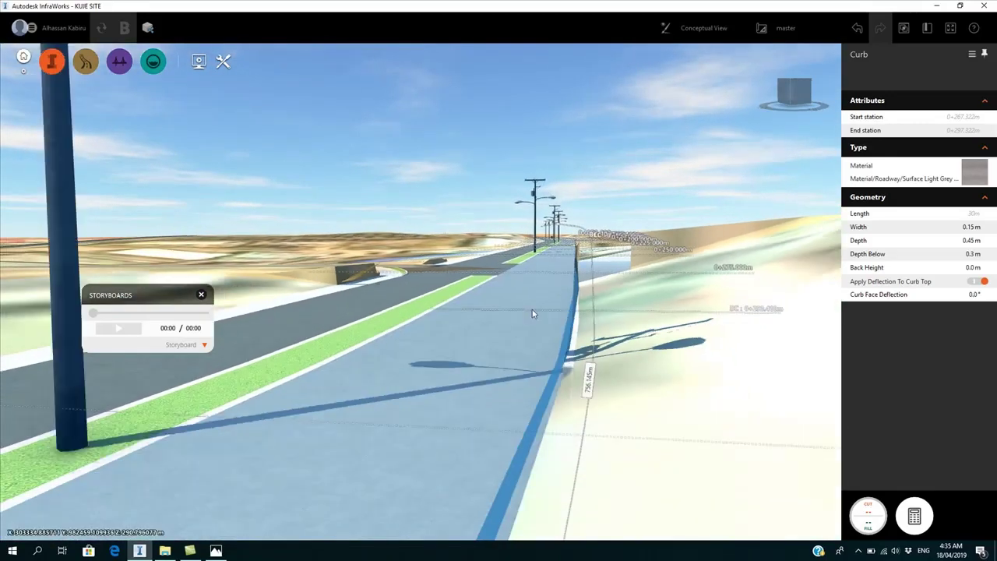
scroll(558, 397, "down", 2)
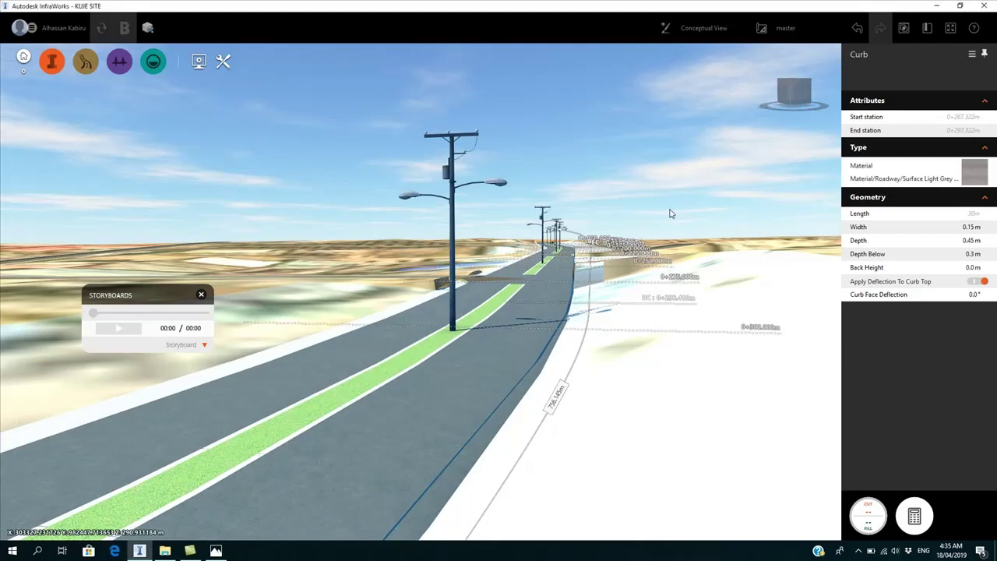
left_click_drag(675, 192, 667, 271)
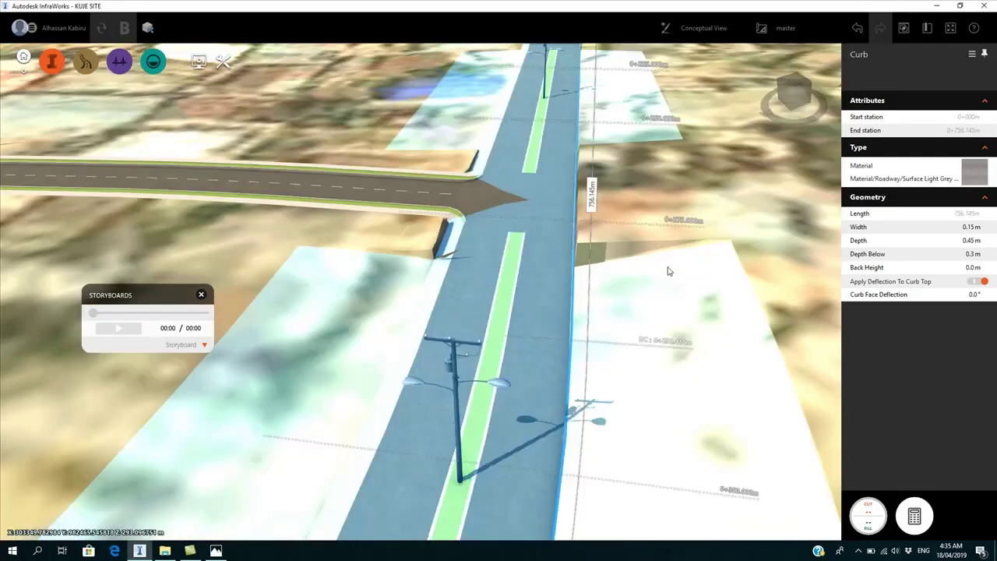
scroll(552, 445, "up", 3)
left_click_drag(559, 427, 558, 379)
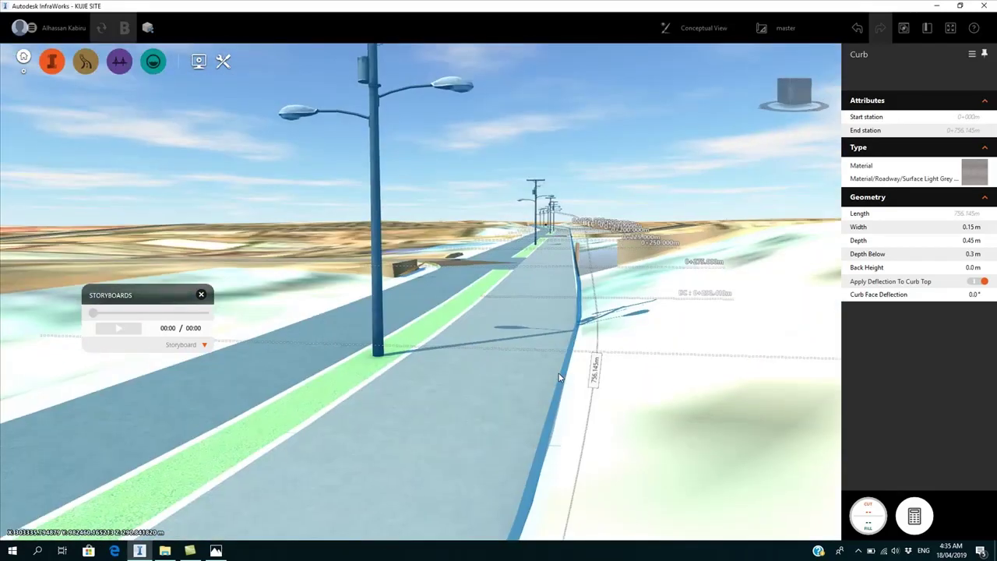
scroll(529, 449, "up", 2)
left_click_drag(536, 449, 526, 360)
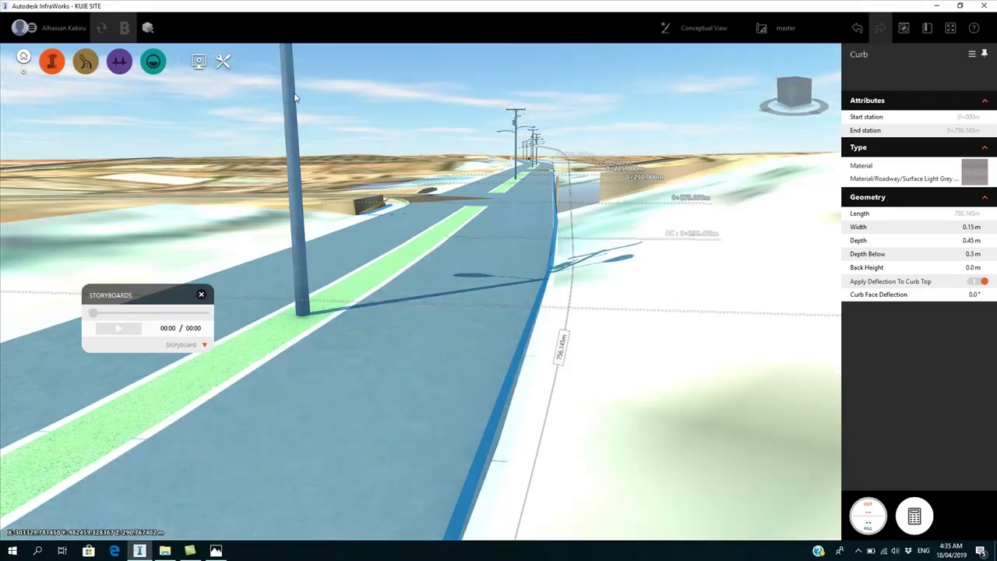
- Leave the curb's component editing and select the whole ZARA Road Alignment near the side-road junction
left_click_drag(435, 248, 477, 375)
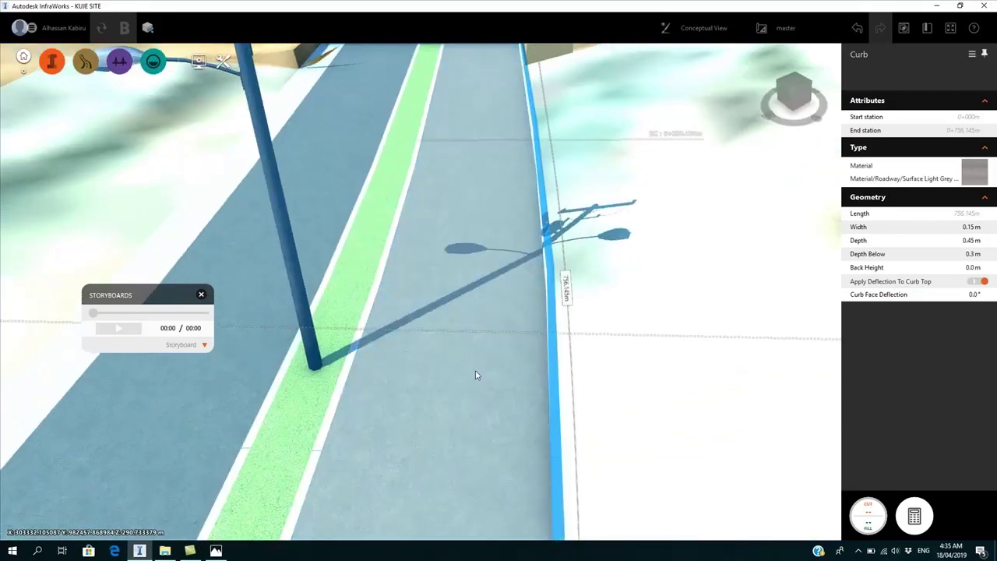
left_click(471, 385)
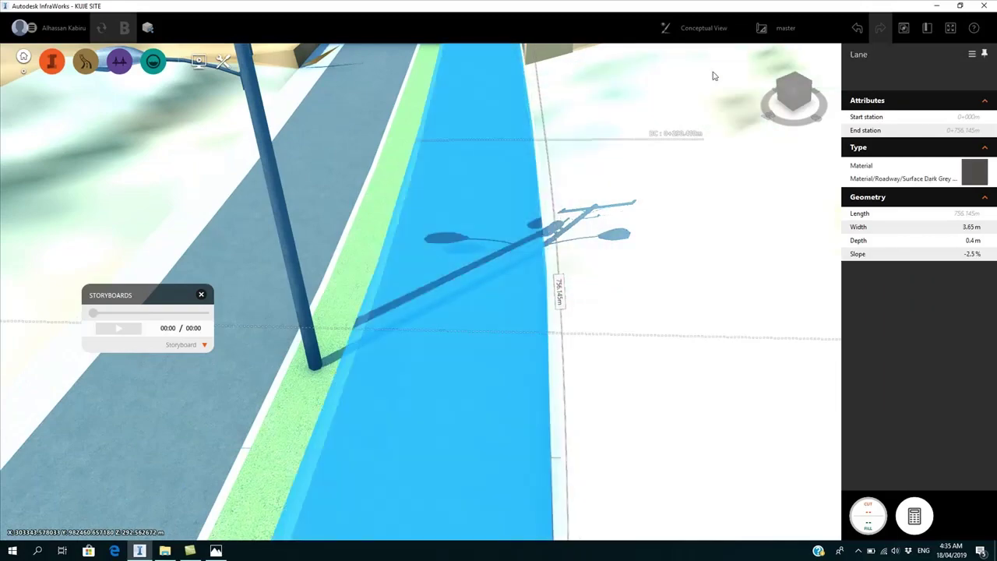
double_click(714, 71)
left_click_drag(356, 257, 352, 345)
scroll(352, 348, "down", 3)
left_click(401, 211)
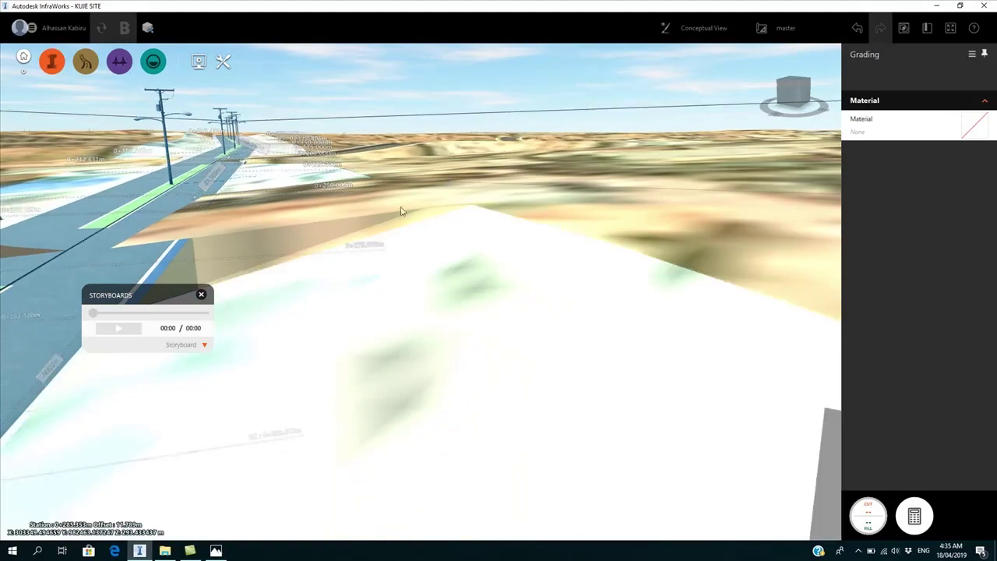
middle_click_drag(413, 276, 316, 362)
left_click(218, 392)
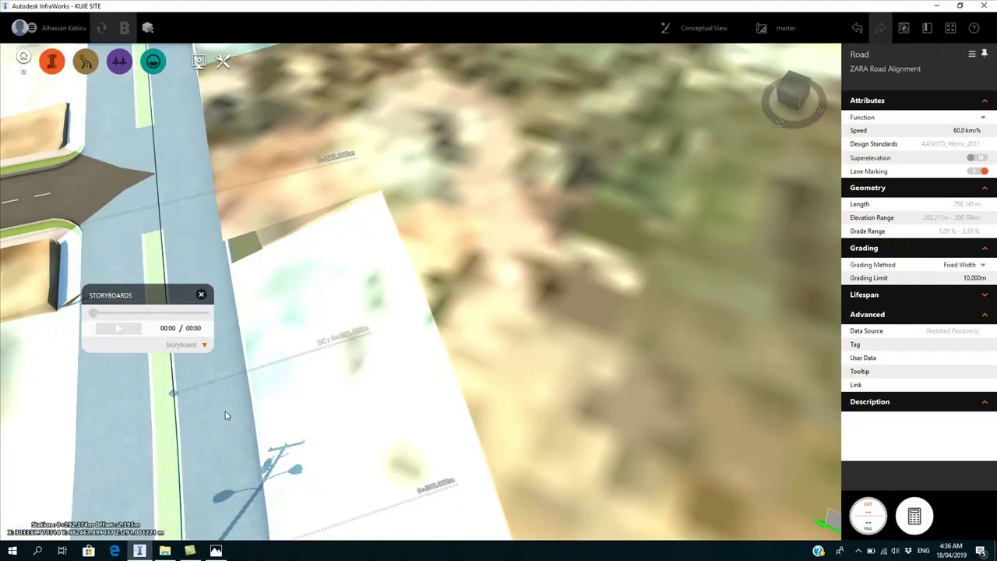
- Insert a Sidewalk road component along the outer side of the curb, just past the side-road junction
right_click(226, 415)
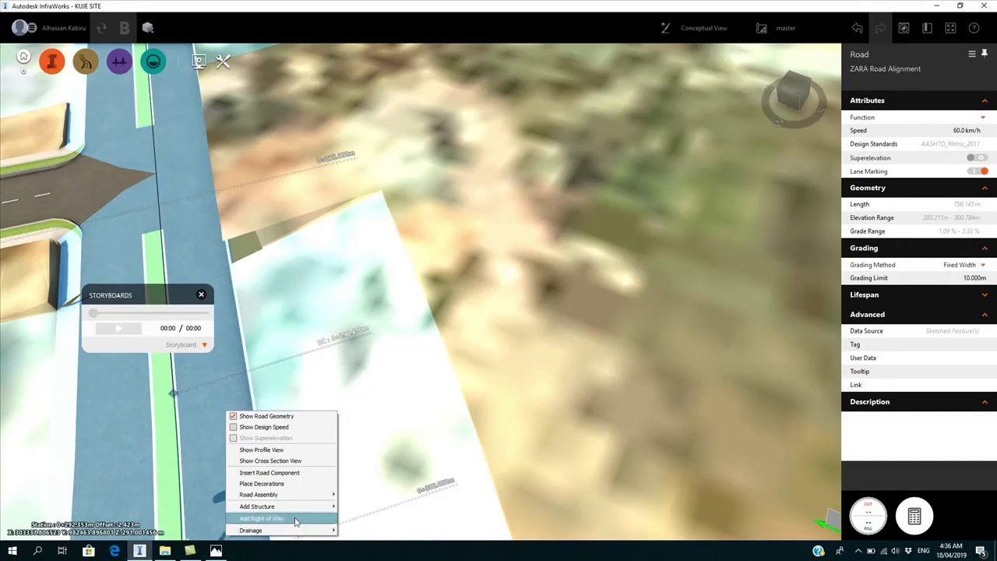
mouse_move(296, 507)
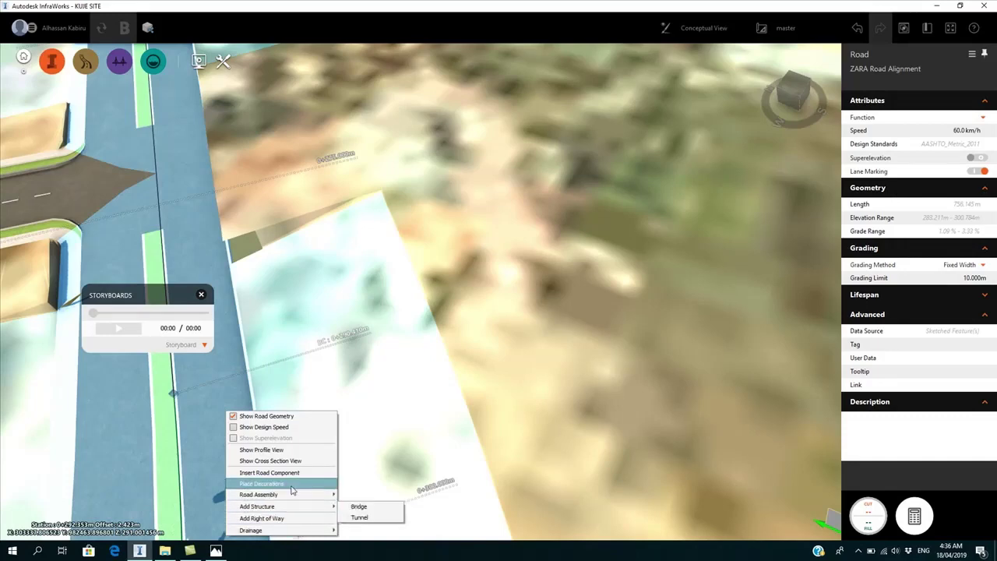
left_click(296, 474)
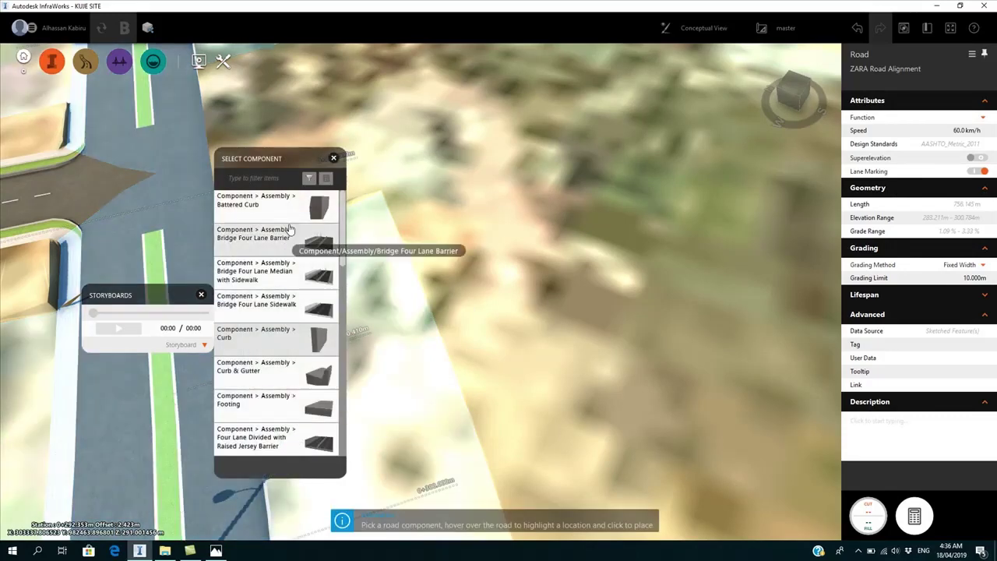
scroll(296, 351, "down", 3)
scroll(267, 288, "down", 5)
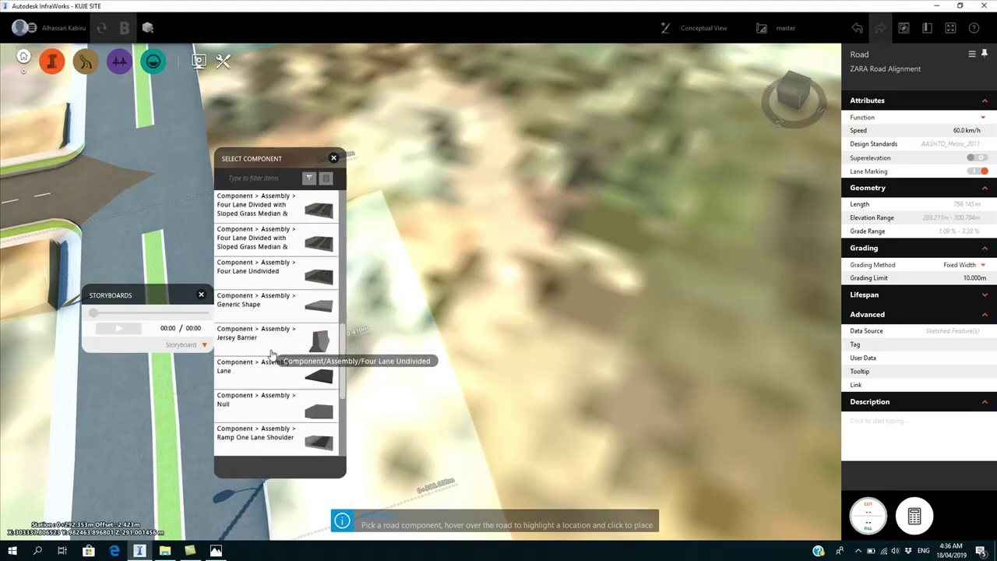
scroll(272, 347, "down", 5)
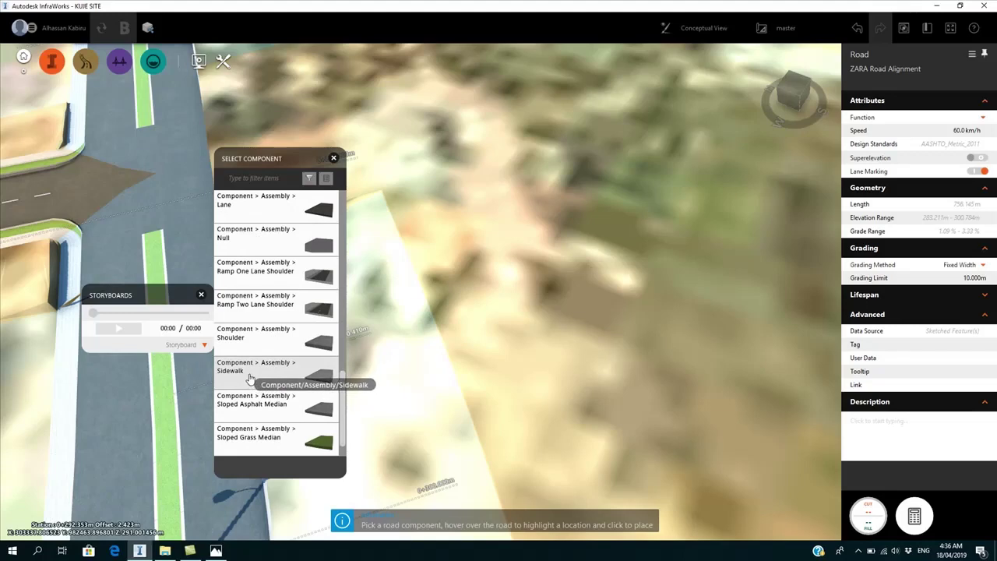
left_click(248, 380)
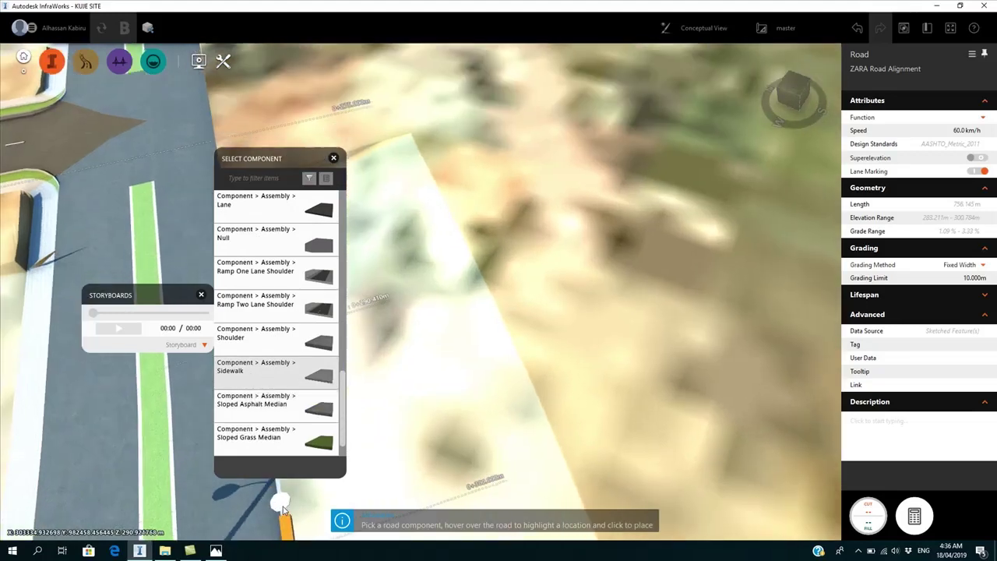
left_click(284, 508)
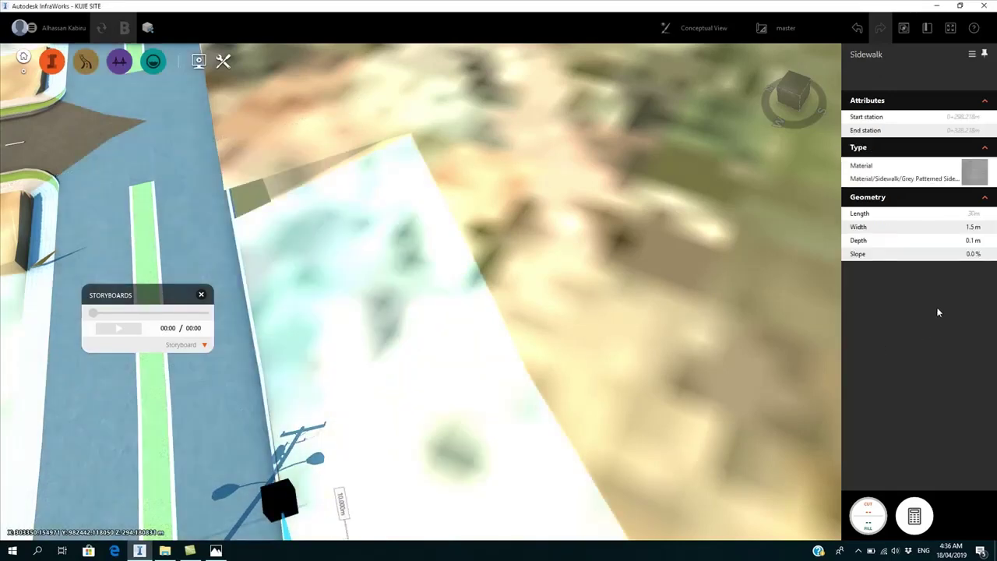
- Set the new sidewalk's width to 1.2 m and its depth to 0.3 m
left_click(975, 227)
left_click(985, 226)
type("1.2")
key("Return")
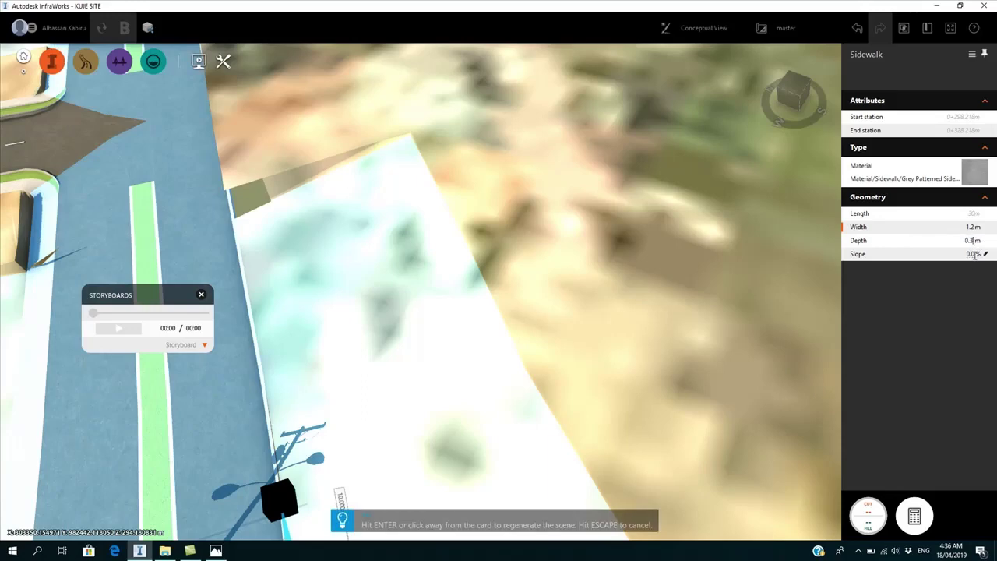
left_click(795, 335)
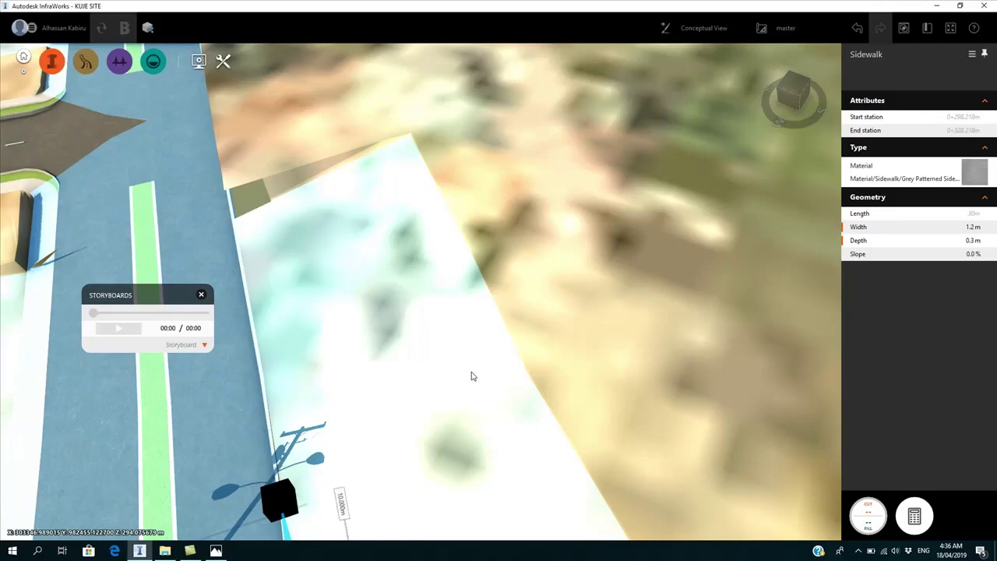
- Extend the sidewalk's end grip to the end of the road with the Align to option
scroll(537, 333, "down", 2)
scroll(539, 335, "down", 3)
middle_click_drag(443, 317, 434, 101)
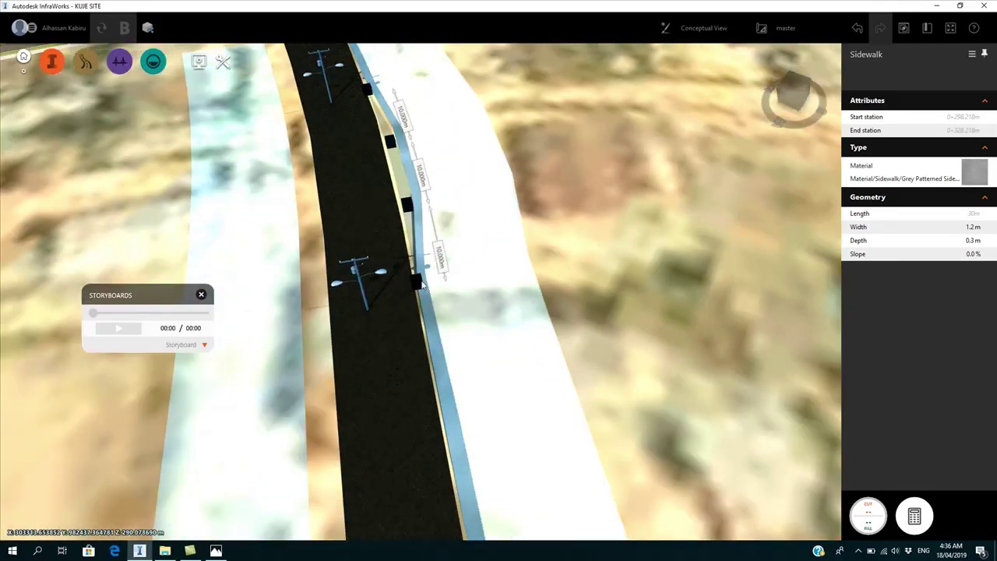
right_click(419, 283)
left_click(416, 284)
left_click_drag(418, 283, 421, 290)
left_click(629, 303)
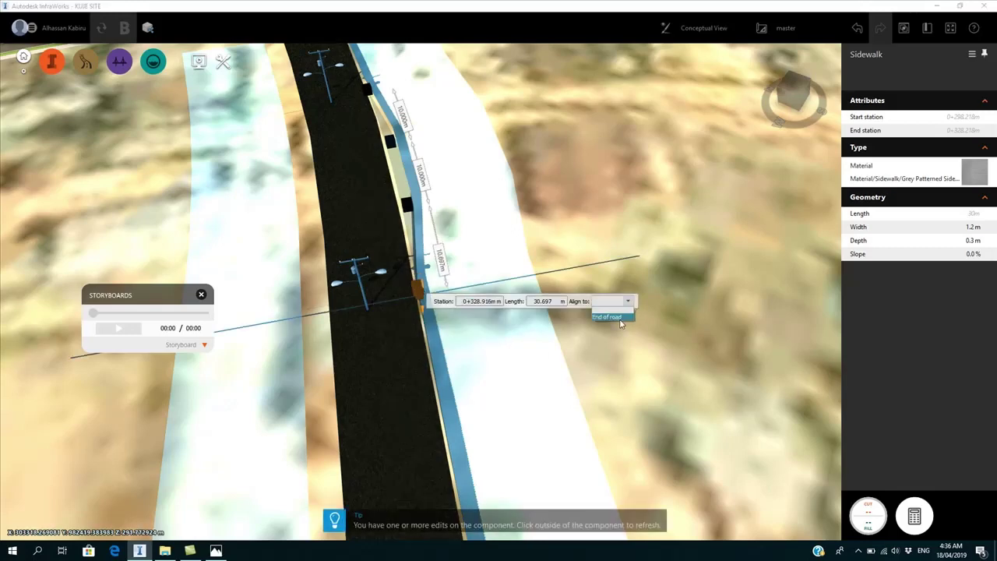
left_click(620, 317)
- Extend the sidewalk's start grip near the junction to the beginning of the road with the Align to option and regenerate the road
scroll(543, 210, "down", 2)
middle_click_drag(447, 122, 474, 299)
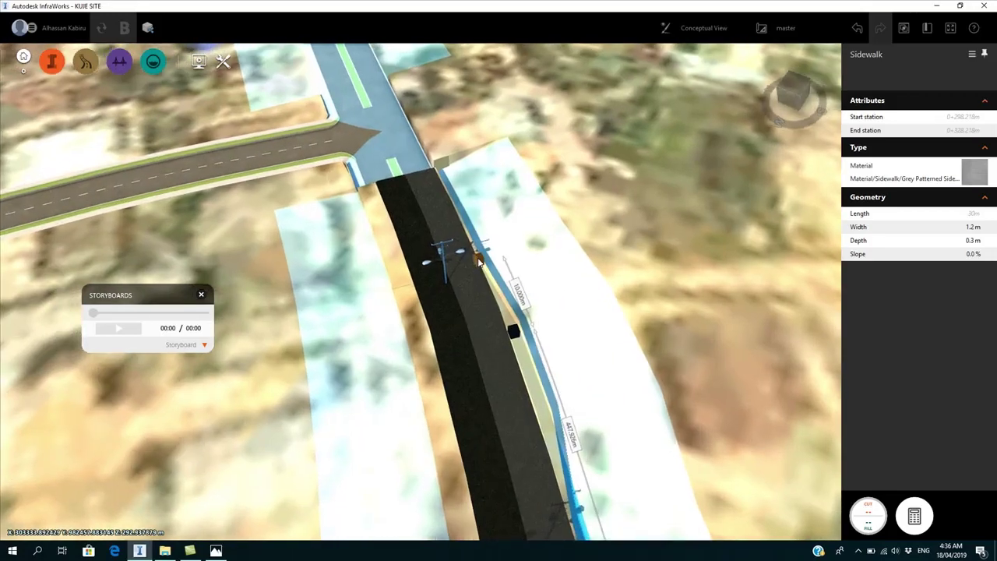
left_click_drag(479, 261, 489, 273)
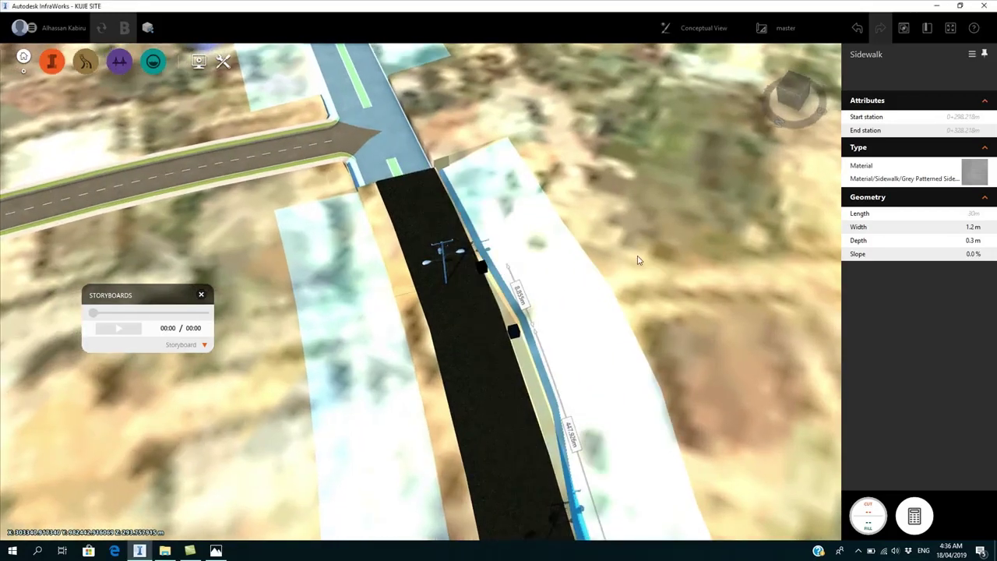
left_click(489, 274)
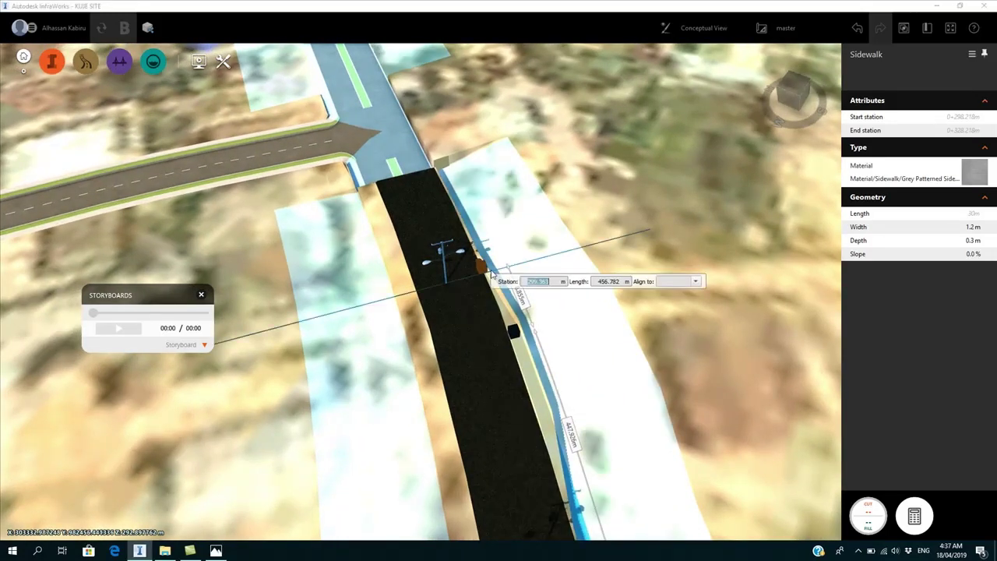
left_click(697, 282)
left_click(674, 298)
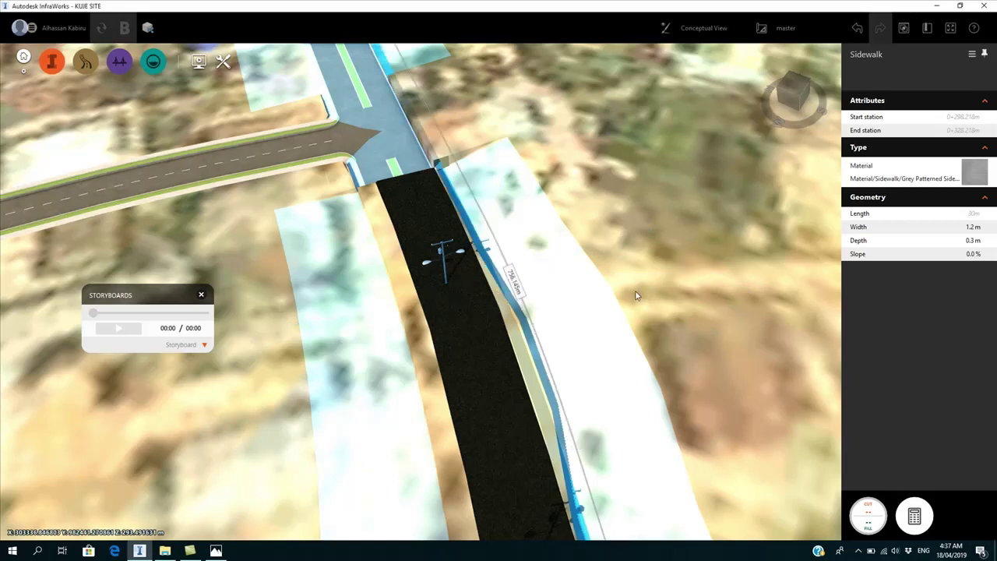
scroll(636, 296, "down", 1)
left_click(327, 345)
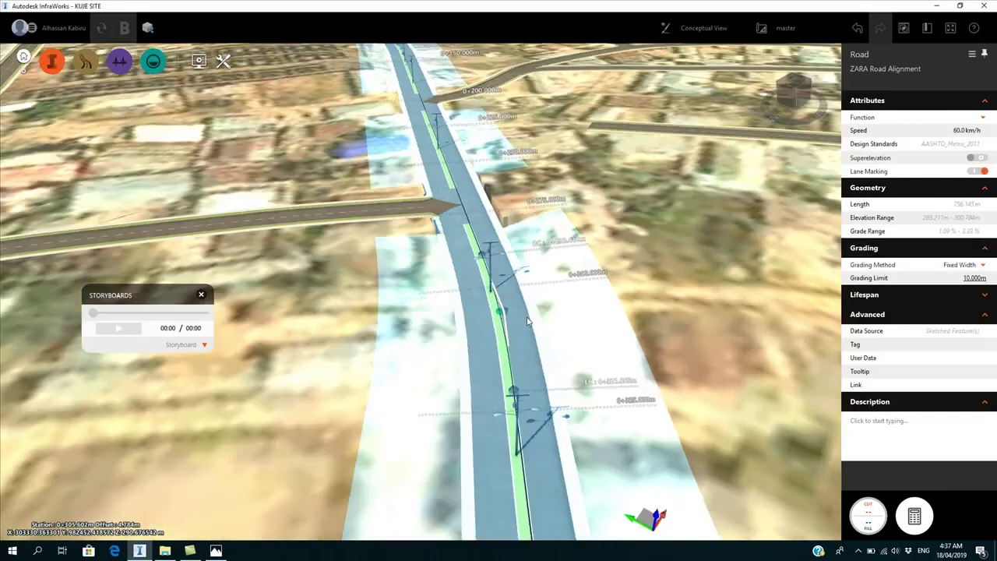
- Clear the road selection and examine the new sidewalk along the road's outer edge from above
scroll(527, 366, "up", 4)
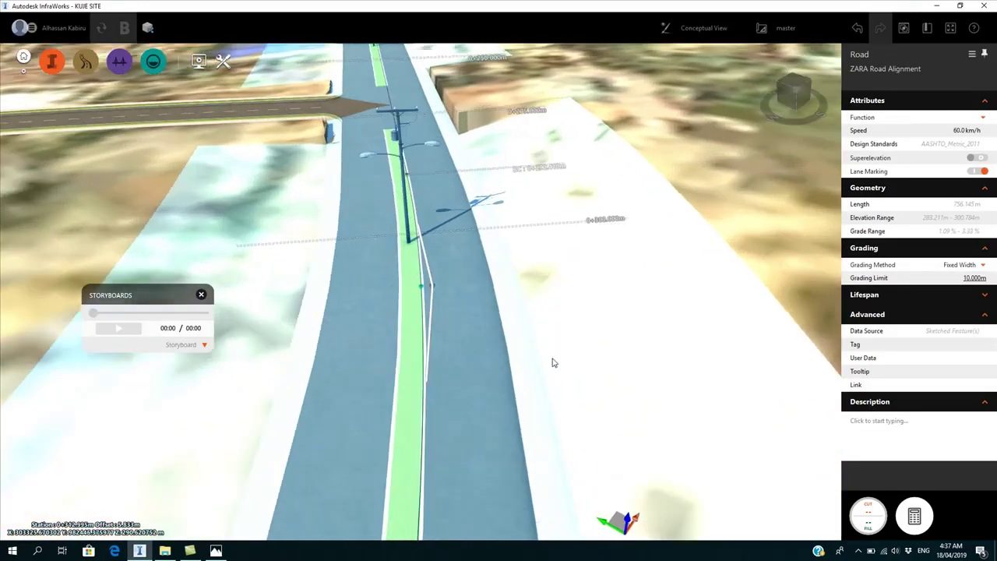
double_click(711, 174)
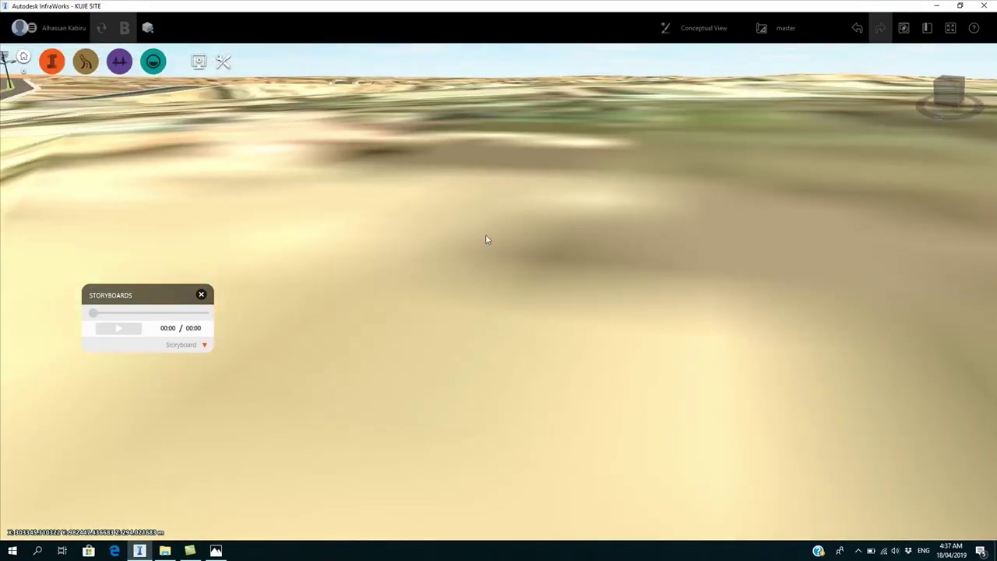
scroll(514, 256, "down", 6)
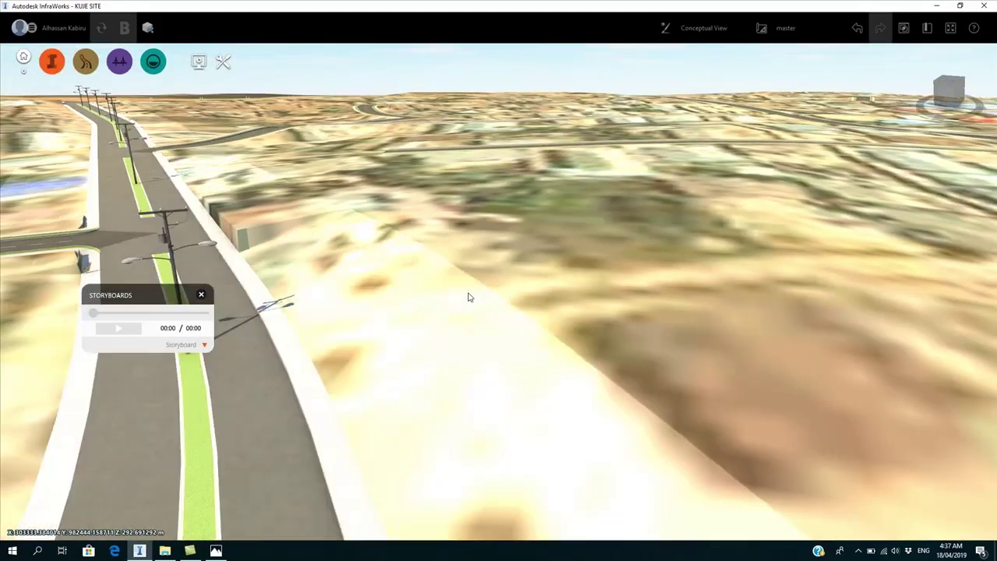
middle_click_drag(469, 296, 452, 226)
middle_click_drag(422, 323, 420, 218)
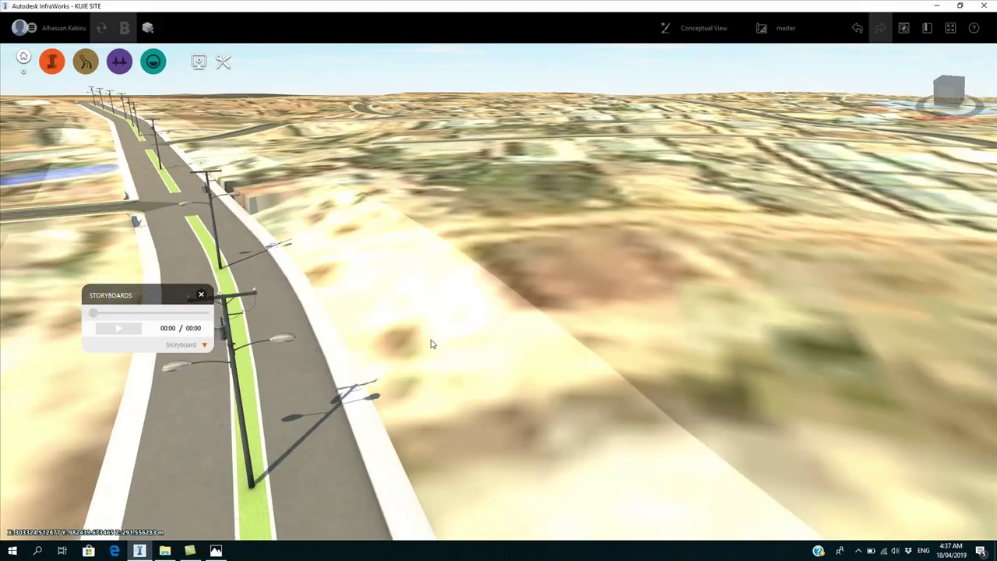
middle_click_drag(431, 342, 393, 187)
middle_click_drag(436, 409, 392, 319)
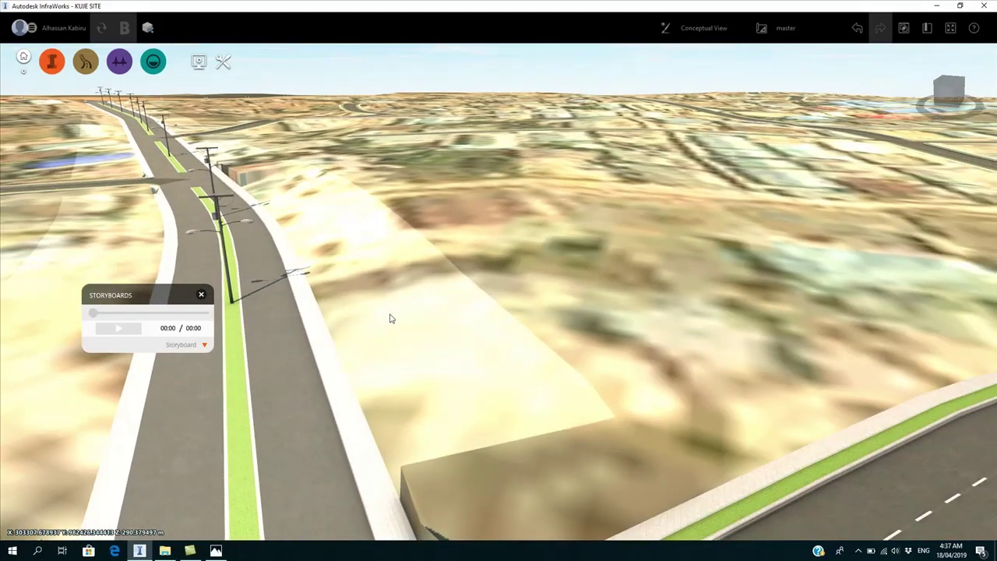
scroll(392, 318, "up", 2)
scroll(338, 361, "up", 5)
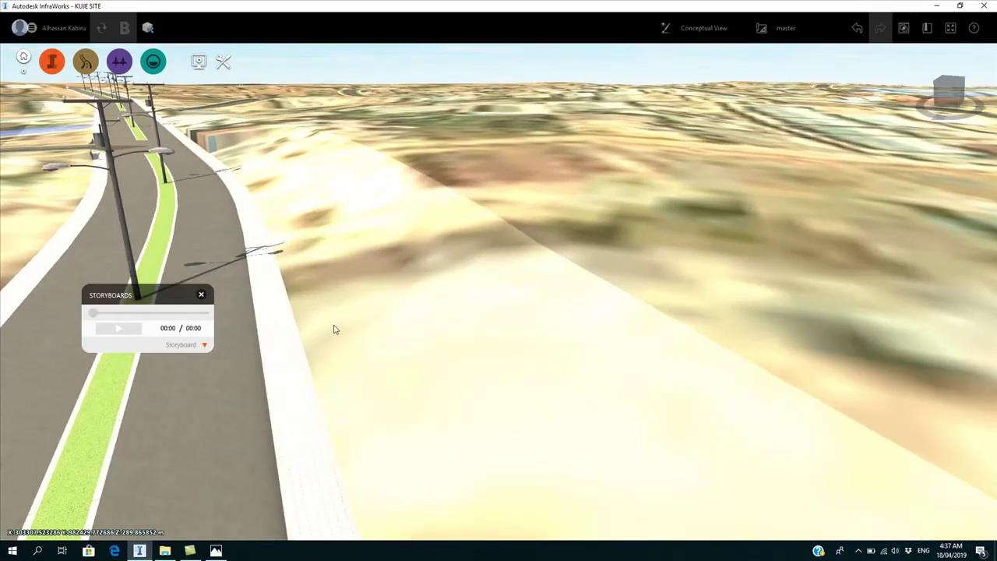
scroll(310, 345, "up", 4)
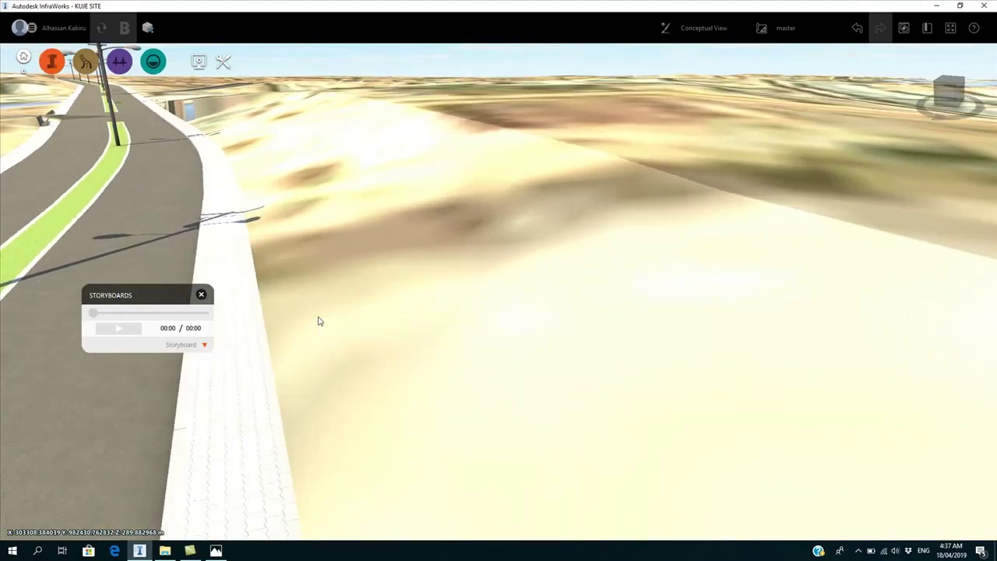
middle_click_drag(305, 148, 428, 200)
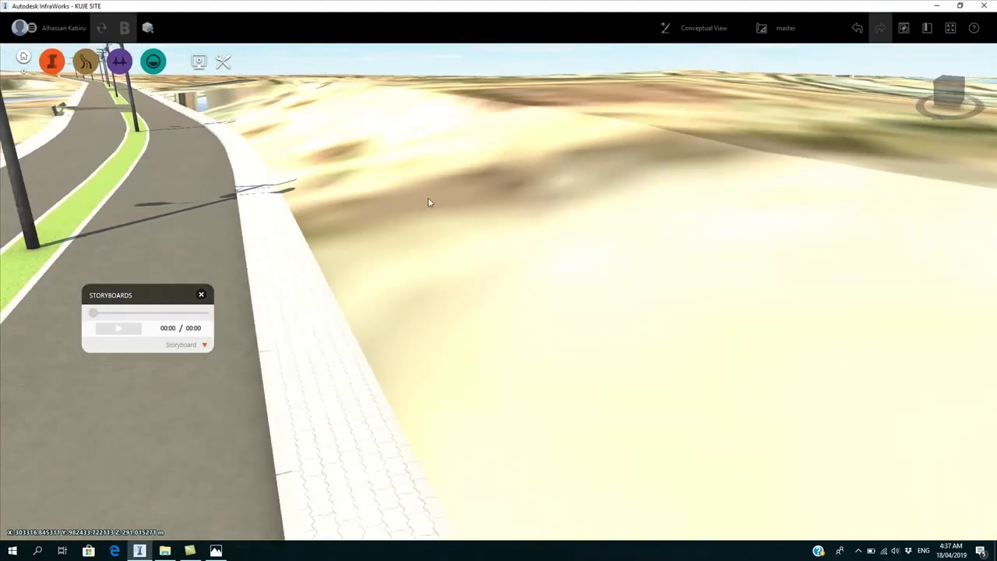
middle_click_drag(365, 245, 424, 267)
scroll(424, 269, "down", 5)
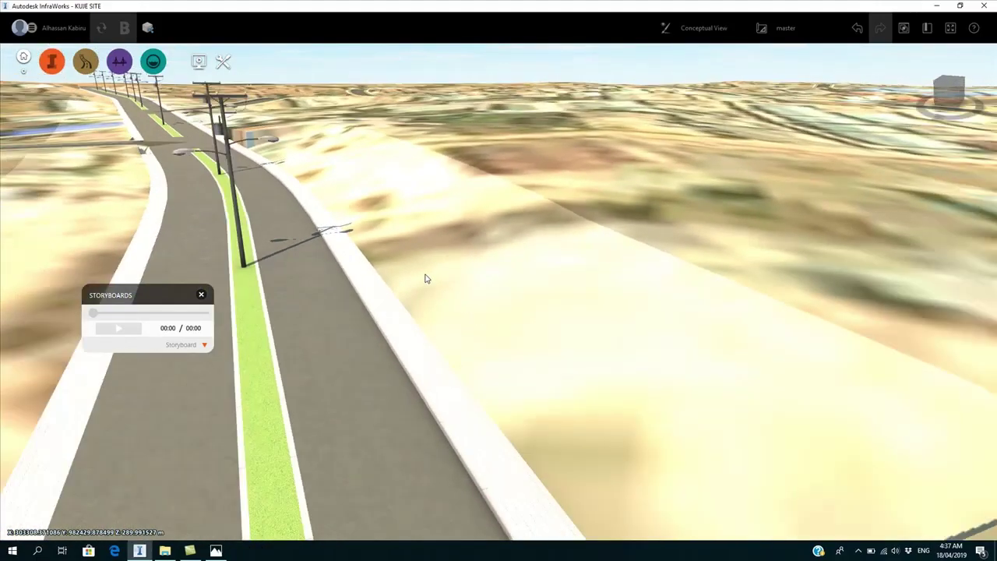
- Inspect the sidewalk's paving and its joint with the curb close up, including the cut end face
scroll(402, 420, "up", 6)
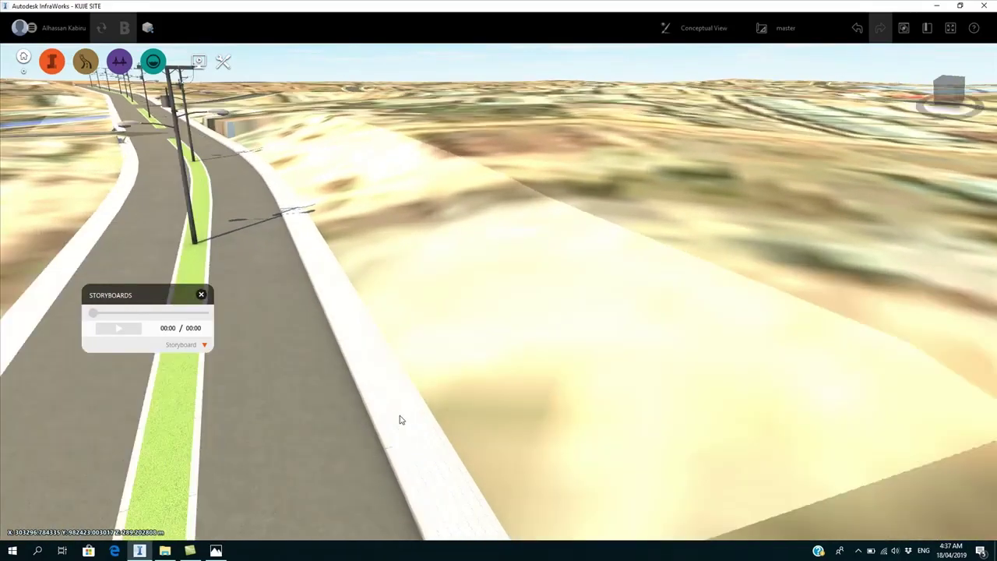
scroll(390, 412, "up", 4)
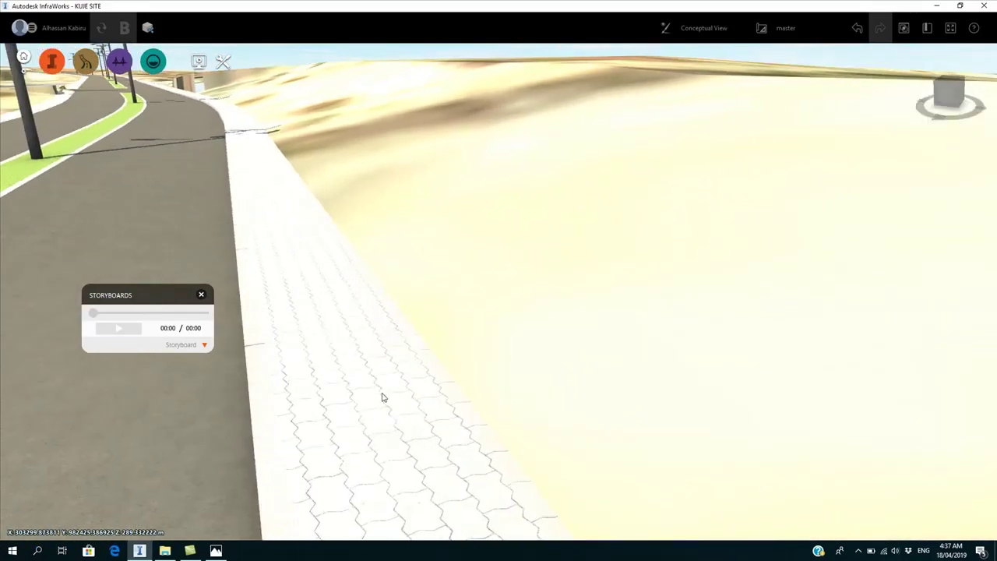
scroll(370, 390, "up", 5)
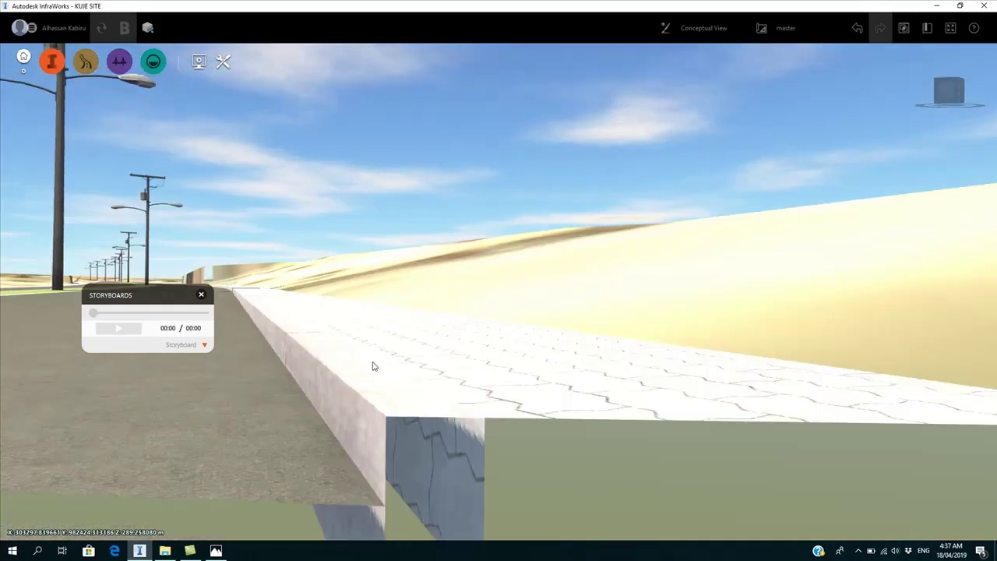
left_click_drag(393, 360, 374, 369)
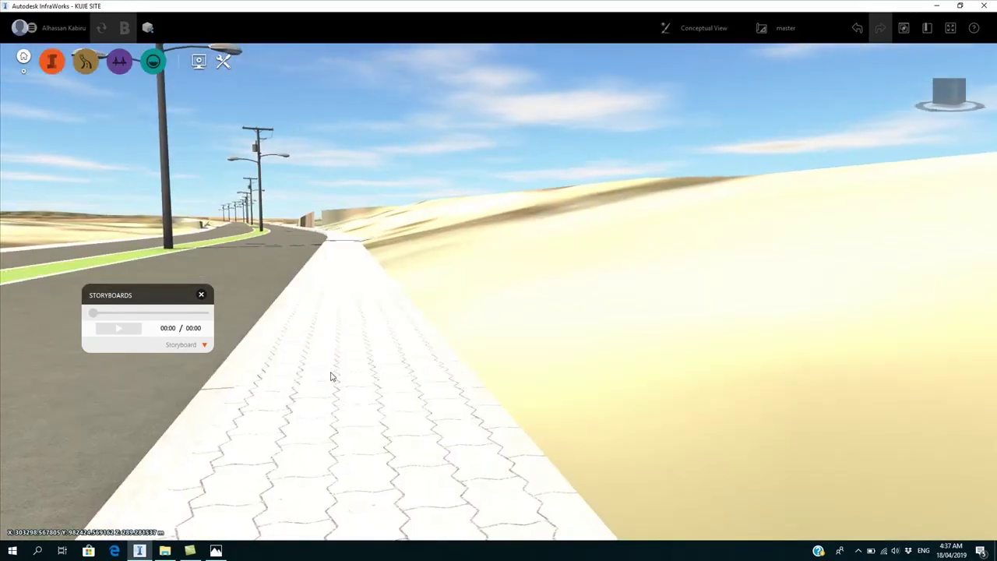
scroll(187, 450, "up", 2)
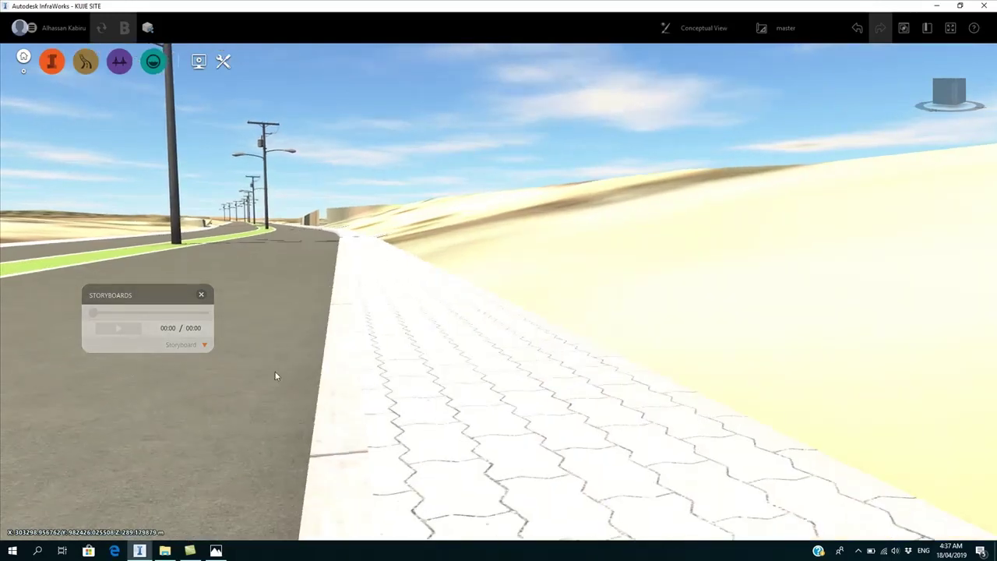
scroll(300, 326, "up", 1)
left_click_drag(466, 463, 507, 364)
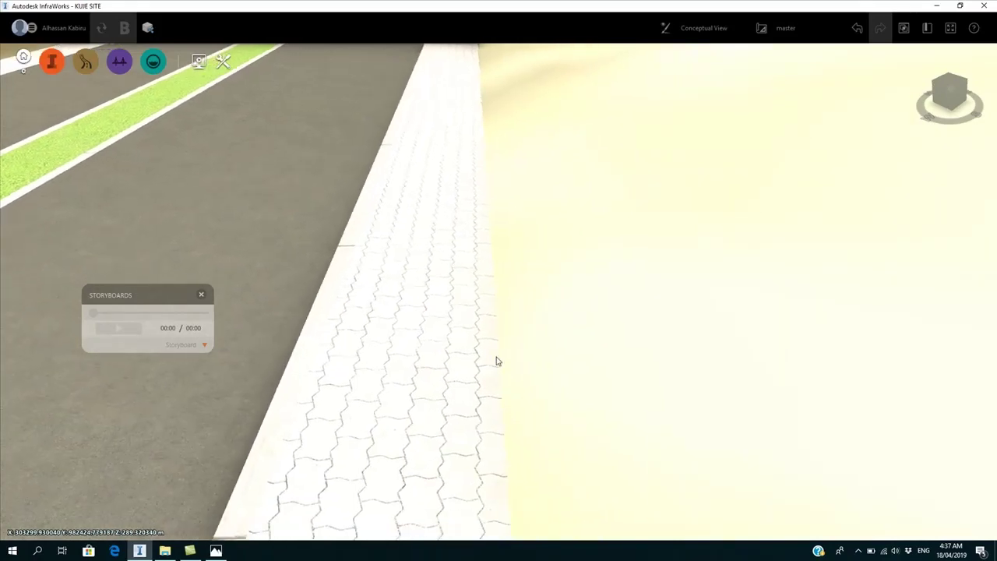
- Place a new sidewalk component on the ZARA Road Alignment along the outer edge of the existing paved sidewalk
left_click(293, 264)
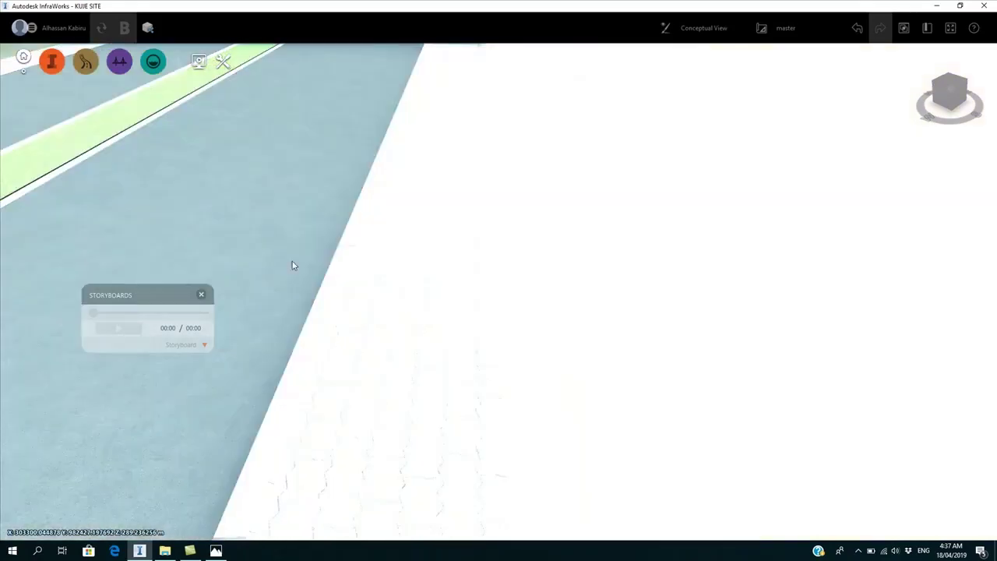
right_click(296, 261)
left_click(343, 320)
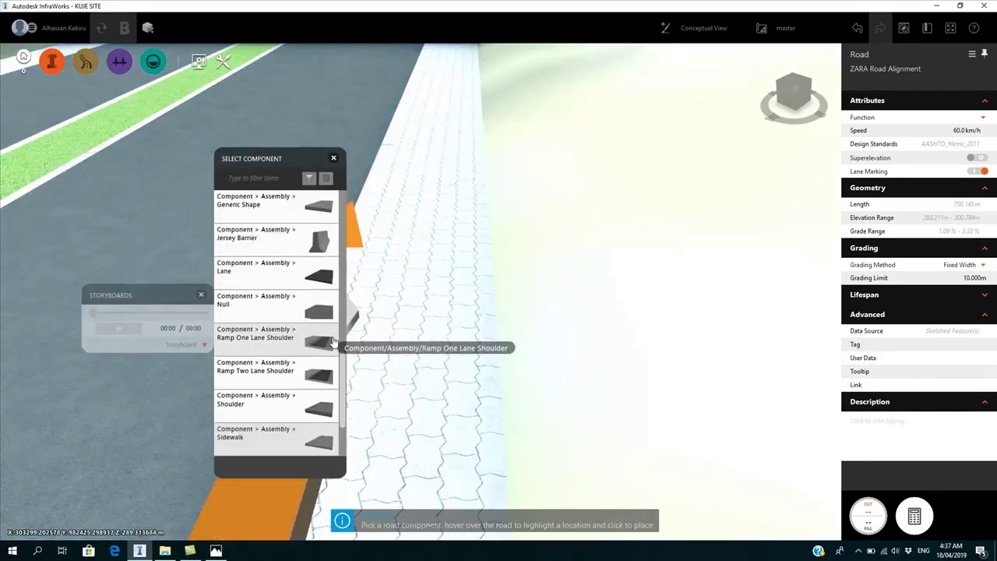
scroll(327, 345, "up", 4)
left_click_drag(345, 343, 349, 223)
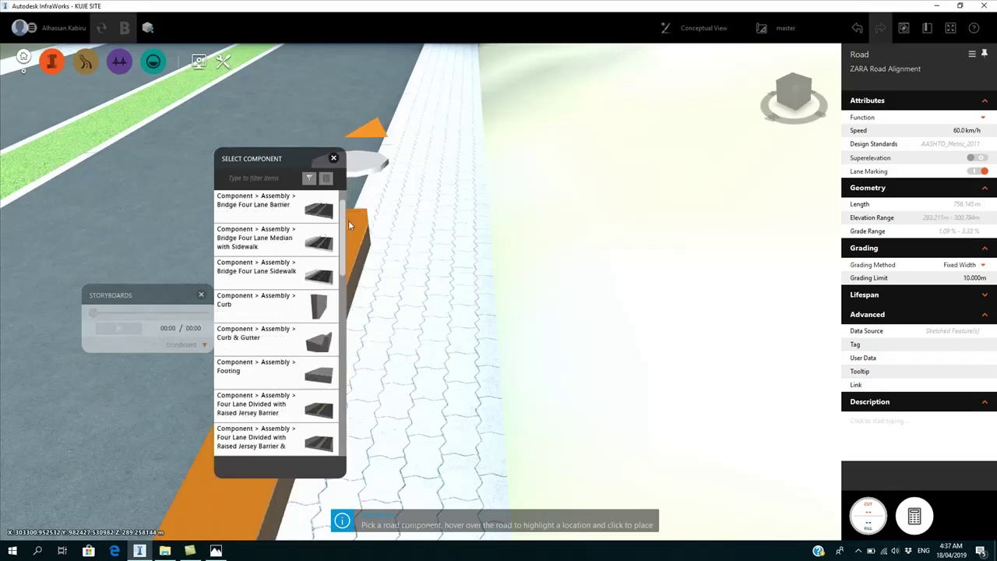
left_click(524, 336)
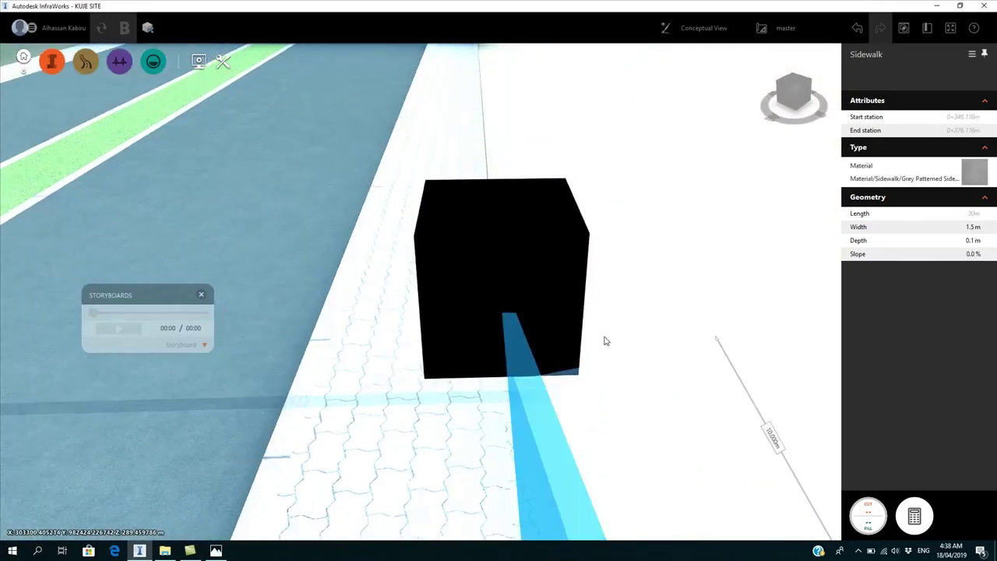
- Replace the new outer sidewalk component with the Curb style from the Component/Assembly catalog
scroll(578, 402, "down", 5)
scroll(579, 405, "down", 1)
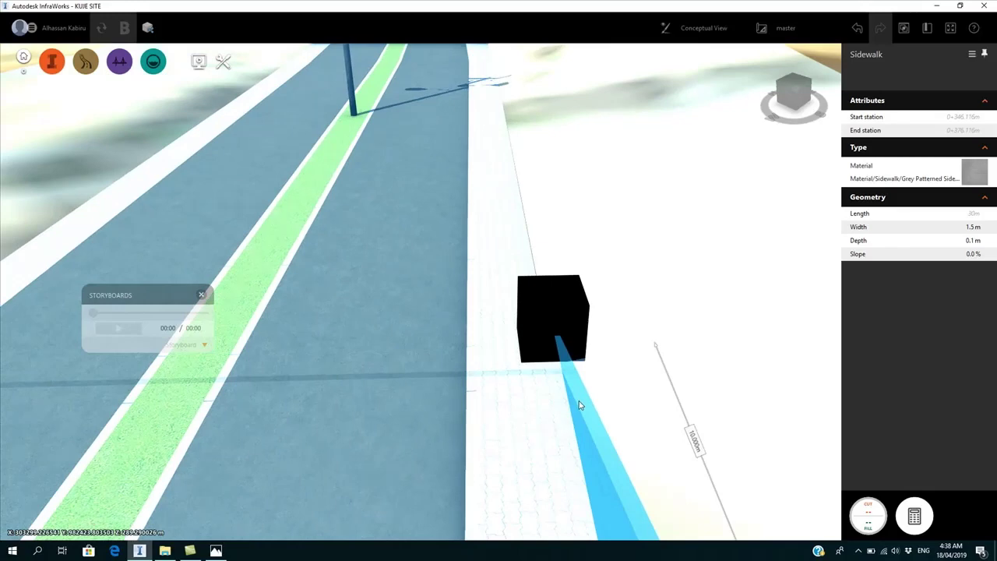
right_click(595, 465)
left_click(619, 465)
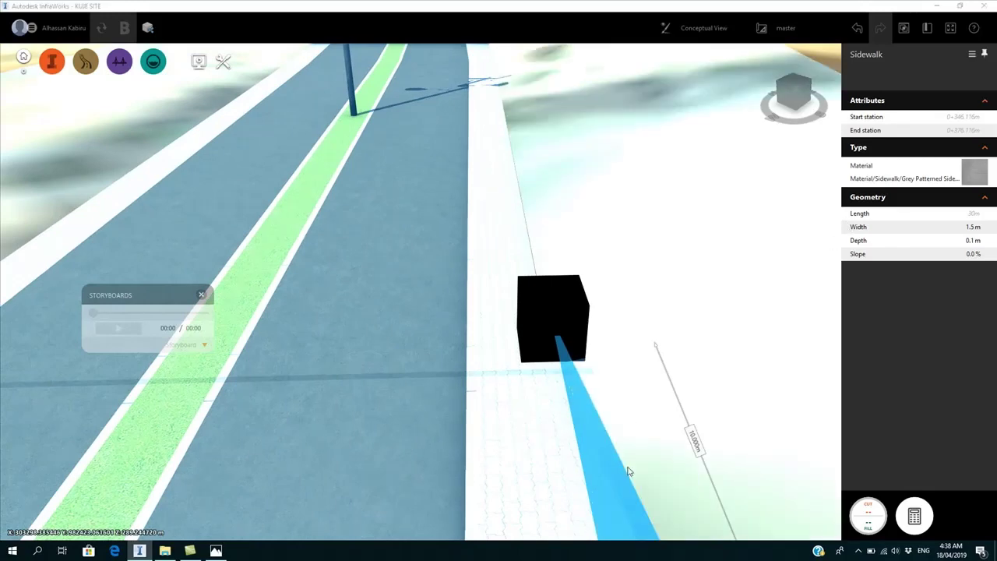
scroll(590, 296, "down", 3)
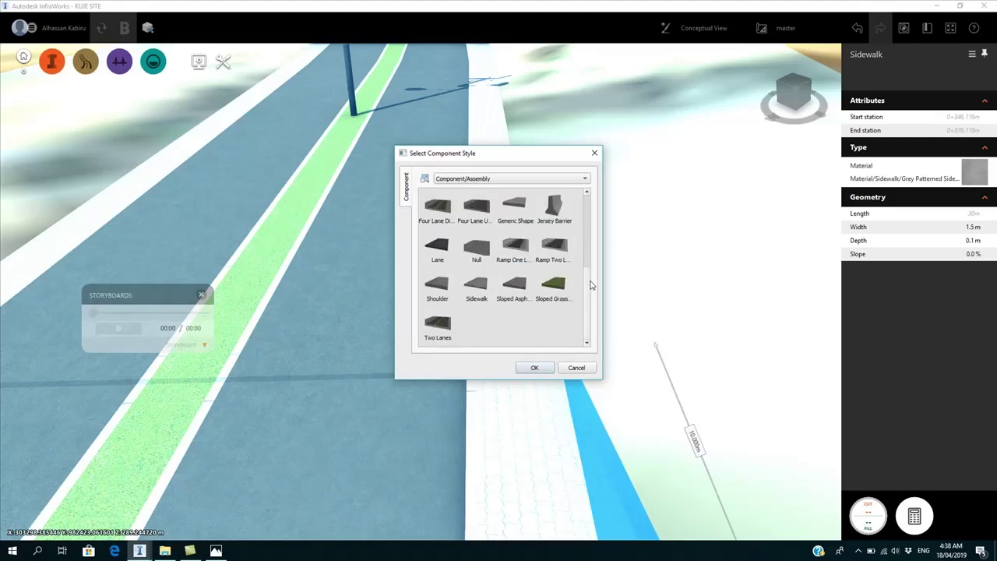
scroll(590, 226, "up", 5)
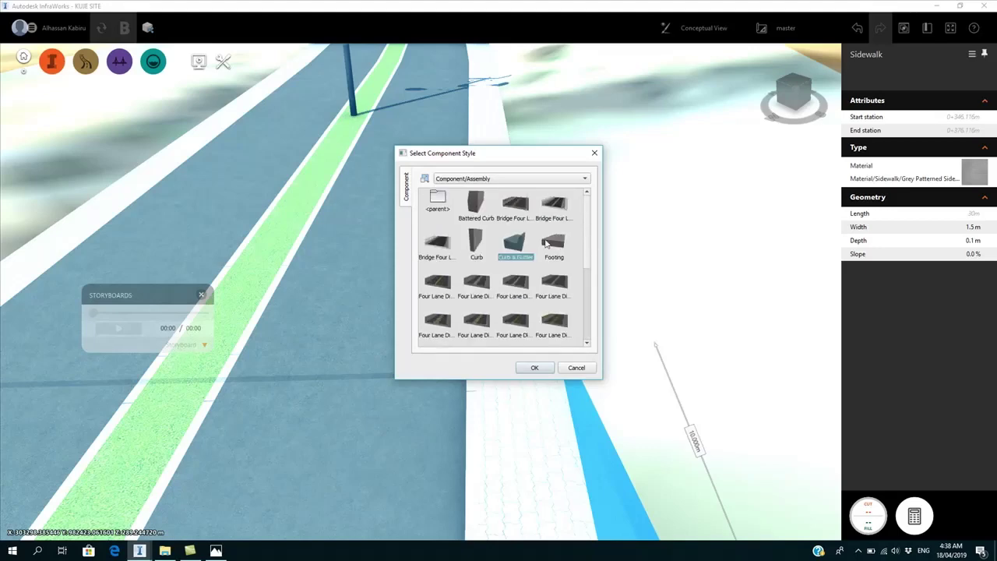
left_click(477, 245)
left_click(537, 367)
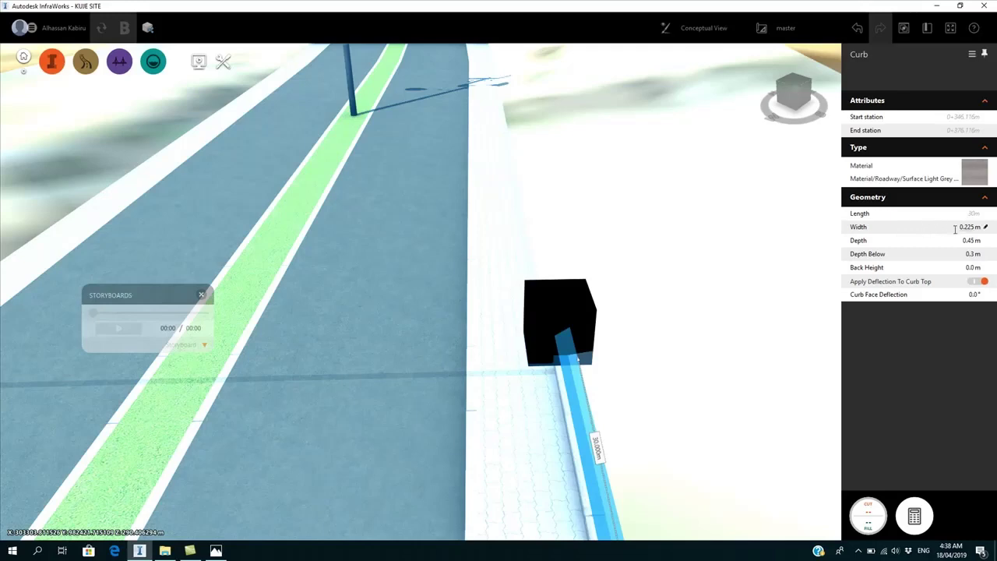
- Set the outer curb's width to 0.15 m
left_click(978, 228)
key("Return")
middle_click_drag(687, 350, 458, 331)
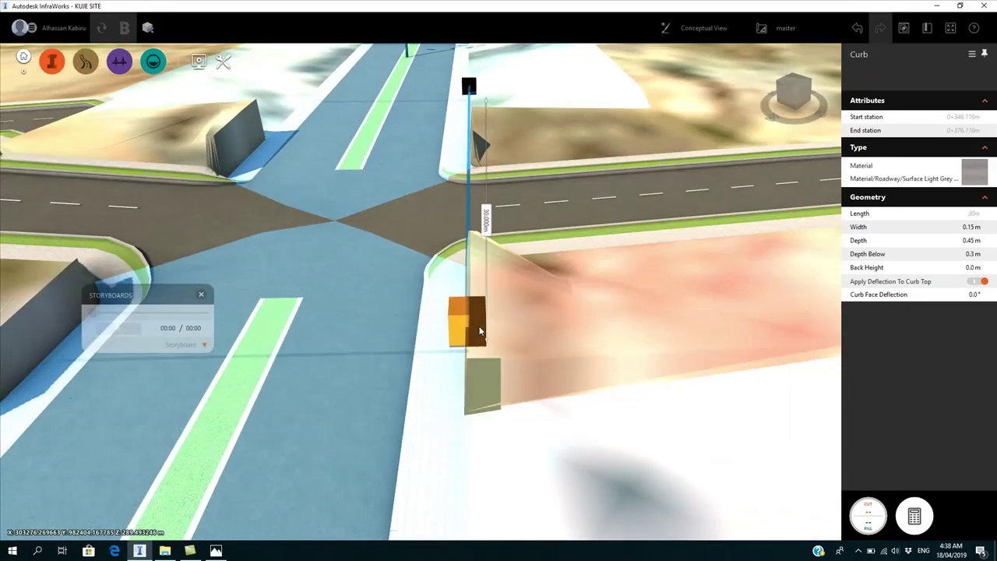
- Extend the outer curb's end grip to the end of the road with the Align to option
left_click_drag(480, 331, 669, 359)
mouse_move(474, 373)
left_mouse_down()
mouse_move(543, 395)
mouse_move(478, 388)
left_mouse_up()
double_click(469, 92)
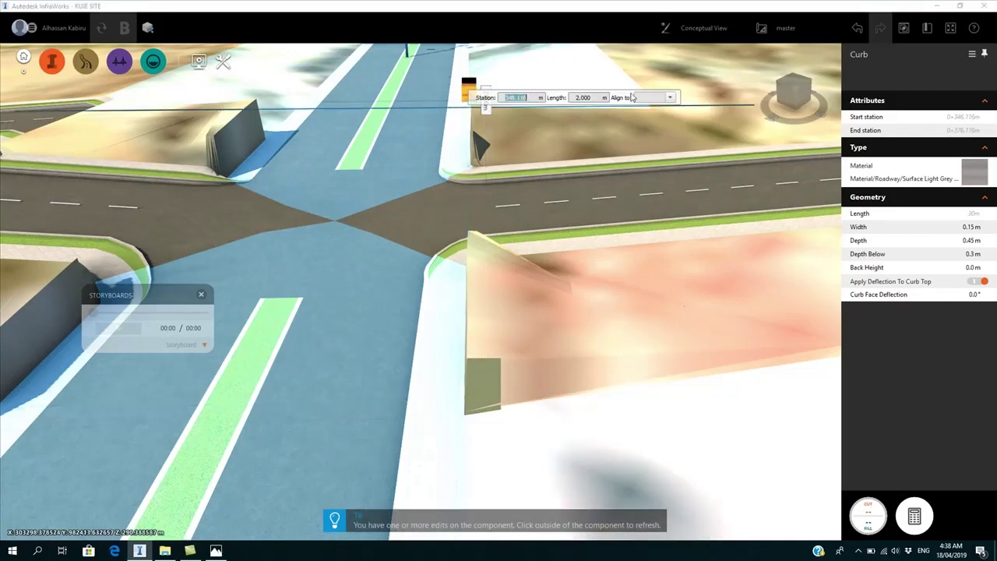
left_click(669, 99)
left_click(657, 116)
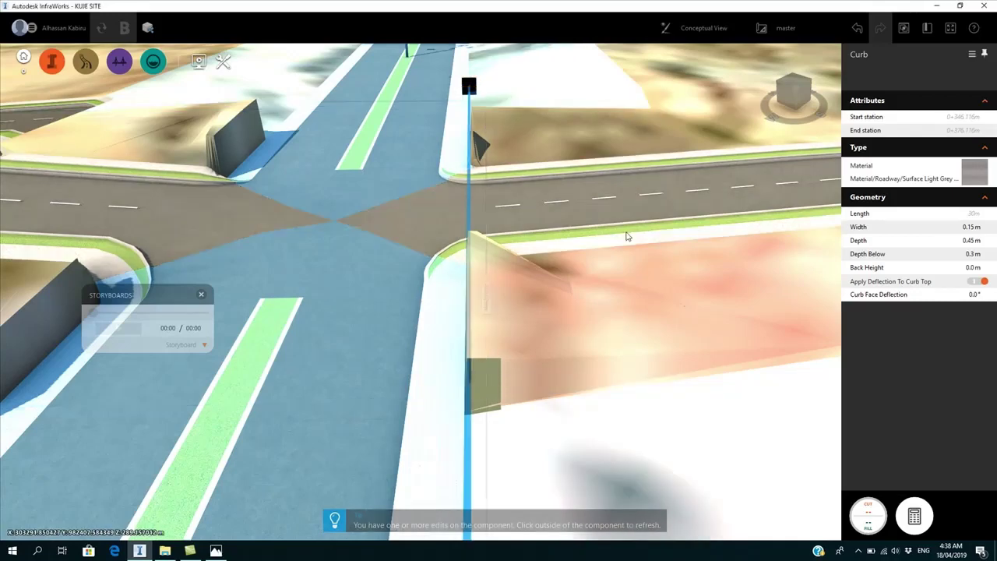
- Extend the outer curb's start grip to the beginning of the road with the Align to option and clear the selection to refresh the road
scroll(590, 246, "down", 2)
double_click(496, 127)
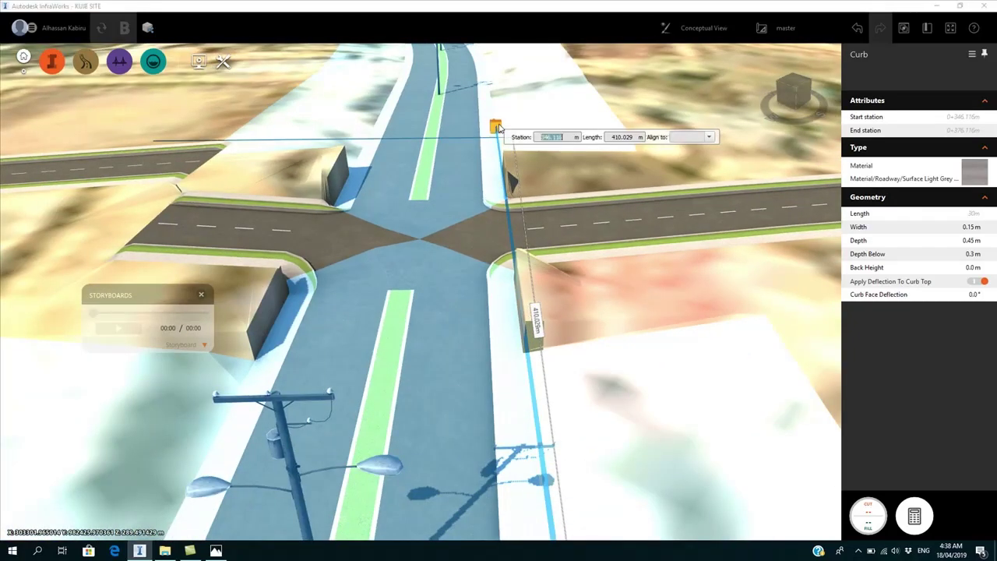
left_click(708, 138)
left_click(690, 151)
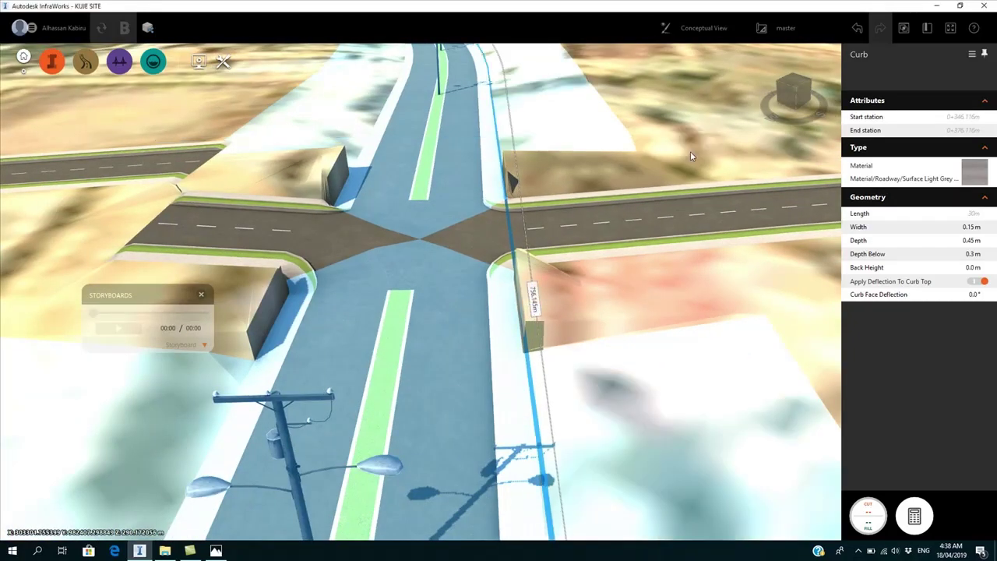
scroll(676, 271, "down", 3)
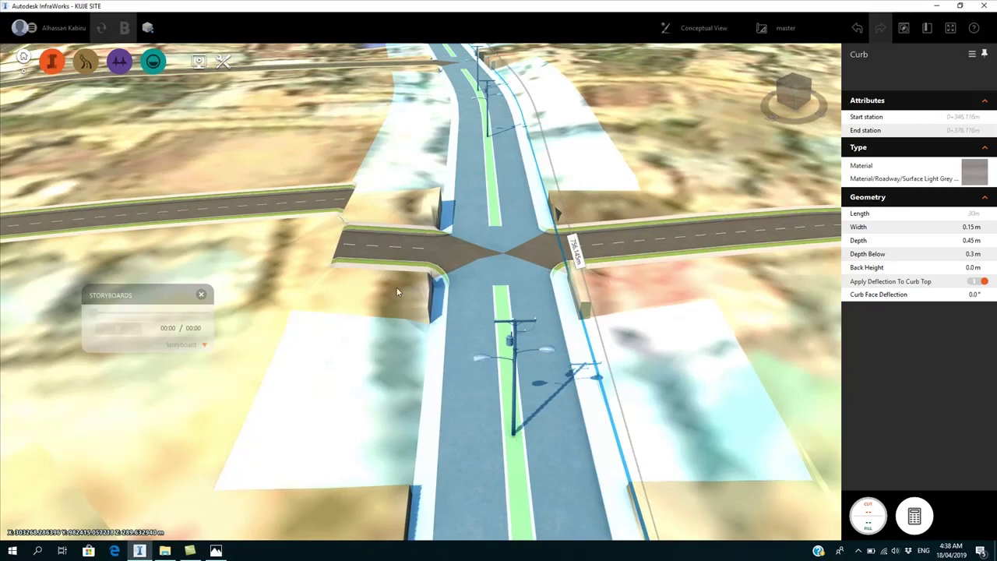
left_click(371, 287)
double_click(245, 279)
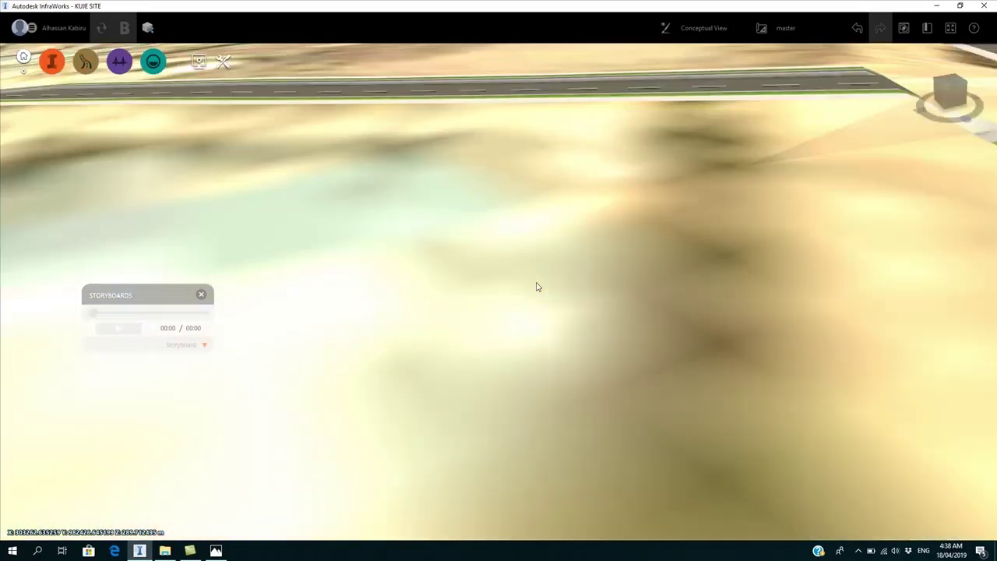
- Examine the rebuilt curbs and sidewalk along the road's outer edge around the crossroads and their corners
scroll(561, 315, "down", 1)
scroll(574, 329, "down", 3)
scroll(327, 169, "down", 4)
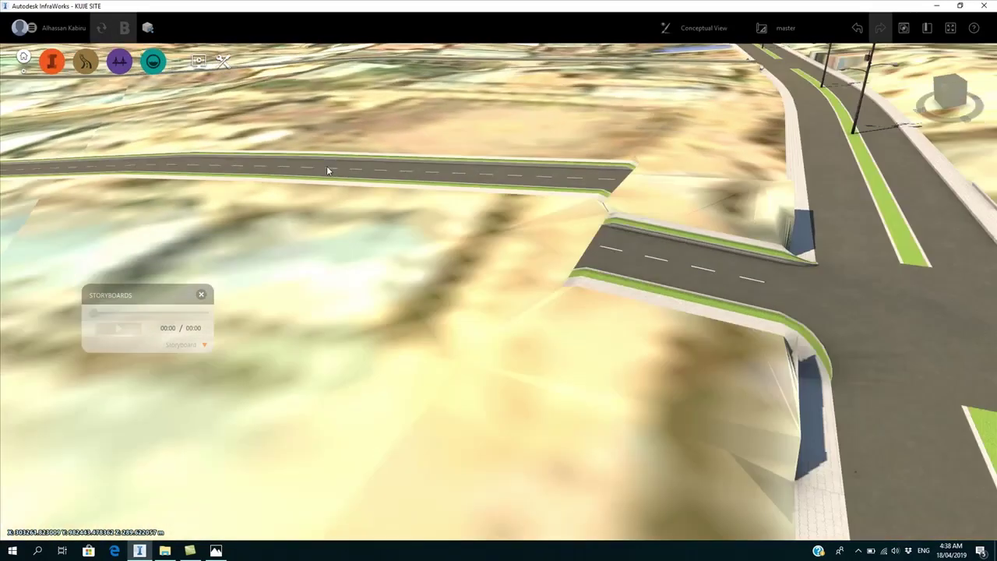
scroll(286, 141, "down", 2)
scroll(441, 52, "down", 1)
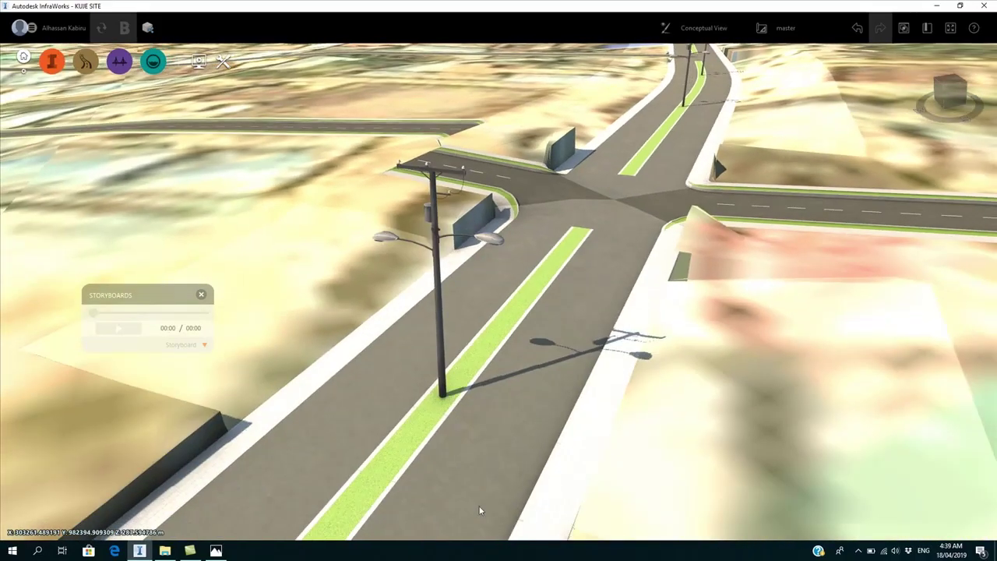
middle_click_drag(481, 509, 552, 337)
scroll(563, 489, "up", 1)
scroll(563, 488, "up", 1)
mouse_move(592, 405)
left_mouse_down()
mouse_move(612, 367)
mouse_move(614, 323)
mouse_move(610, 411)
left_mouse_up()
scroll(568, 412, "up", 1)
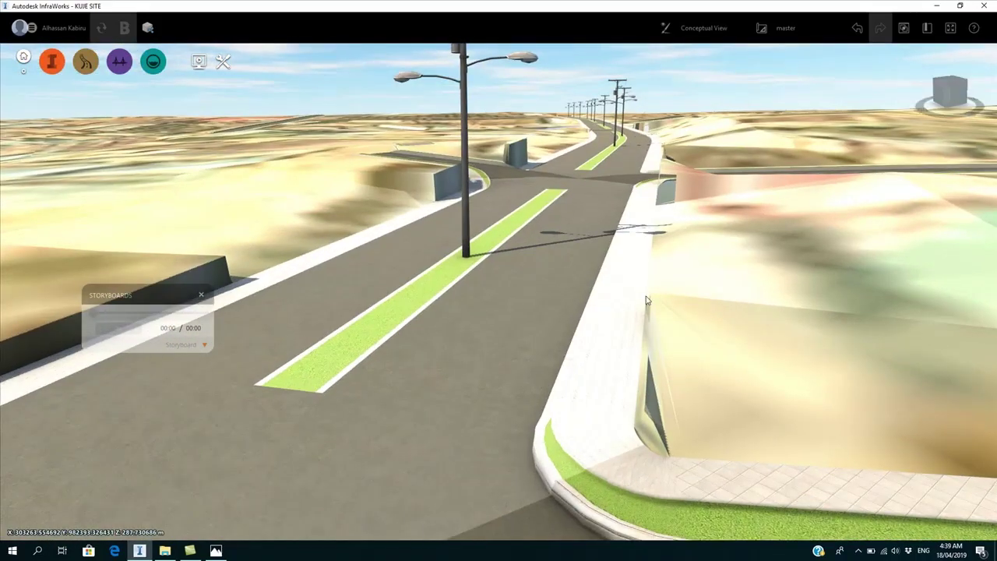
- Survey the road's length and its side-road junctions, checking how the sidewalks meet the crossing roads
scroll(563, 447, "down", 4)
scroll(524, 436, "down", 5)
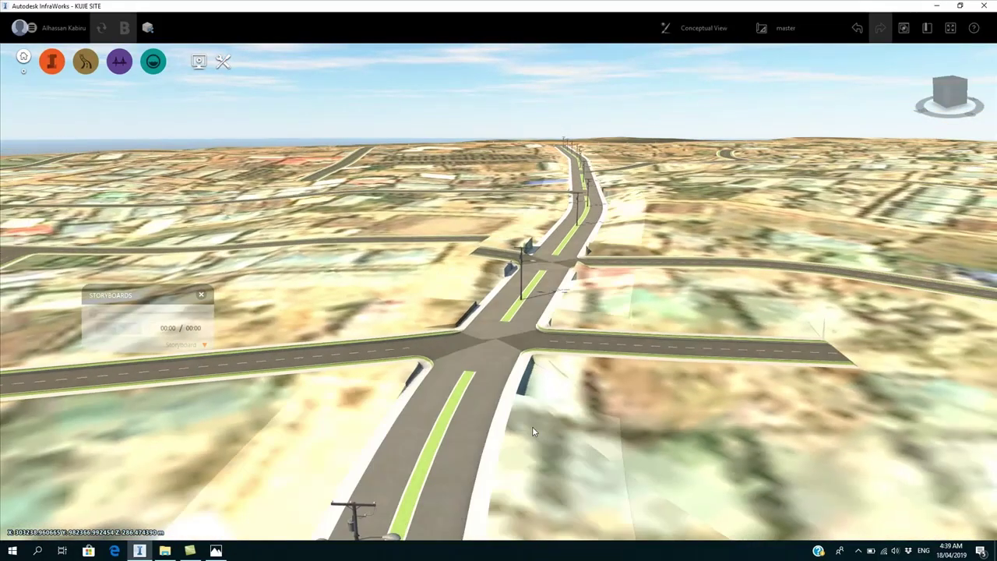
middle_click_drag(534, 431, 538, 351)
middle_click_drag(523, 458, 590, 282)
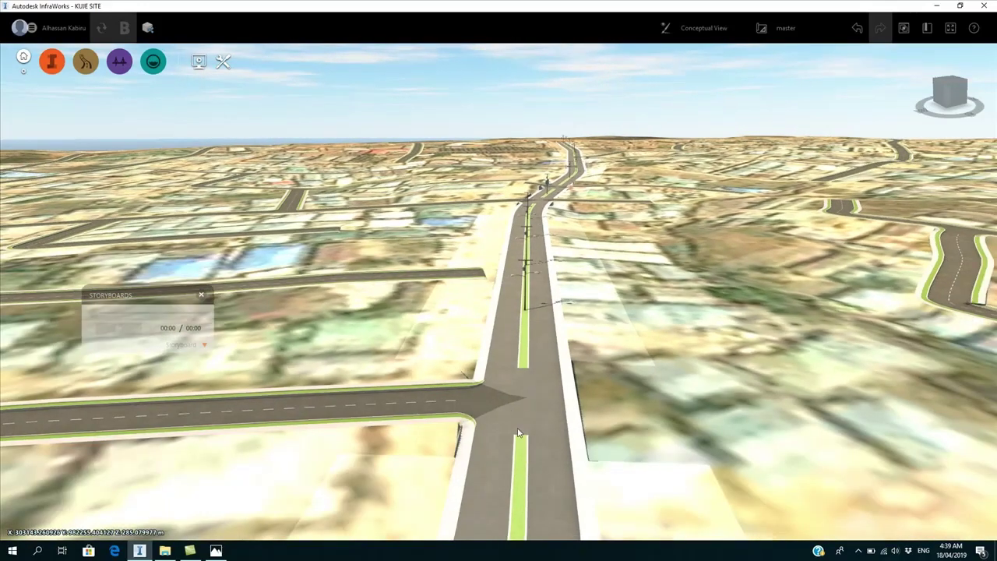
middle_click_drag(520, 433, 524, 335)
middle_click_drag(612, 384, 507, 439)
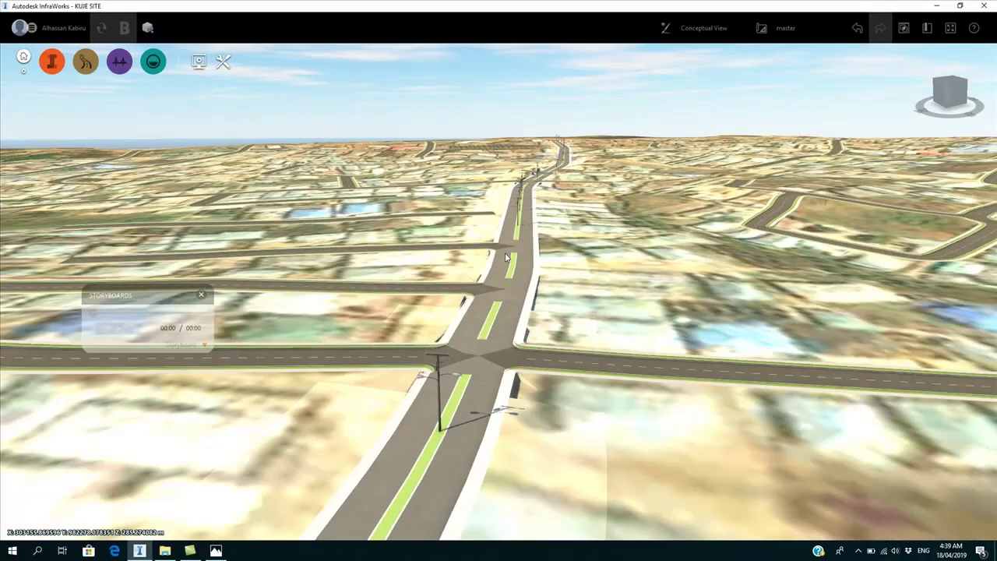
scroll(514, 432, "up", 4)
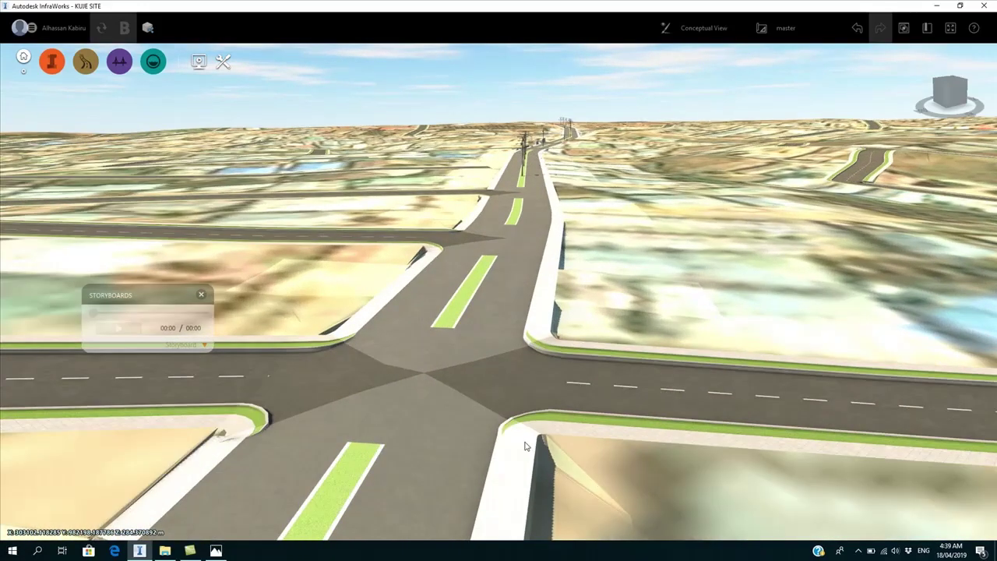
scroll(563, 339, "up", 4)
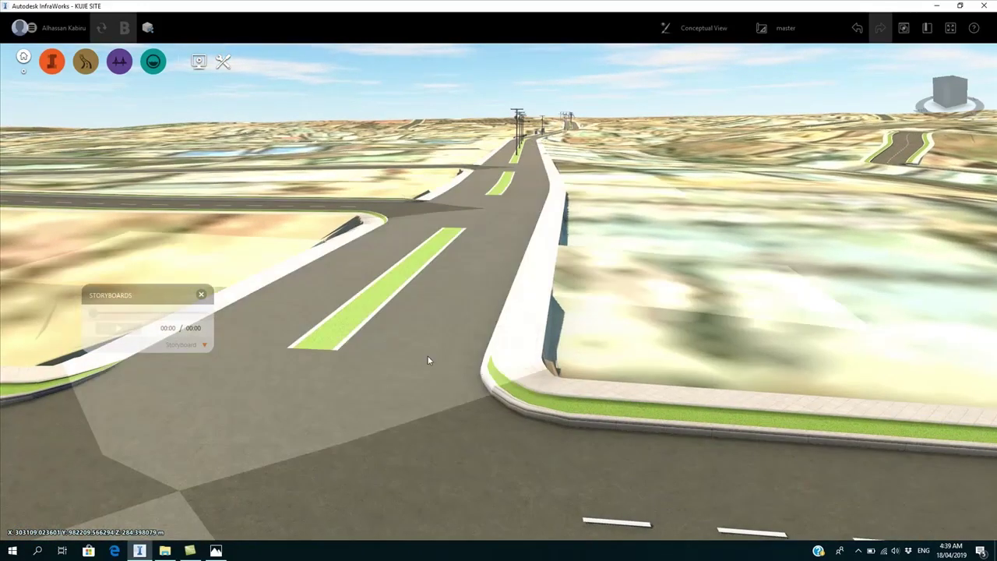
- Review the ZARA Road Alignment's grading method options and keep Fixed Width
left_click(425, 355)
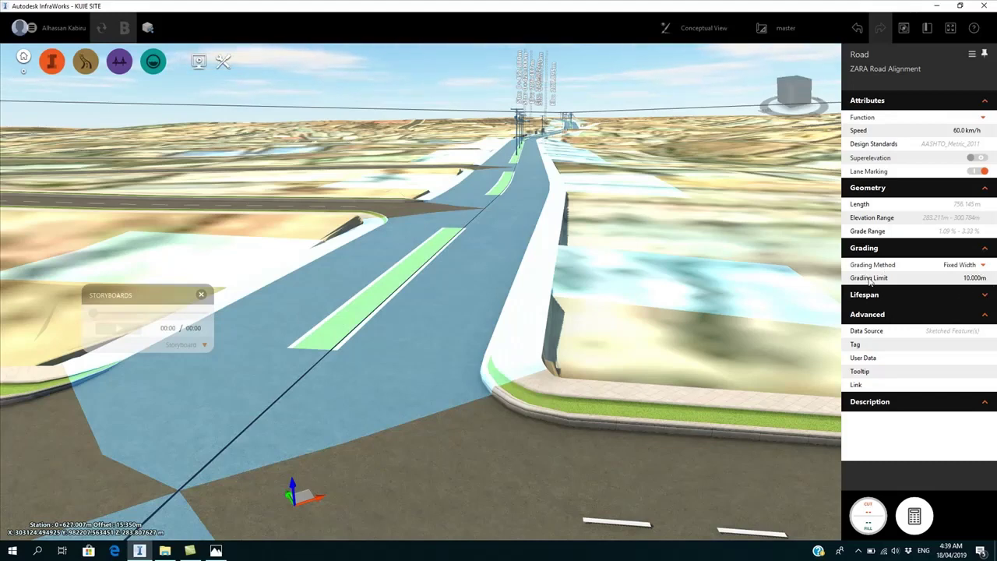
left_click_drag(611, 327, 623, 384)
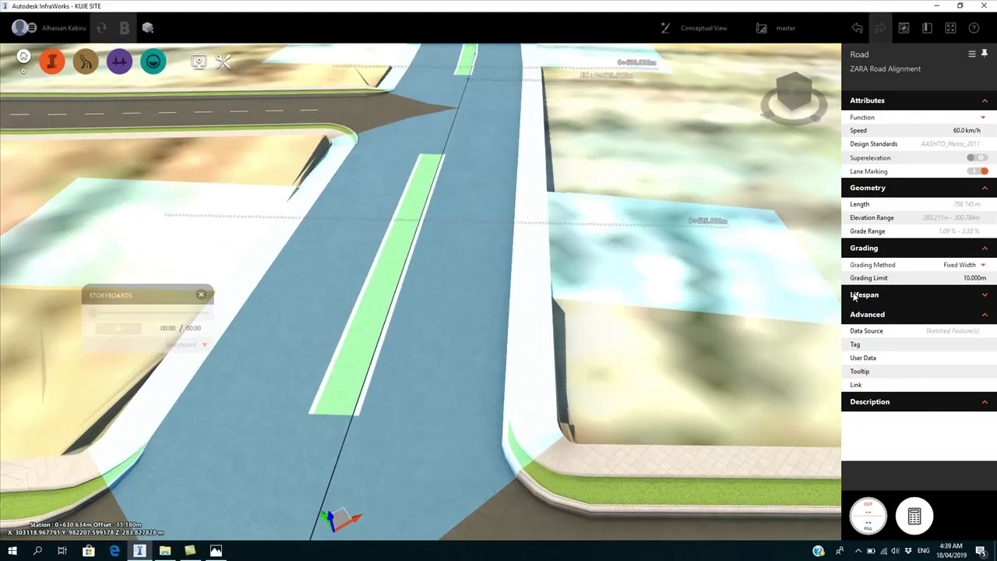
left_click(982, 265)
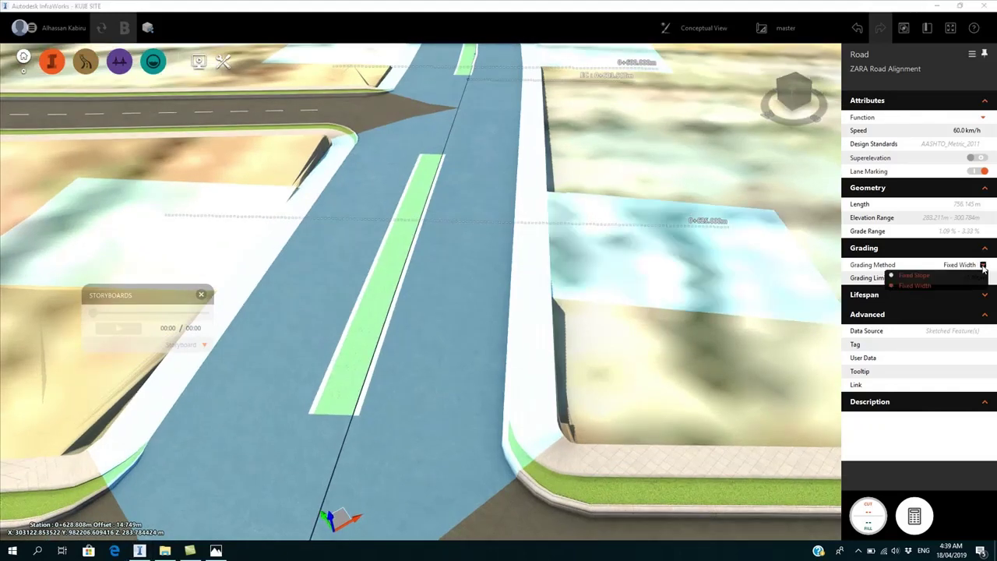
left_click(914, 285)
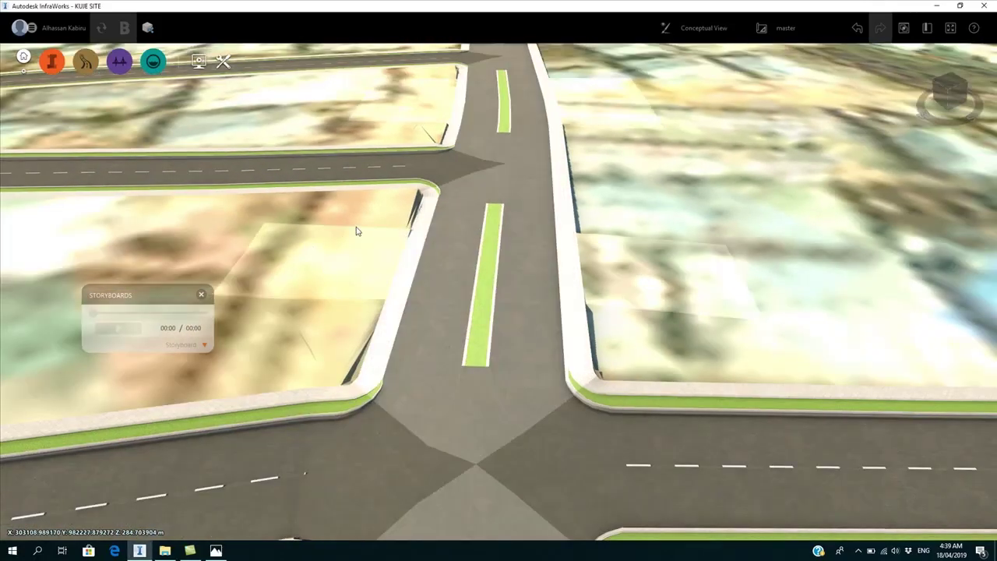
- Extend the end point of the unconnected residential side road onto the ZARA road to form a T-junction
left_click_drag(357, 231, 416, 264)
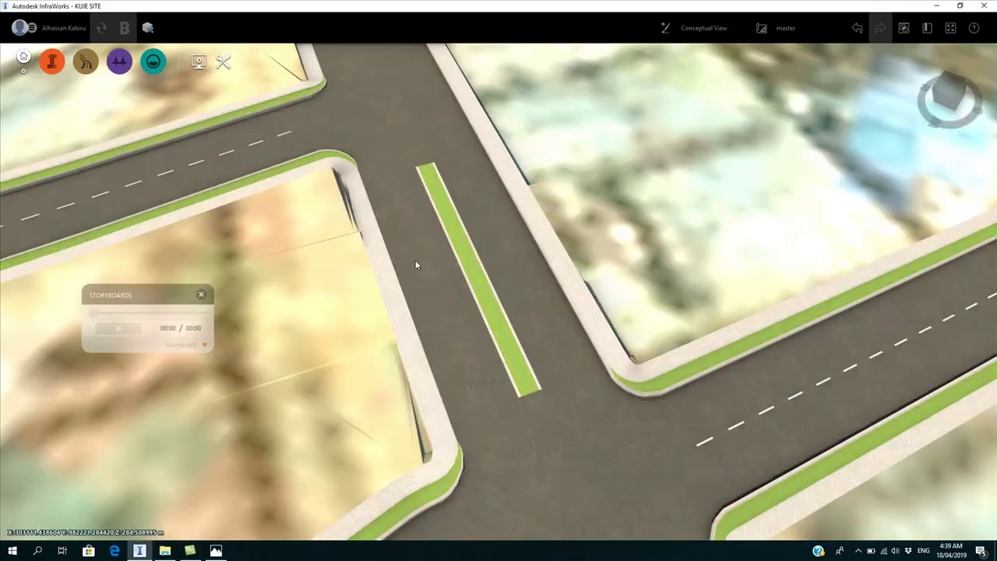
scroll(282, 277, "down", 6)
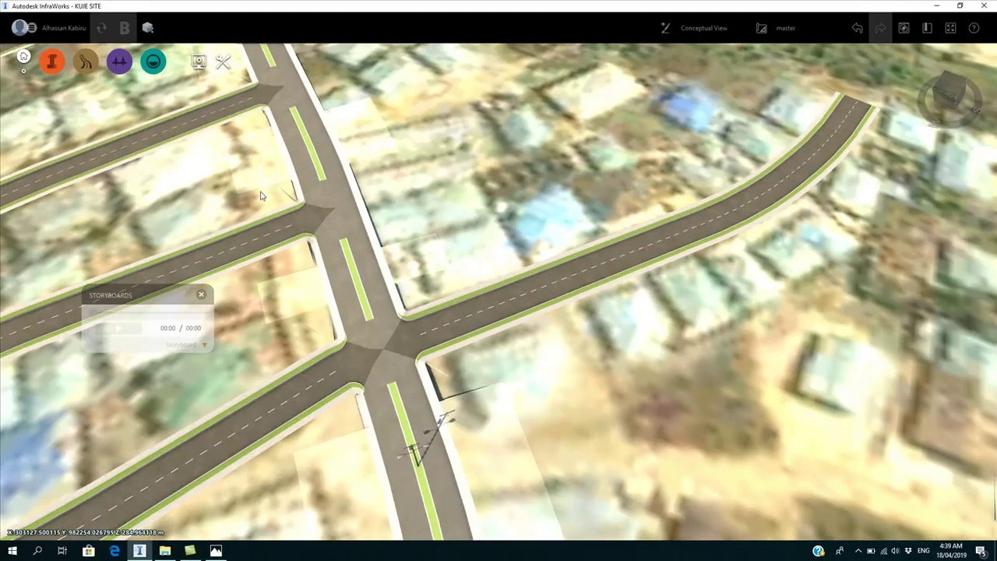
middle_click_drag(248, 148, 262, 229)
middle_click_drag(226, 124, 288, 347)
left_click(273, 314)
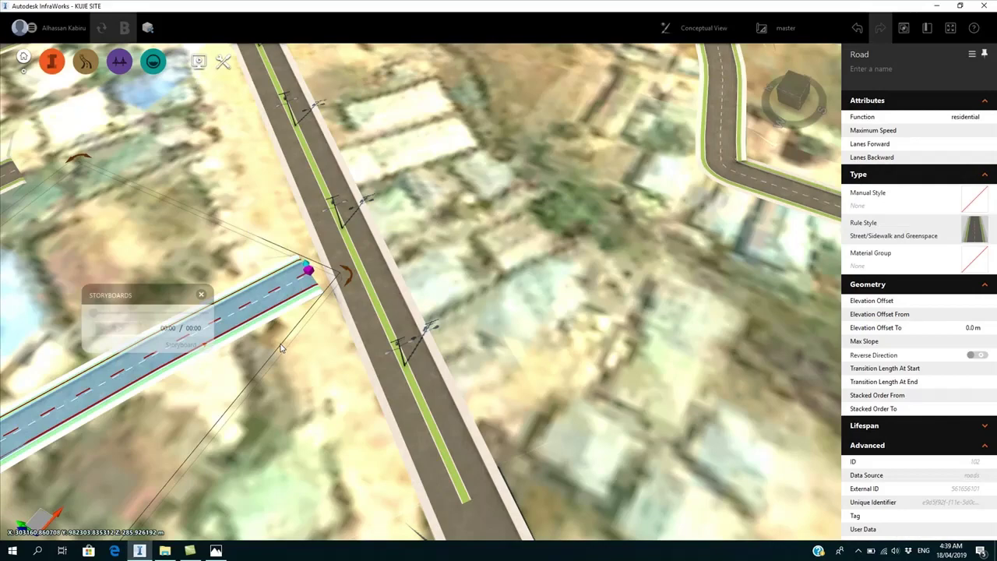
left_click_drag(281, 347, 298, 293)
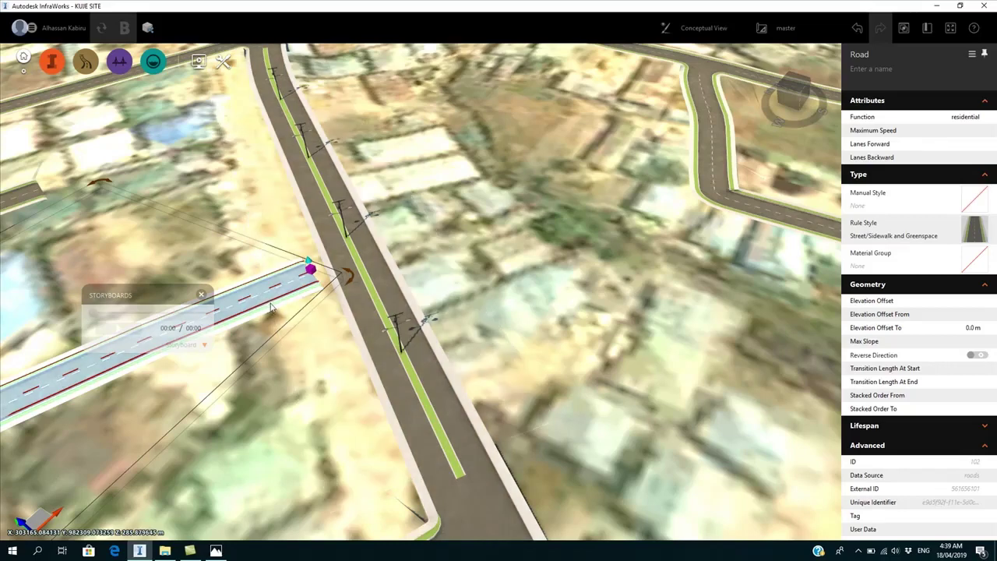
left_click(311, 270)
left_click_drag(317, 270, 344, 270)
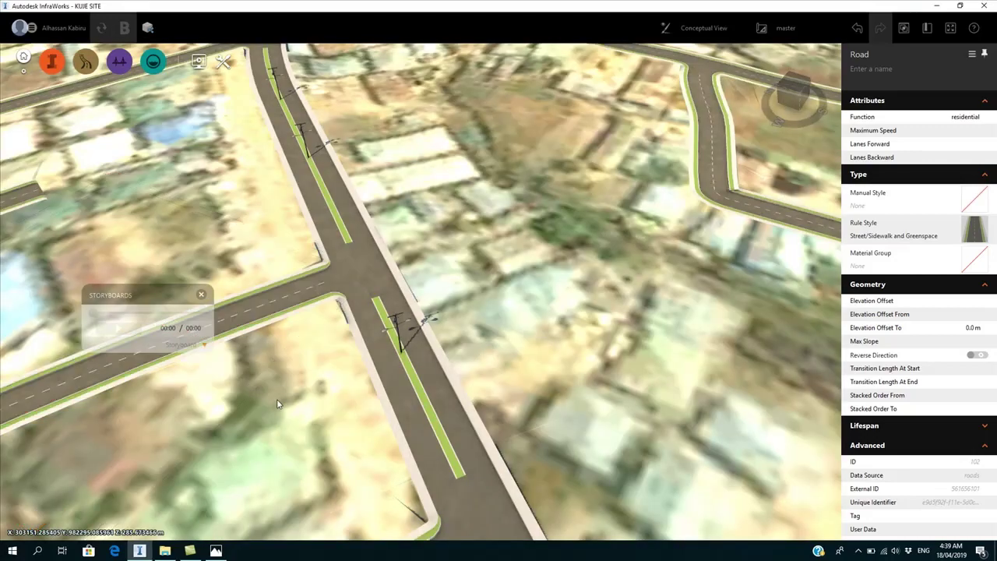
scroll(288, 355, "up", 3)
scroll(329, 253, "up", 4)
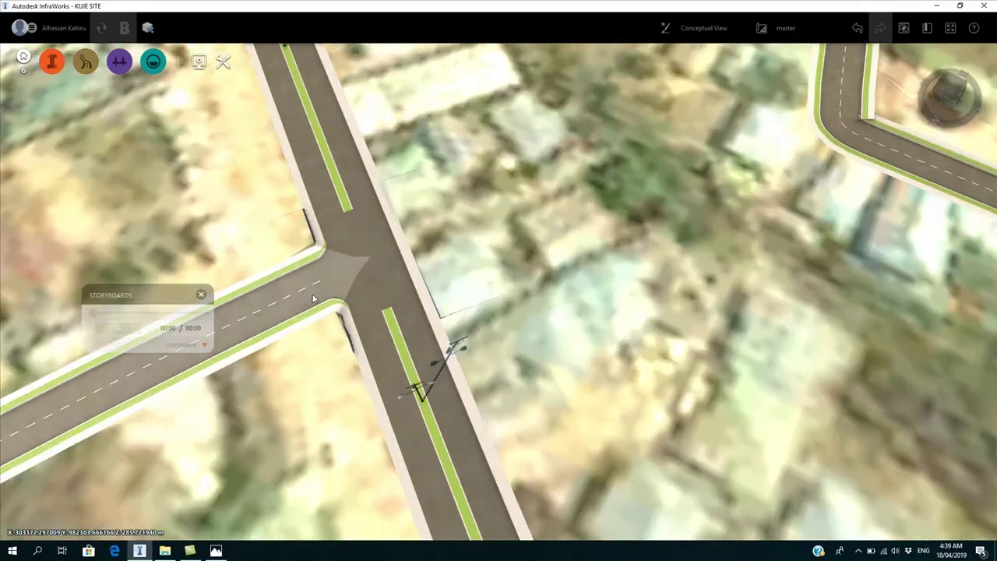
scroll(250, 221, "up", 4)
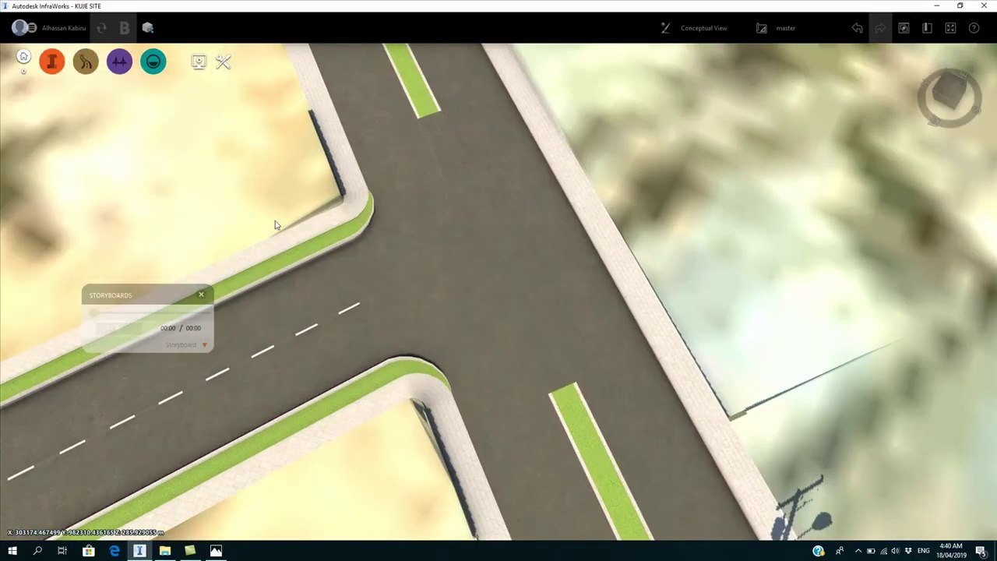
- Examine the new T-junction and the neighbouring side-road junctions on the ZARA road, checking medians, curbs and sidewalks
scroll(273, 220, "up", 2)
left_click_drag(314, 338, 257, 244)
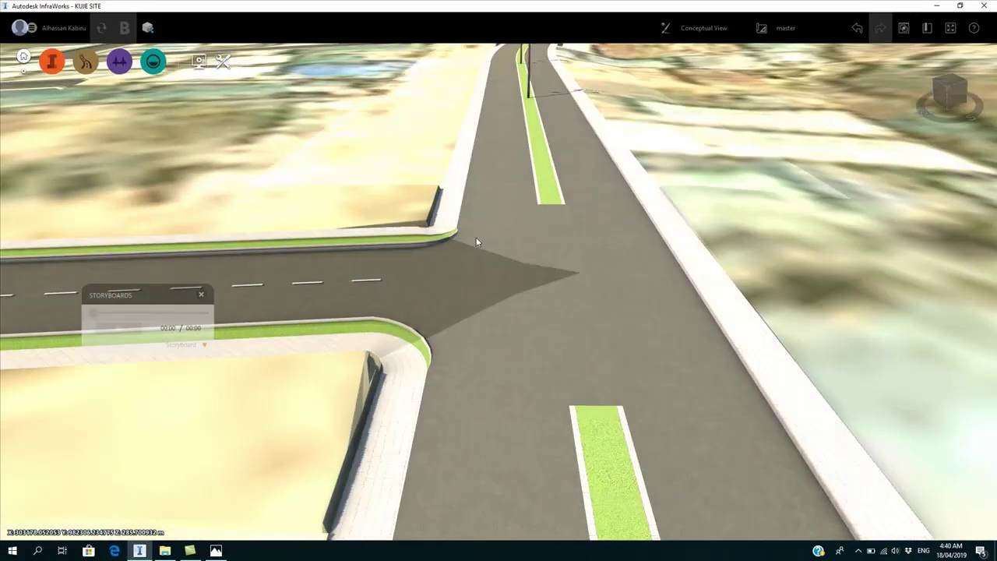
scroll(600, 276, "down", 2)
scroll(600, 276, "down", 5)
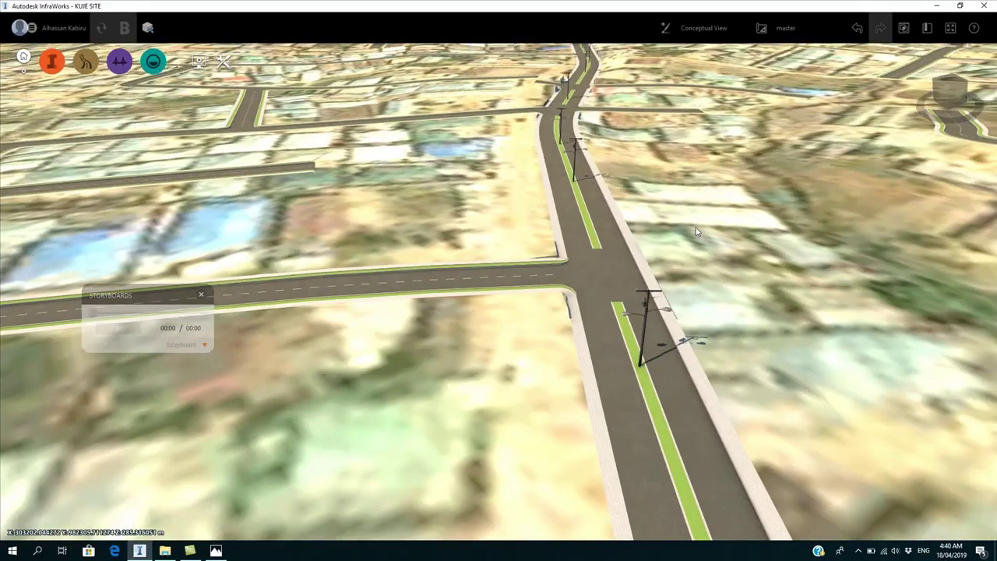
scroll(621, 234, "down", 5)
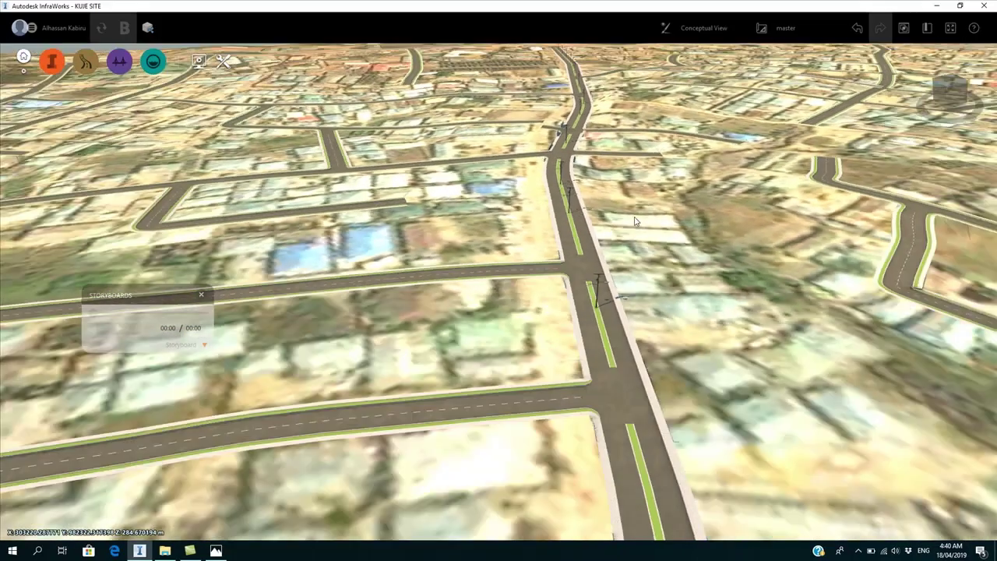
scroll(612, 380, "up", 5)
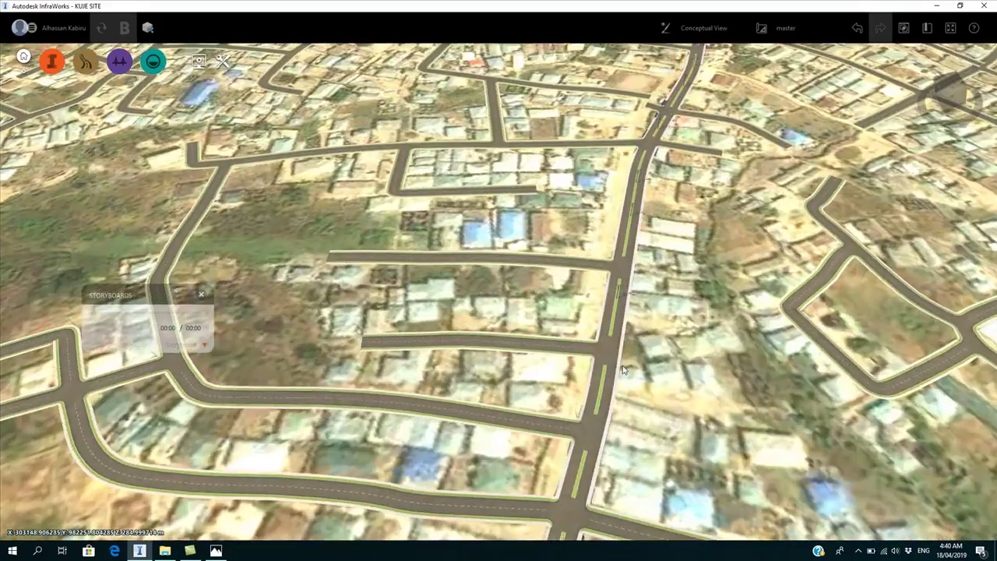
scroll(612, 379, "up", 5)
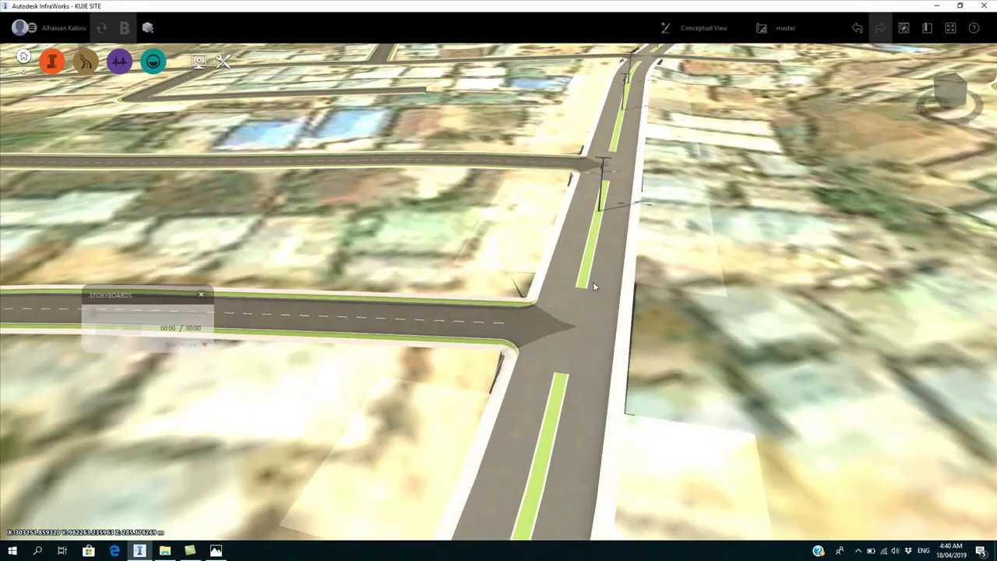
left_click_drag(593, 283, 577, 315)
scroll(569, 405, "up", 3)
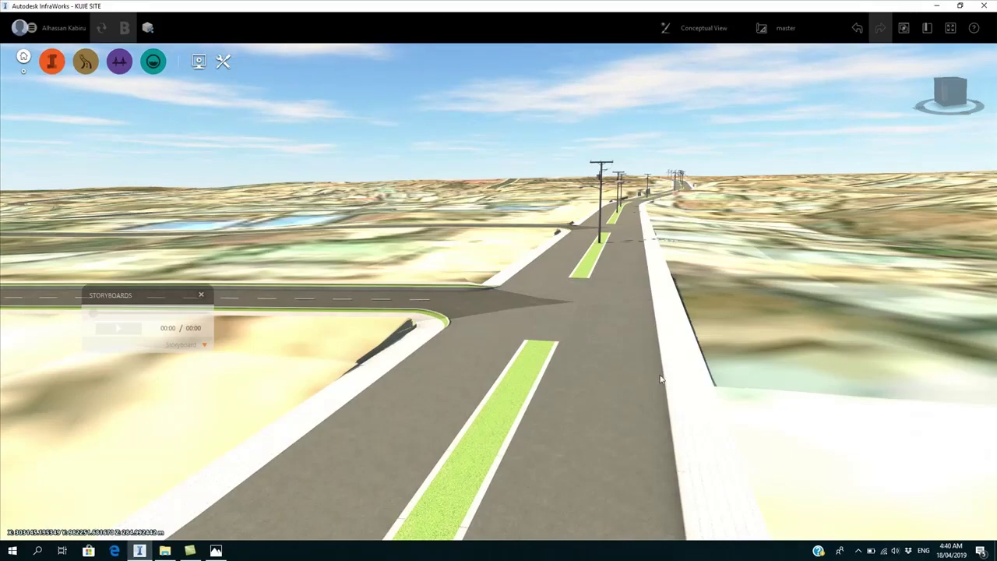
scroll(675, 395, "up", 3)
scroll(725, 331, "down", 3)
scroll(740, 296, "down", 1)
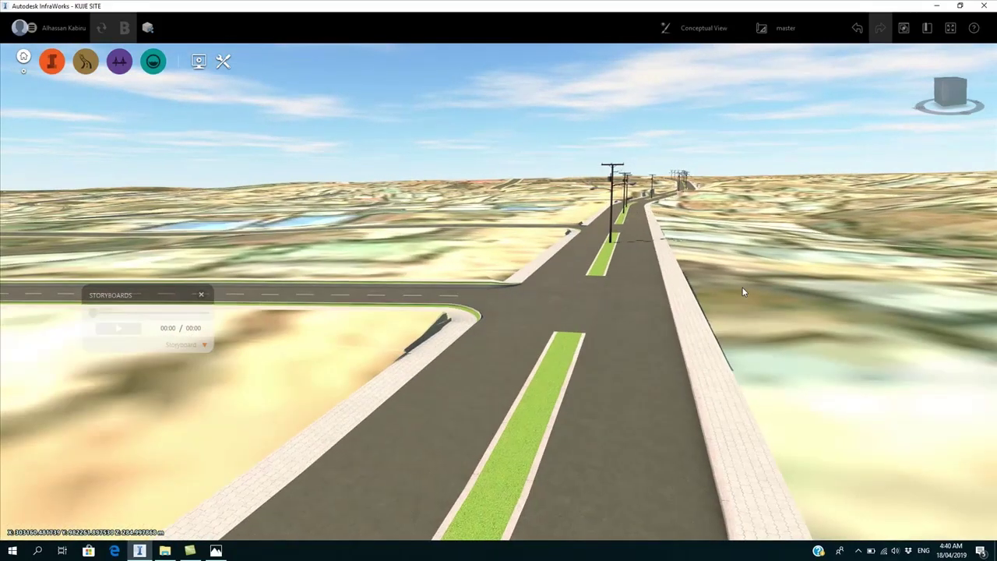
left_click_drag(743, 292, 719, 320)
scroll(680, 294, "down", 3)
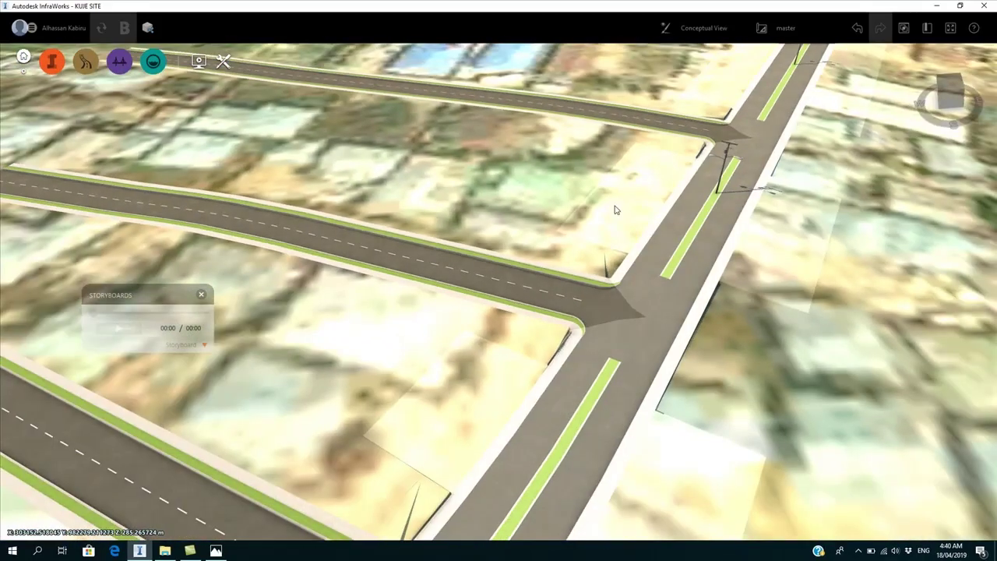
- Follow the ZARA road past the crossroads to its farther side-road junctions, inspecting the median, street lights and sidewalks
left_click_drag(614, 210, 491, 210)
middle_click_drag(562, 178, 467, 204)
middle_click_drag(720, 174, 475, 296)
middle_click_drag(664, 173, 444, 536)
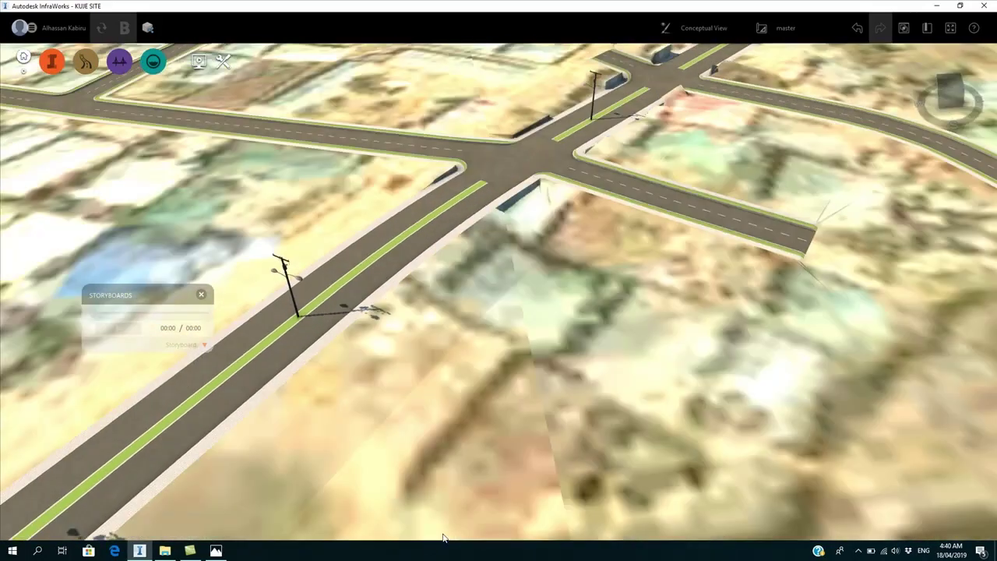
middle_click_drag(648, 195, 463, 460)
middle_click_drag(623, 274, 460, 470)
middle_click_drag(545, 312, 459, 403)
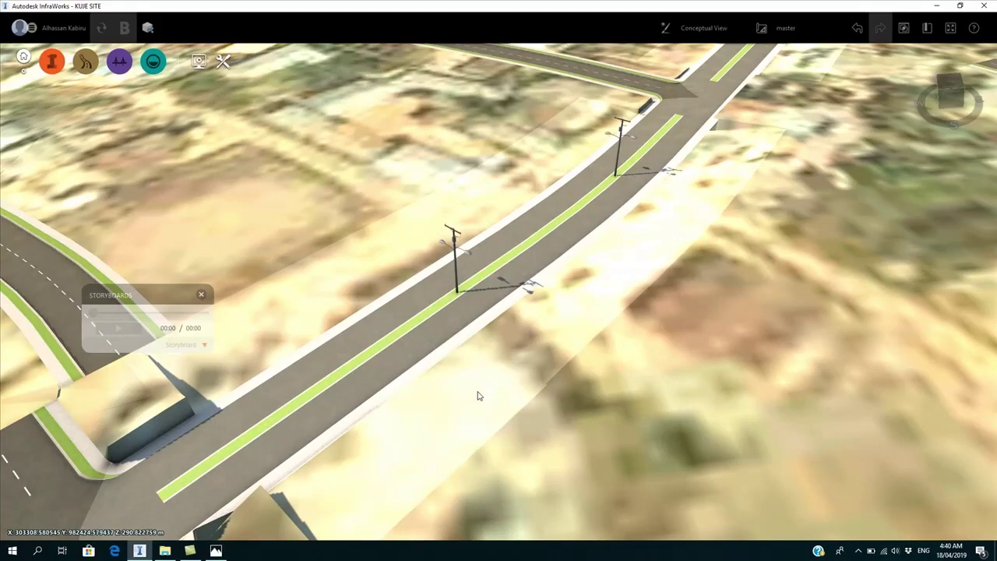
middle_click_drag(589, 327, 414, 509)
middle_click_drag(528, 385, 395, 519)
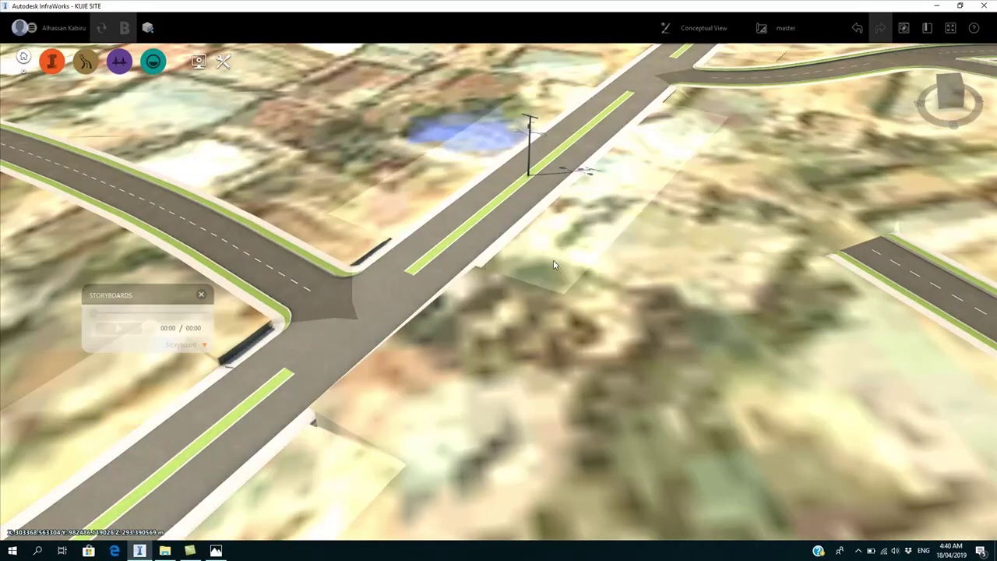
scroll(569, 253, "down", 3)
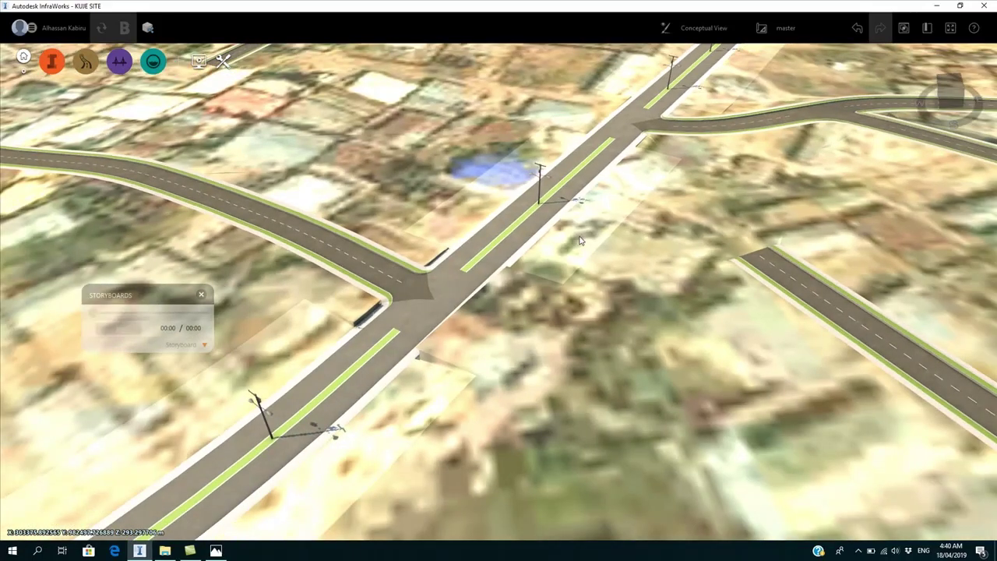
scroll(582, 244, "down", 1)
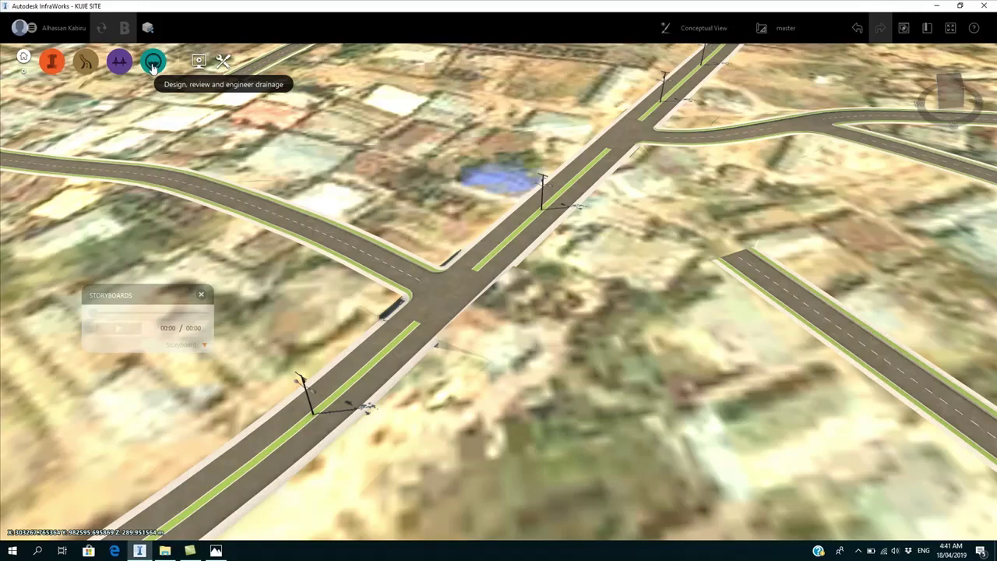
- Review the layout of the ZARA road and the surrounding side-road network from above
scroll(388, 252, "up", 3)
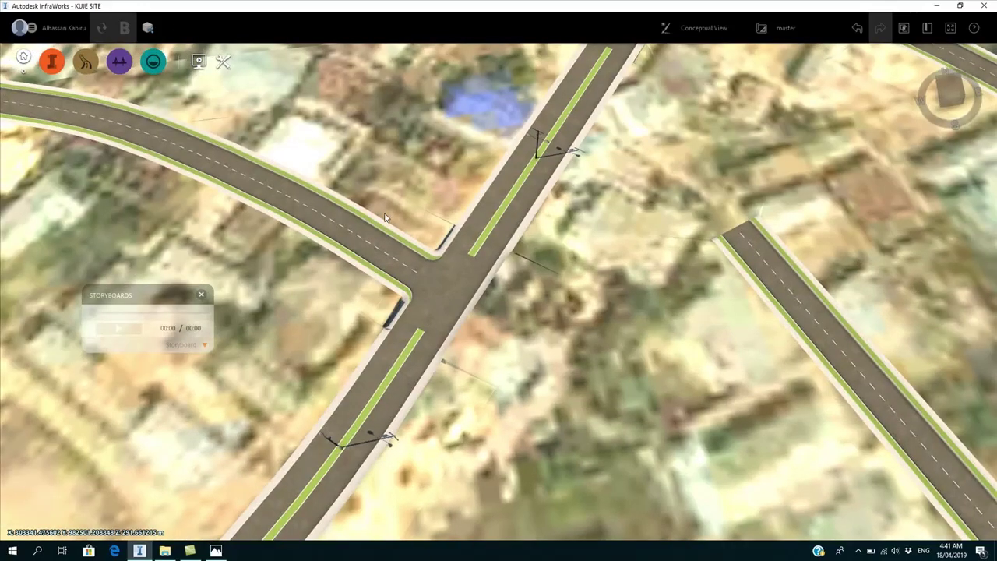
scroll(382, 210, "down", 3)
left_click_drag(382, 201, 395, 203)
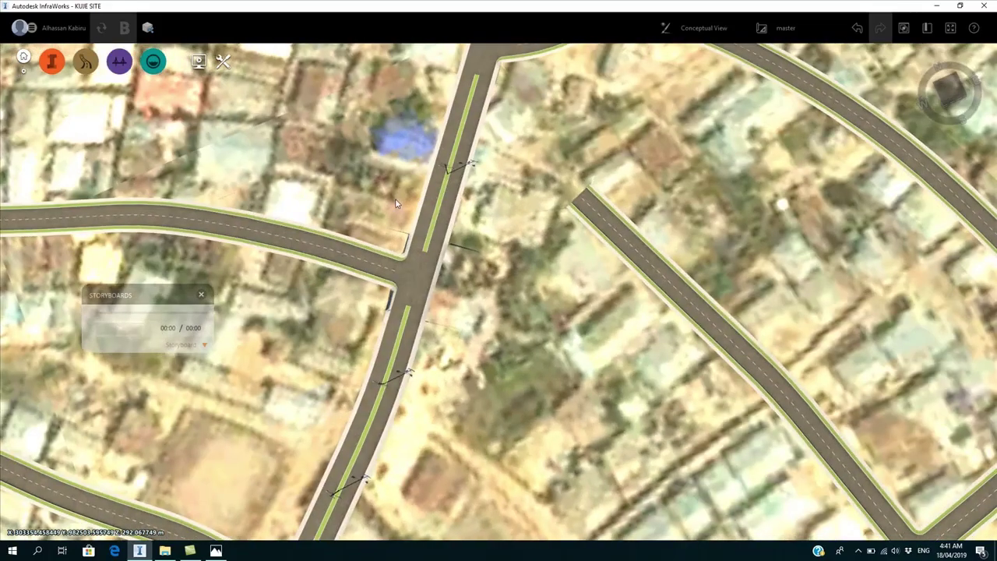
scroll(396, 203, "down", 2)
scroll(398, 286, "down", 2)
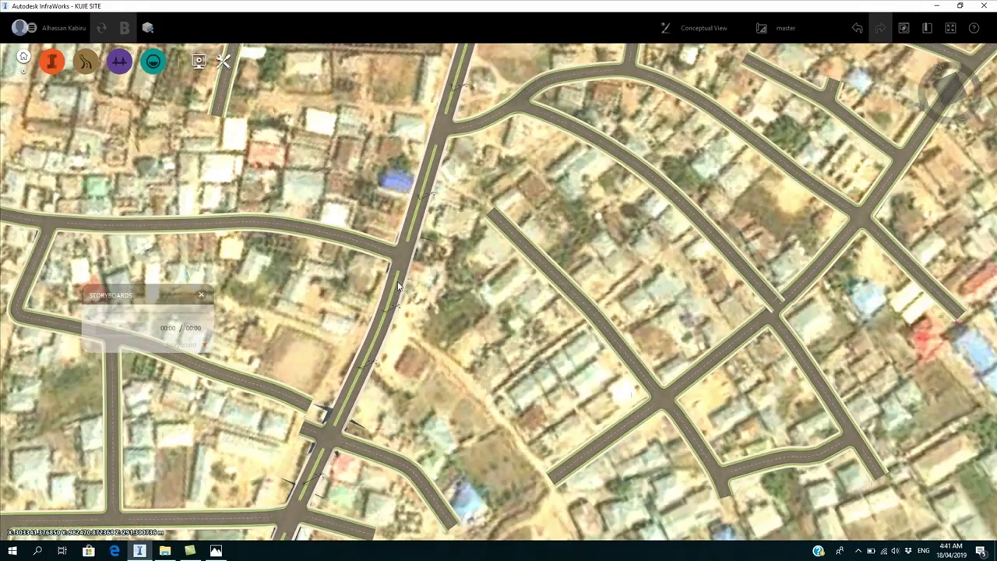
scroll(398, 287, "up", 5)
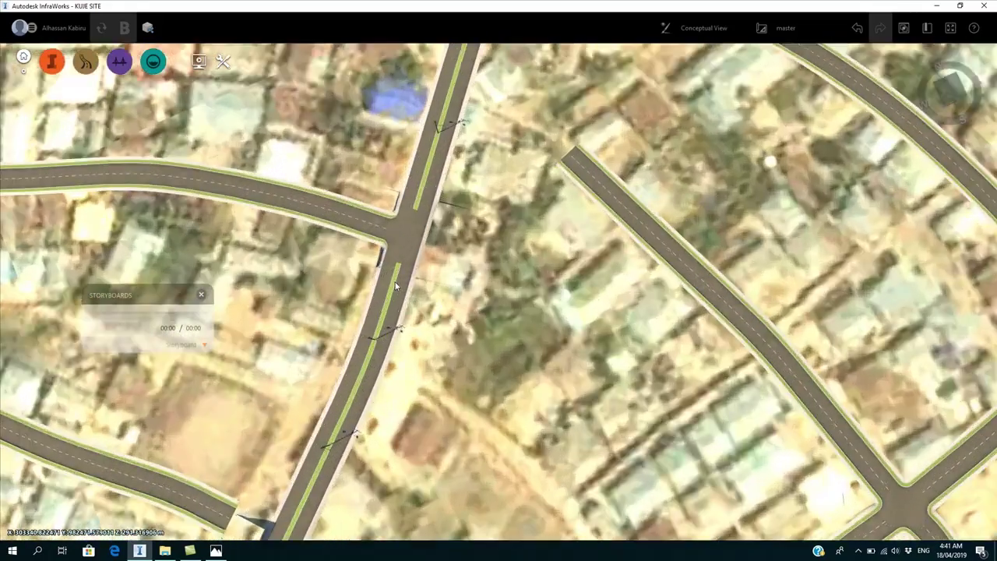
scroll(395, 287, "down", 2)
scroll(406, 232, "up", 2)
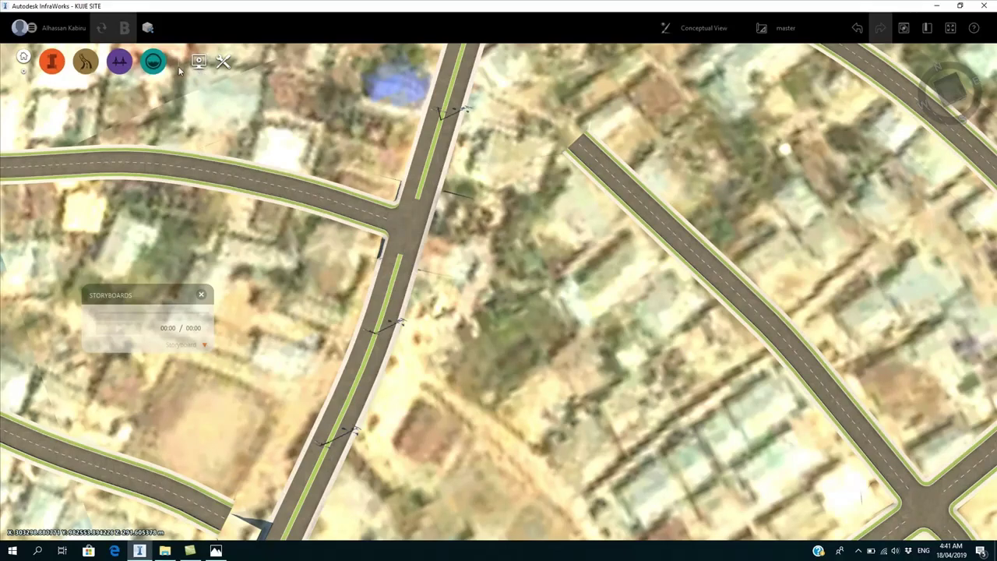
- Start the Traffic Simulation analysis and choose to publish the model for it
left_click(224, 62)
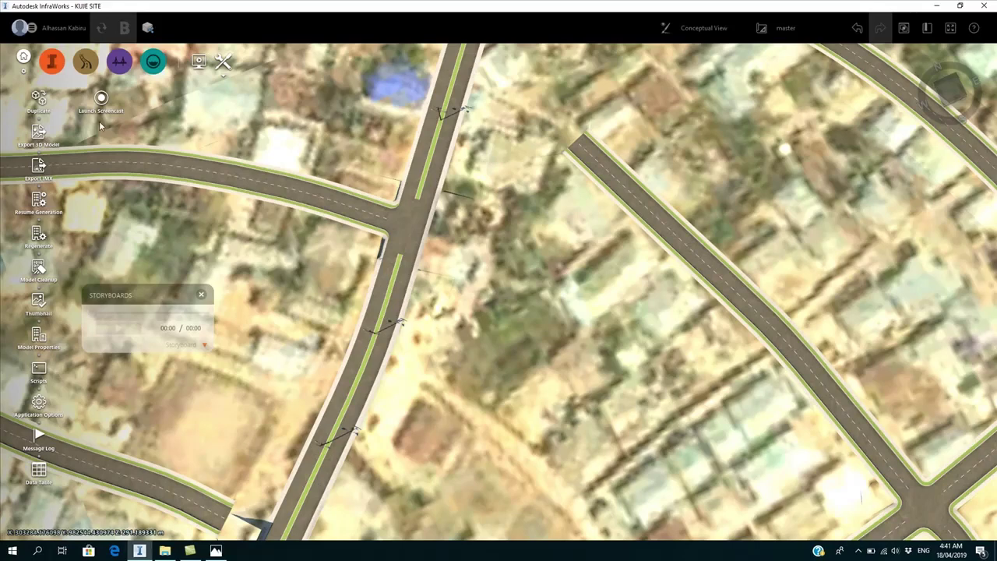
left_click(86, 61)
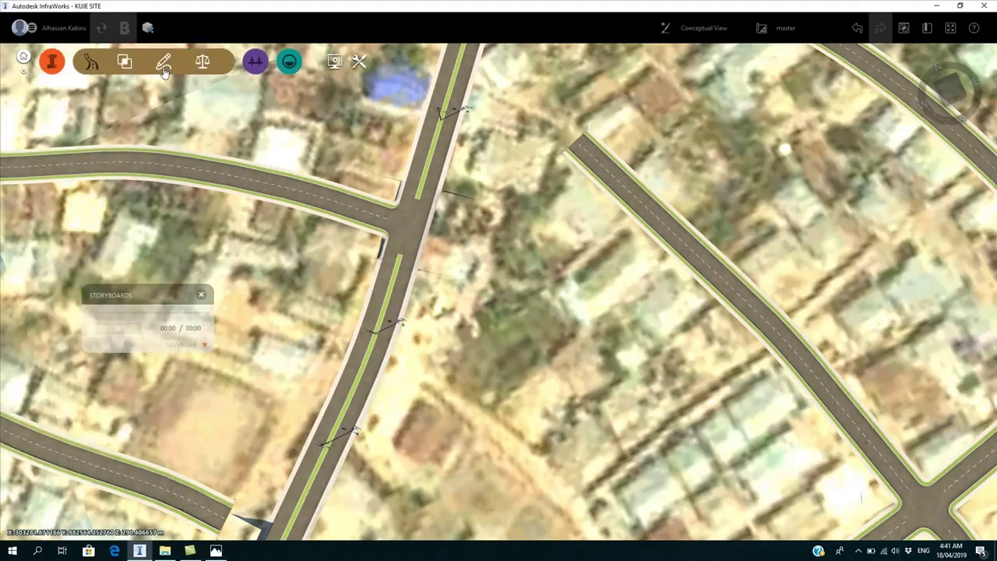
left_click(164, 65)
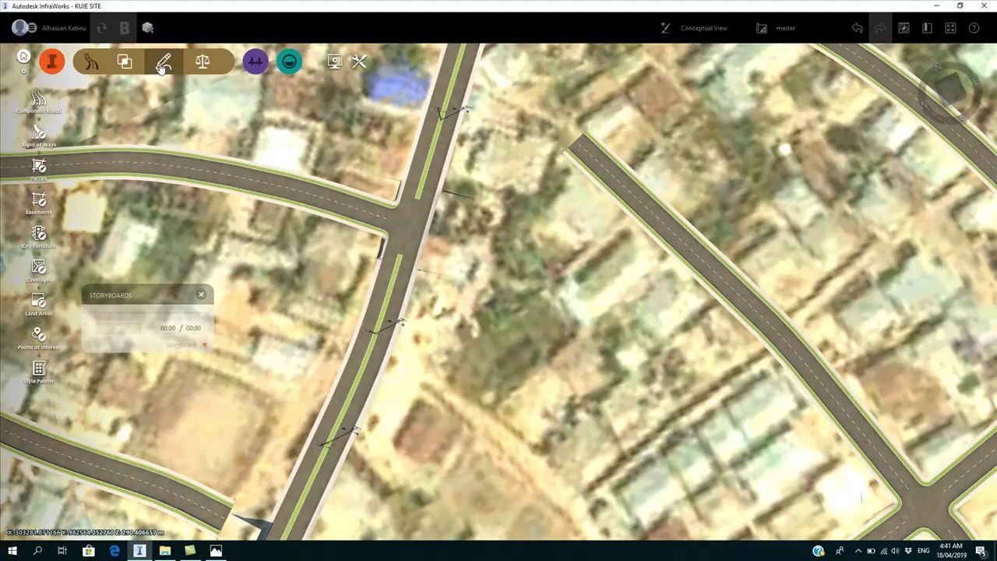
left_click(203, 64)
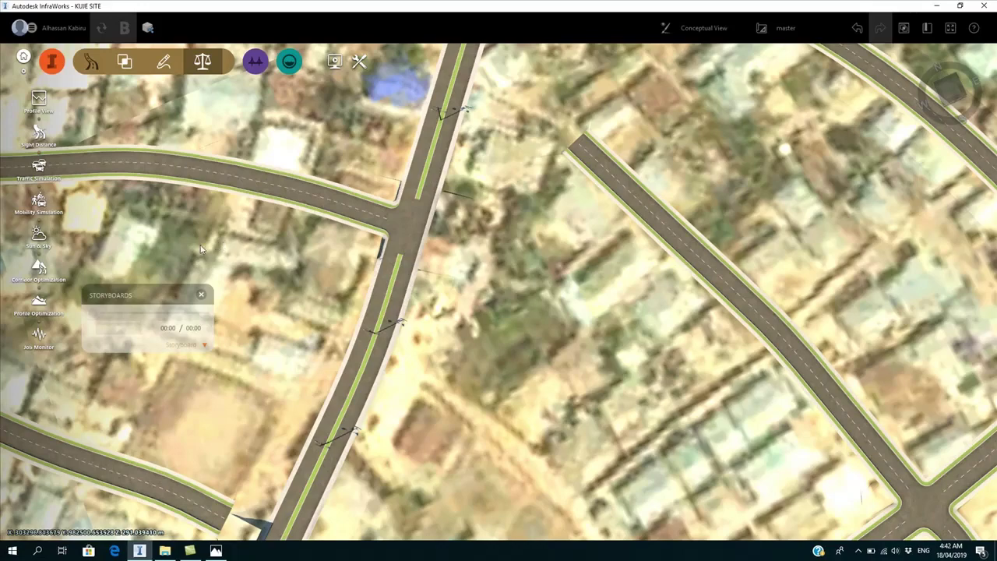
left_click(41, 176)
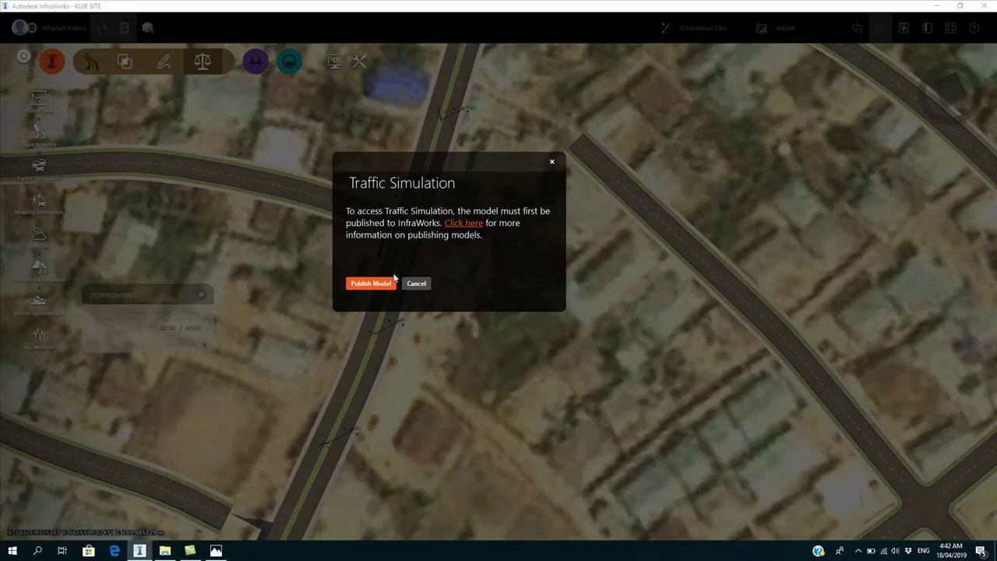
left_click(372, 286)
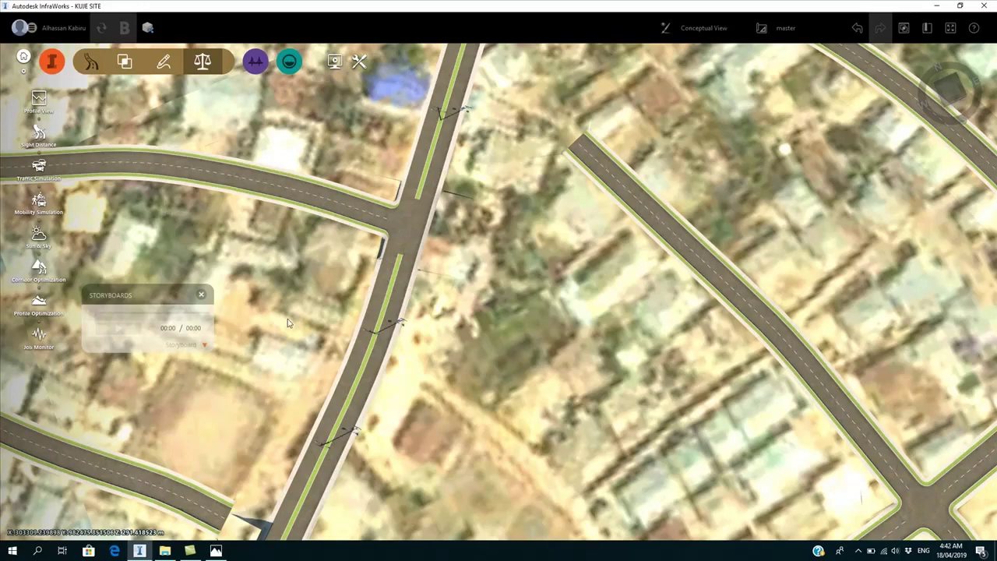
- Open the Autodesk desktop app and retry its internet connection
left_click(858, 549)
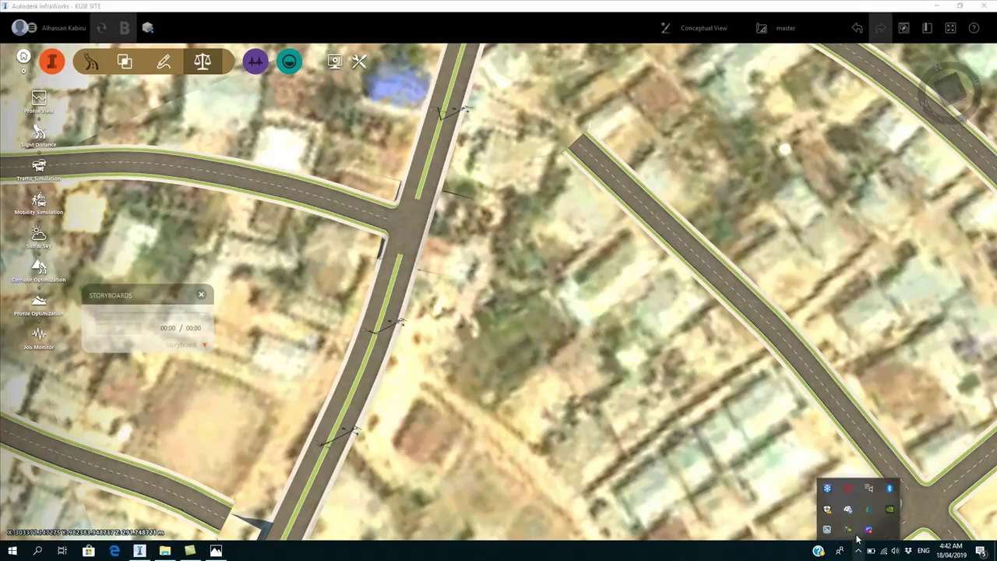
left_click(868, 510)
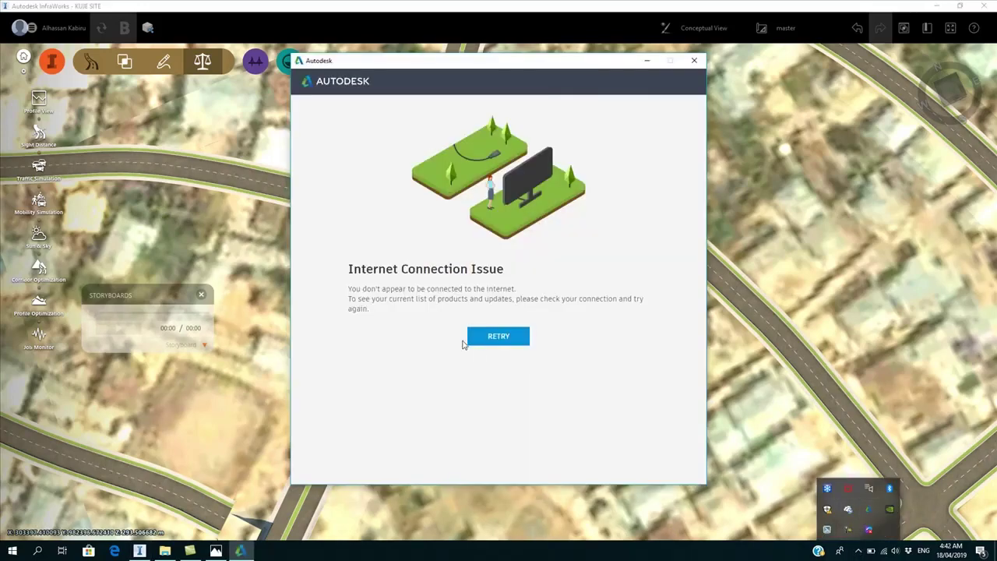
left_click(466, 341)
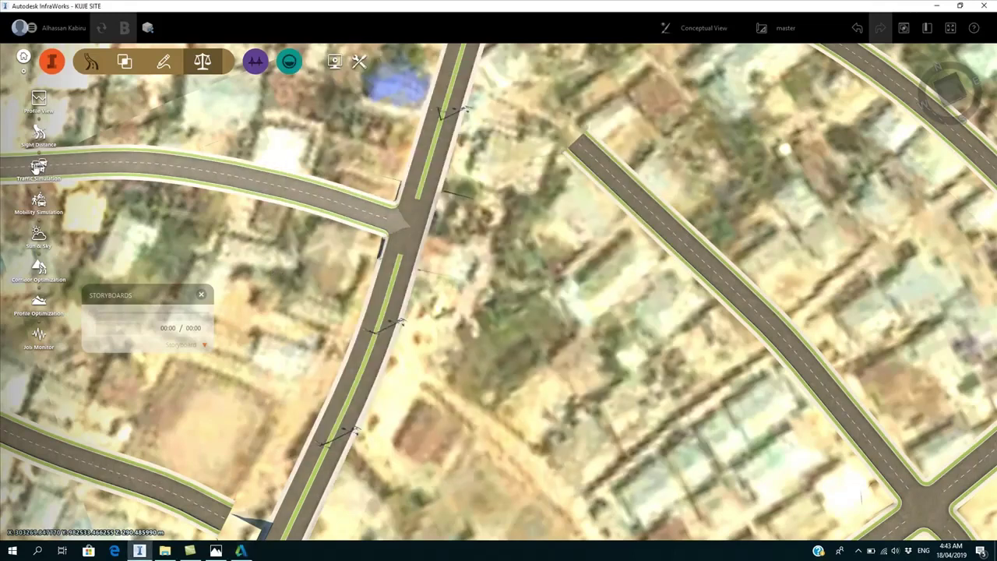
- Launch BIM 360 Collaboration to view the models online and dismiss the browser's advertising notification
left_click(30, 34)
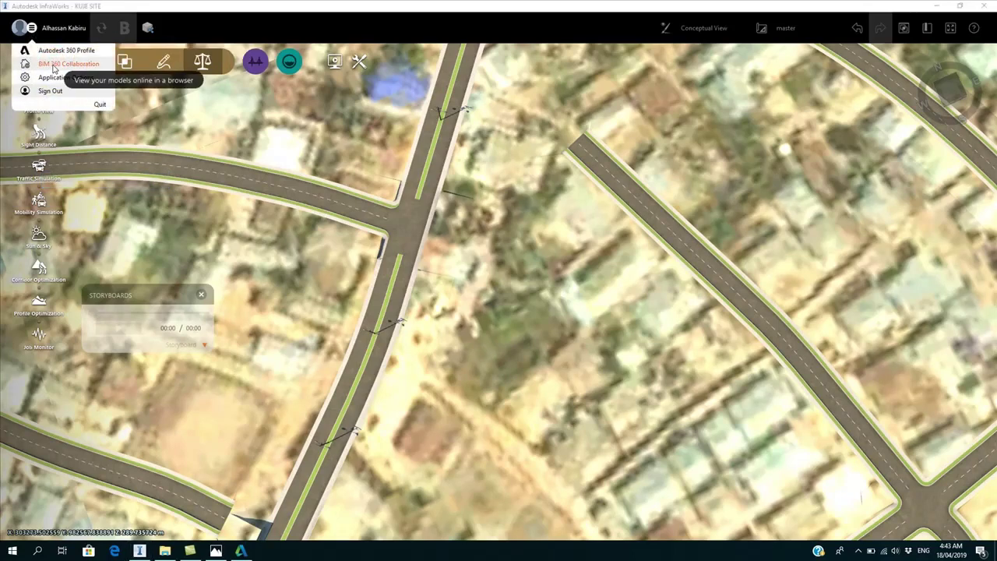
left_click(53, 65)
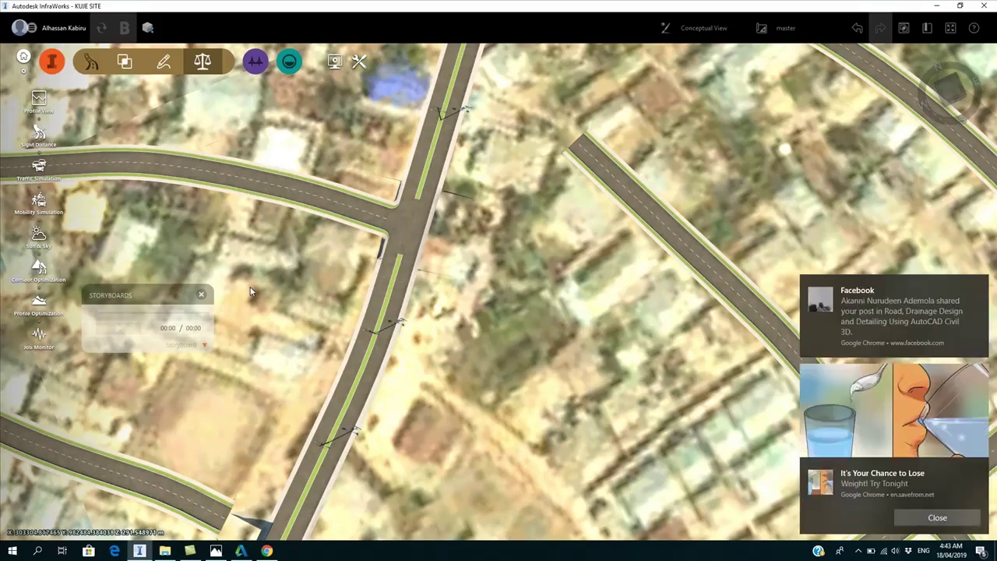
left_click(916, 519)
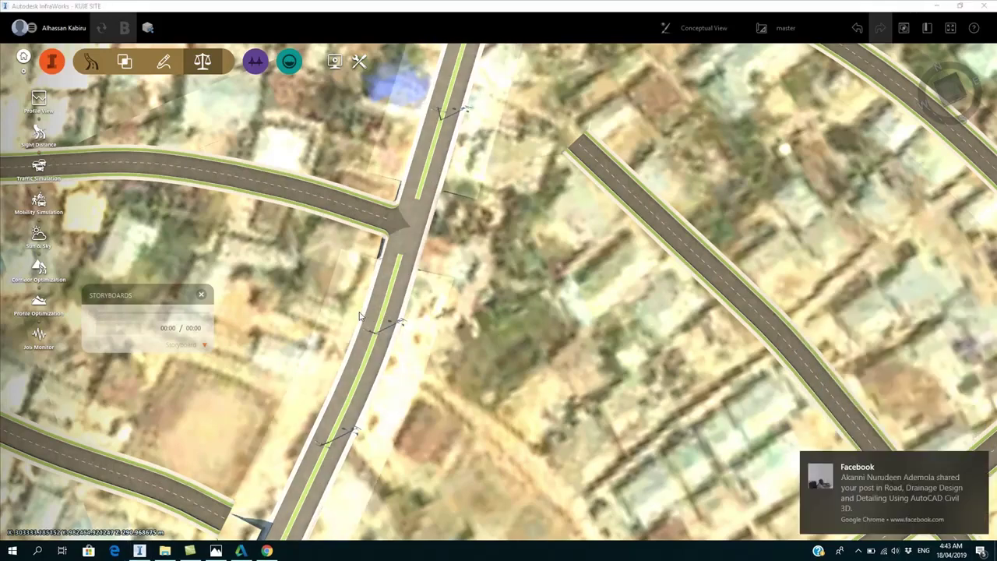
- Open Corridor Optimization, set the design speed to 60 km/h and check the available path options
scroll(360, 316, "down", 1)
scroll(341, 324, "down", 1)
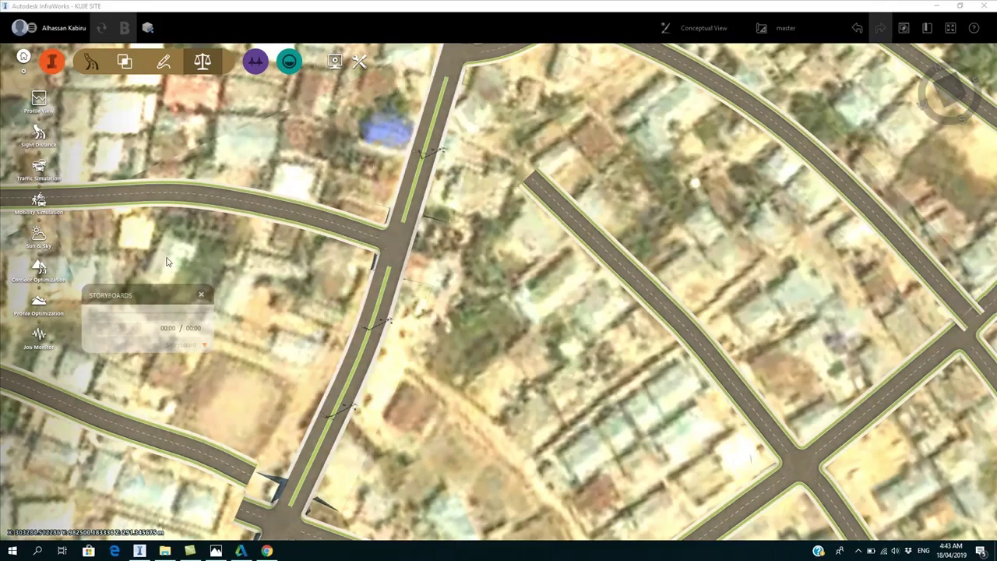
left_click(37, 270)
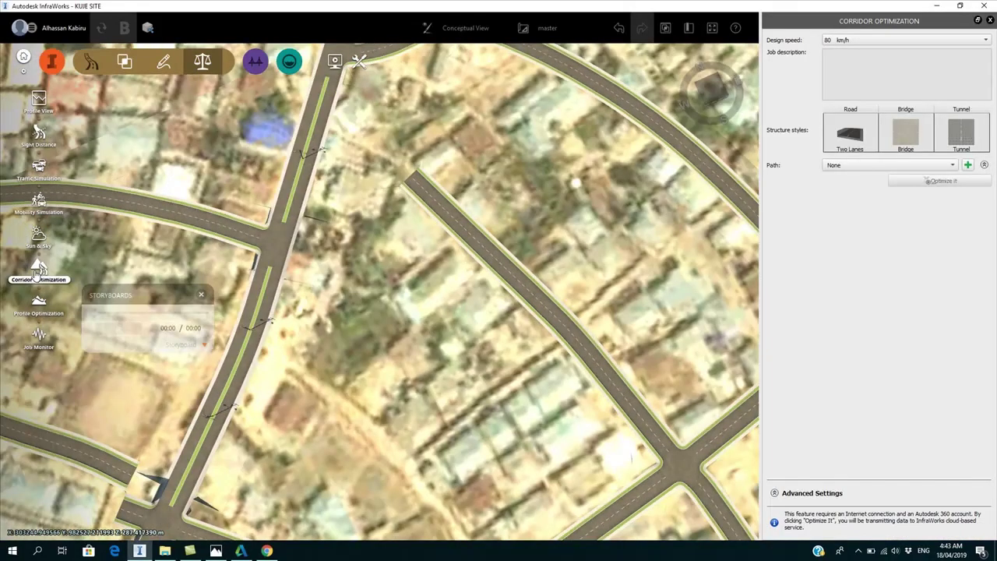
left_click(916, 43)
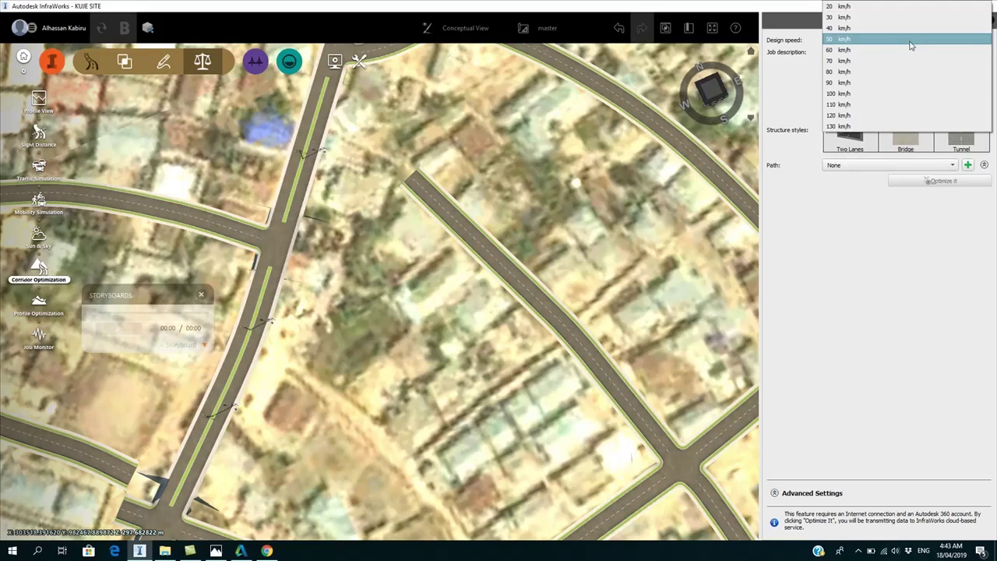
left_click(847, 51)
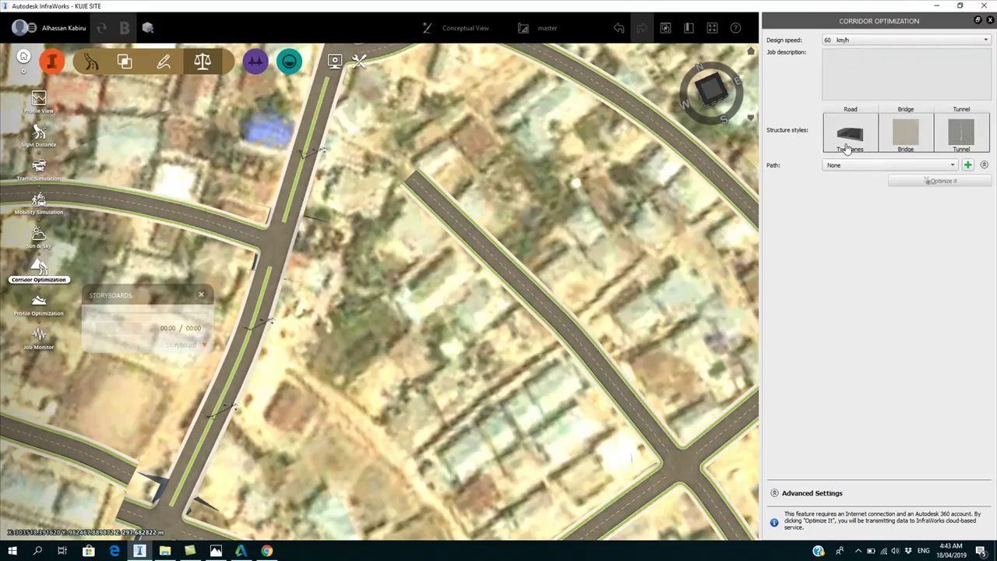
left_click(955, 168)
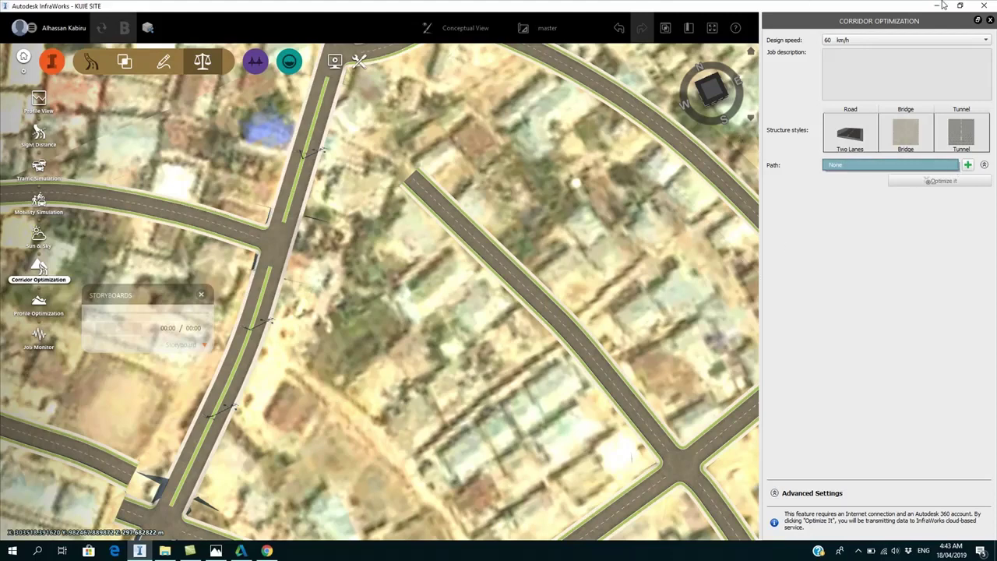
- Open the Profile View and inspect the vertical profile of the ZARA Road Alignment
left_click(422, 307)
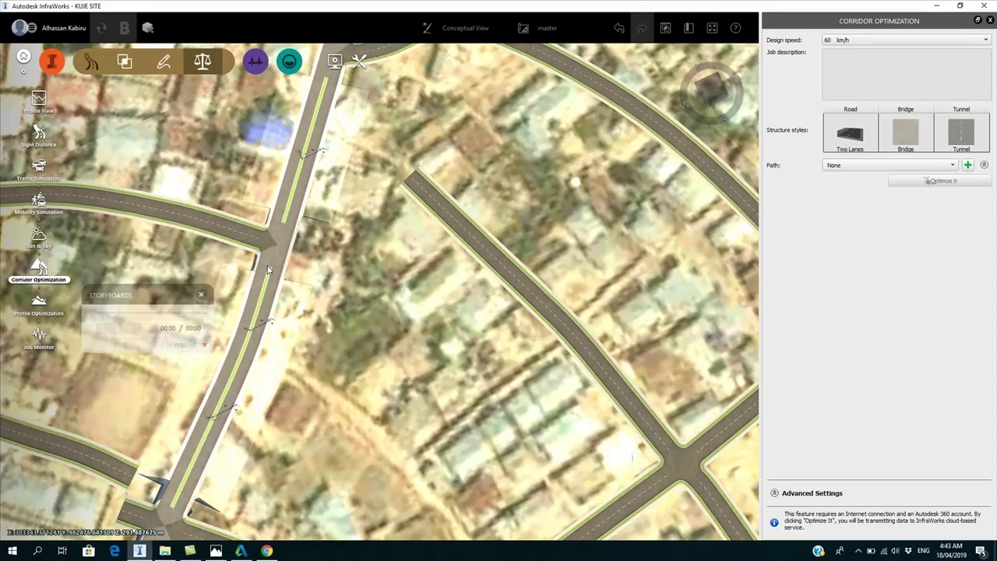
left_click(38, 100)
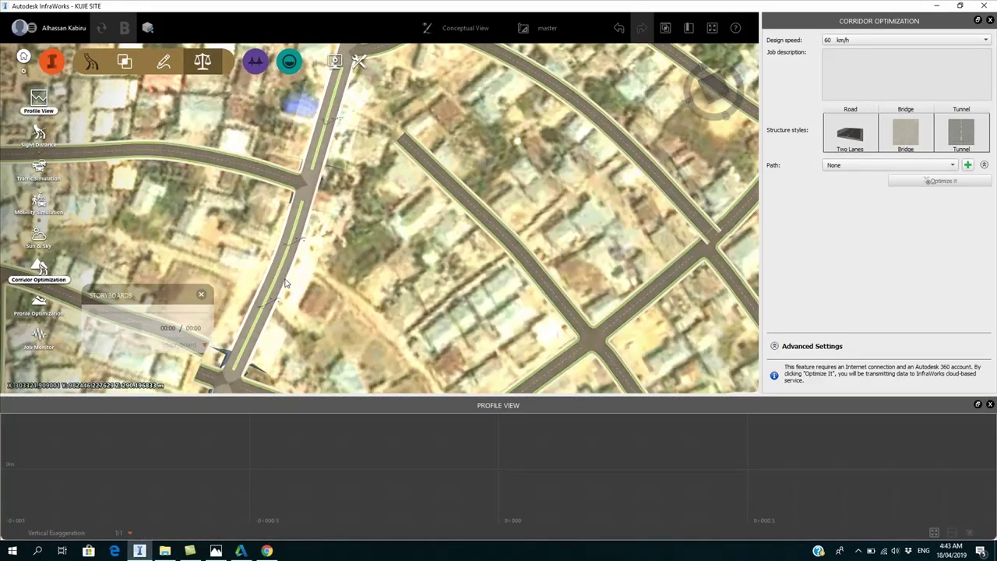
left_click(285, 284)
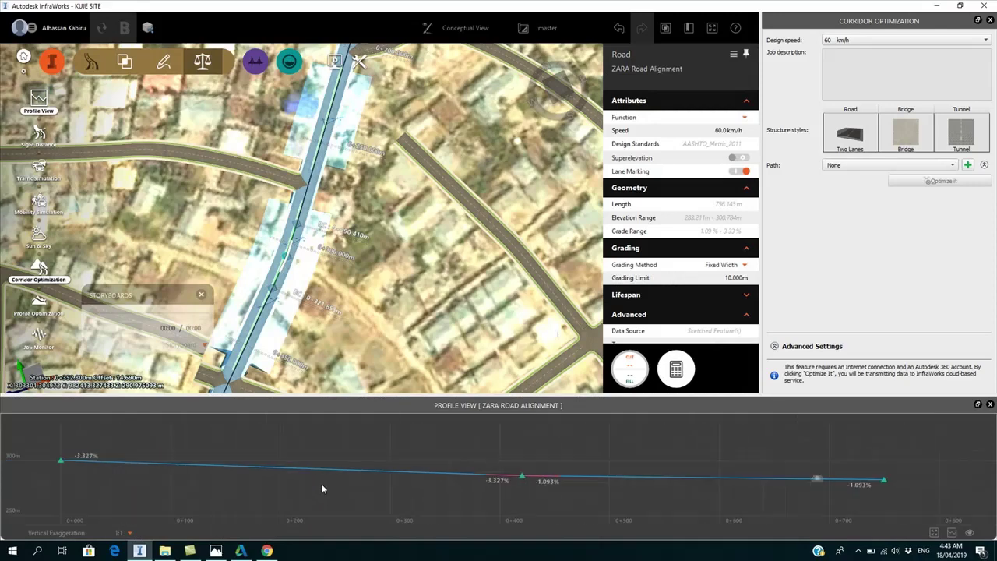
scroll(322, 488, "down", 3)
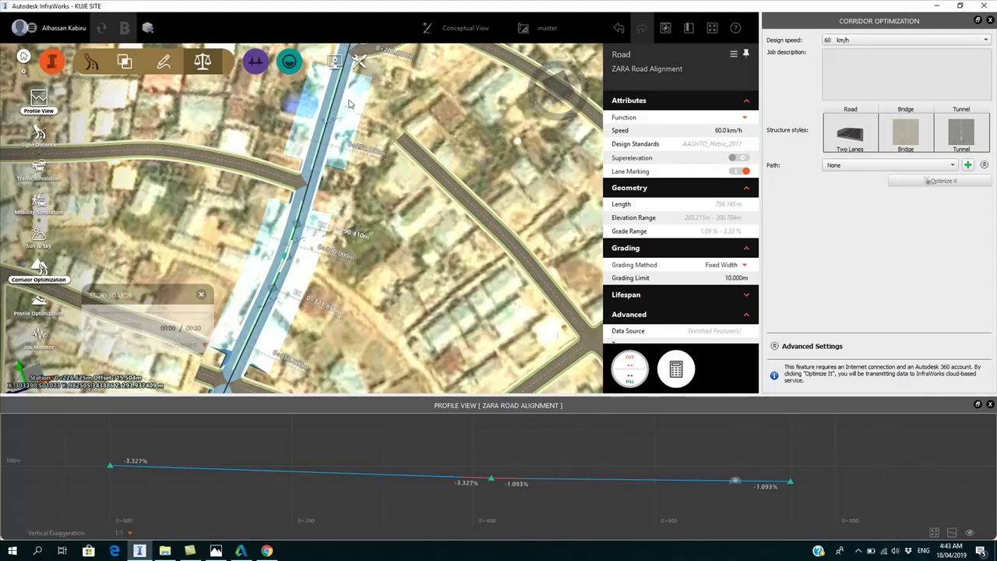
left_click(190, 109)
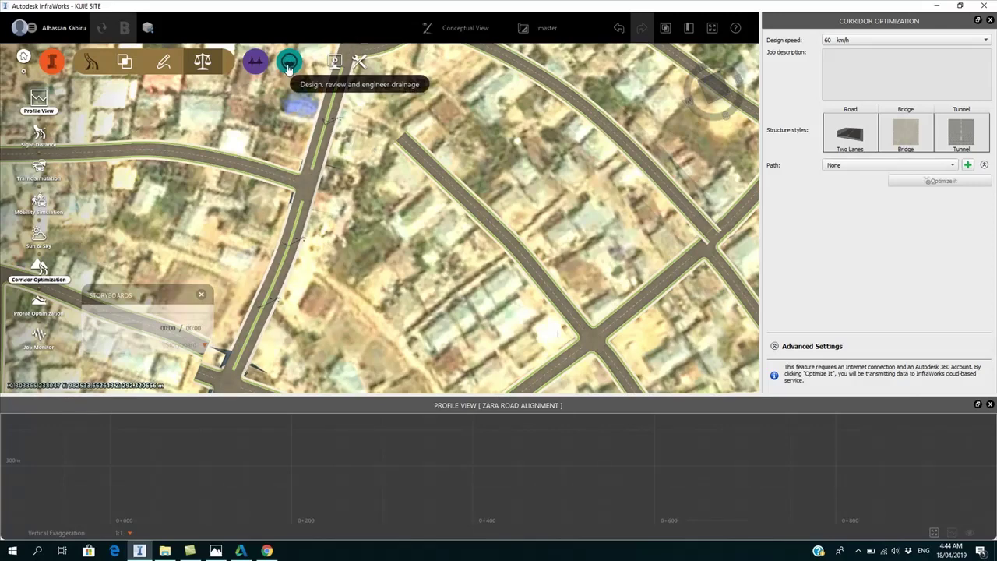
- Open the Storyboard Creator and start a camera path from the ZARA component road
left_click(334, 61)
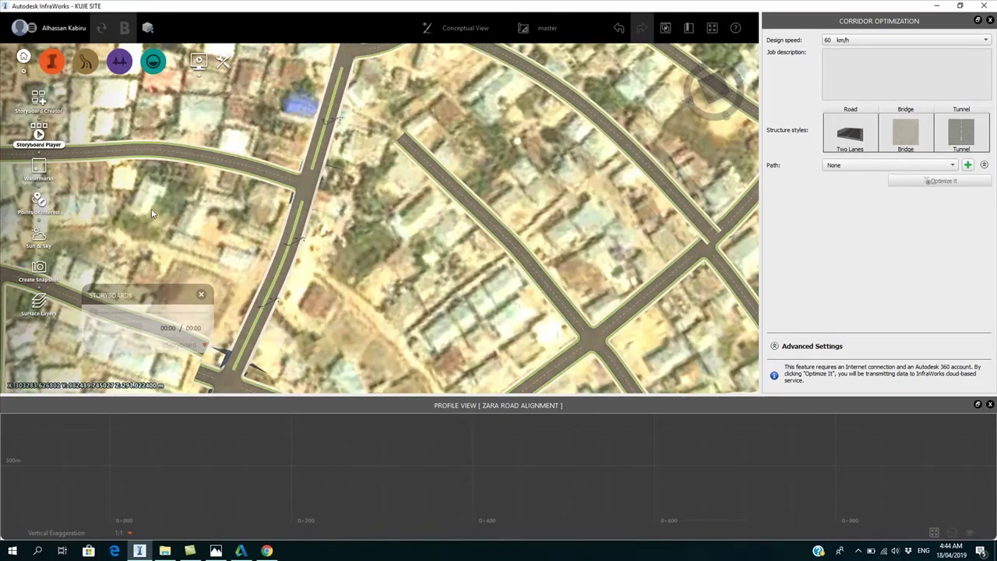
left_click(45, 112)
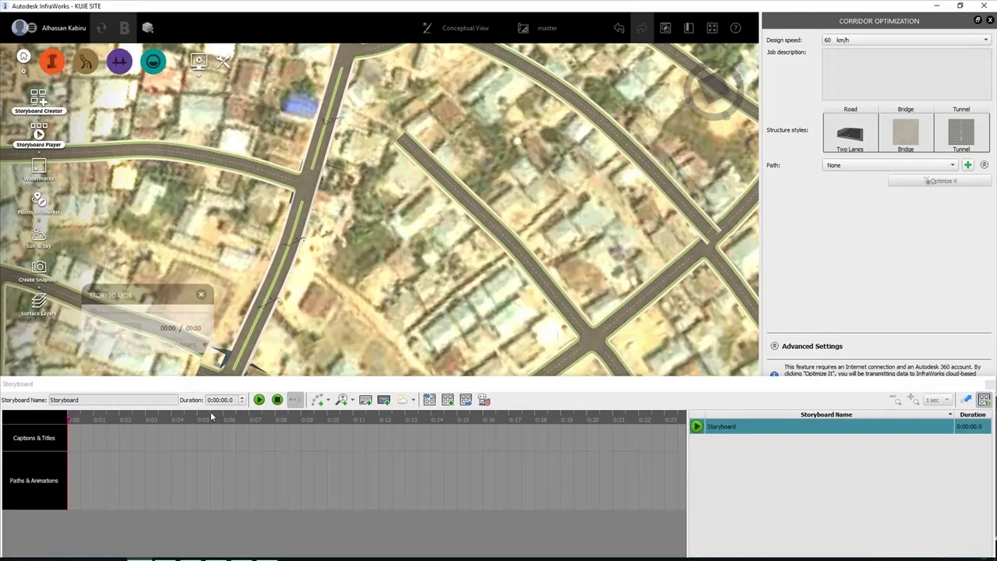
scroll(311, 303, "up", 1)
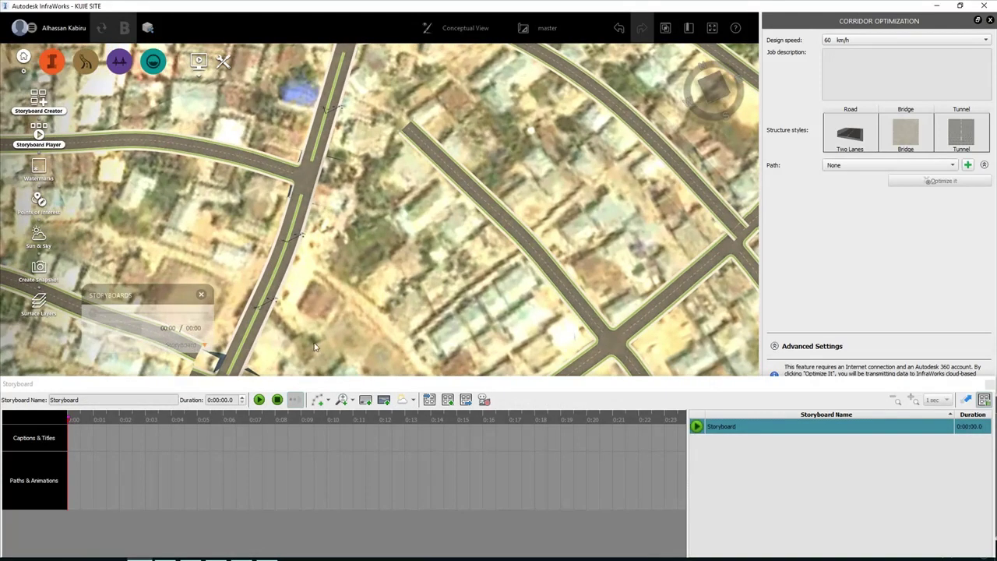
left_click(327, 402)
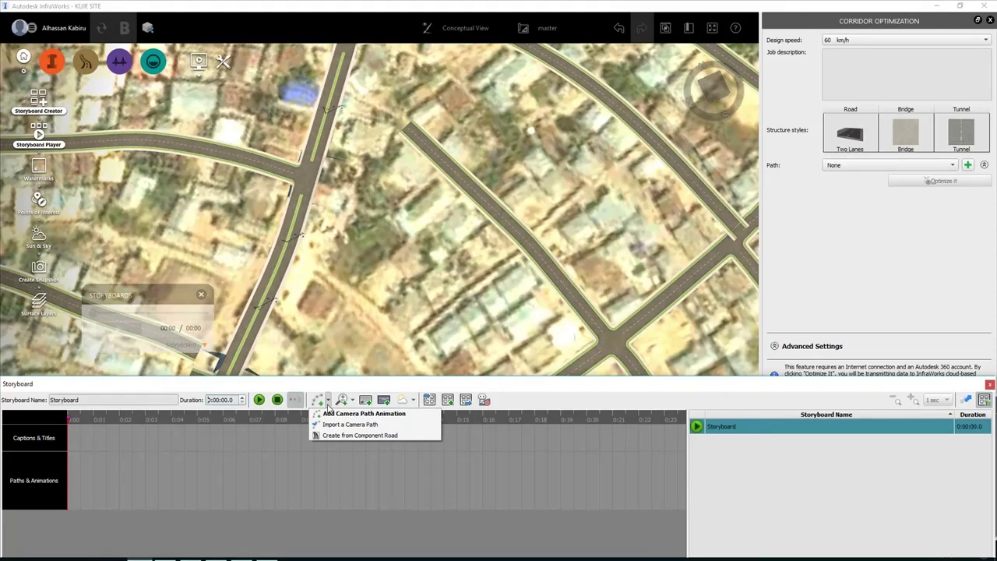
left_click(352, 401)
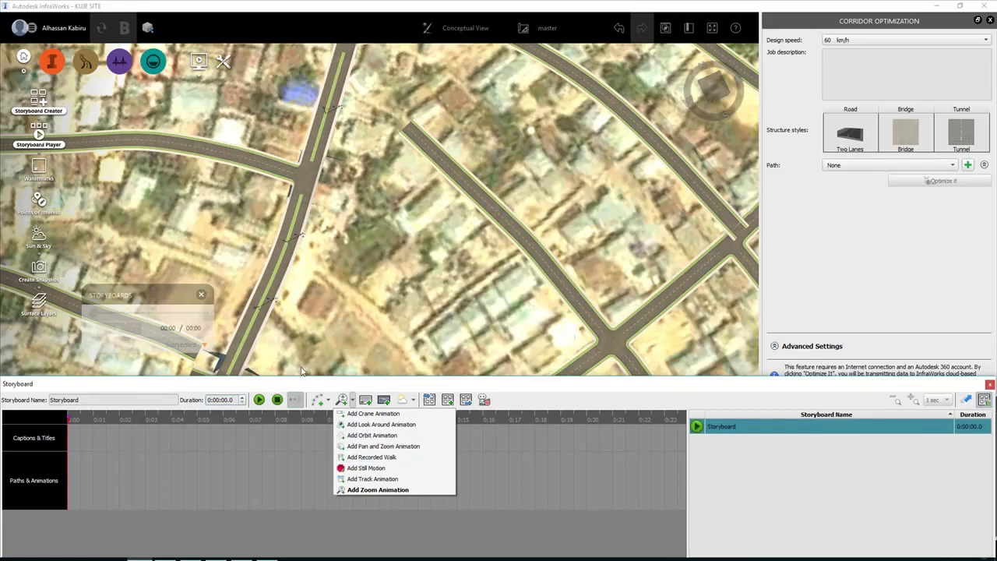
left_click(328, 402)
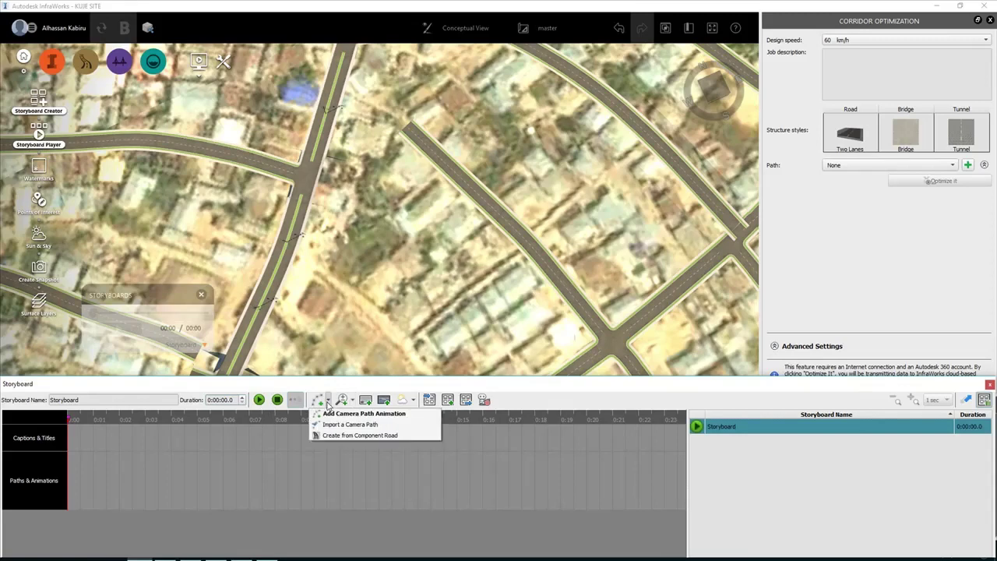
left_click(362, 441)
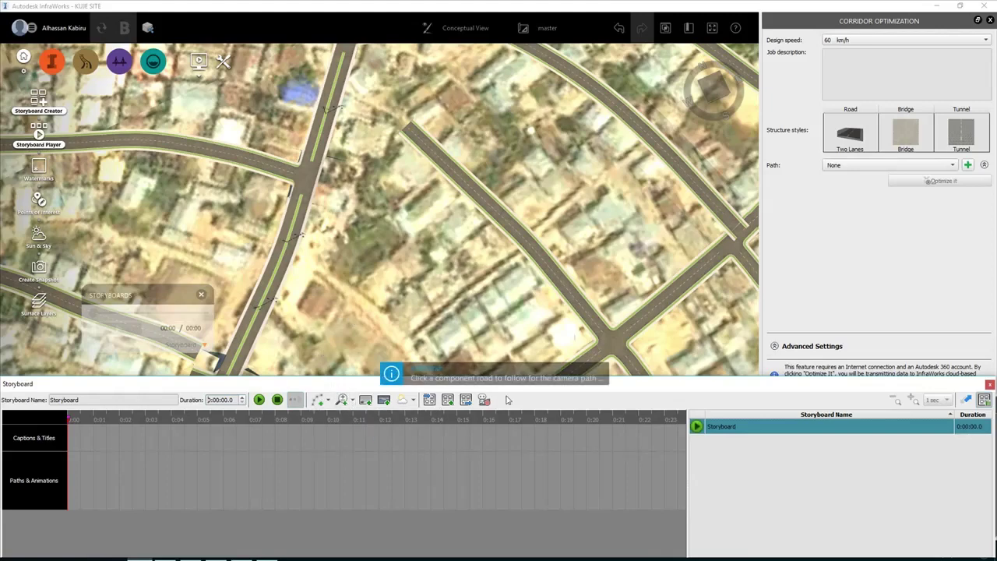
left_click(303, 201)
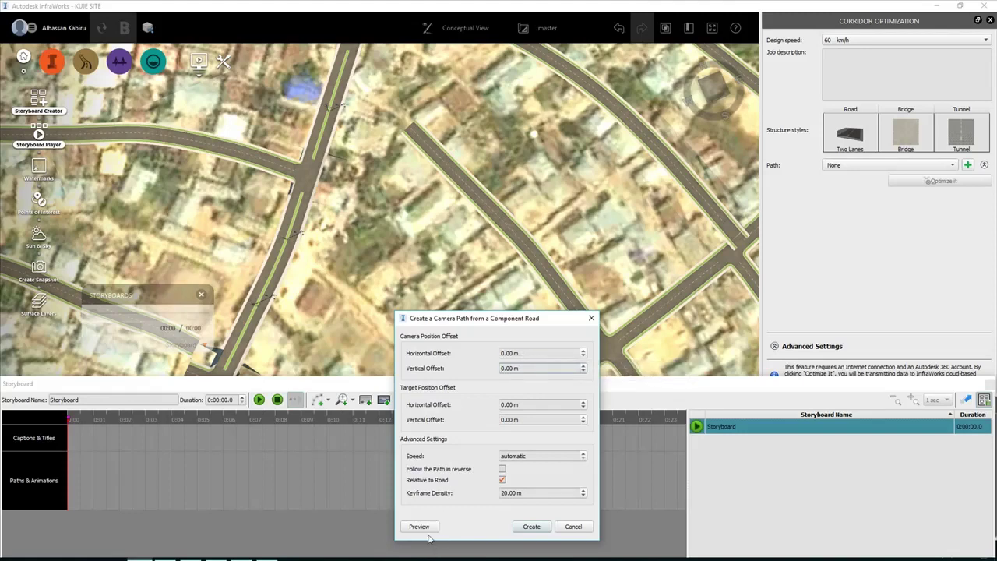
- Set the camera position offset to 20 m horizontal and 50 m vertical, previewing the camera view
left_click(523, 355)
left_click(433, 529)
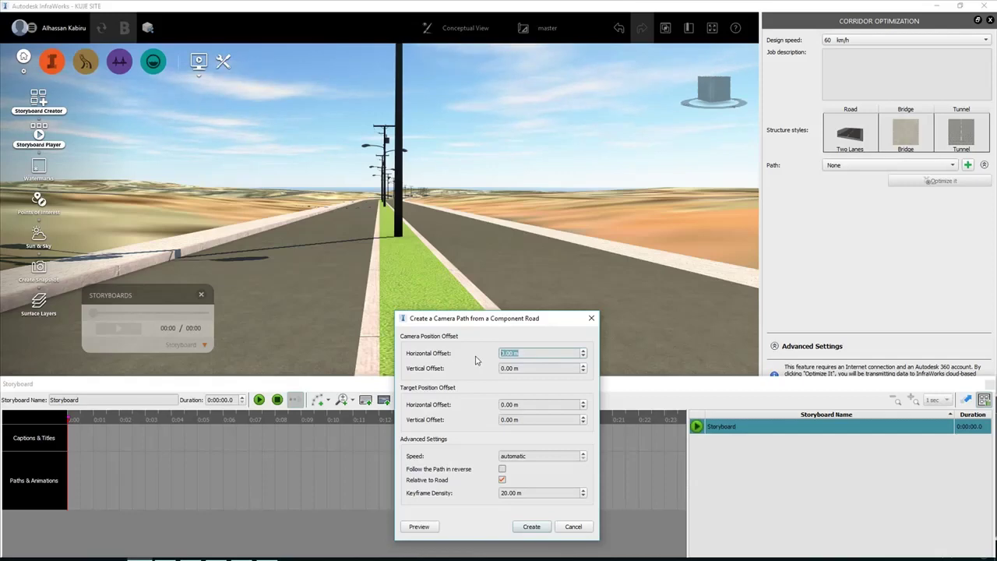
type("20 m")
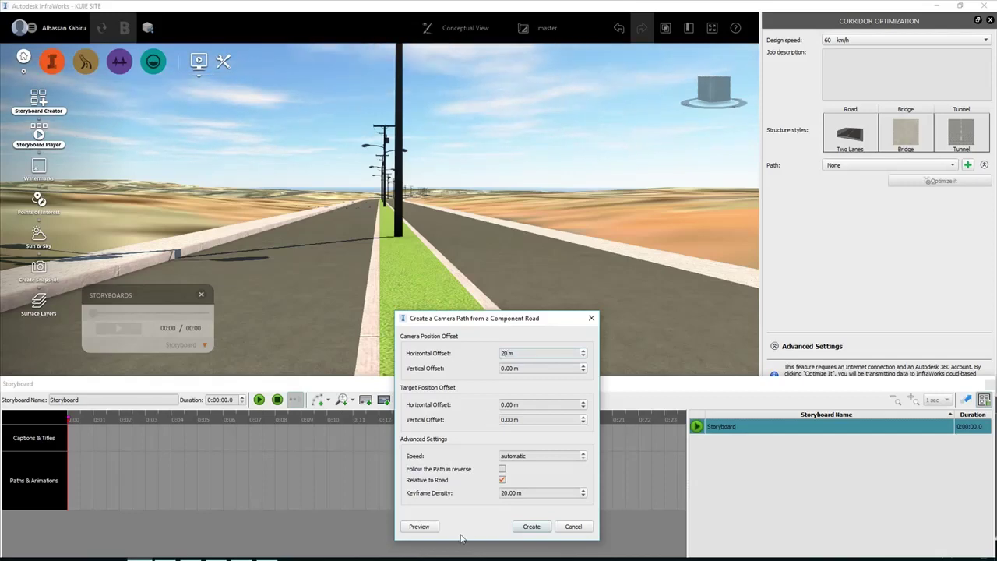
left_click(430, 534)
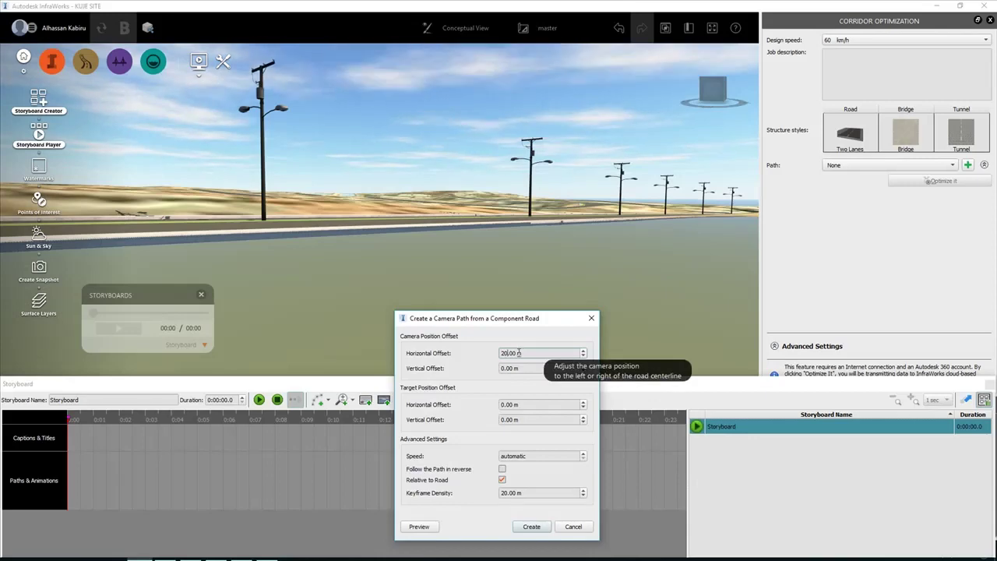
left_click_drag(521, 369, 478, 373)
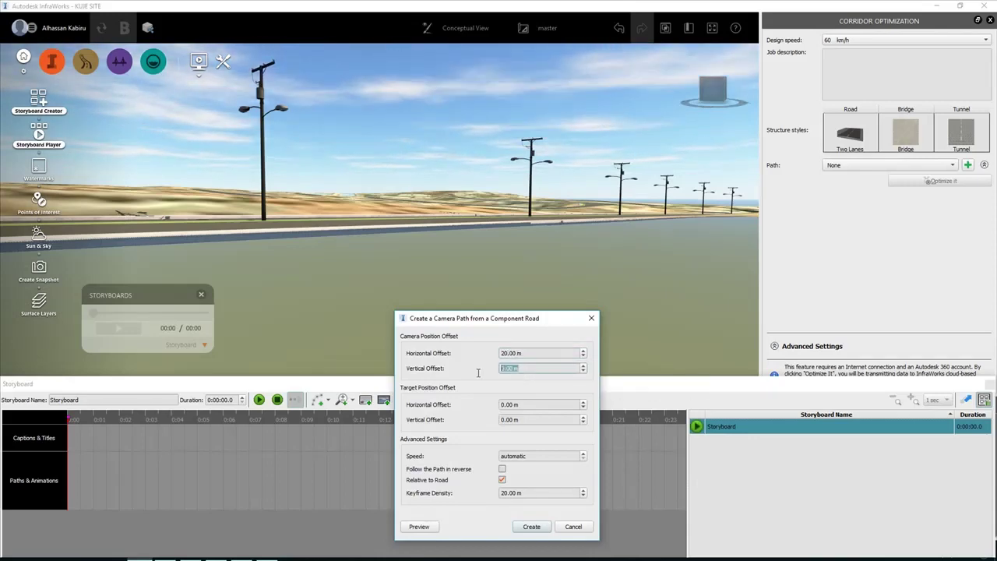
type("50 m")
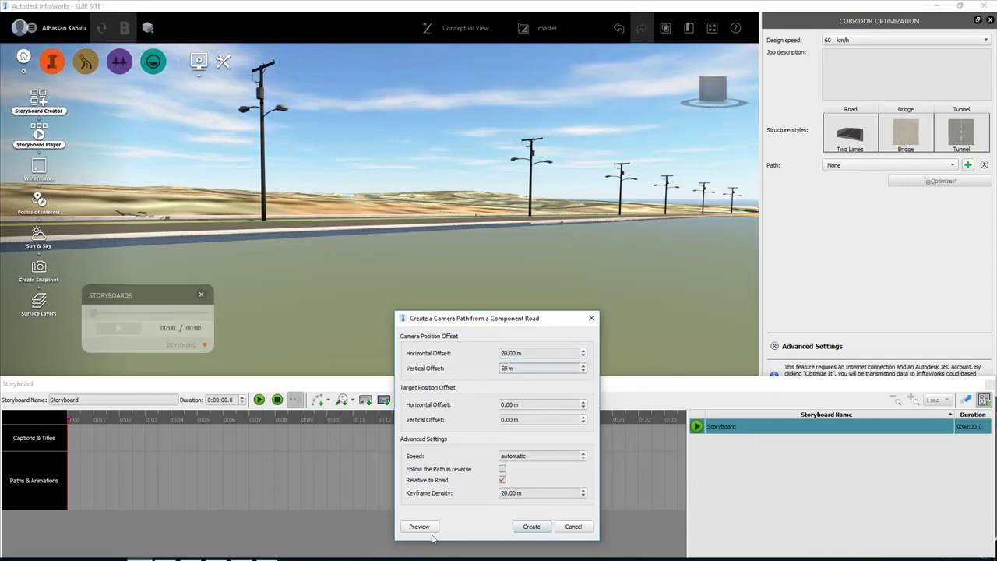
left_click(431, 528)
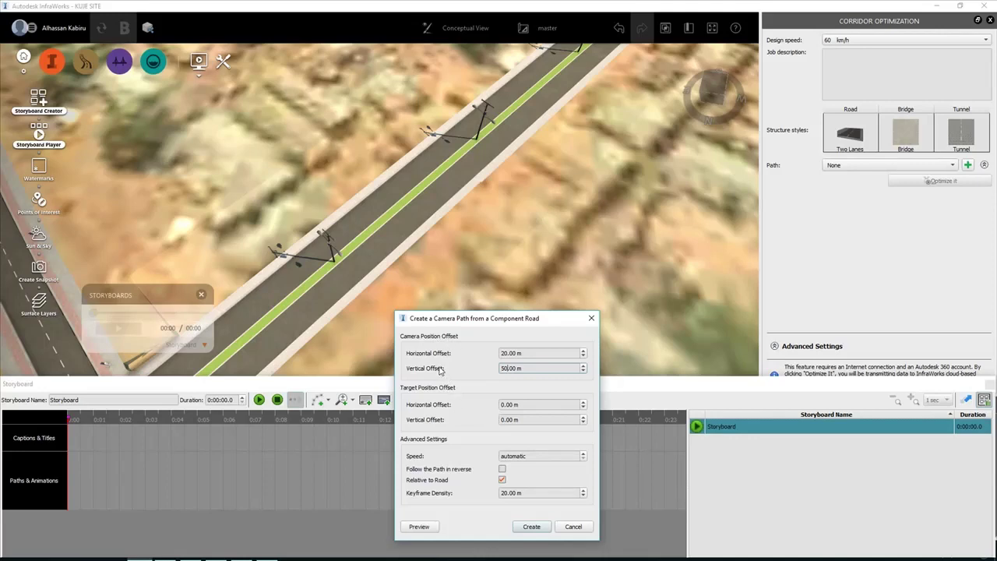
- Create the road camera path with a speed of 60 km/h and play the storyboard through
left_click(584, 454)
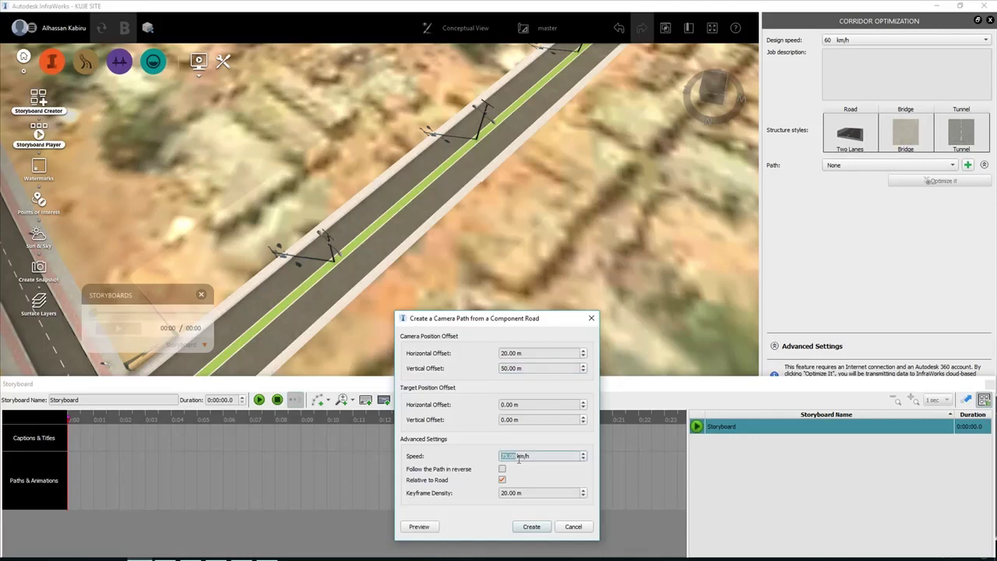
left_click_drag(532, 457, 486, 451)
type("6")
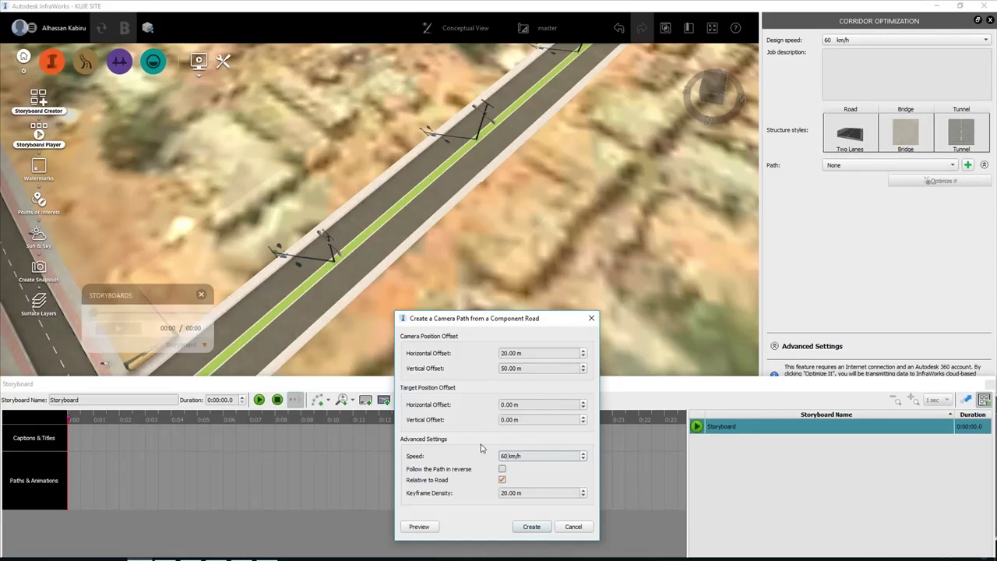
left_click(530, 528)
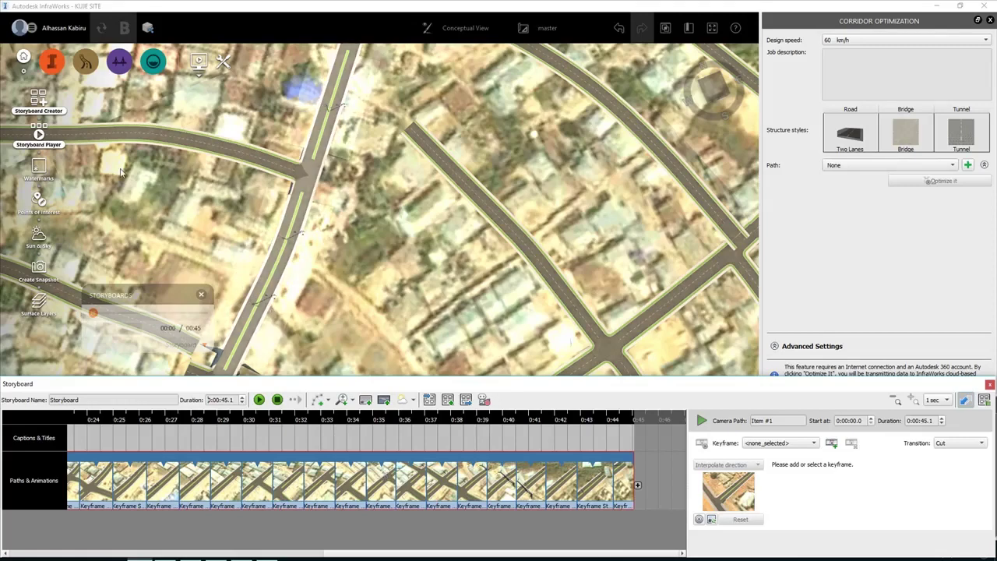
left_click(118, 329)
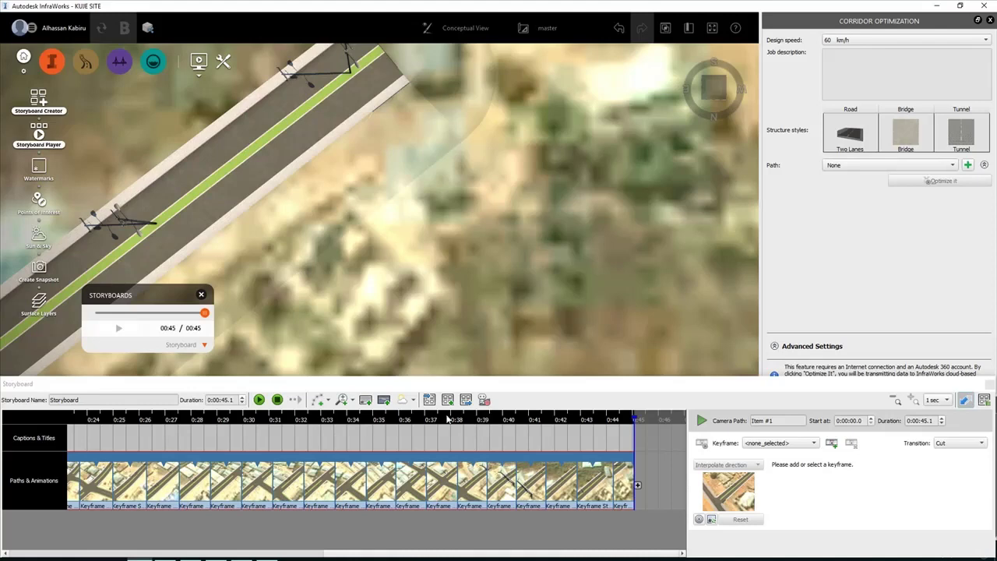
- Start exporting the storyboard as a video with the Windows Media Video encoder
left_click(485, 400)
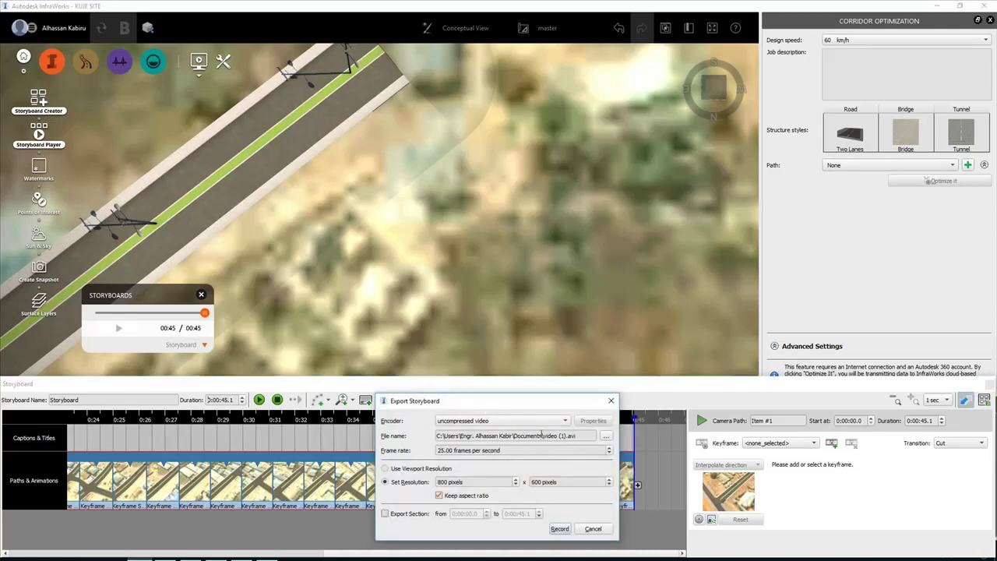
left_click(563, 424)
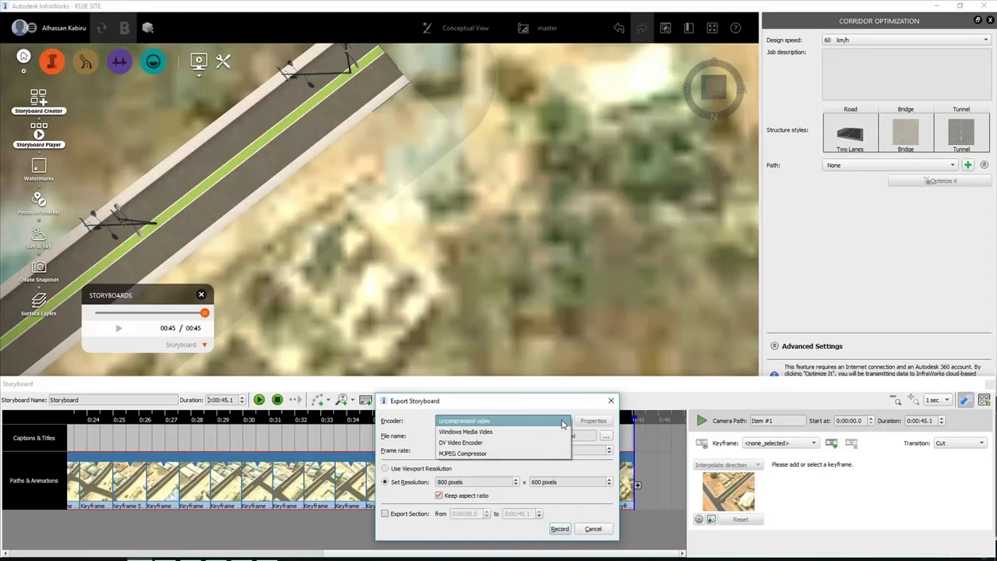
left_click(468, 433)
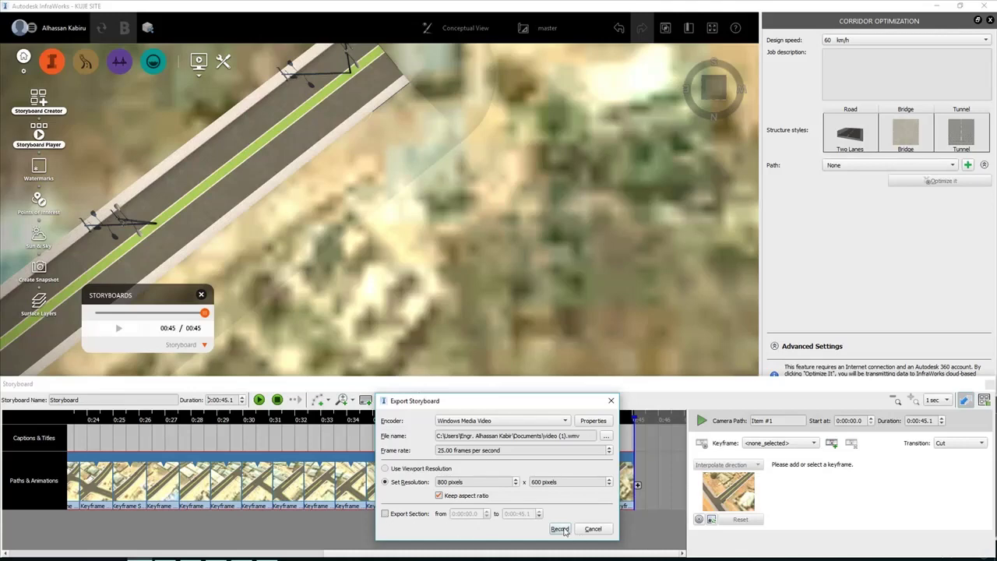
- Set the export file to "Kuje Road Walkthrough video" in WMV format on the Desktop
left_click(606, 437)
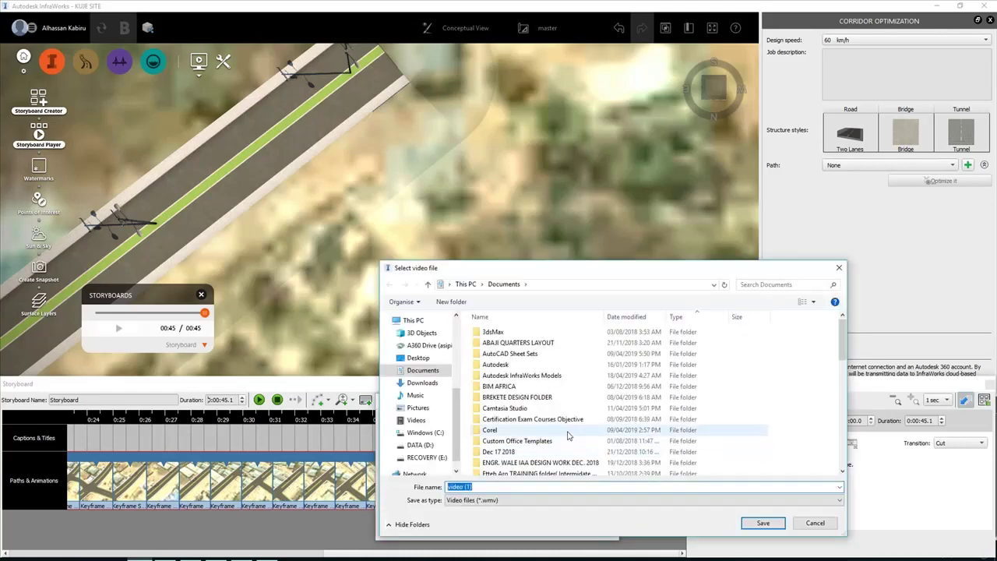
left_click(420, 358)
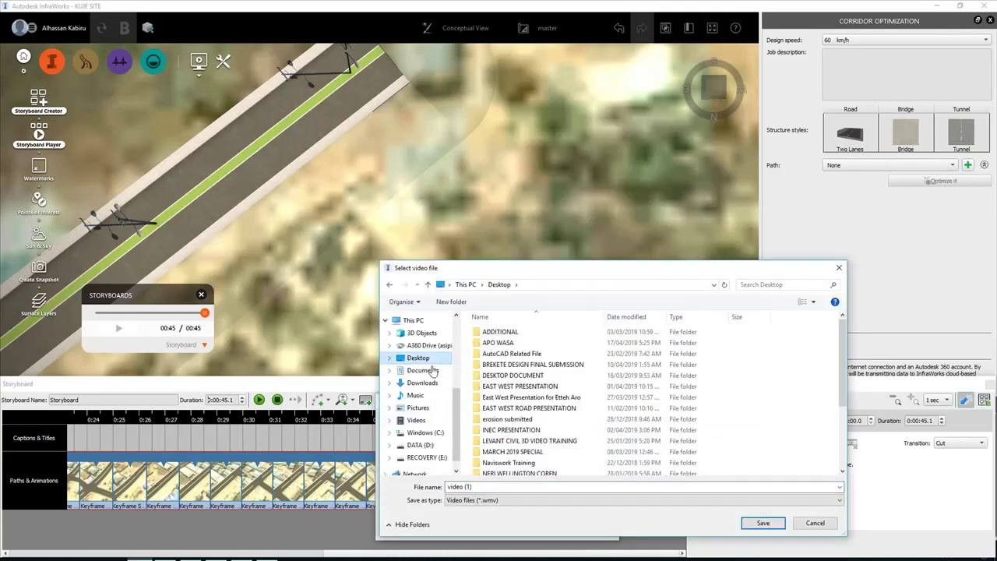
left_click(469, 486)
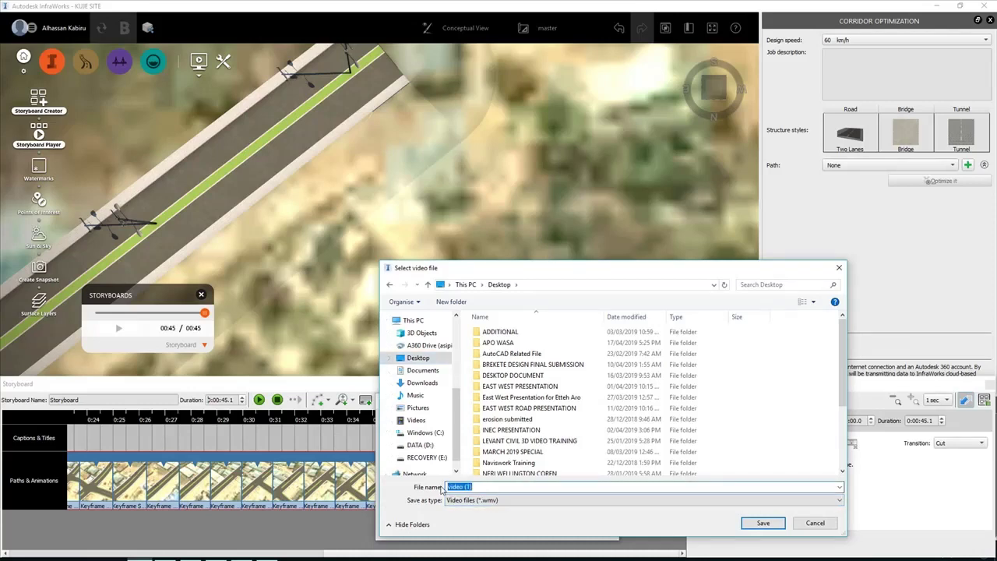
type("K")
type("uje")
type(" Video")
key("BackSpace")
key("BackSpace")
key("BackSpace")
key("BackSpace")
type("oad")
type(" Video")
key("BackSpace")
key("BackSpace")
key("BackSpace")
key("BackSpace")
type("Walkthrough vid")
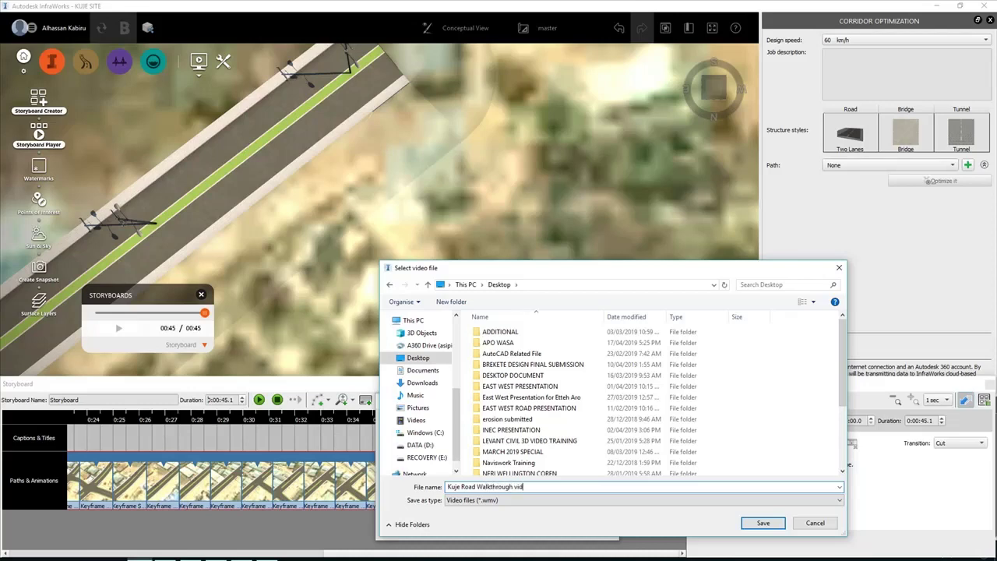
type("eo")
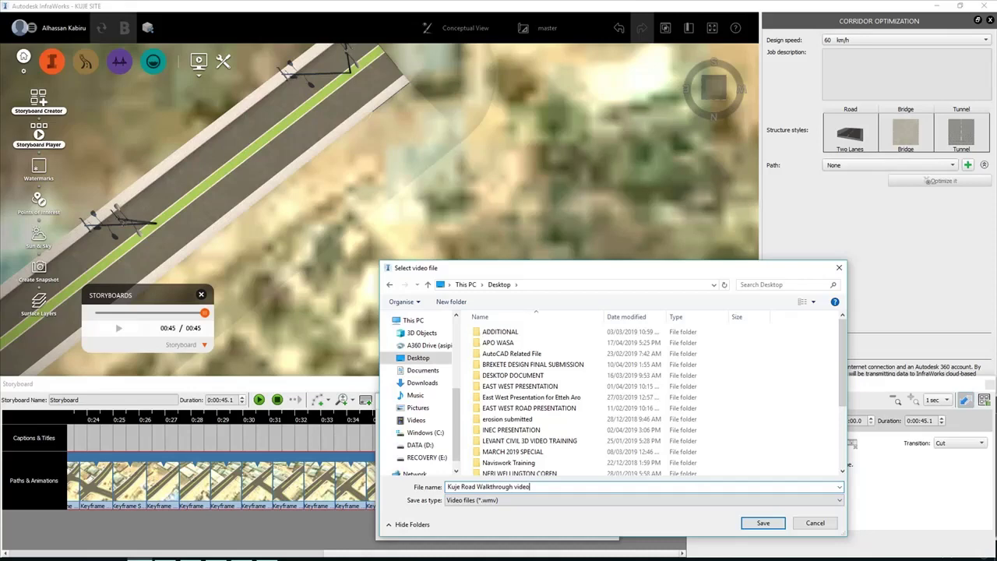
left_click(749, 529)
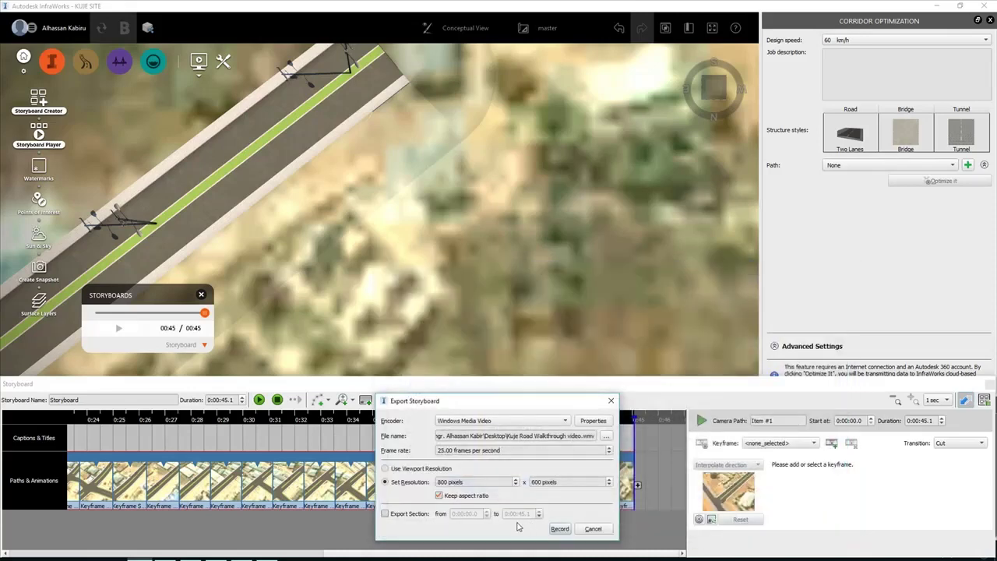
- Record the walkthrough video, dismiss the completion message, and minimise the InfraWorks and browser windows
left_click(560, 530)
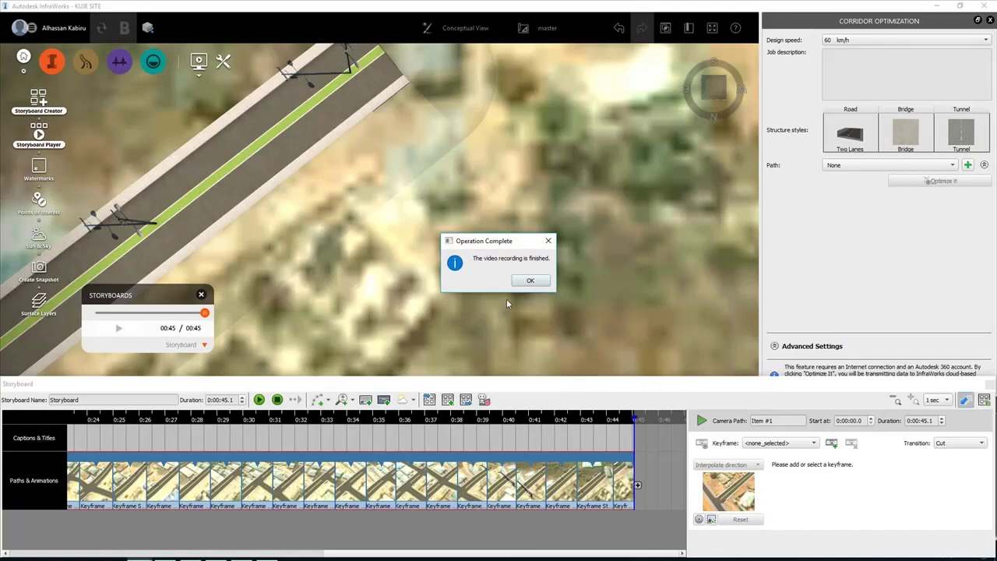
left_click(529, 280)
left_click(938, 6)
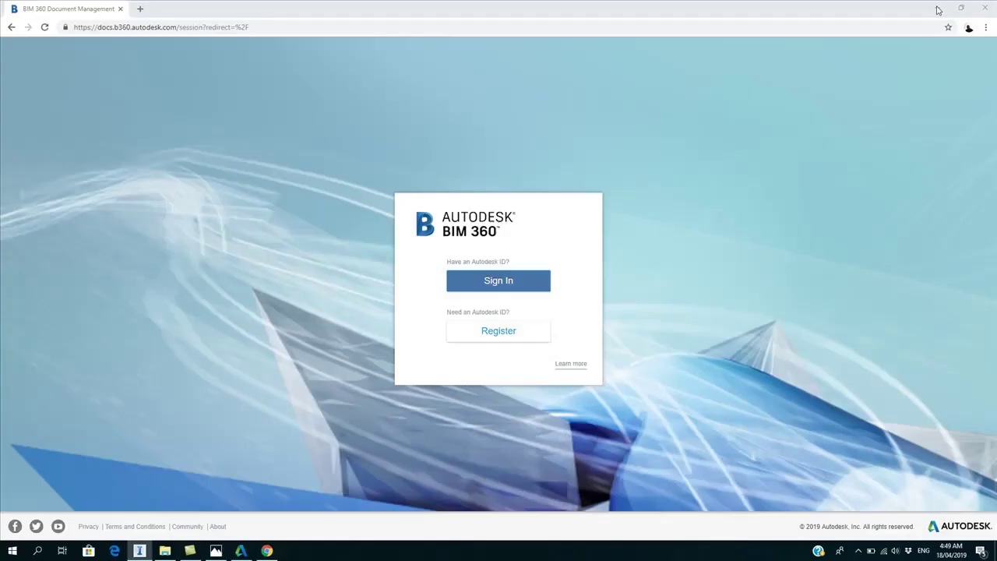
left_click(938, 9)
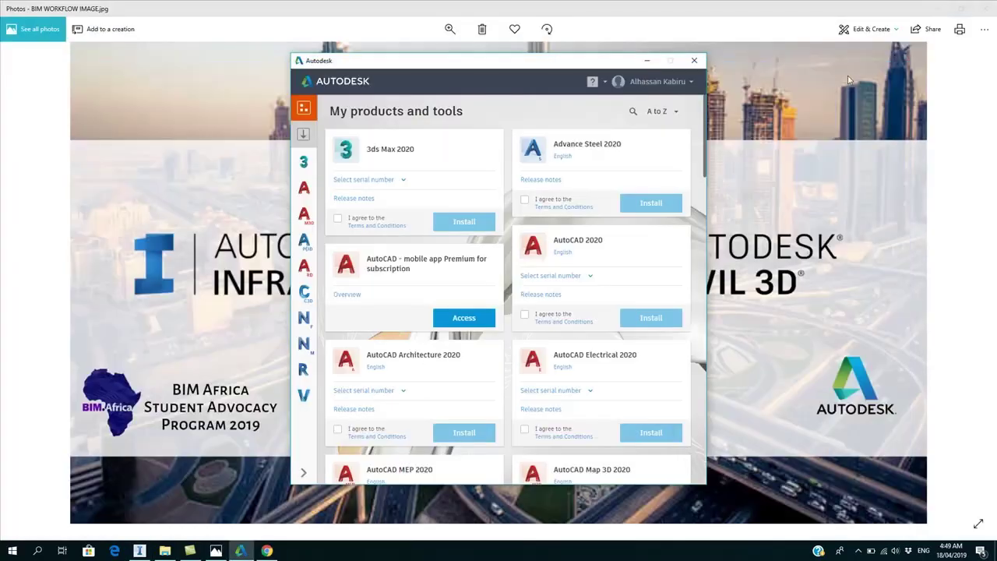
- Minimise the remaining windows to reveal the Desktop, and play the exported Kuje Road Walkthrough video through before closing it
left_click_drag(704, 154, 705, 265)
left_click(647, 60)
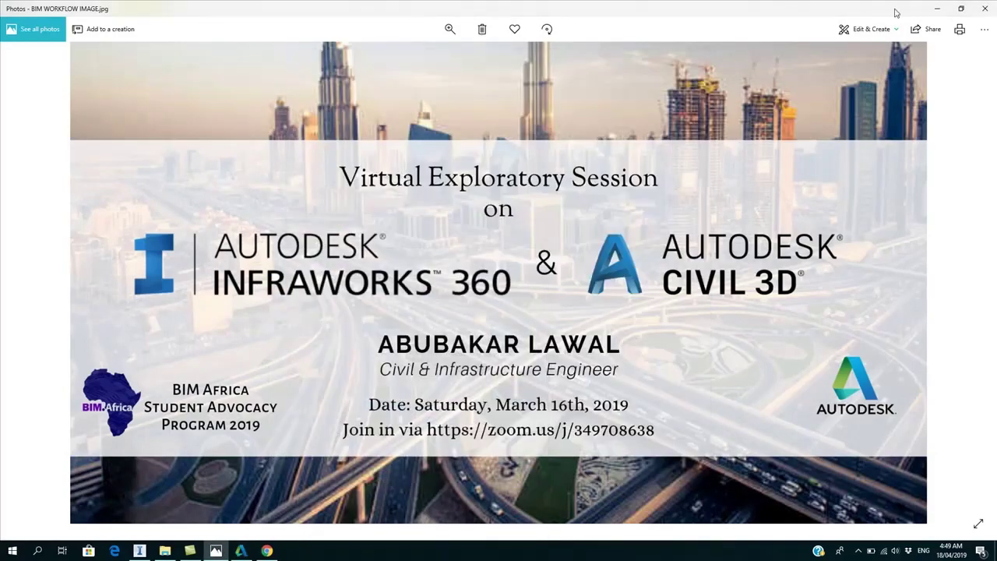
left_click(936, 9)
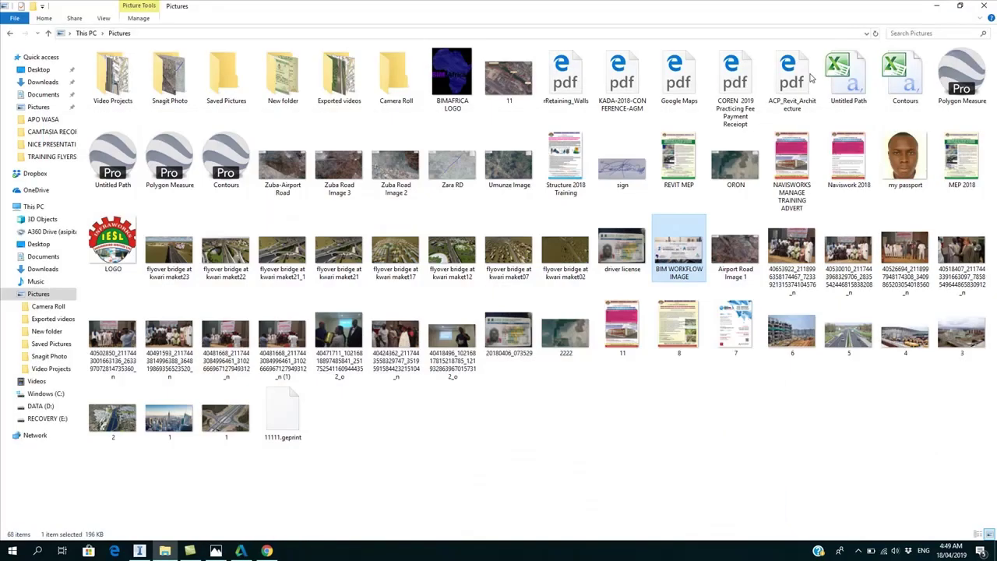
left_click(933, 9)
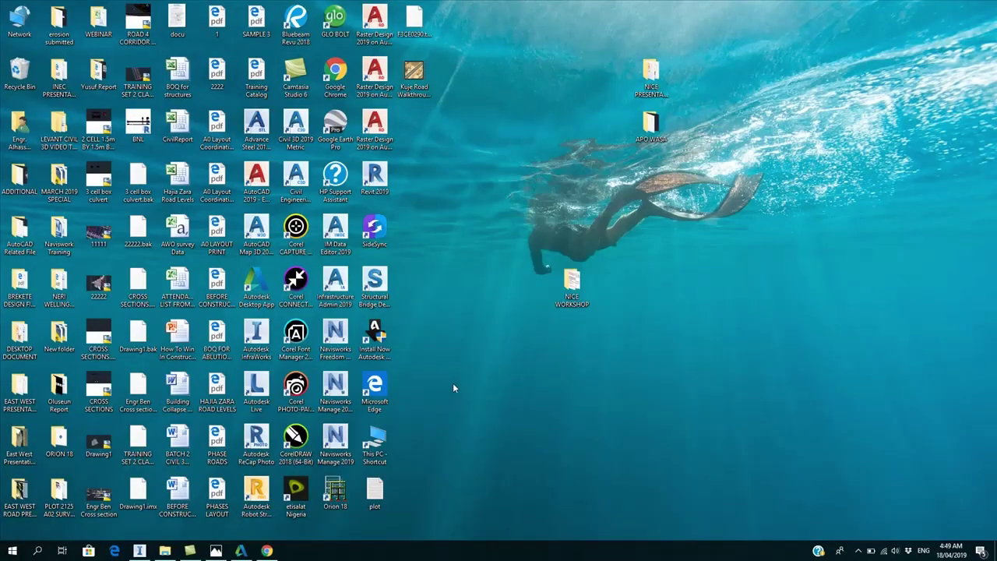
double_click(417, 83)
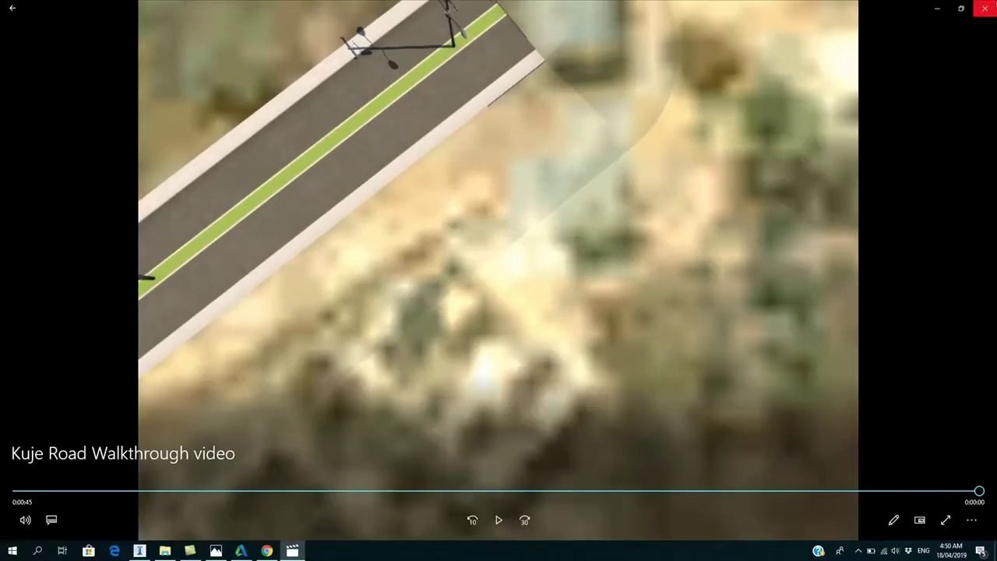
left_click(983, 9)
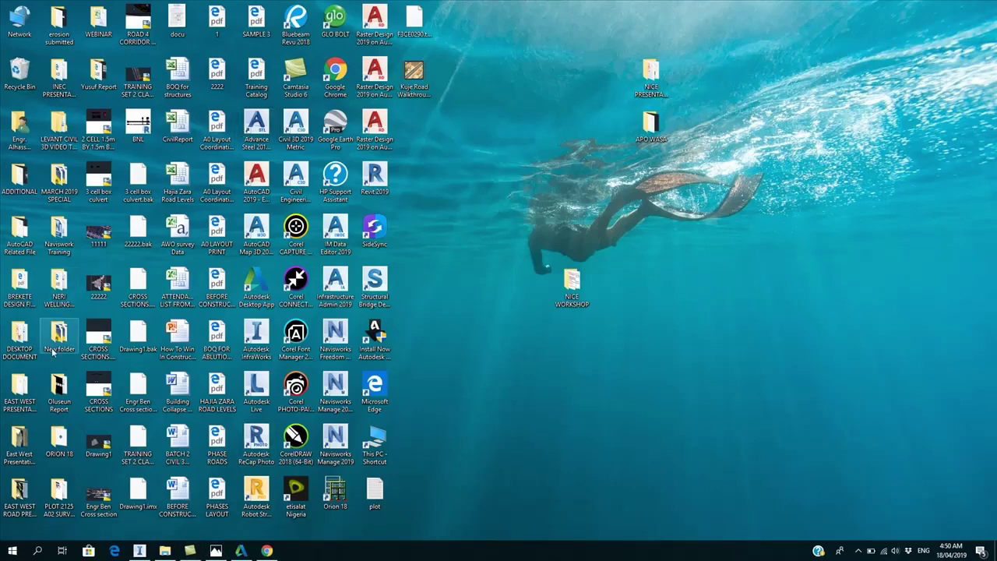
- Open the EAST WEST ROAD PRESENTATION folder on the Desktop and play PRESENTATION VIDEO 4
double_click(20, 397)
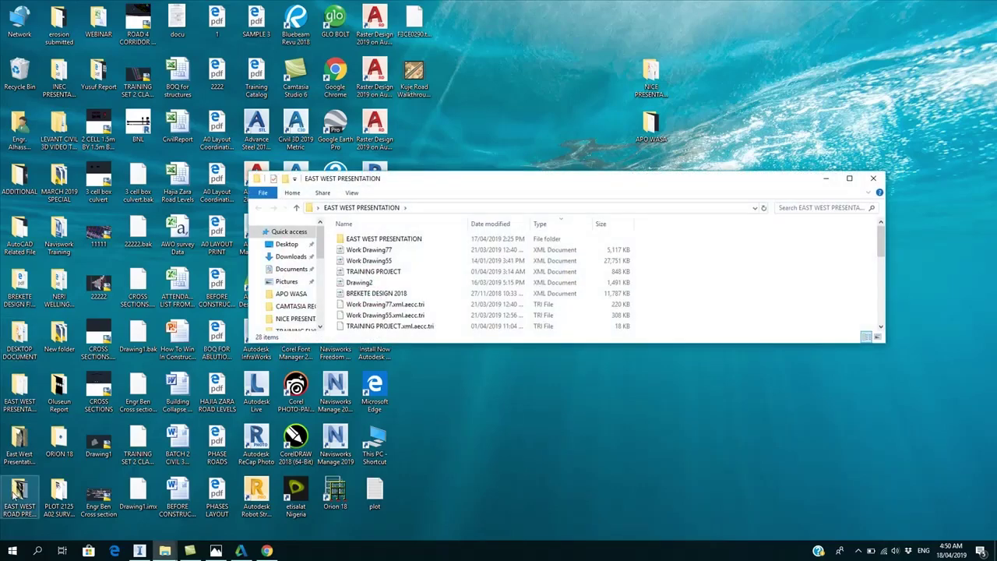
double_click(17, 498)
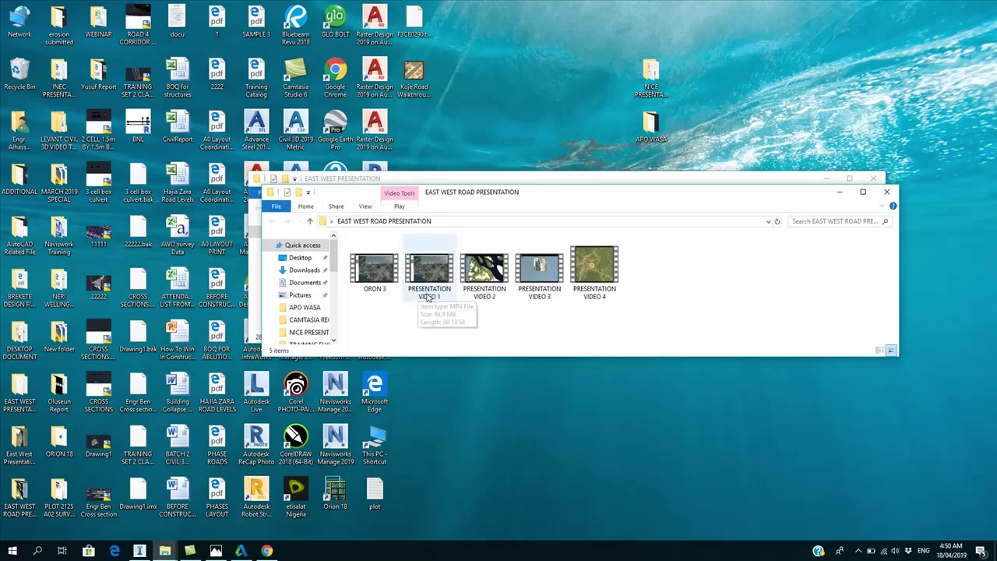
double_click(603, 283)
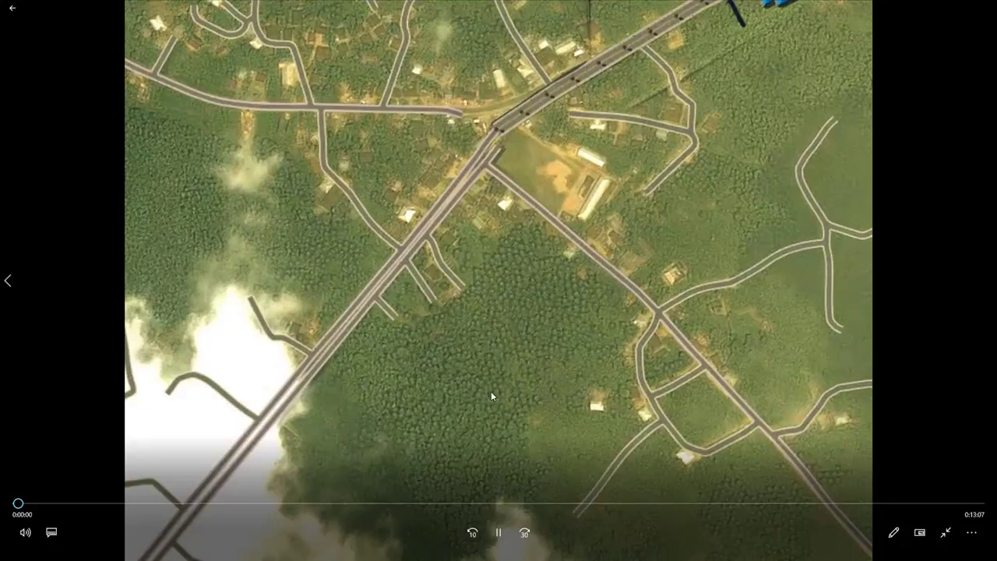
- Skim through the first part of the walkthrough video, moving ahead in stages to about 5:54
left_click(75, 504)
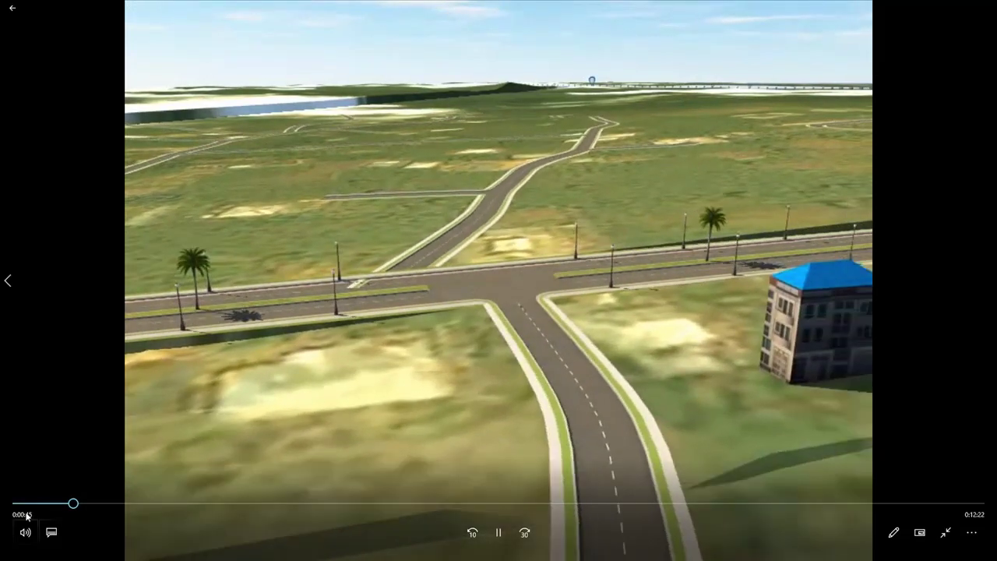
left_click(27, 505)
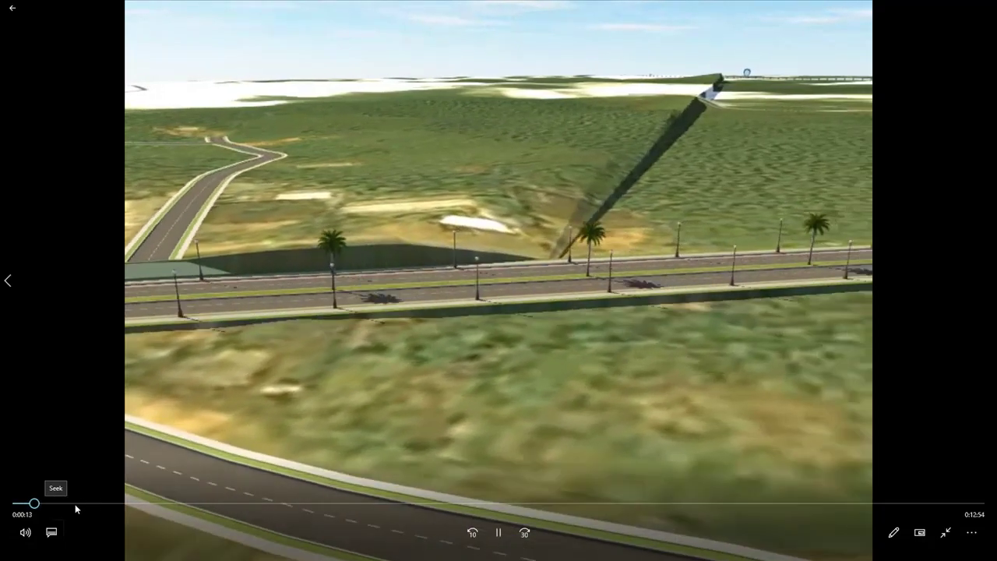
left_click_drag(75, 504, 155, 506)
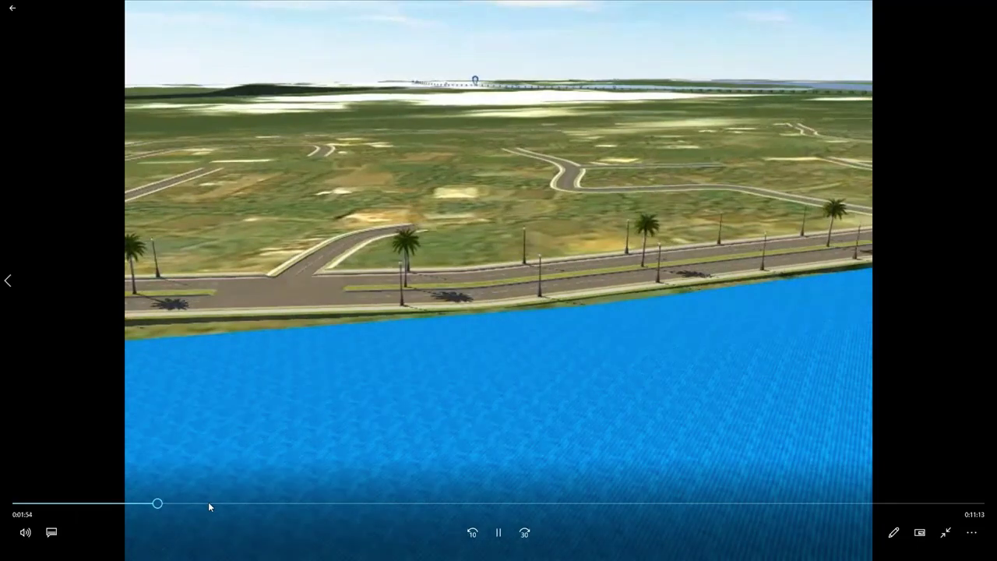
left_click(208, 504)
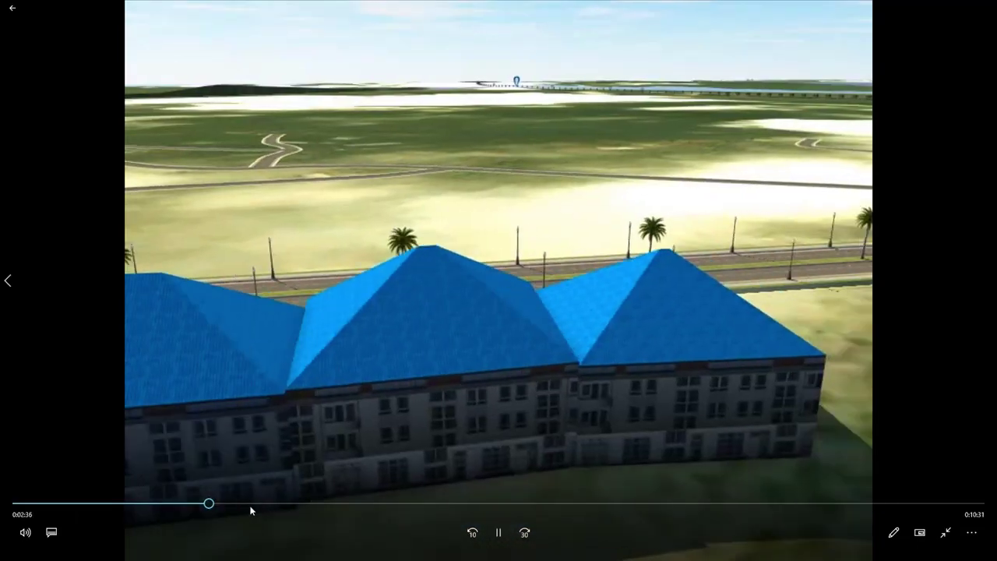
left_click(251, 504)
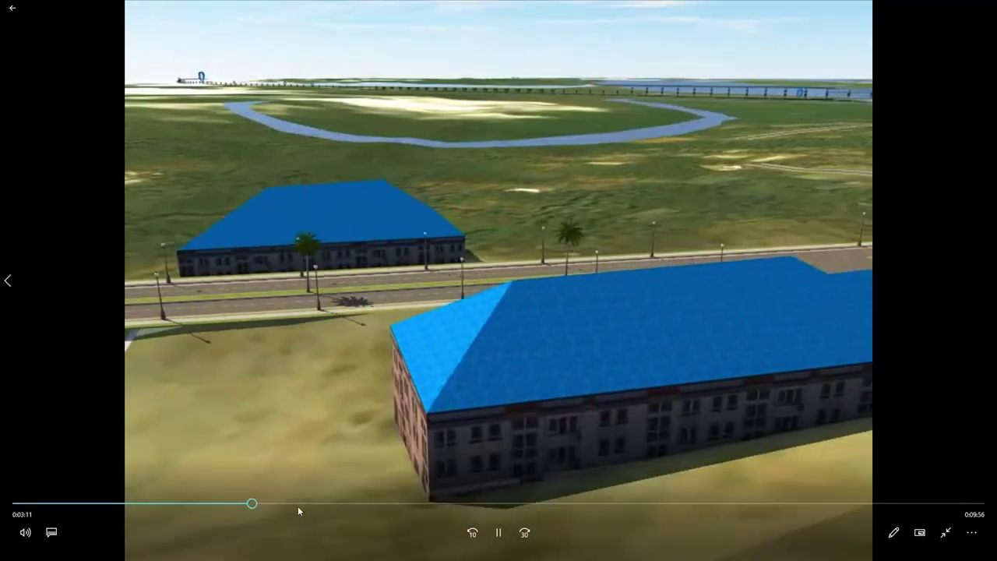
left_click(300, 507)
left_click(354, 507)
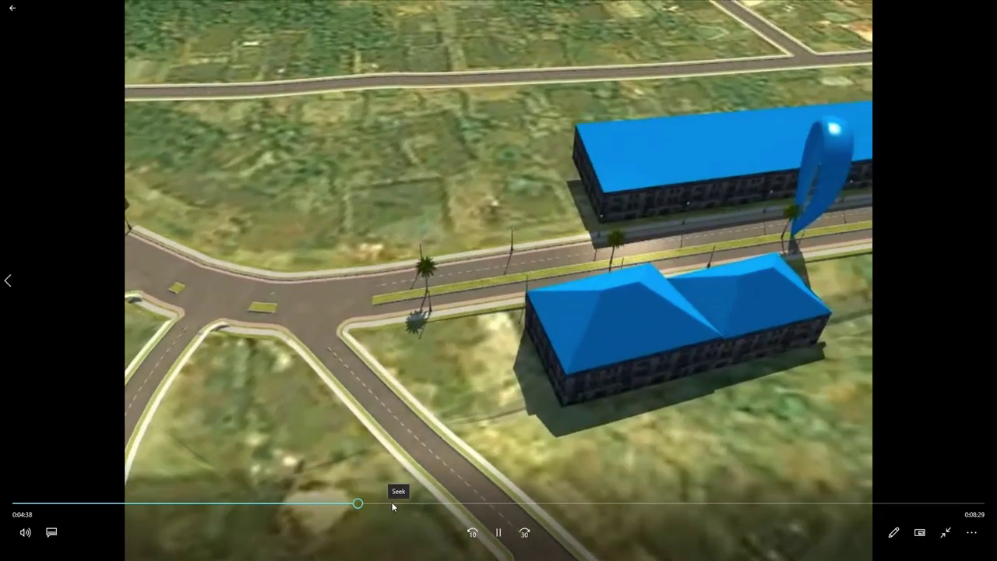
left_click(420, 505)
left_click(450, 505)
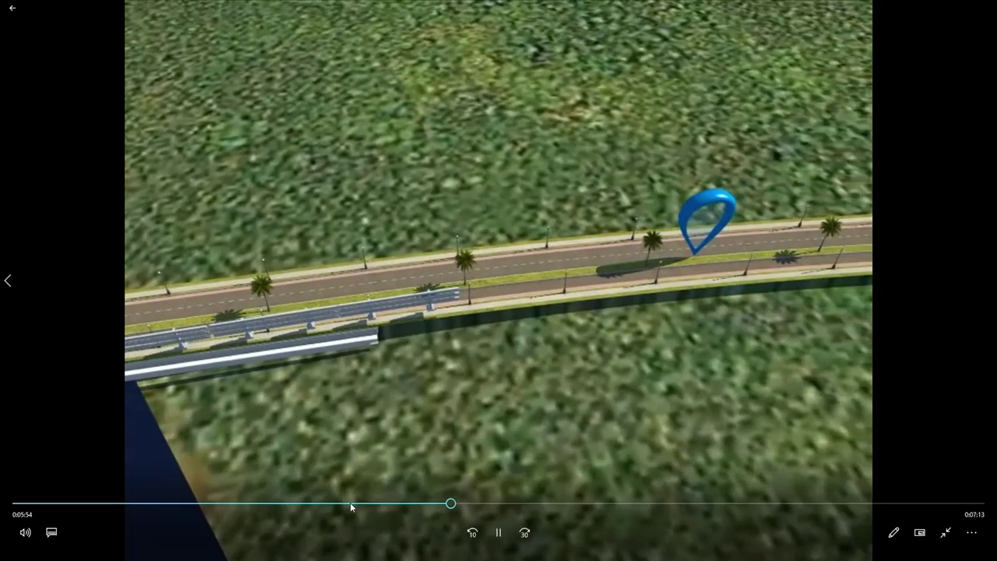
- Go back to the built-up junctions and review the stretch between about 4:40 and 5:38, ending at the culvert crossing
left_click(349, 503)
left_click(367, 504)
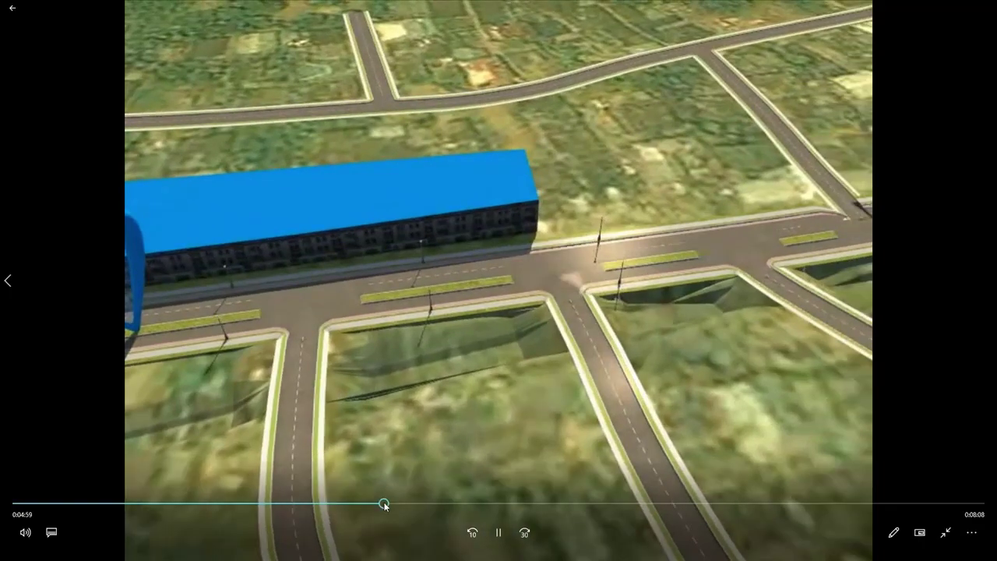
left_click(384, 503)
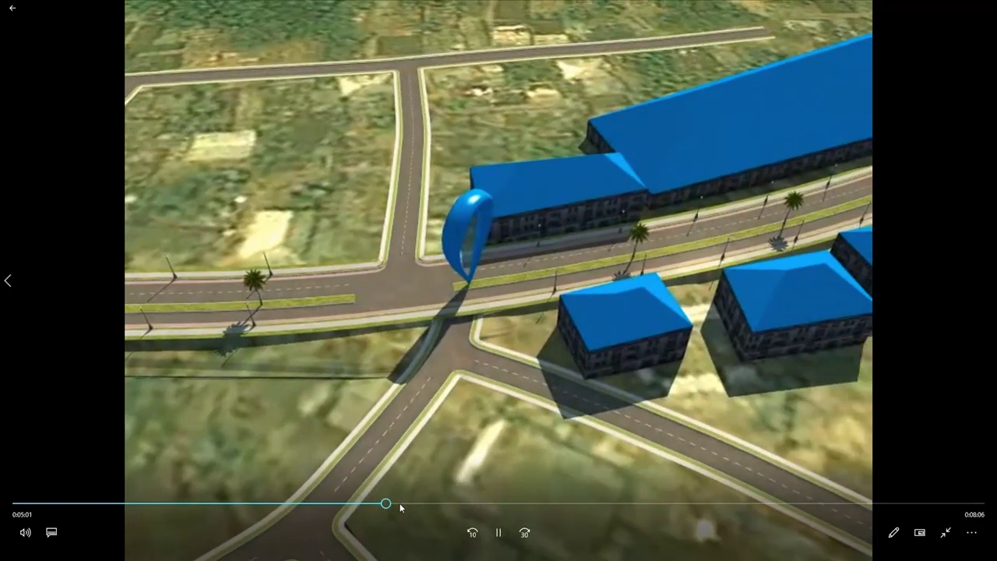
left_click(399, 502)
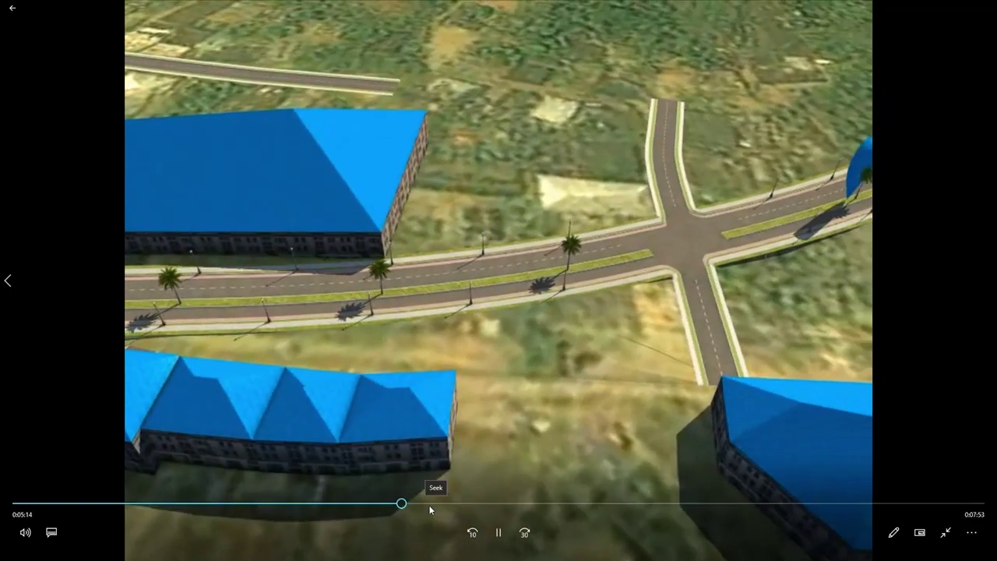
left_click(429, 504)
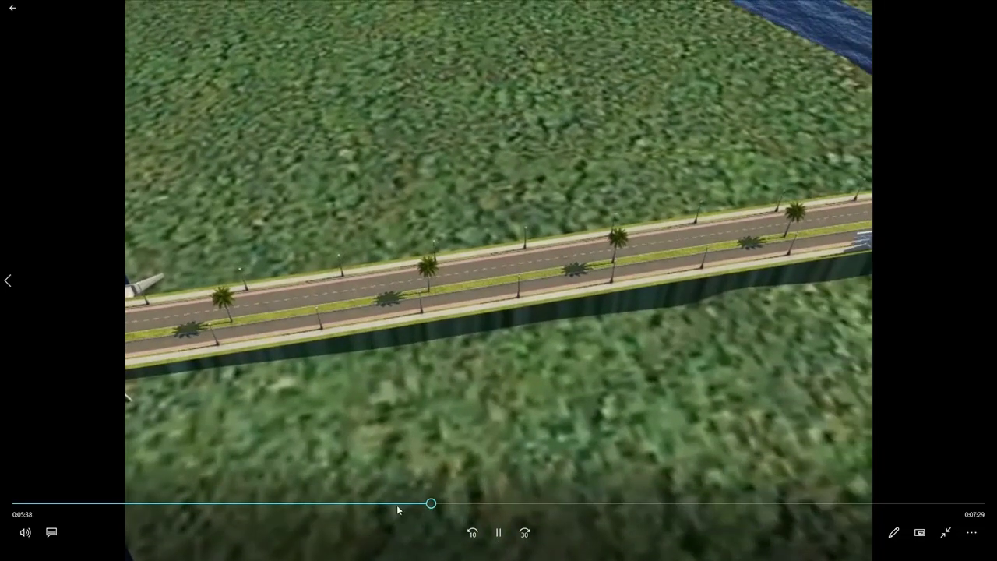
left_click(400, 504)
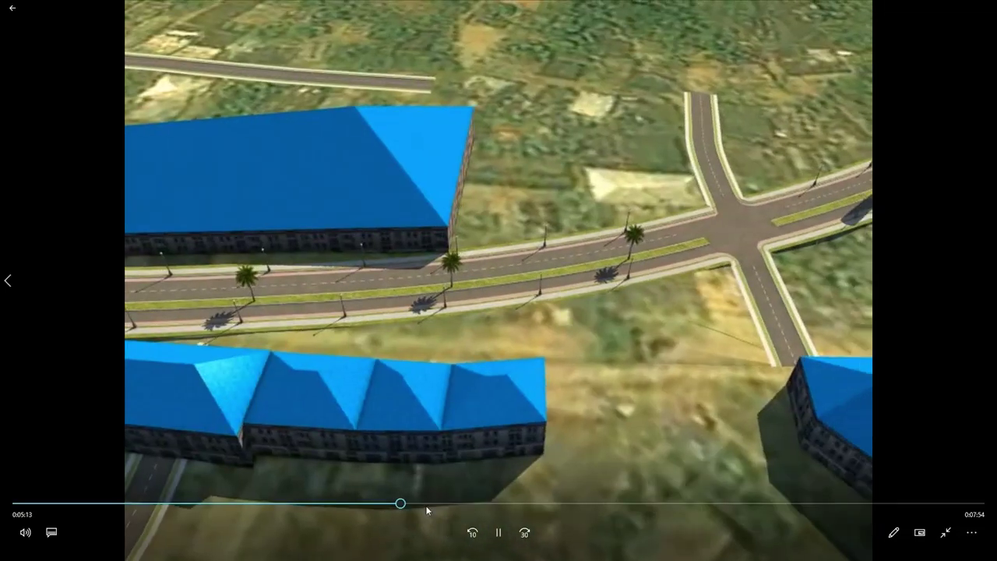
left_click(426, 504)
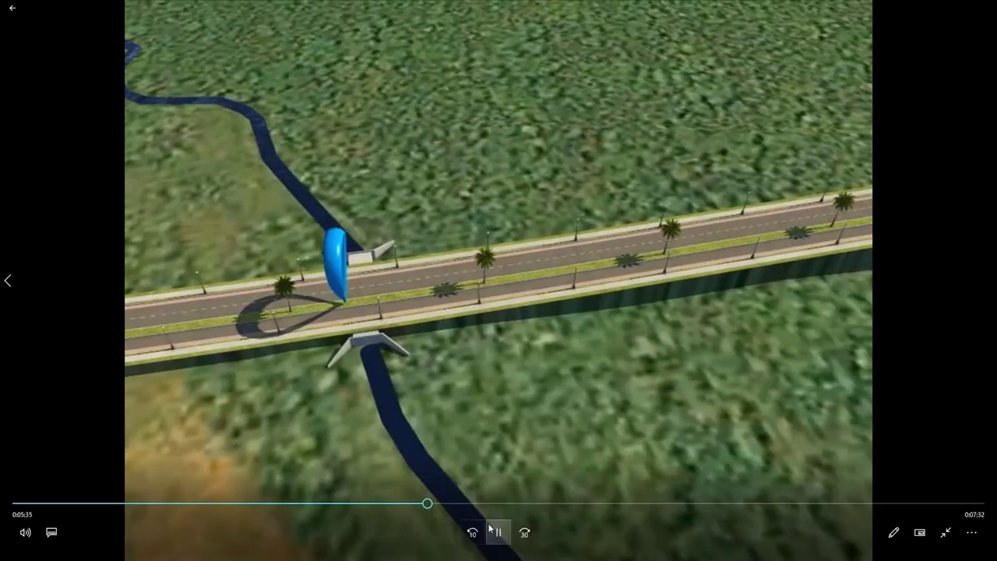
- Pause the video at the culvert crossing and move ahead to the river bridge at about 5:47
left_click(497, 532)
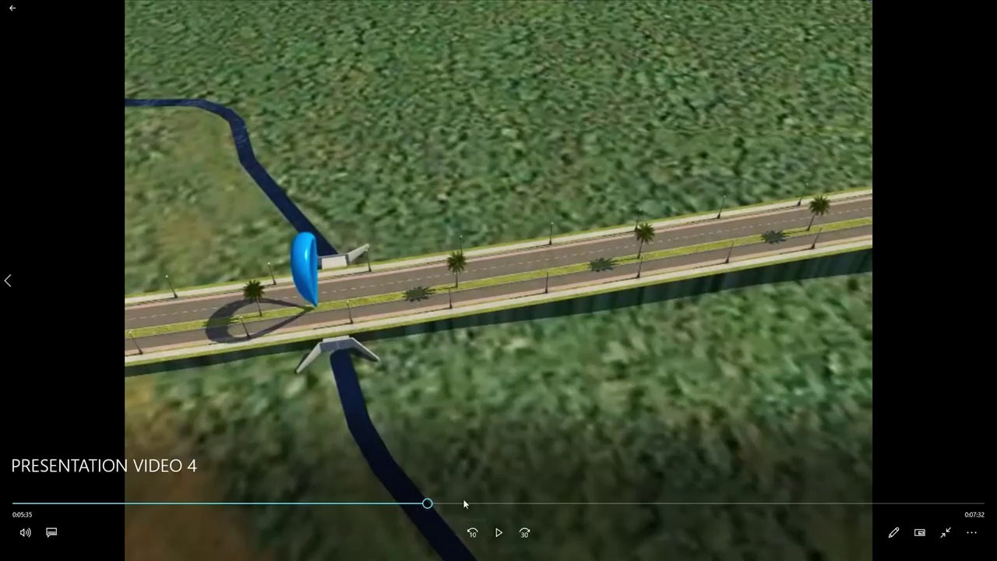
left_click(436, 504)
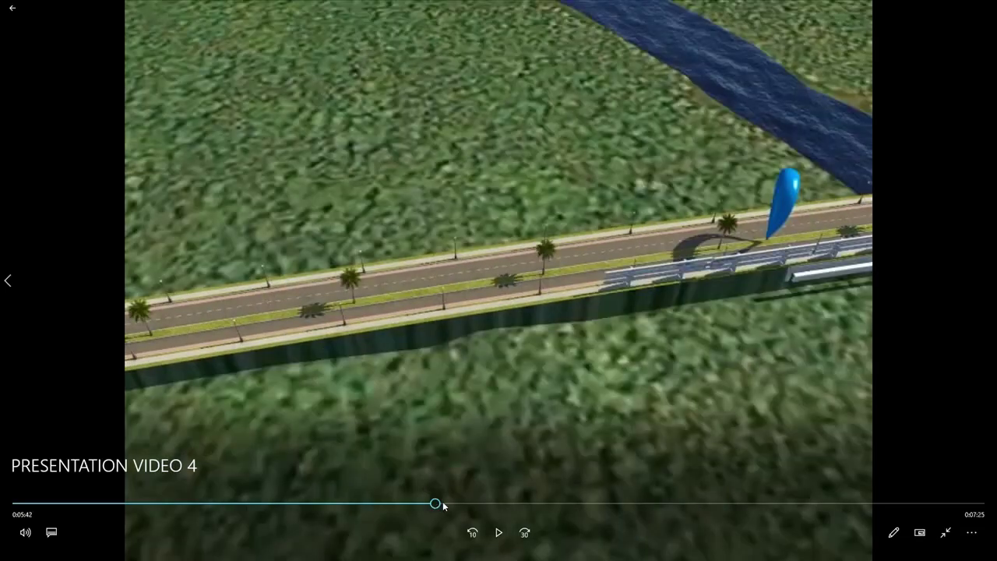
left_click(441, 505)
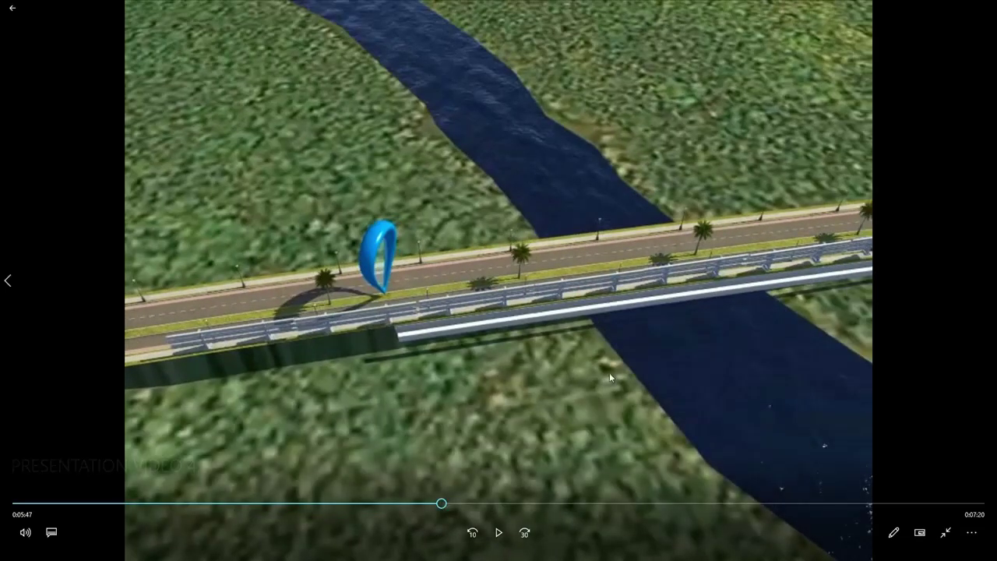
- Skim onward past the bridge, resume playback, view the road up to about 8:36, and close the video
left_click(454, 504)
left_click(472, 504)
left_click(492, 504)
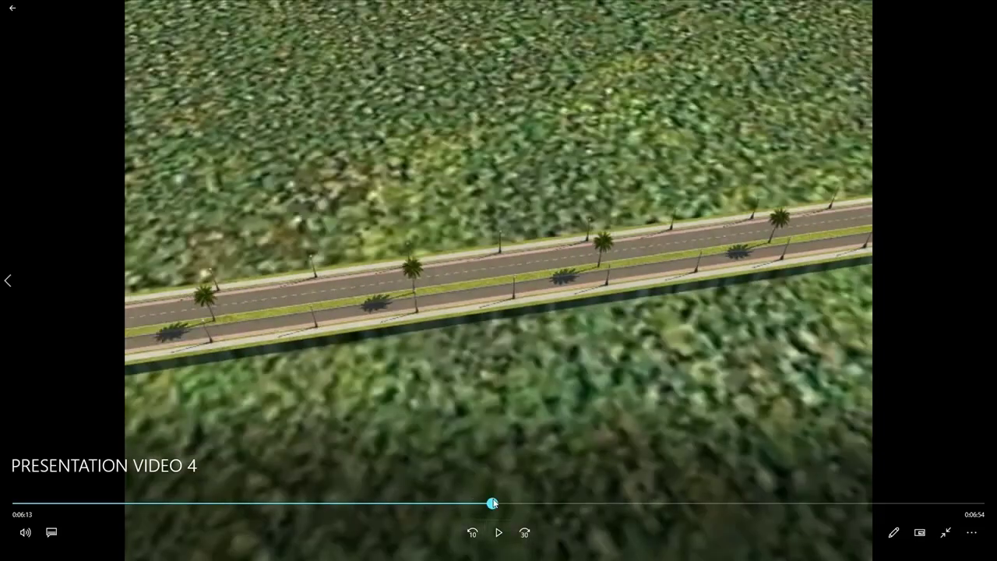
left_click(517, 503)
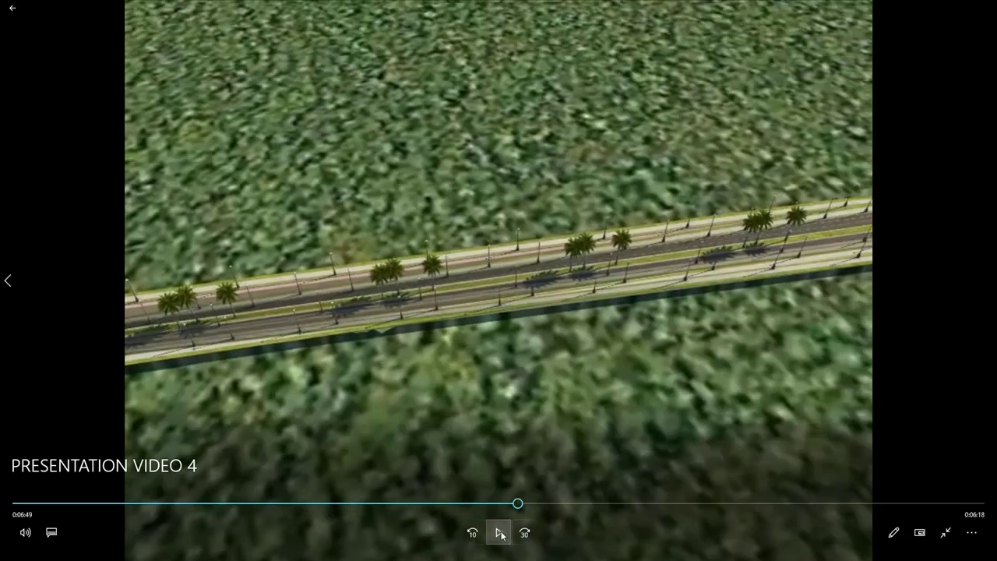
left_click(500, 534)
left_click(567, 503)
left_click(598, 504)
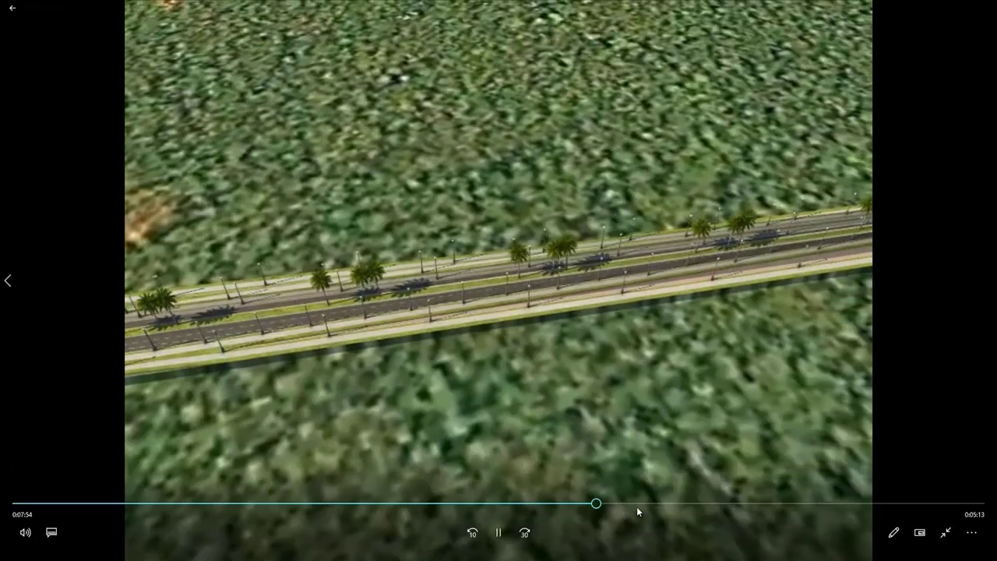
left_click(645, 504)
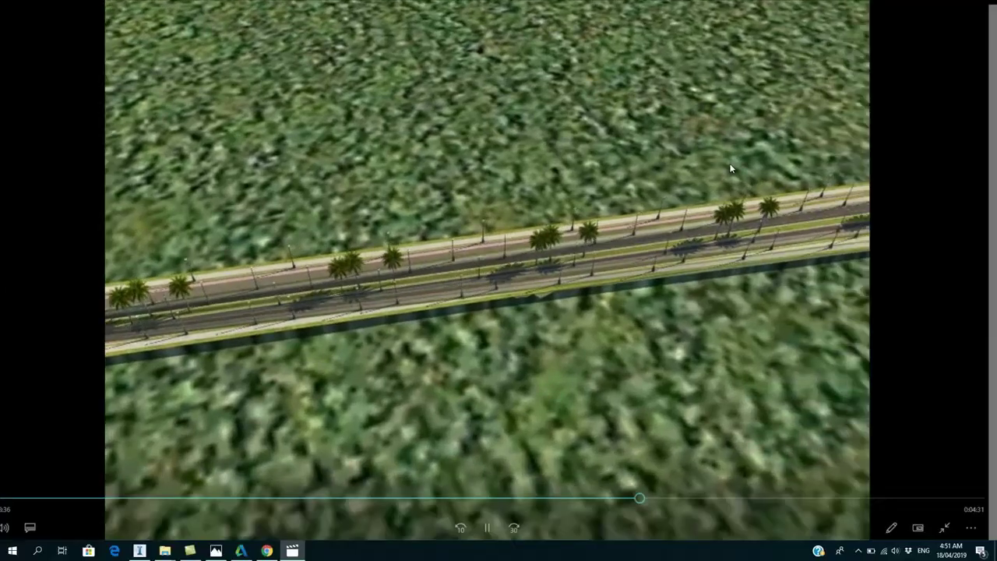
left_click(984, 10)
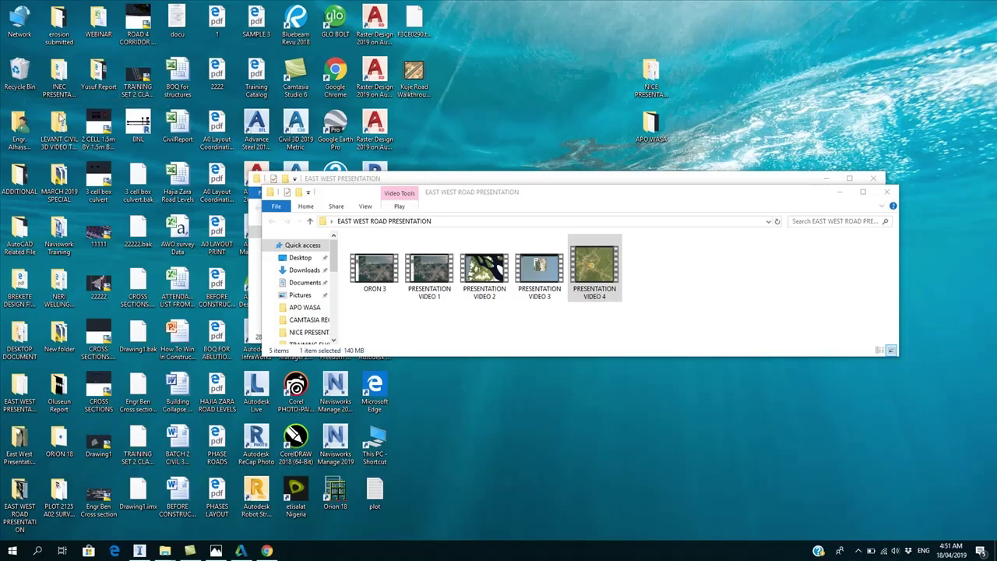
- Browse to the Exported videos folder inside Pictures and play ORON VIDEO WALKTHROUGH
double_click(22, 144)
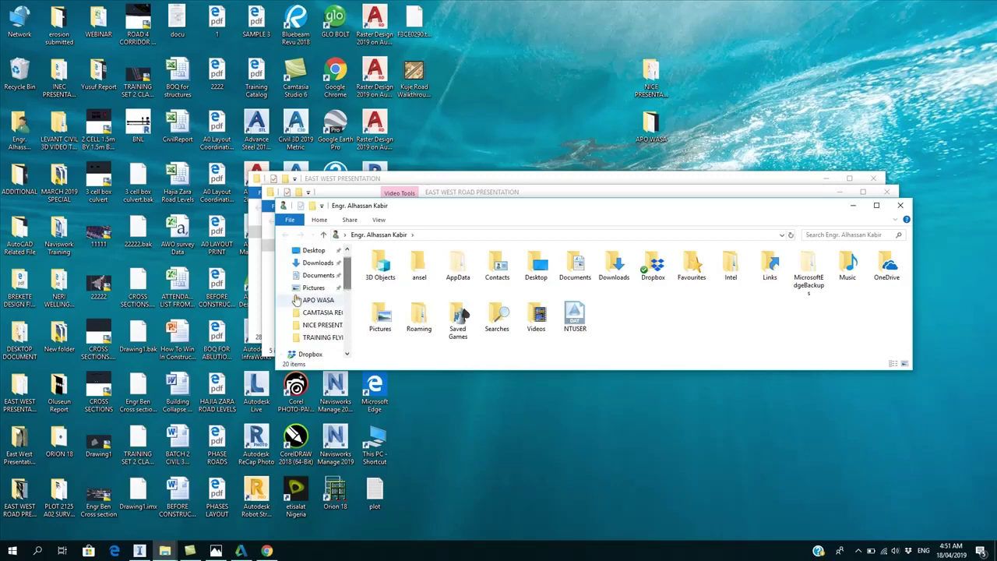
left_click(308, 288)
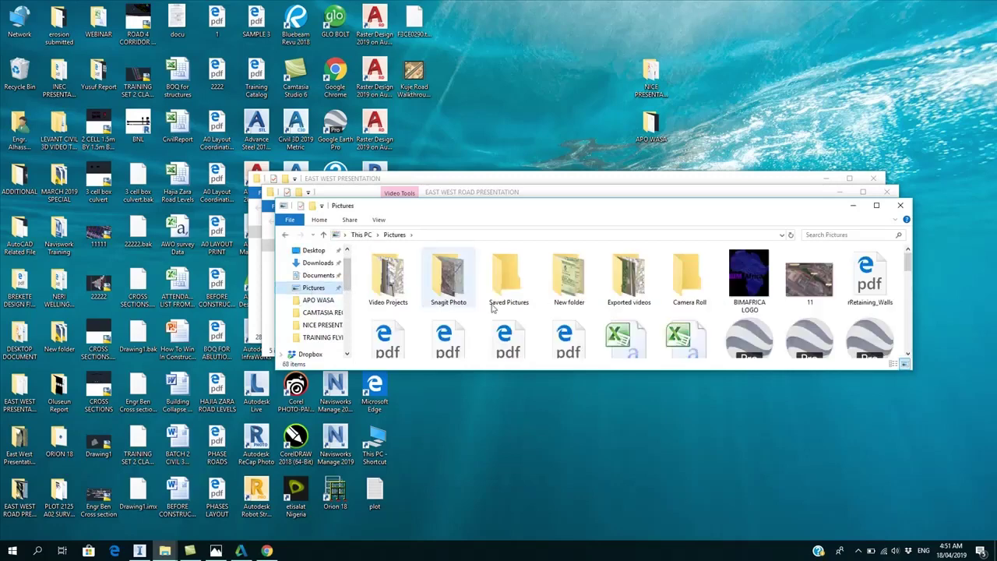
left_click(876, 206)
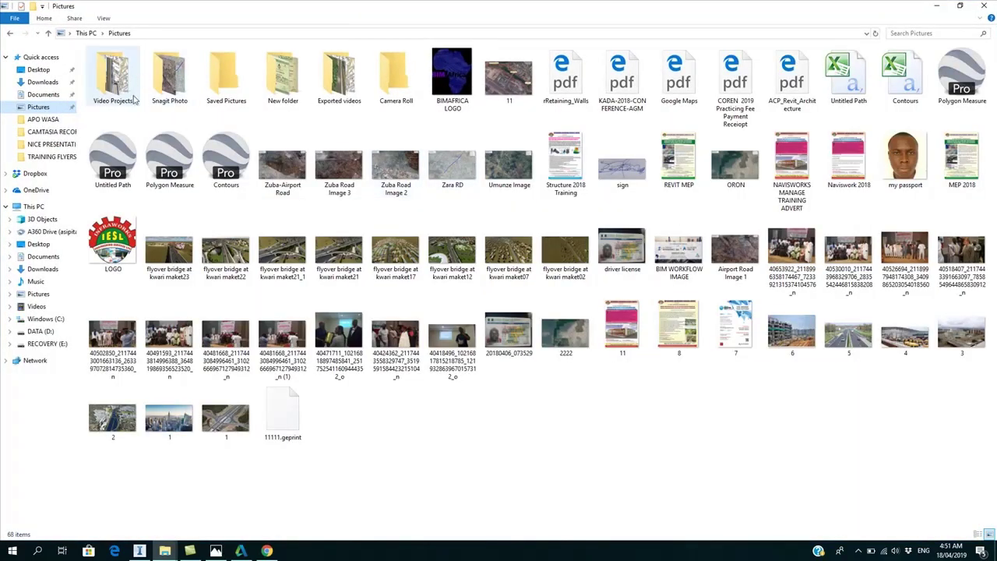
double_click(328, 92)
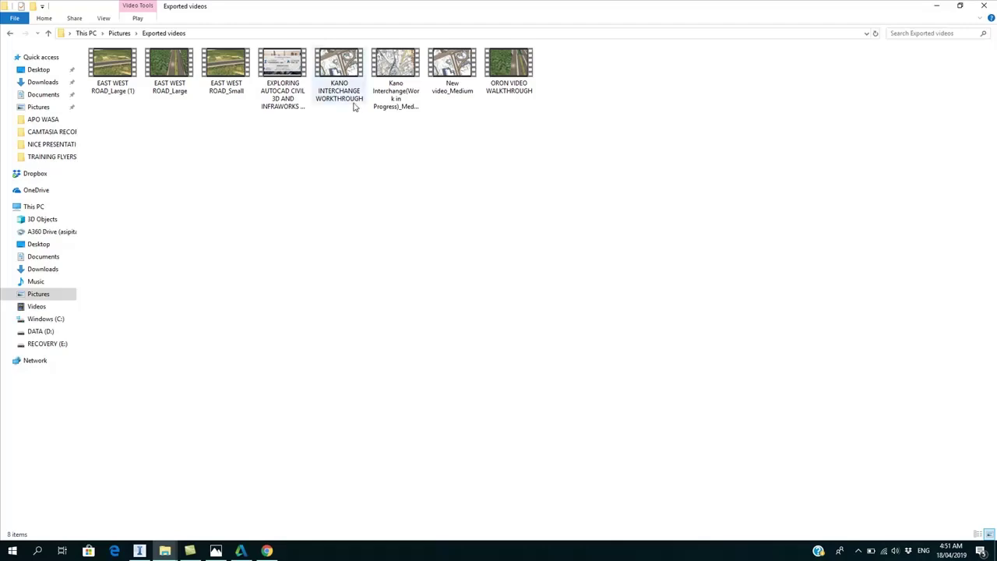
double_click(526, 71)
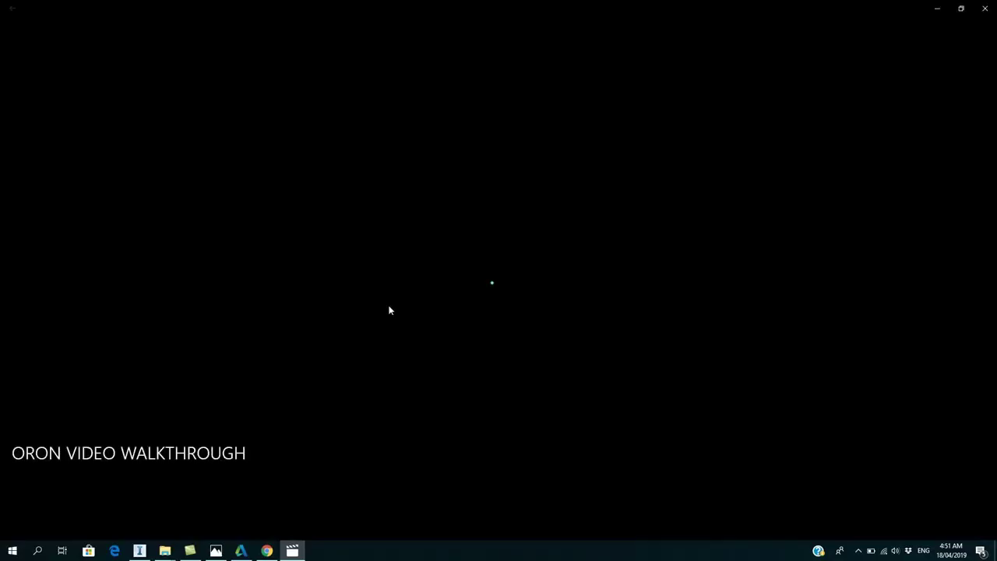